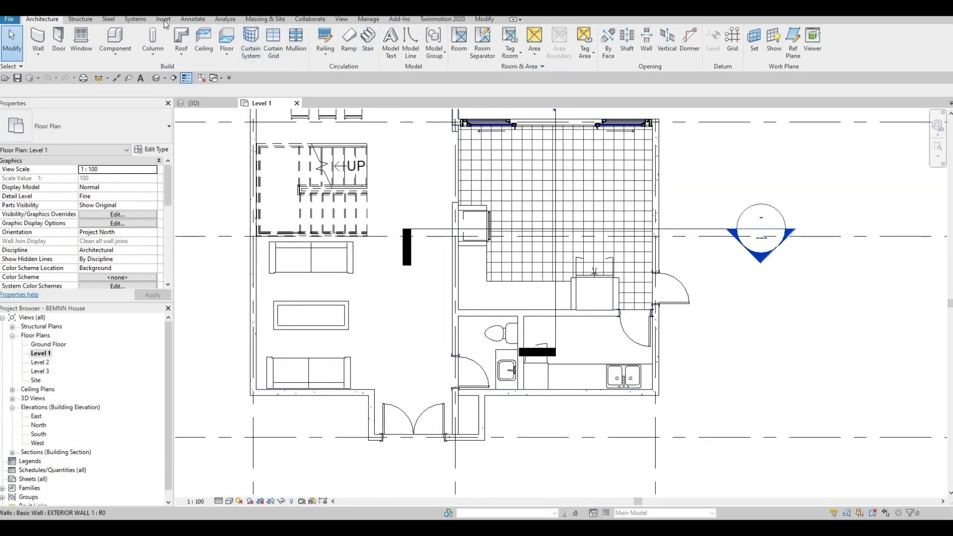
Step: Browse the metric family library for loading to the Plumbing > Architectural > Fixtures > Sinks folder
scroll(435, 61, "down", 4)
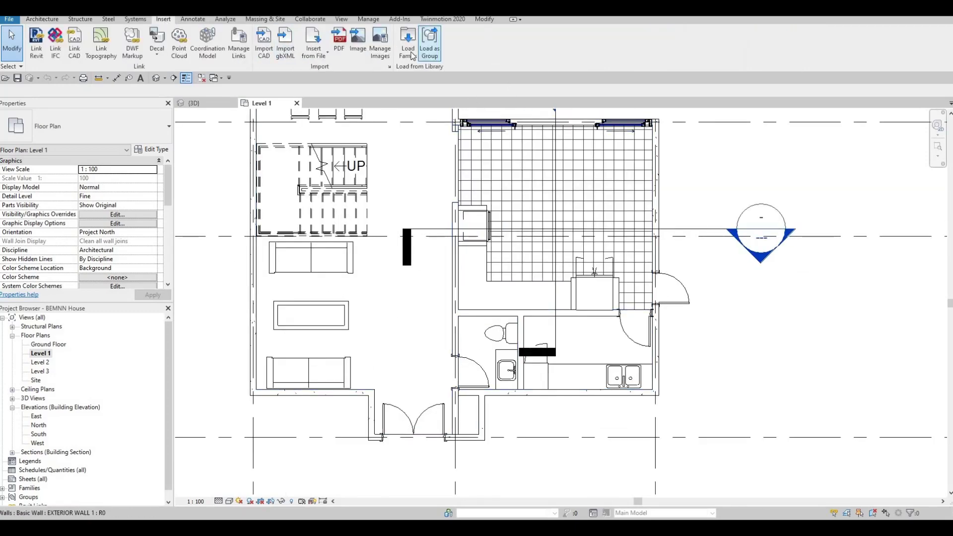
left_click(408, 42)
scroll(371, 276, "down", 2)
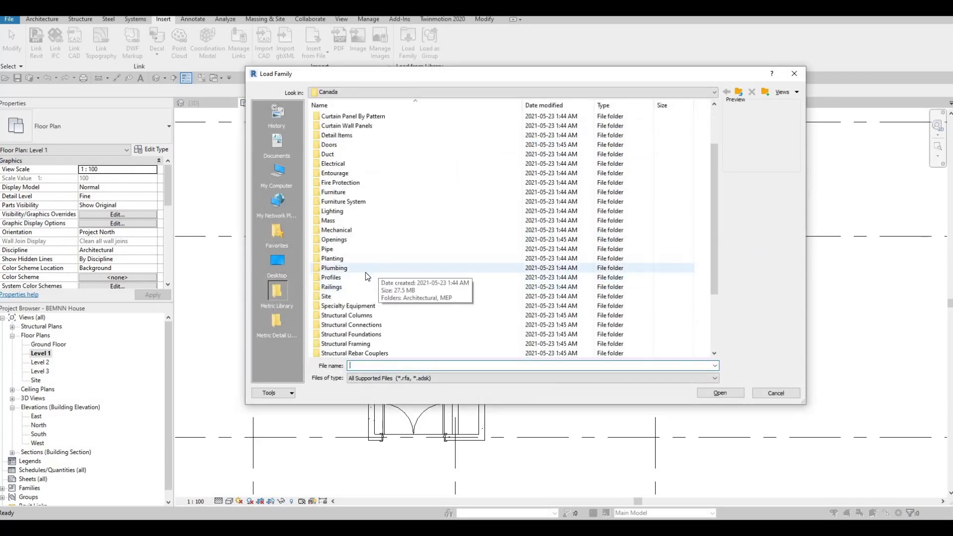
double_click(334, 268)
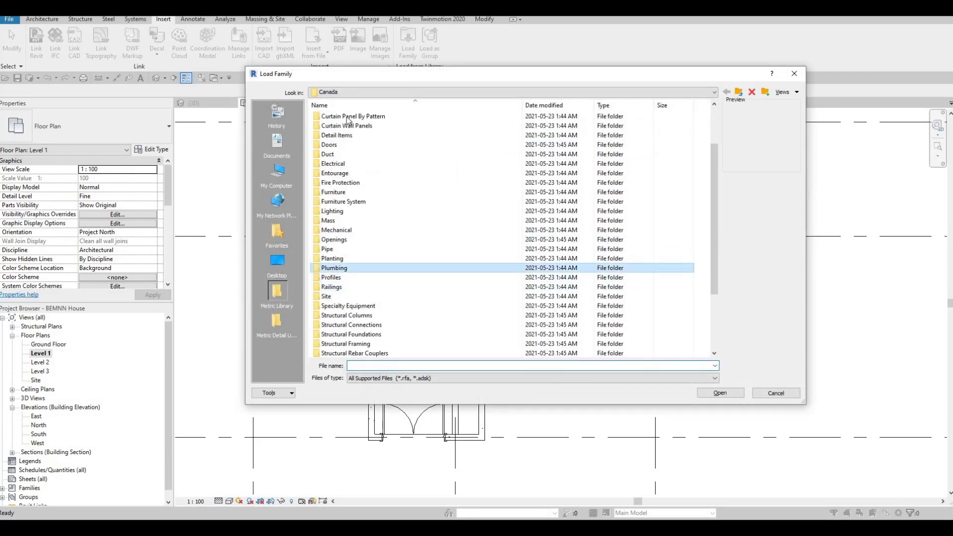
left_click(346, 114)
double_click(335, 128)
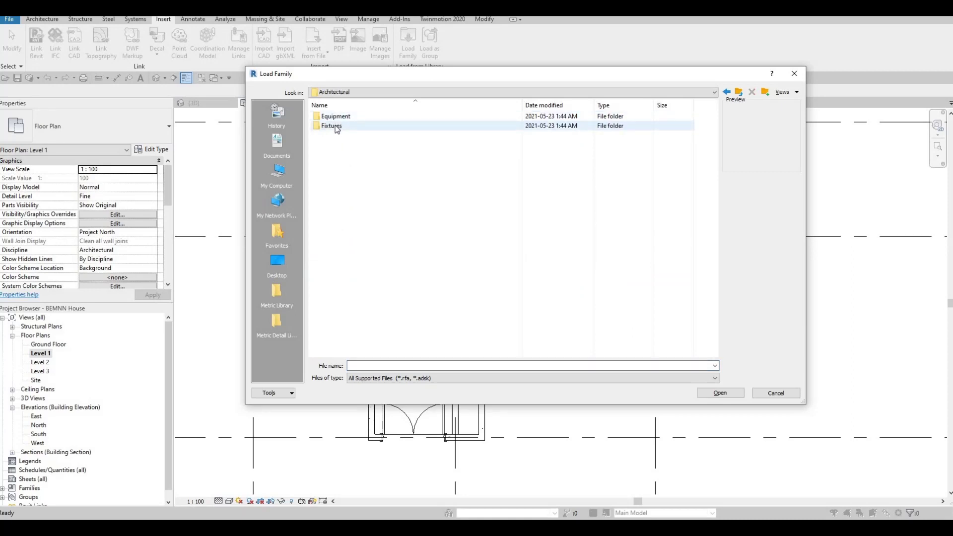
double_click(334, 128)
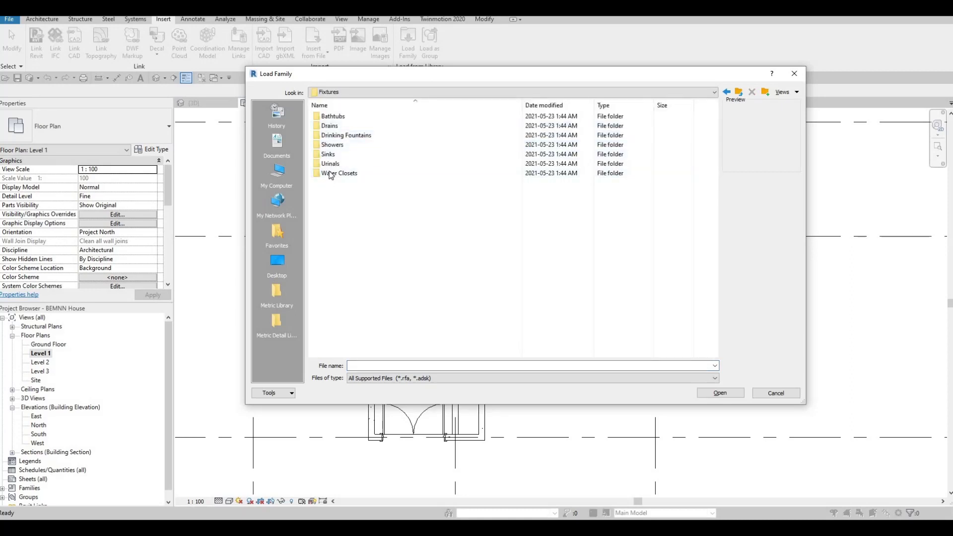
double_click(331, 154)
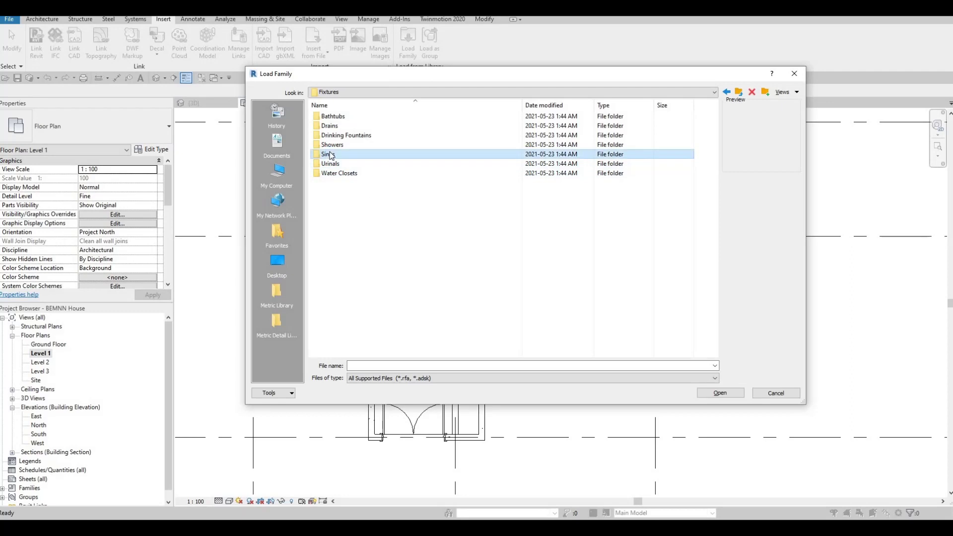
Step: Compare the kitchen sink family previews and load M_Sink Kitchen-Double into the project
left_click(340, 133)
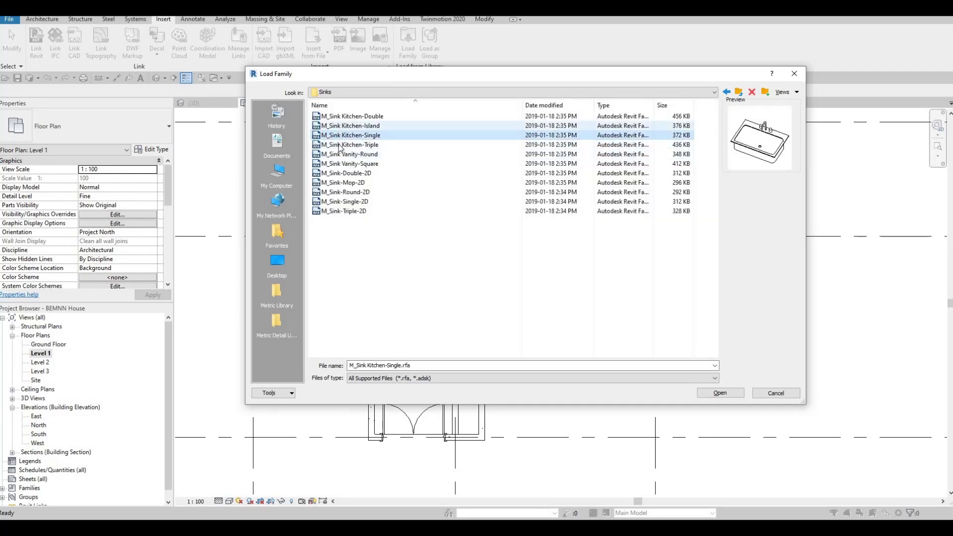
left_click(341, 126)
left_click(345, 117)
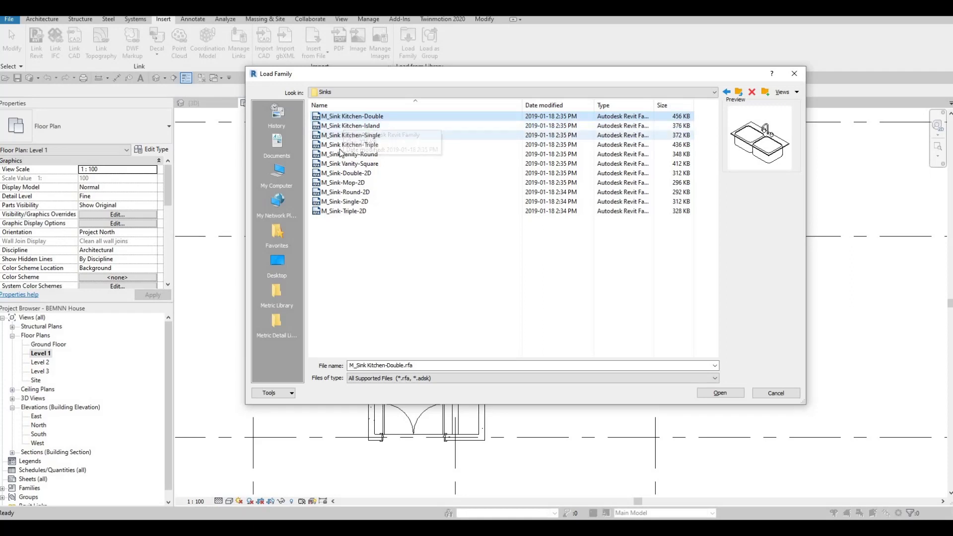
left_click(342, 145)
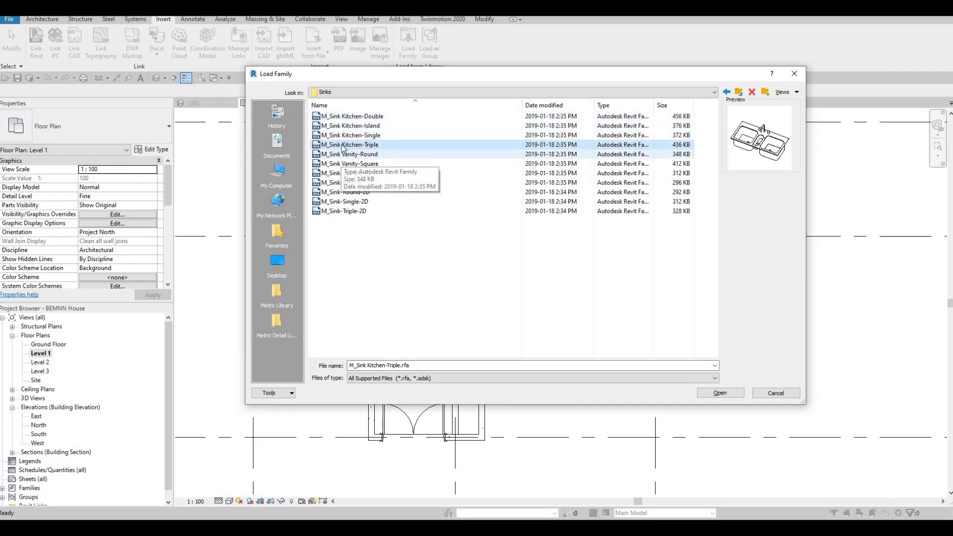
left_click(342, 154)
left_click(342, 145)
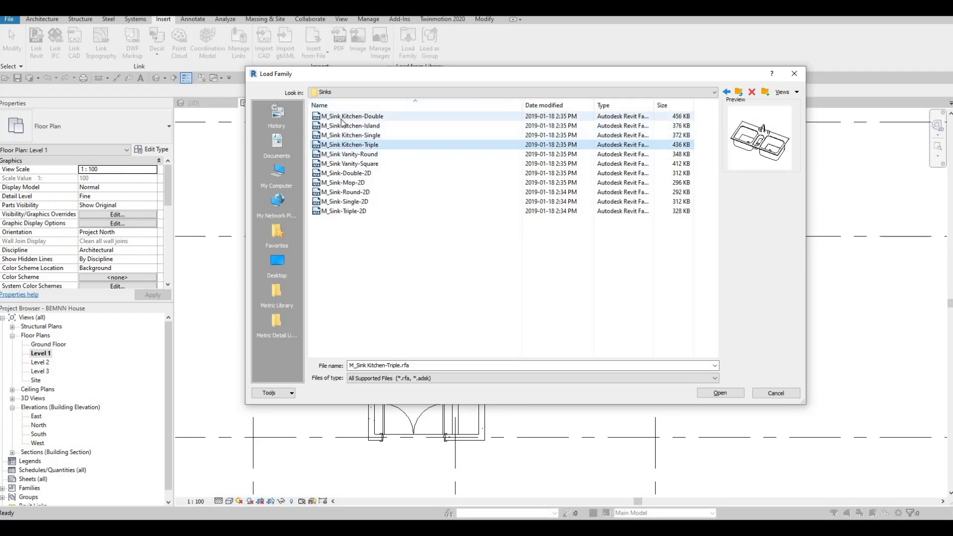
left_click(342, 117)
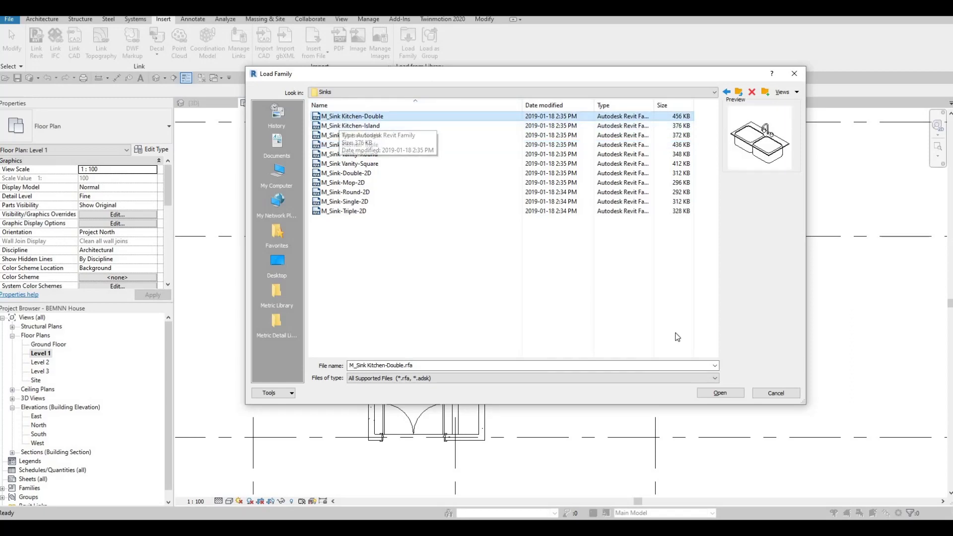
key("Return")
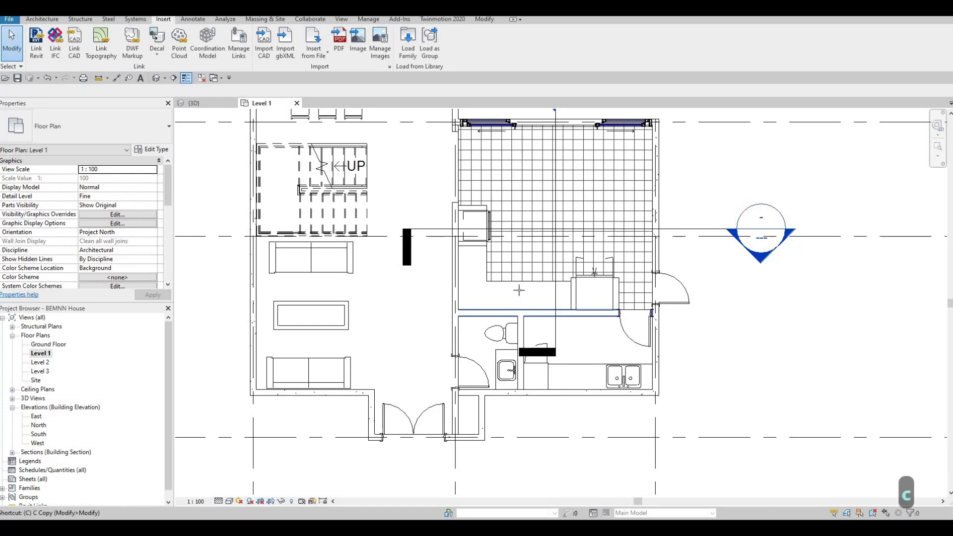
Step: Place the 1000 x 535mm double kitchen sink on the counter between fridge and oven, rotated so its faucet faces the back wall
key("c")
key("m")
scroll(519, 290, "up", 3)
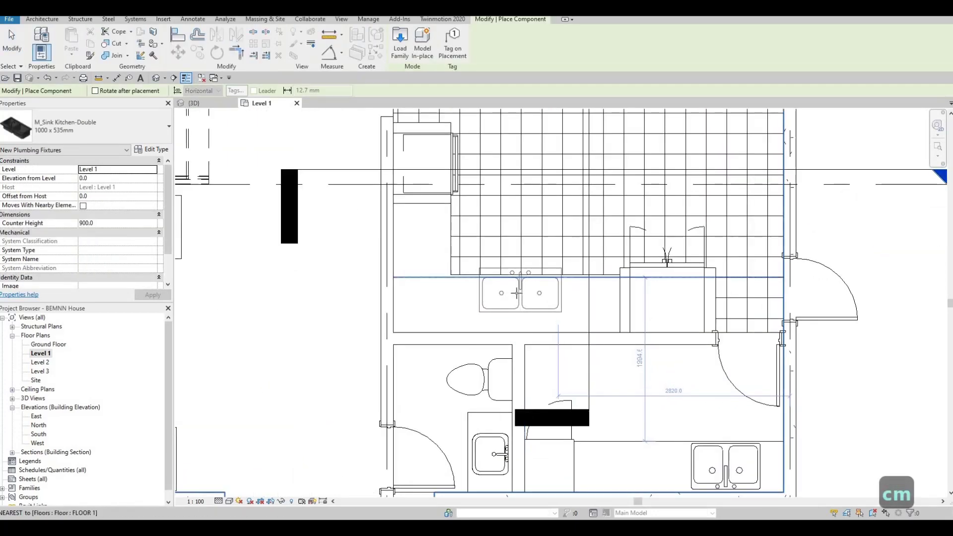
key("space")
key("space")
scroll(500, 300, "up", 2)
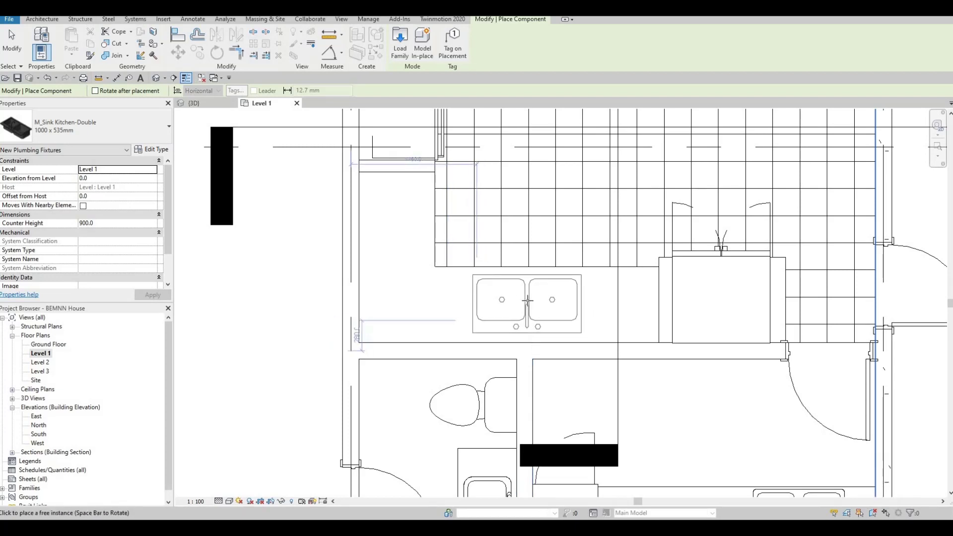
left_click(527, 302)
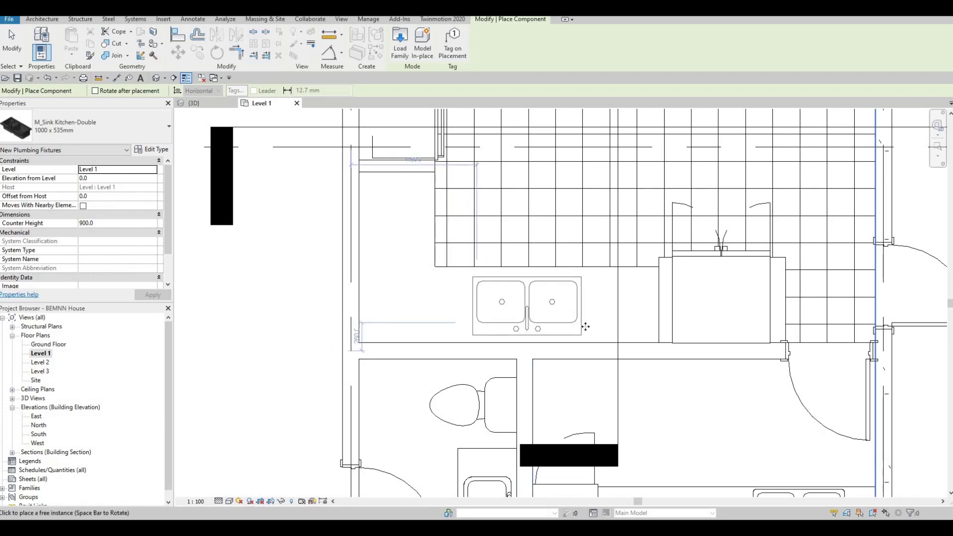
key("Escape")
key("Escape")
key("Escape")
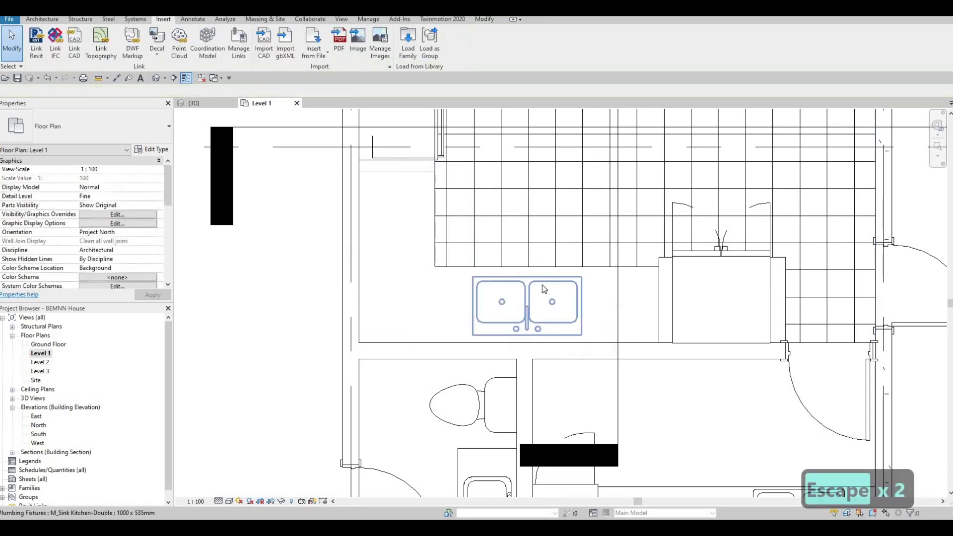
Step: Set the placed double sink's elevation from Level 1 to 925 mm
left_click(540, 283)
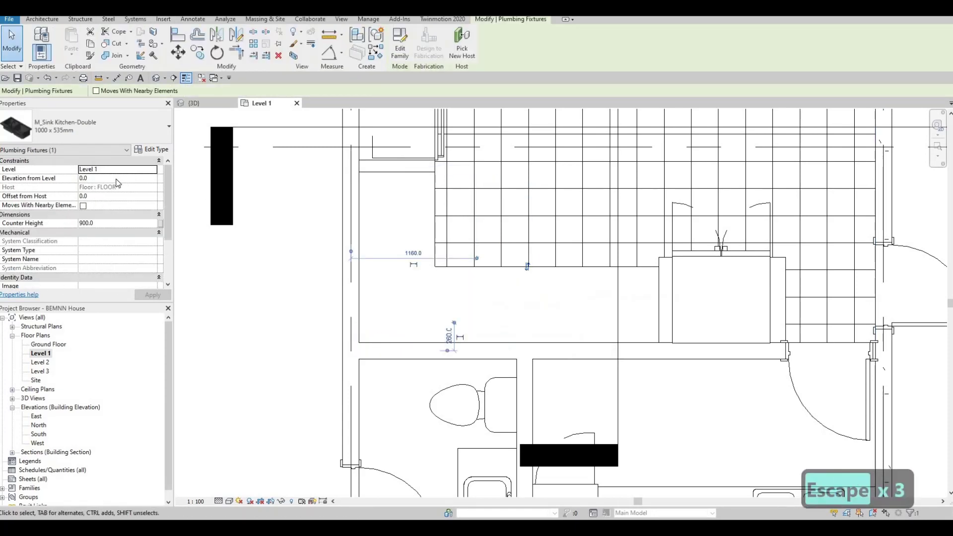
left_click(116, 179)
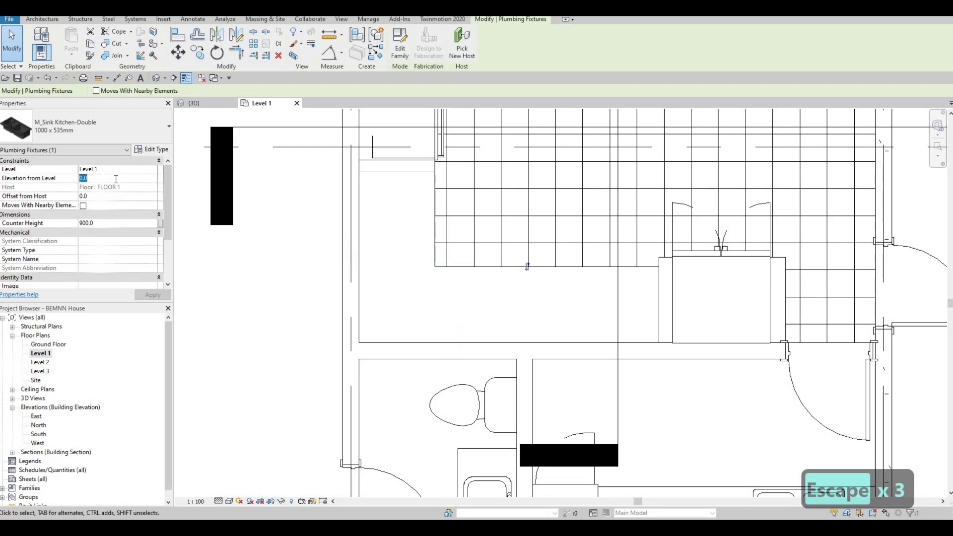
type("925")
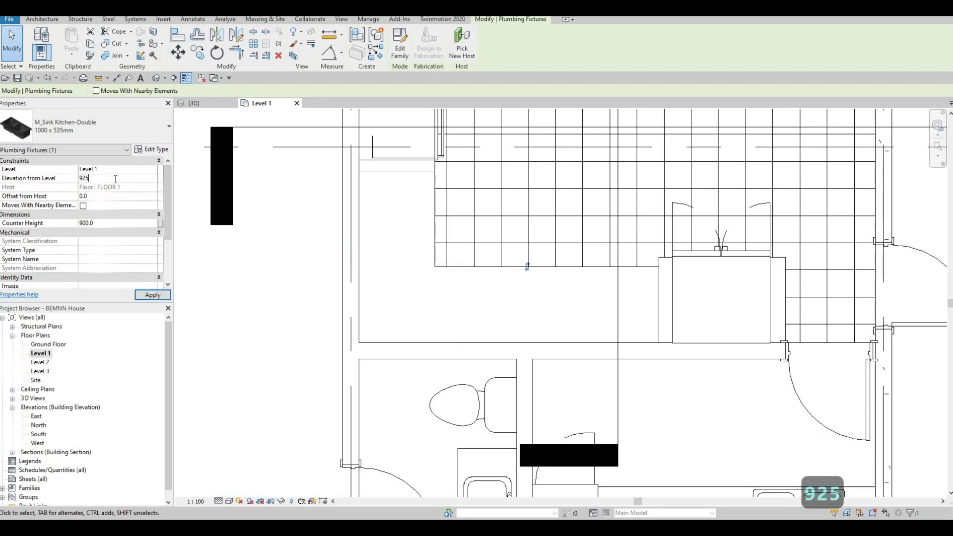
left_click(159, 296)
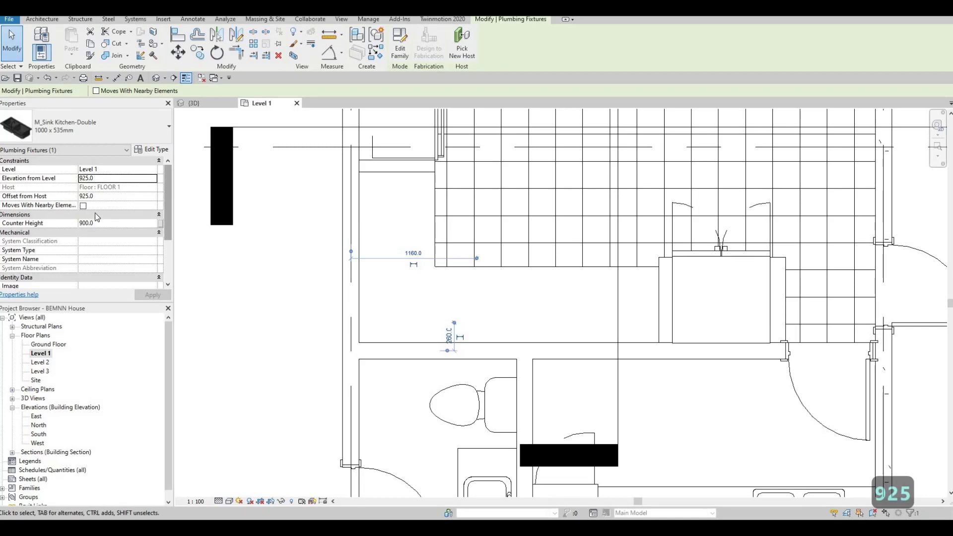
key("Escape")
key("Escape")
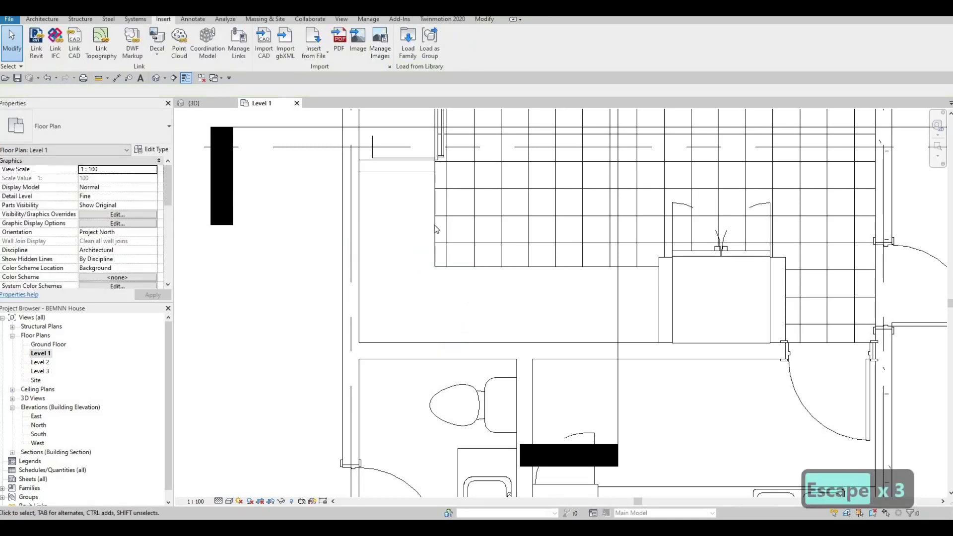
Step: Open the horizontal section view through the kitchen and select the double sink floating above the counter
scroll(435, 224, "down", 2)
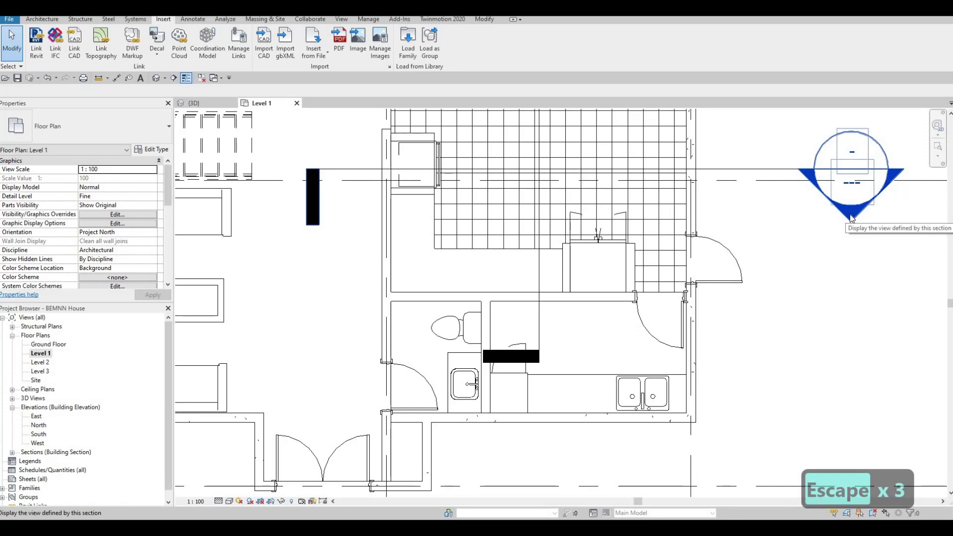
double_click(832, 214)
scroll(591, 283, "up", 5)
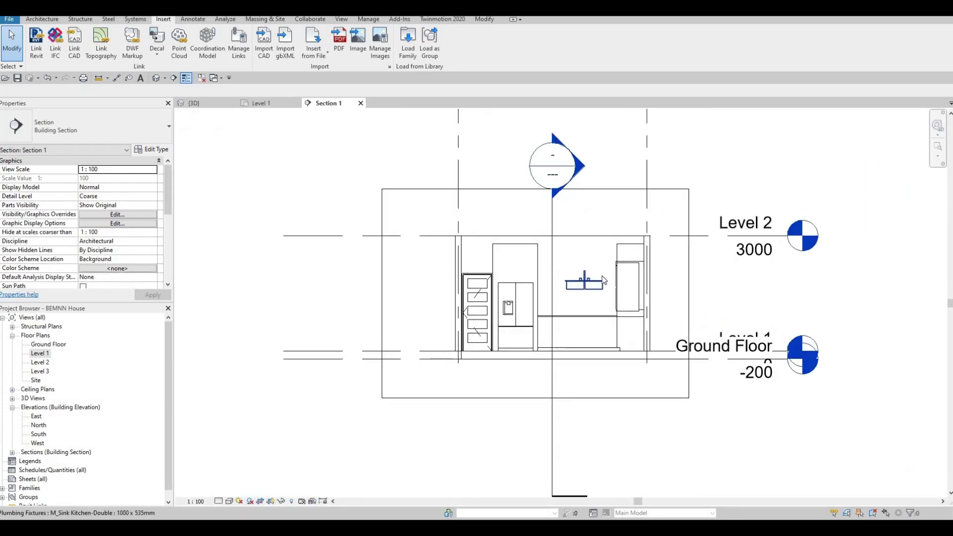
left_click(540, 252)
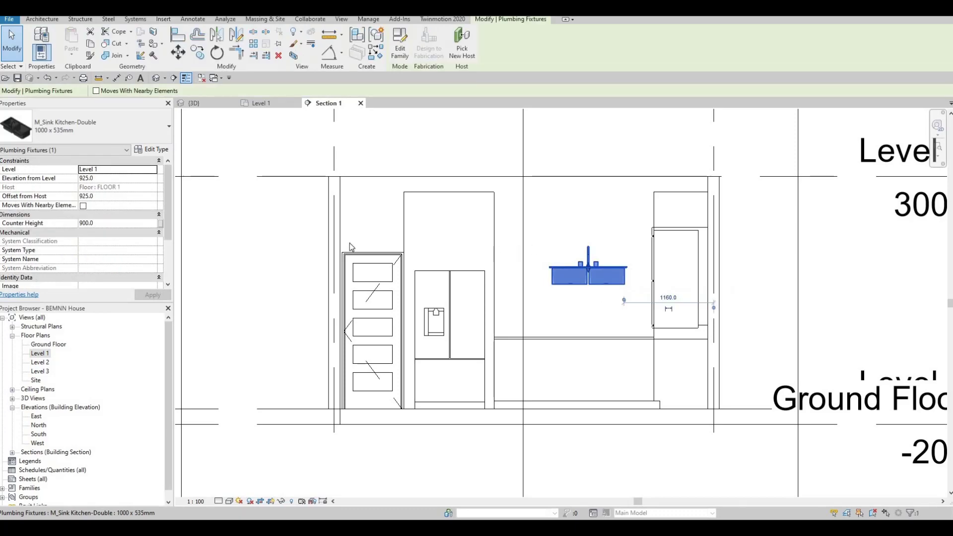
middle_click_drag(606, 308, 550, 273)
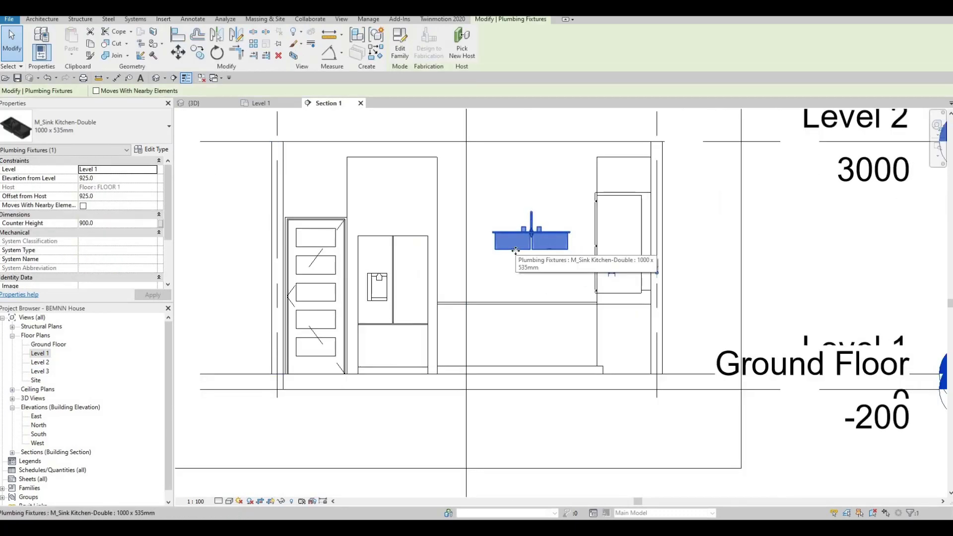
Step: Align the underside of the double sink's rim with the top surface of the countertop in the section
key("a")
key("l")
scroll(549, 320, "up", 2)
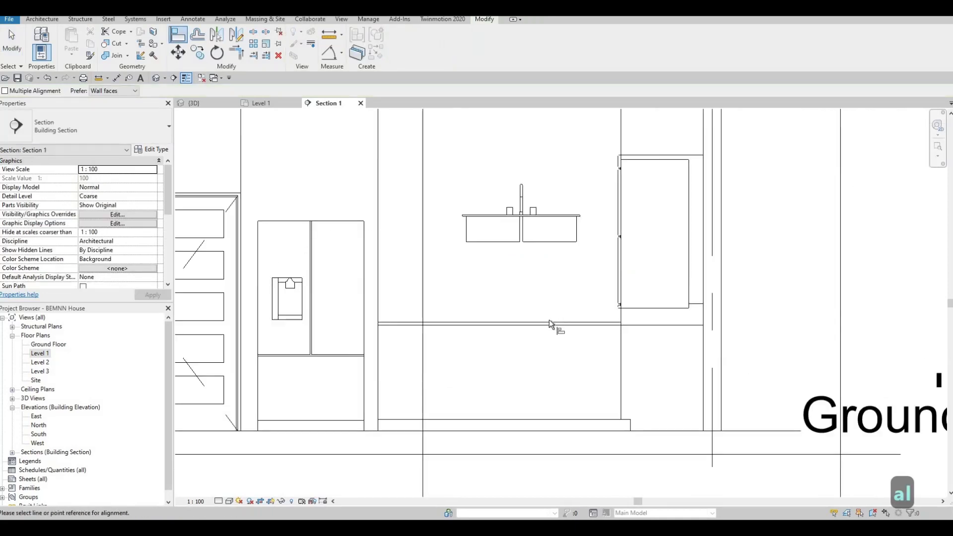
left_click(550, 322)
left_click(564, 216)
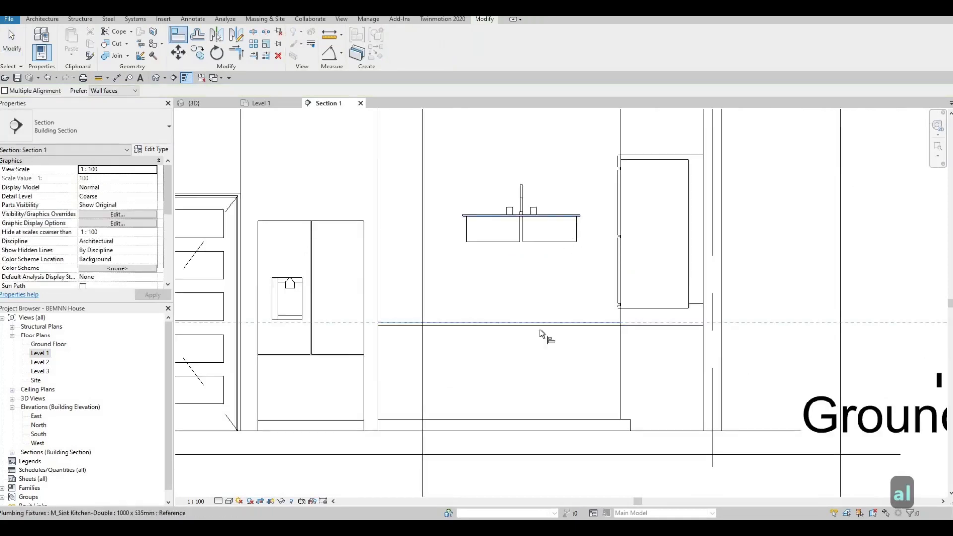
key("Escape")
key("Escape")
key("Escape")
scroll(534, 343, "up", 2)
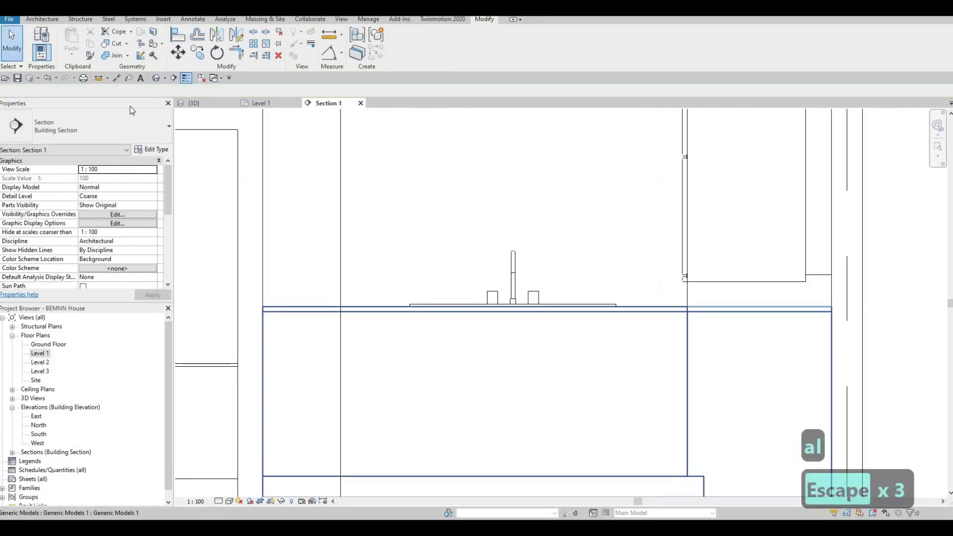
Step: Switch to the 3D view and open the L-shaped kitchen counter model for in-place editing
left_click(201, 102)
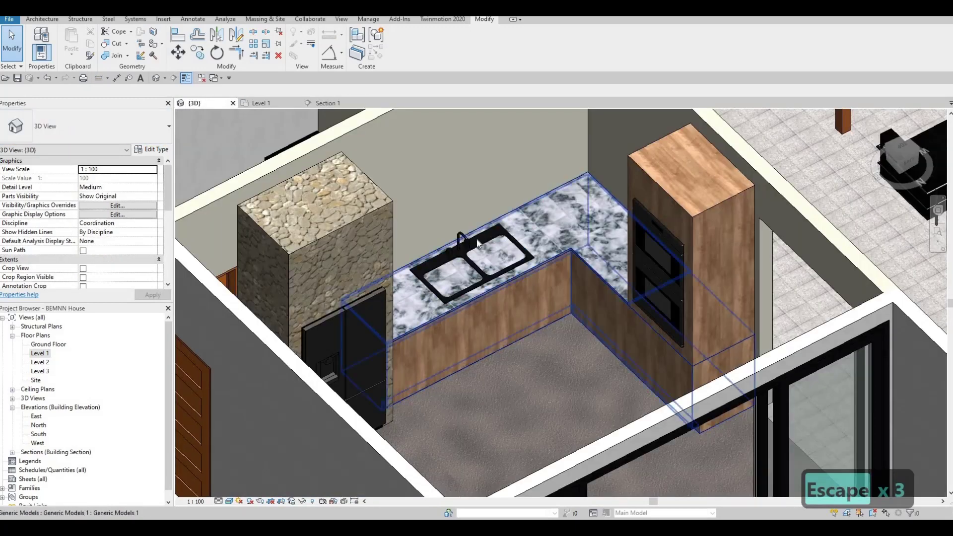
scroll(476, 239, "up", 3)
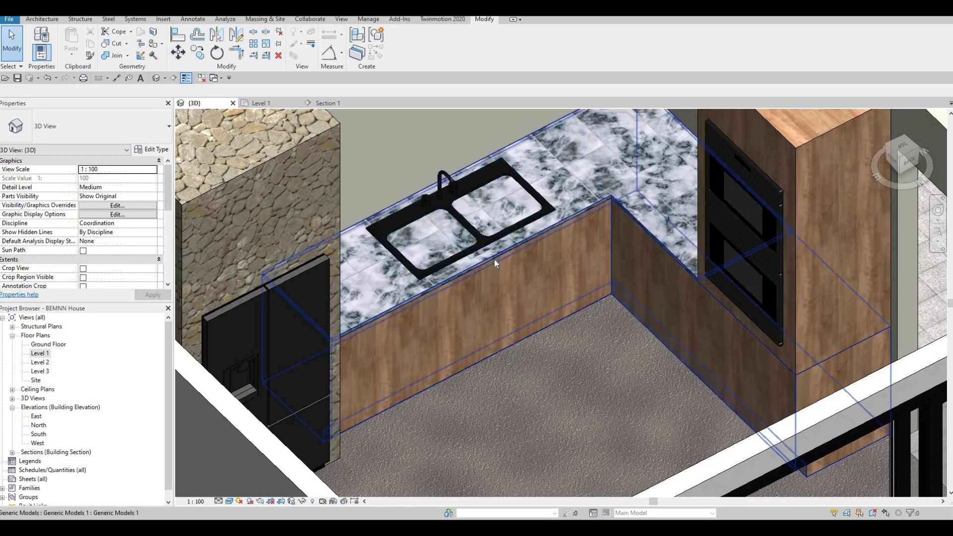
left_click(506, 252)
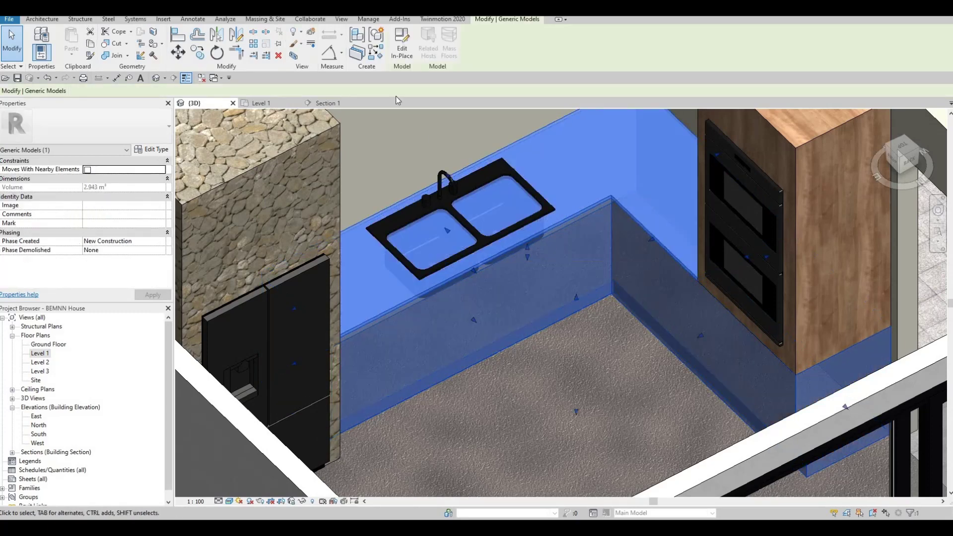
left_click(402, 48)
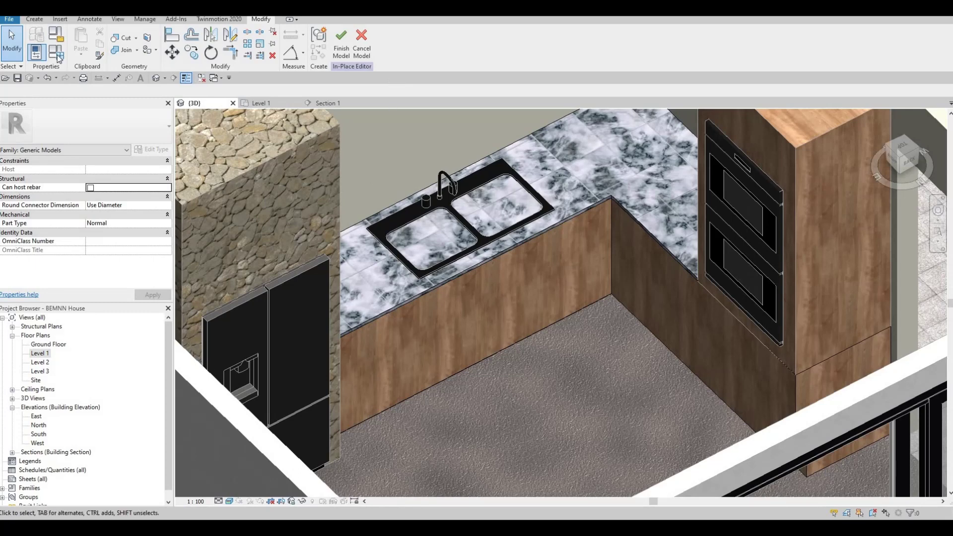
Step: Start a void extrusion, open the Level 1 plan, and pick the L-shaped counter extrusion's face as the work plane
left_click(33, 20)
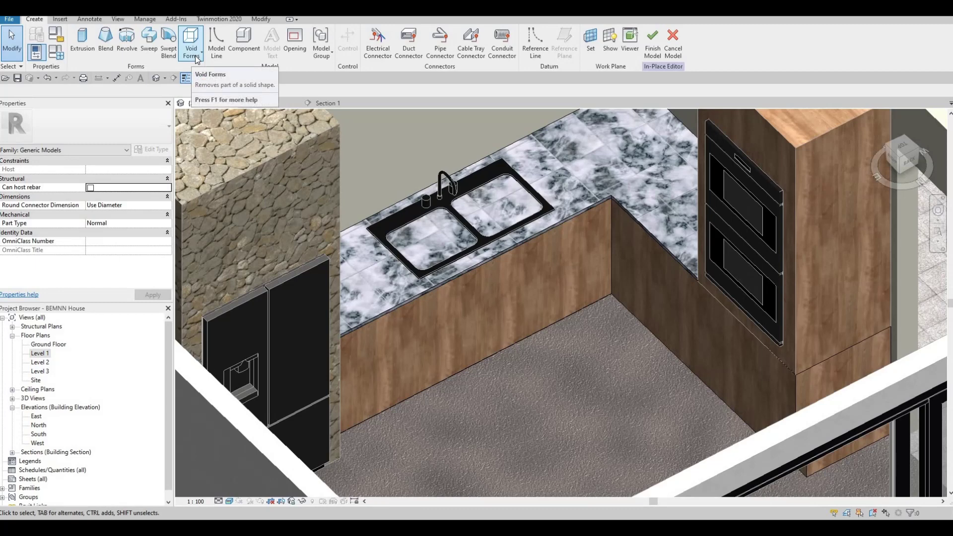
left_click(194, 58)
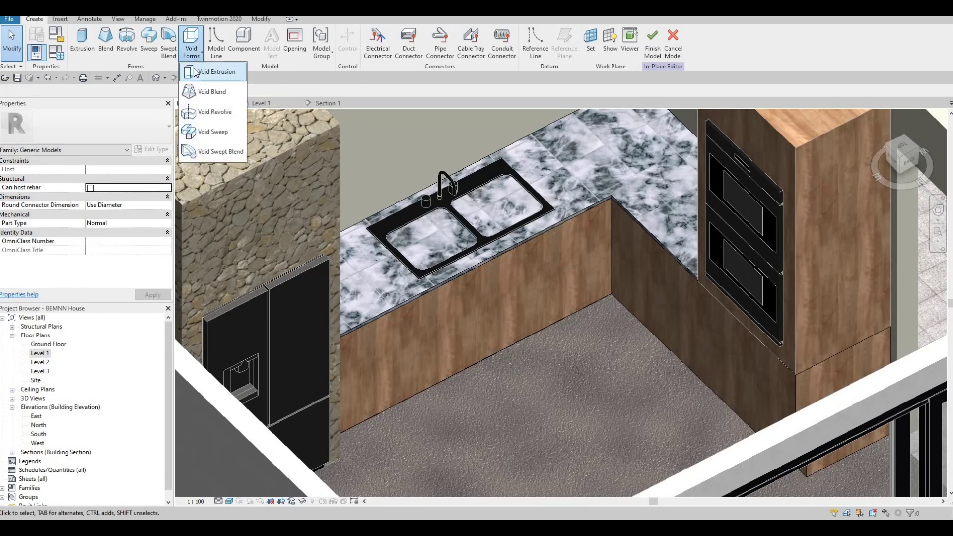
left_click(214, 71)
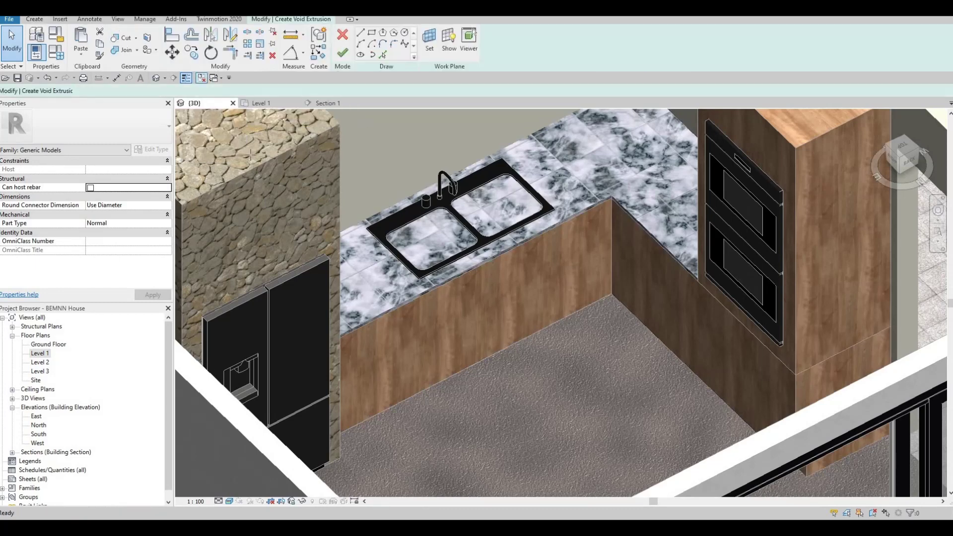
left_click(257, 103)
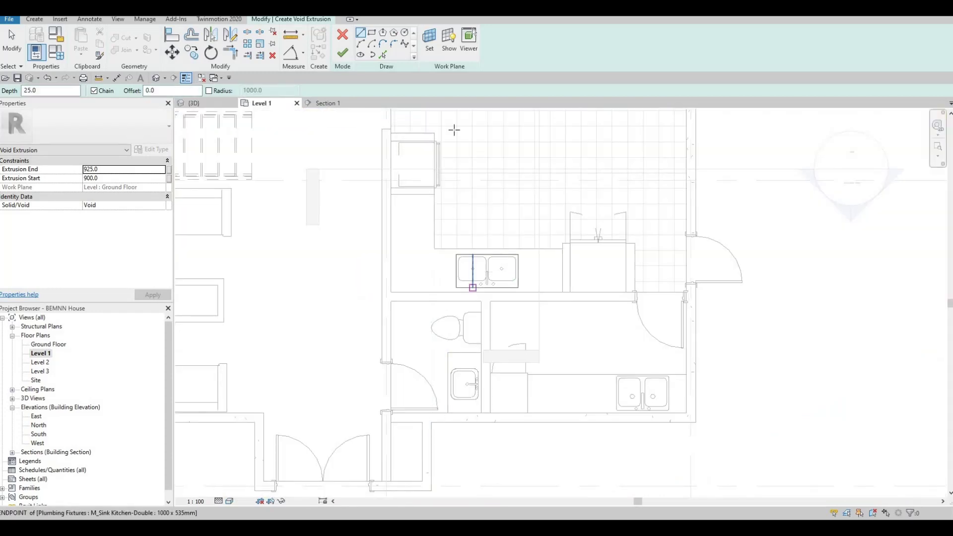
scroll(498, 259, "up", 2)
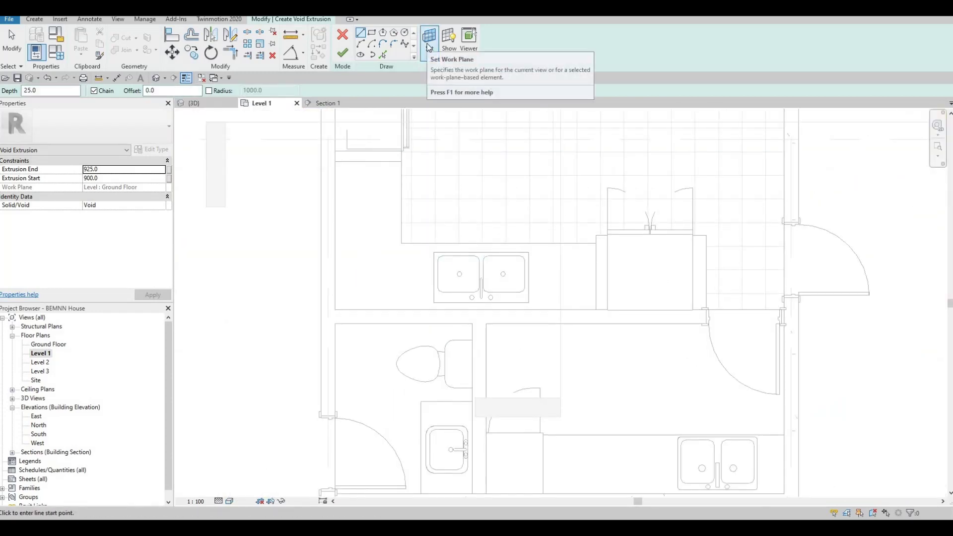
left_click(429, 48)
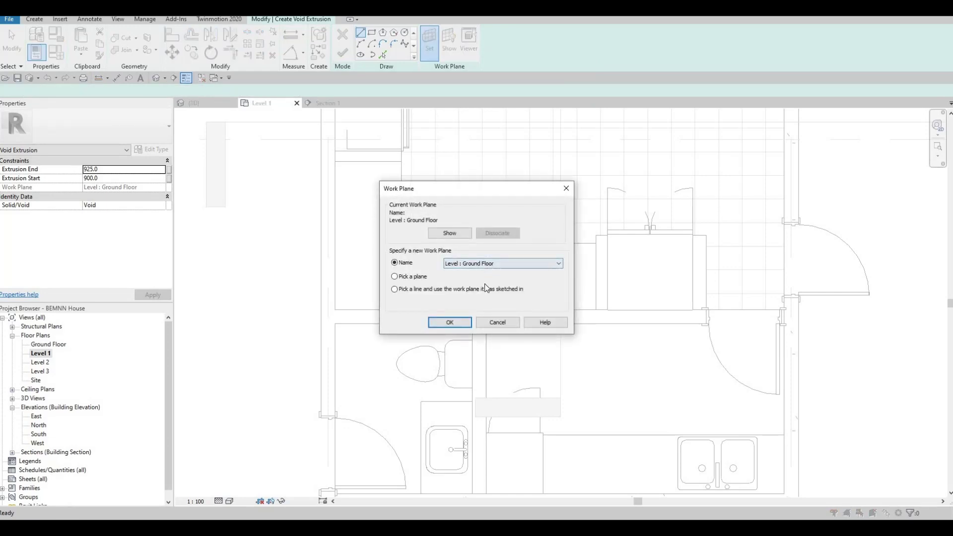
left_click(558, 264)
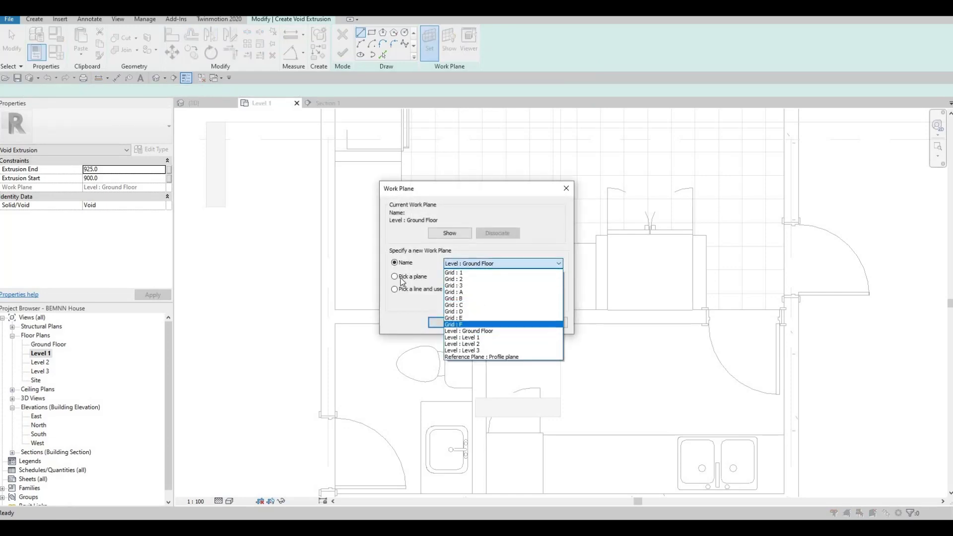
key("Escape")
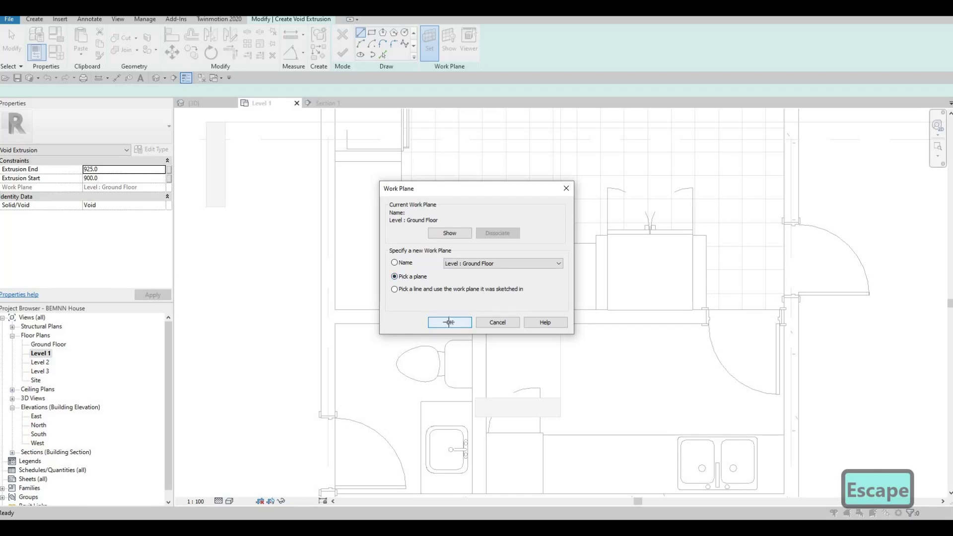
key("Escape")
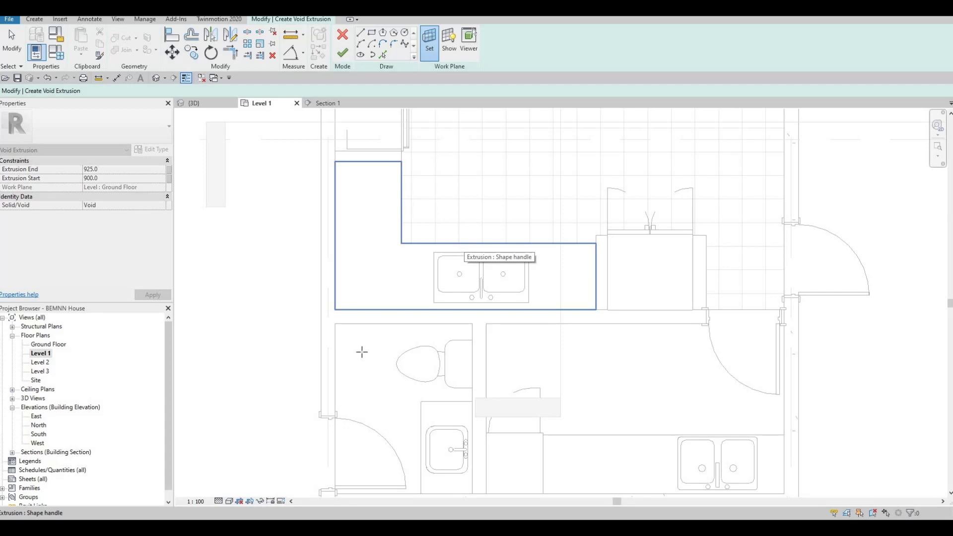
left_click(397, 309)
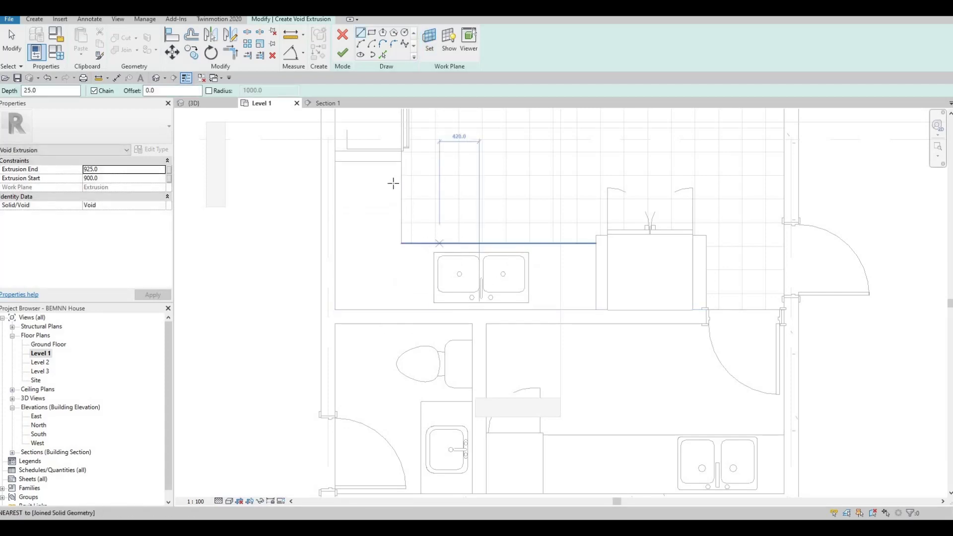
Step: Sketch a rectangle just inside the double sink's rim, about 485 mm from front to back, and complete the void extrusion
left_click(383, 217)
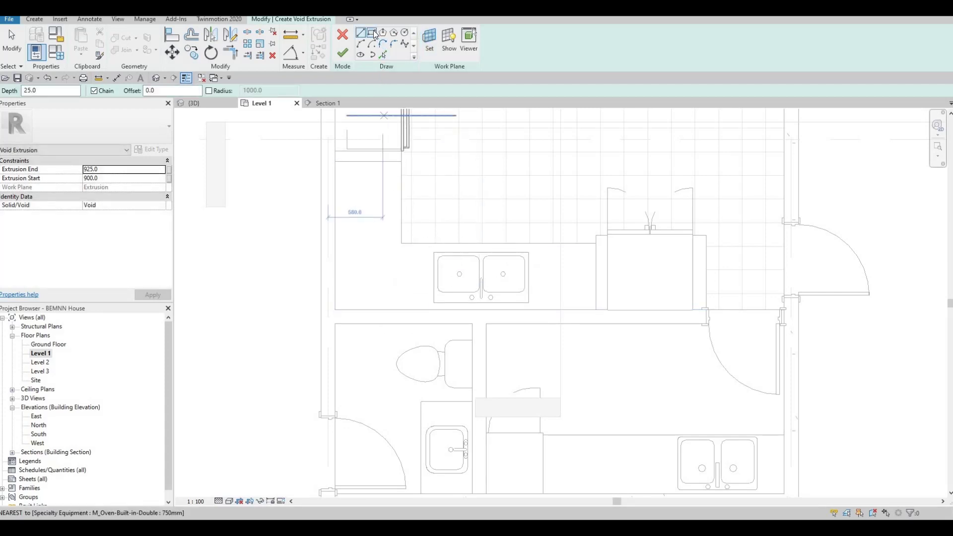
left_click(372, 33)
scroll(427, 271, "up", 5)
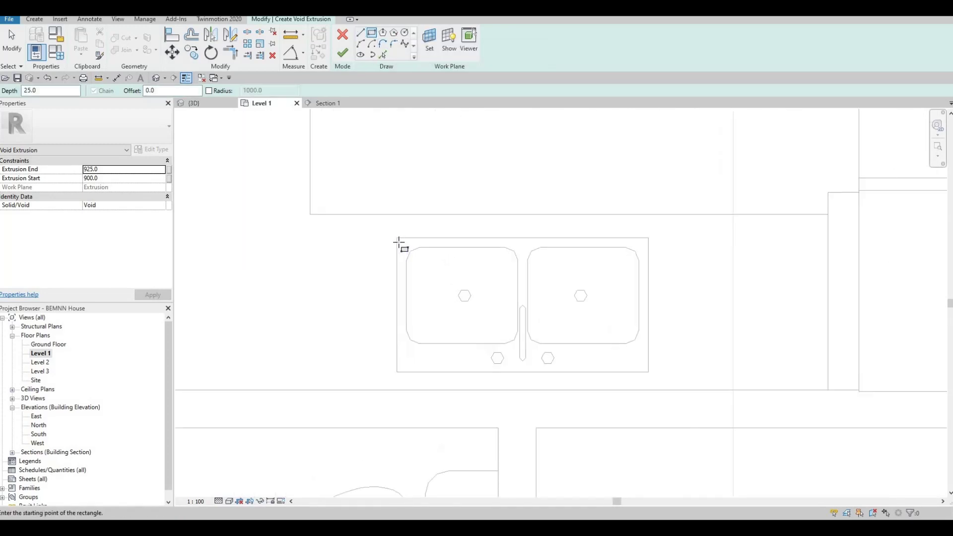
scroll(398, 242, "up", 4)
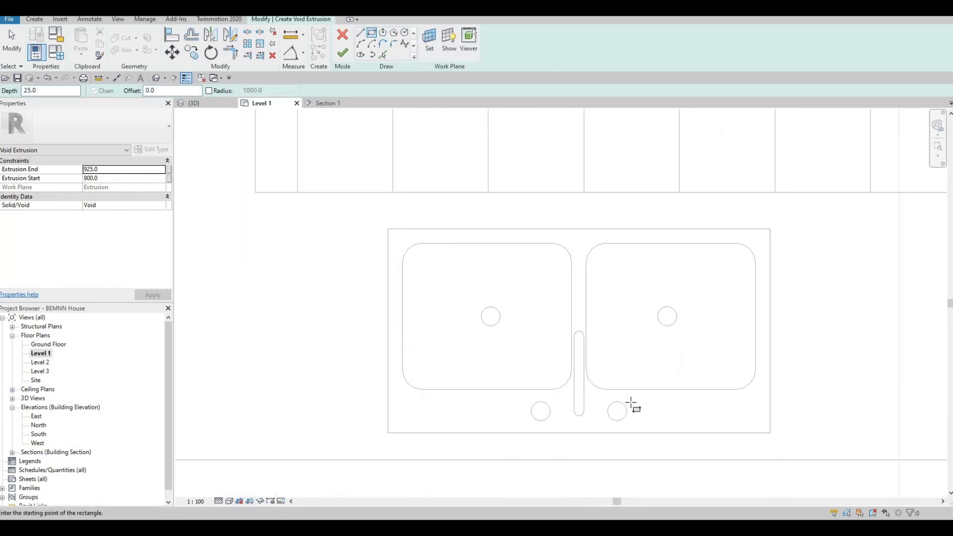
left_click(399, 238)
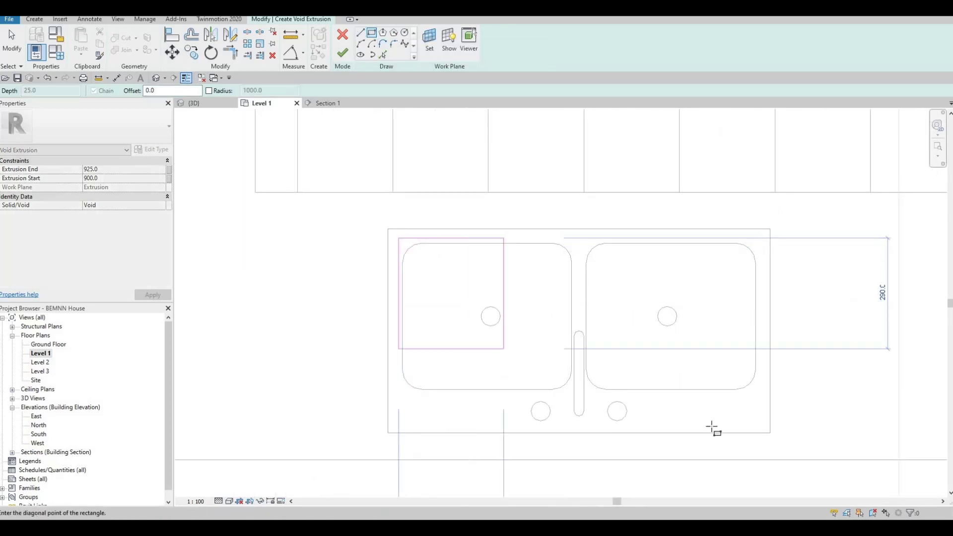
left_click(759, 424)
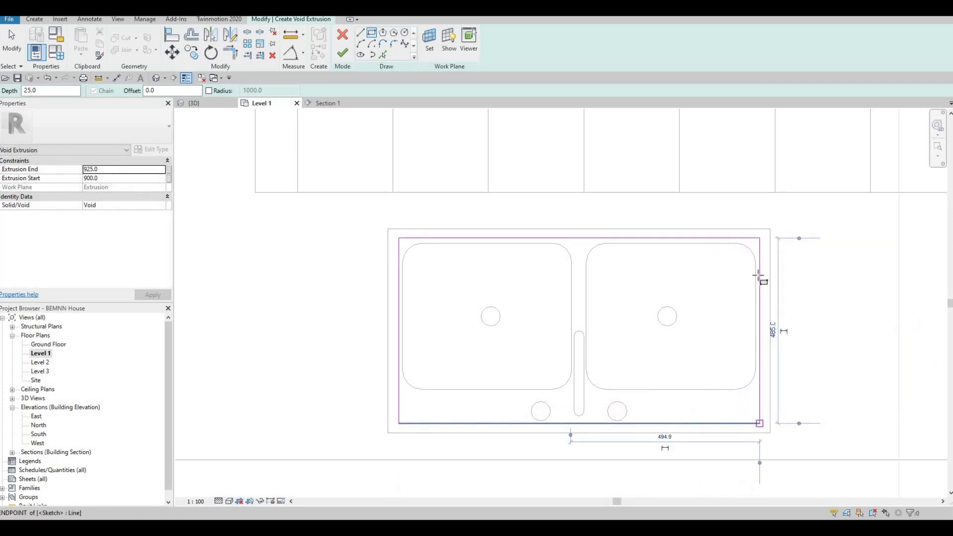
key("Escape")
scroll(756, 274, "up", 2)
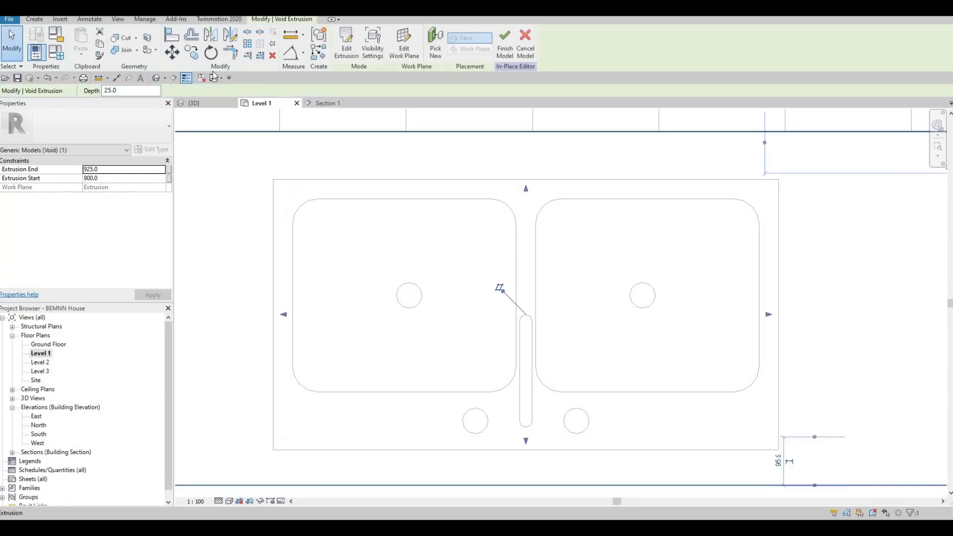
Step: In the 3D view, stretch the sink void extrusion through the counter to a depth of about 860 mm
left_click(201, 104)
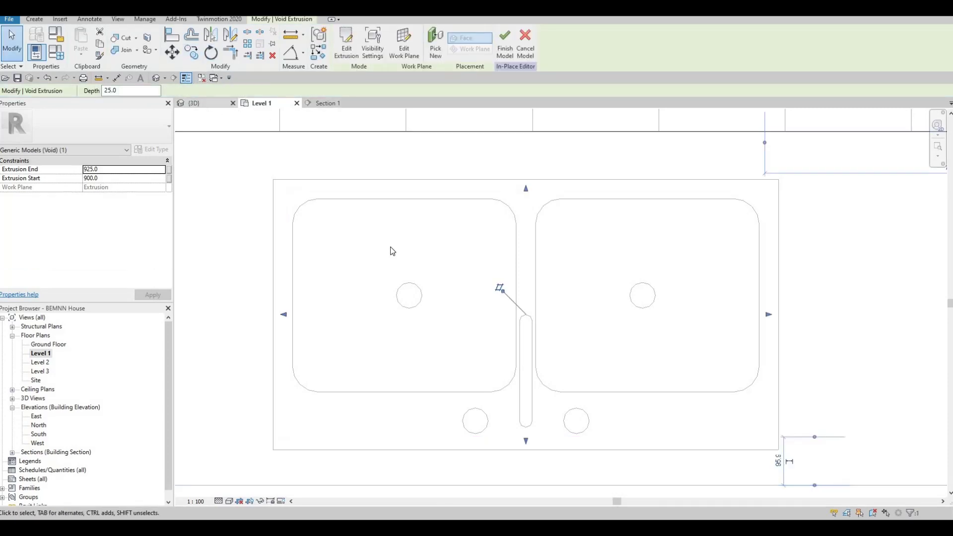
mouse_move(460, 323)
left_mouse_down()
mouse_move(465, 227)
mouse_move(465, 327)
left_mouse_up()
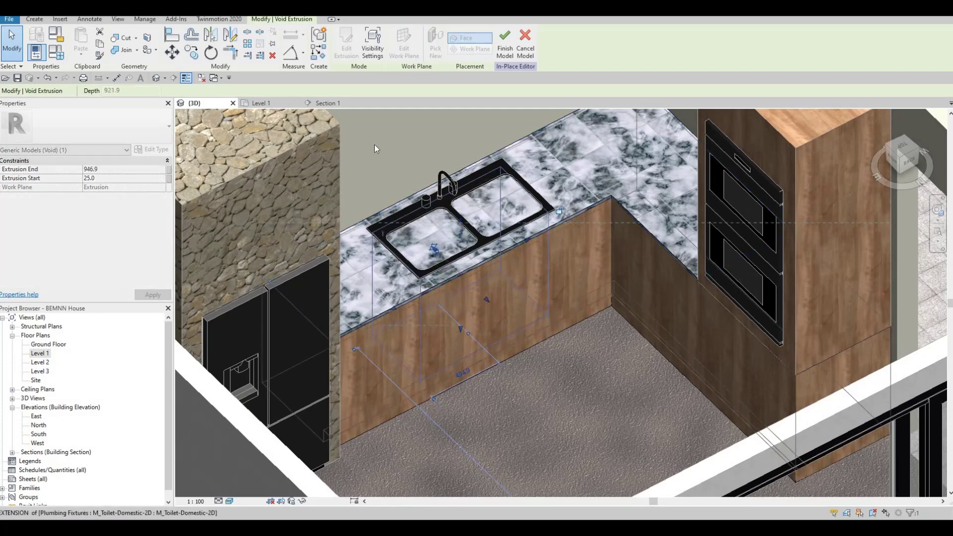
left_click(124, 44)
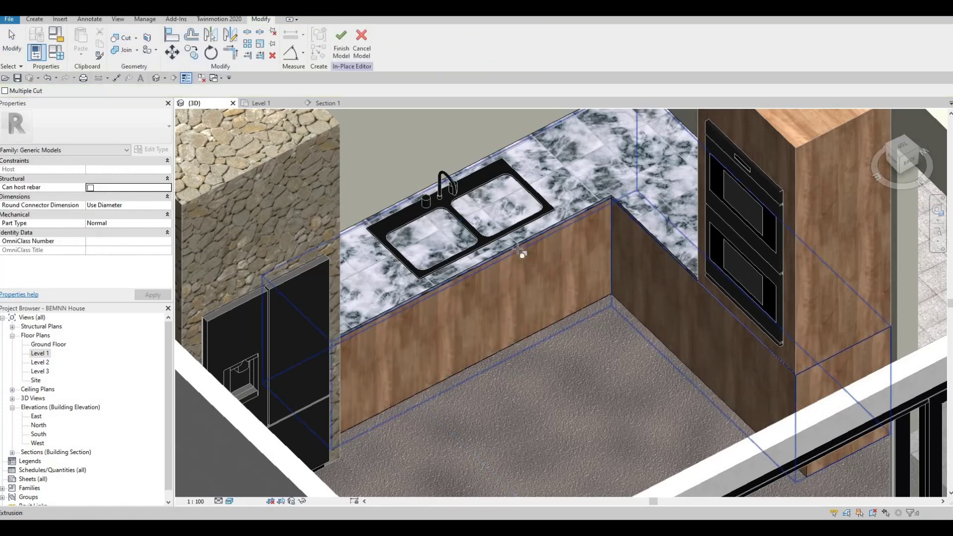
left_click(506, 233)
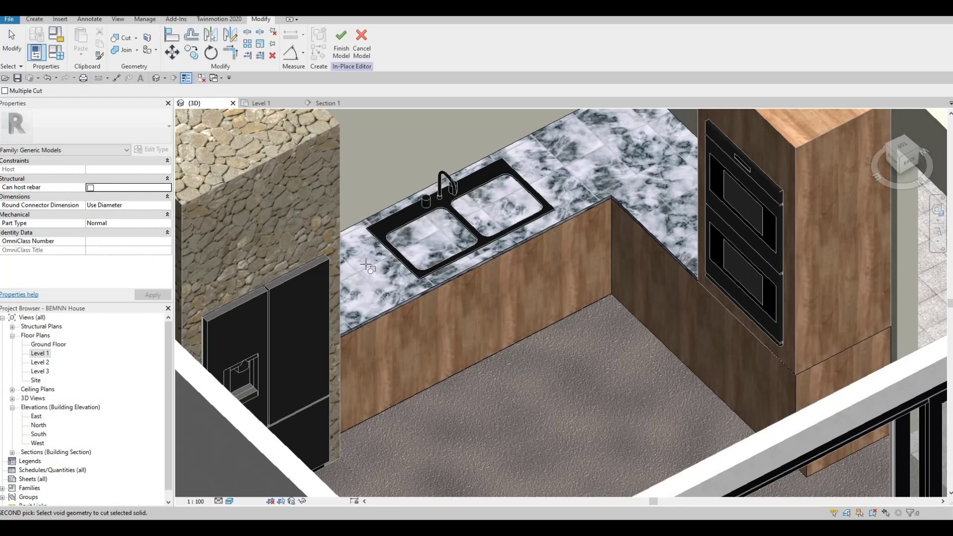
key("Escape")
key("Escape")
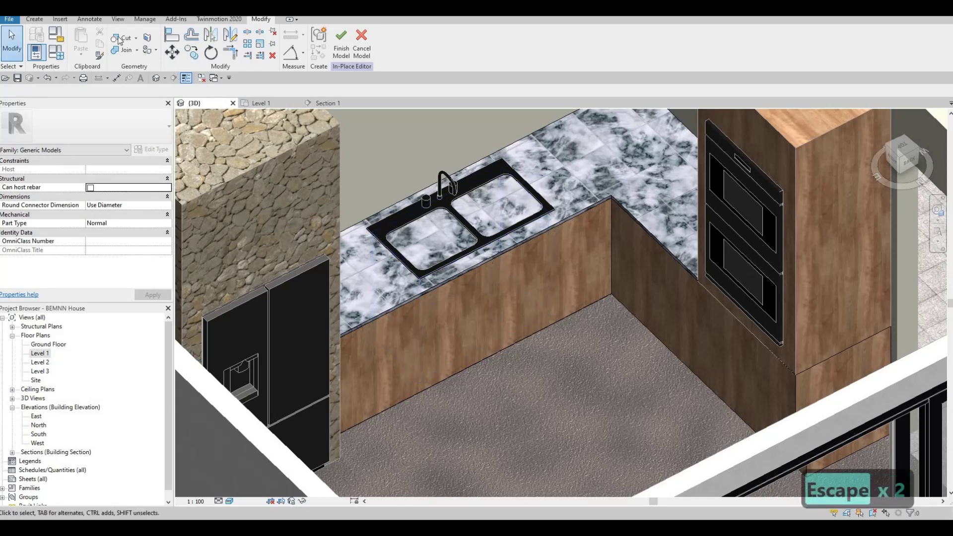
key("c")
key("g")
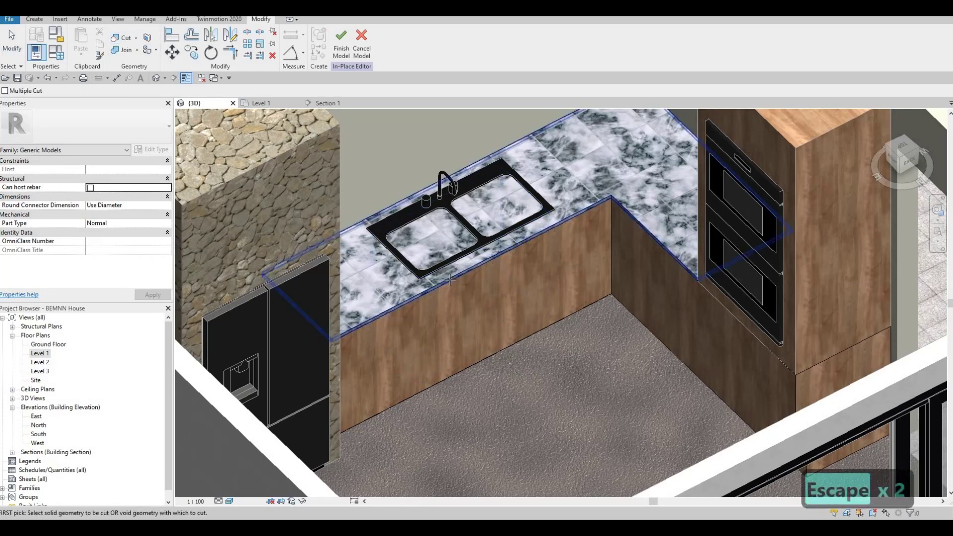
key("Tab")
key("Tab")
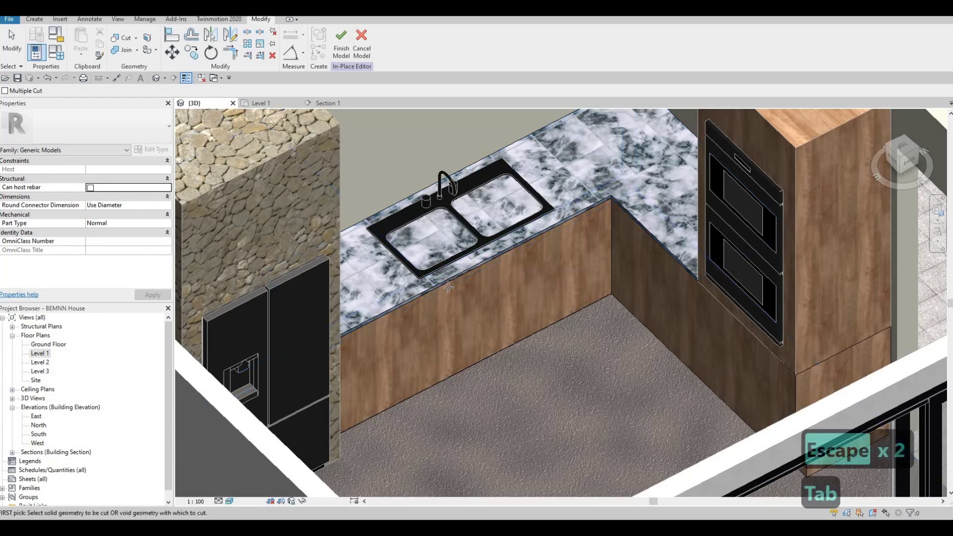
key("Tab")
key("Tab")
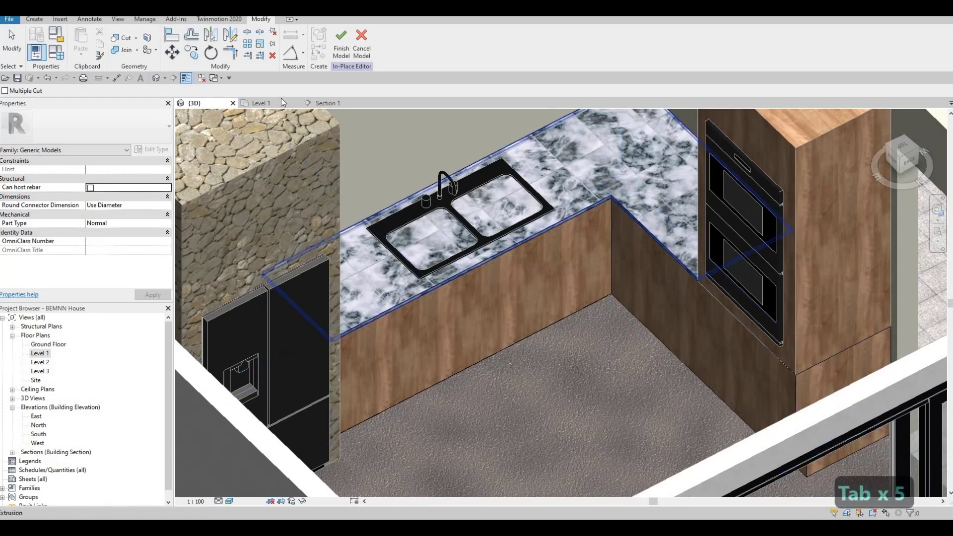
key("Escape")
key("Escape")
Step: In Section 1, select the void extrusion under the sink and stretch its upper face above the countertop, to about 961 mm total depth
left_click(336, 103)
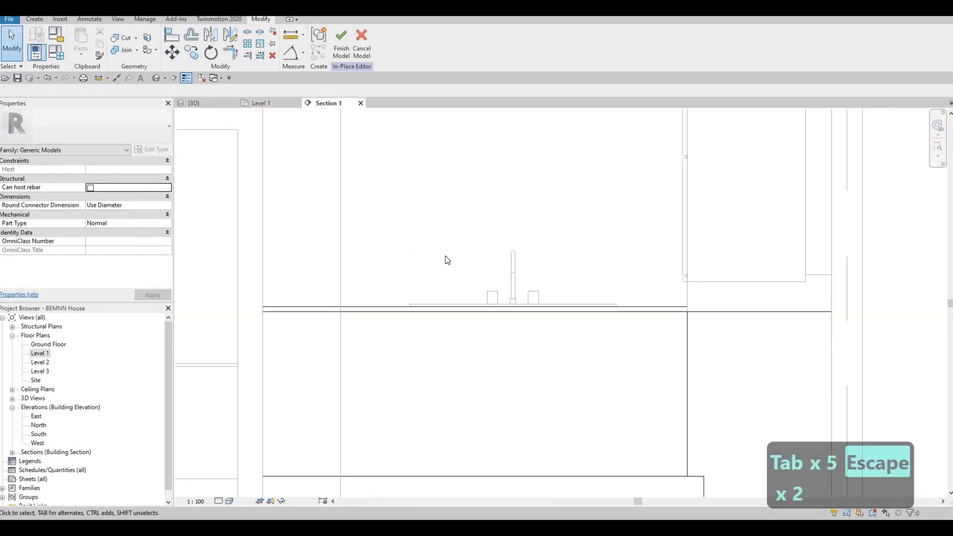
scroll(463, 231, "down", 4)
scroll(453, 278, "down", 2)
key("Escape")
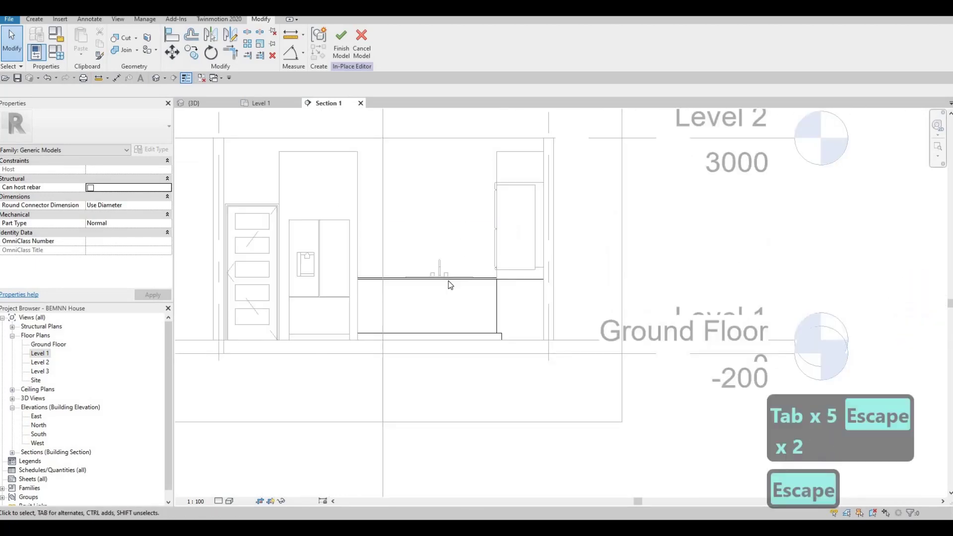
key("Tab")
key("Tab")
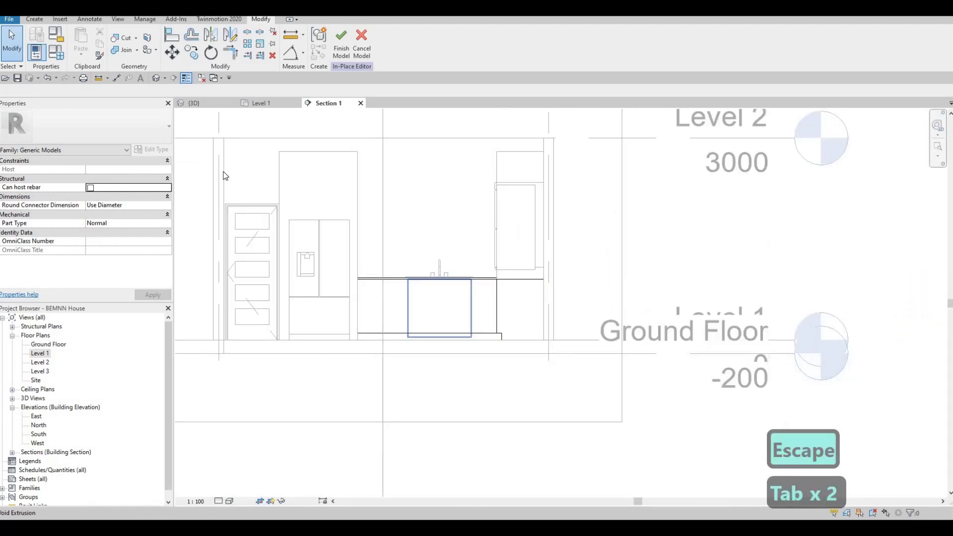
left_click(409, 269)
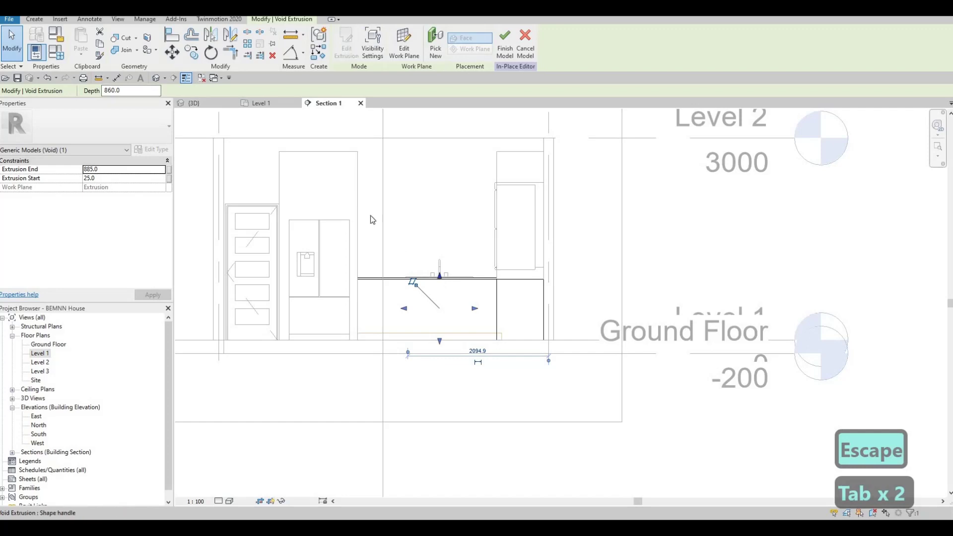
scroll(439, 275, "up", 4)
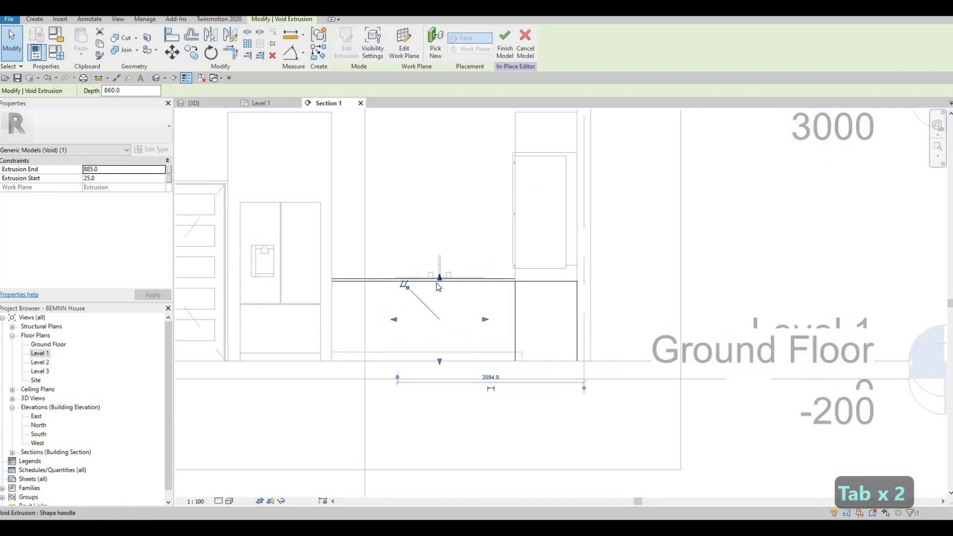
left_click_drag(439, 284, 440, 266)
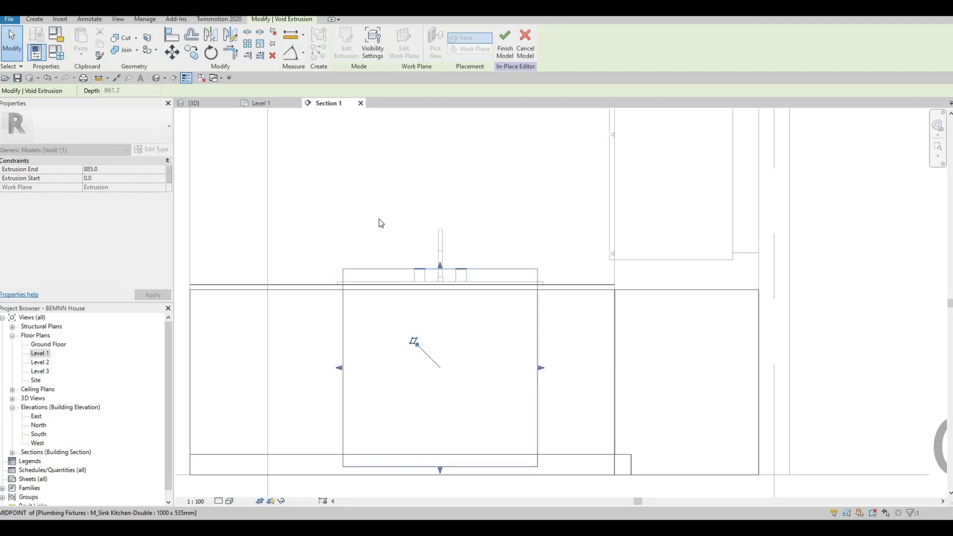
Step: Return to the 3D view and finish the in-place counter model
left_click(123, 37)
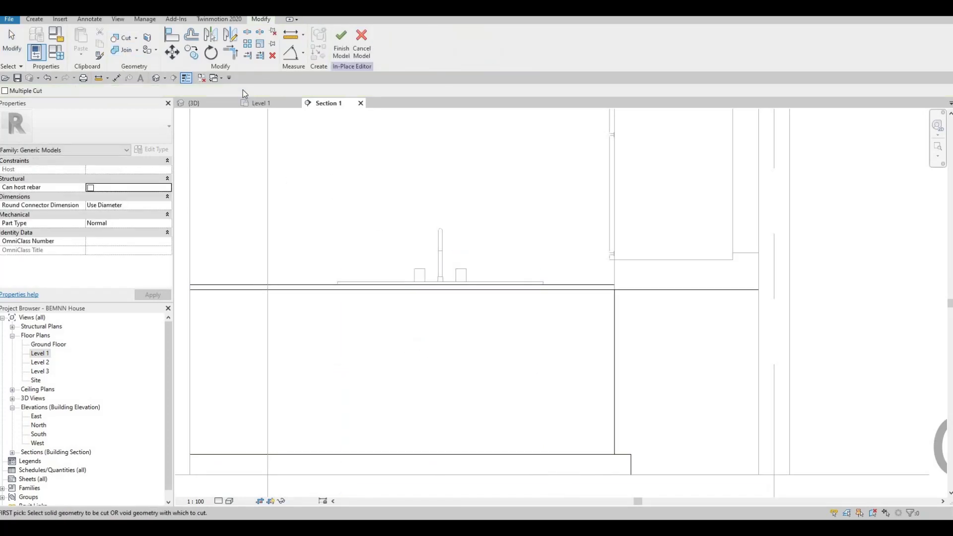
left_click(210, 104)
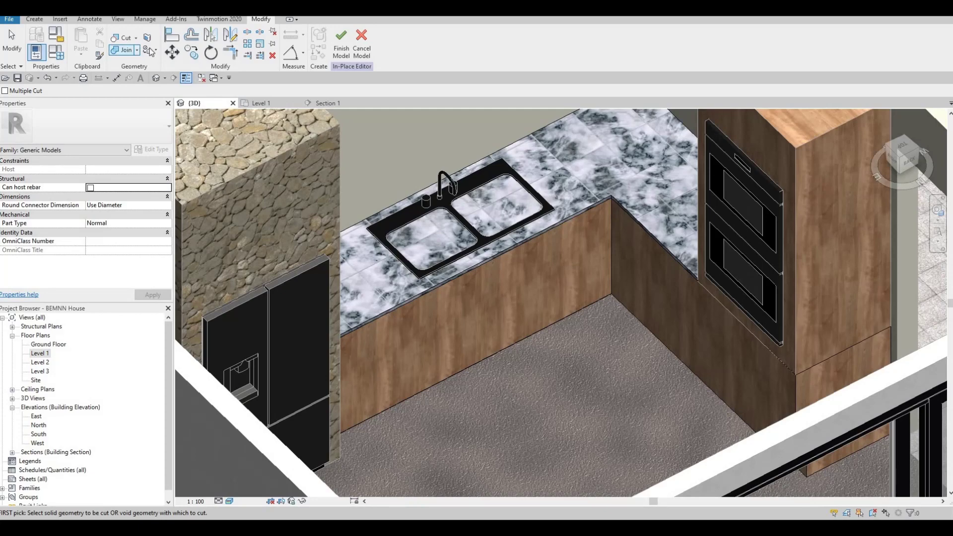
left_click(341, 53)
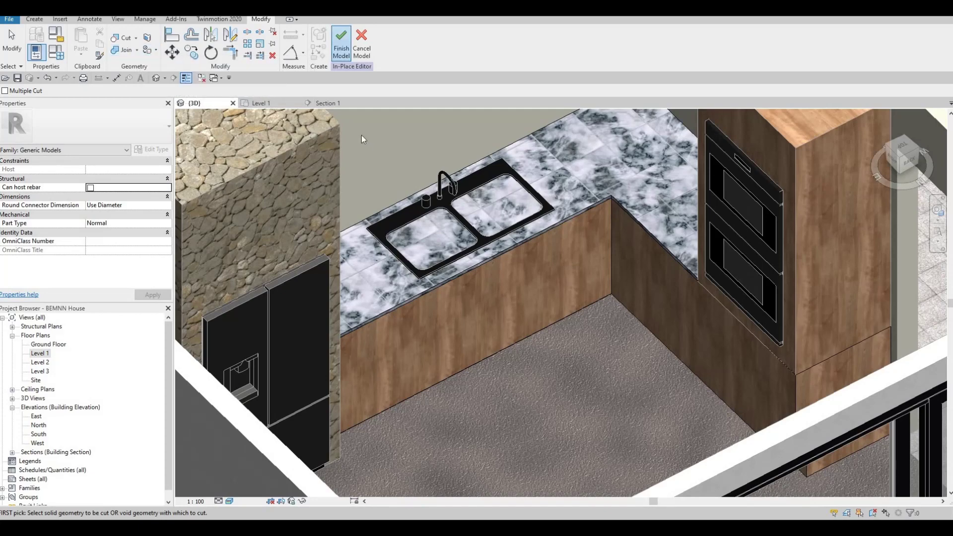
Step: Reopen the L-shaped kitchen counter model for in-place editing from the 3D view
middle_click_drag(549, 297, 398, 306, "shift")
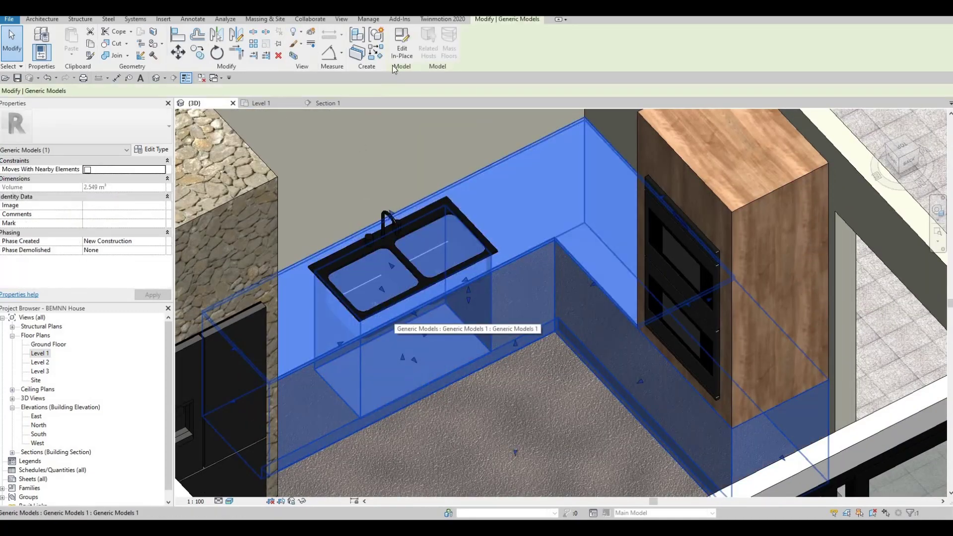
left_click(401, 53)
left_click(389, 328)
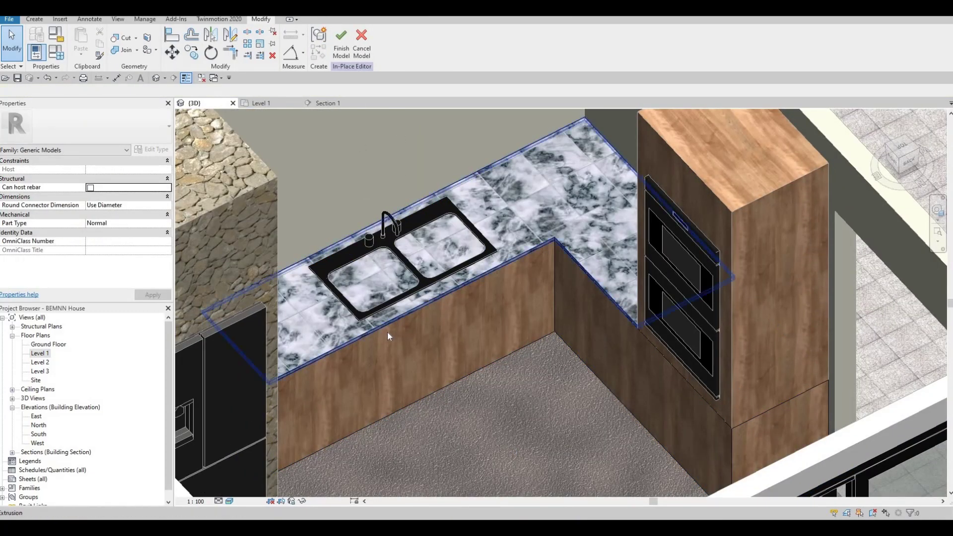
Step: Set the 3D view's visual style to Hidden Line while looking at the counter and sink
middle_click_drag(340, 400, 227, 504, "shift")
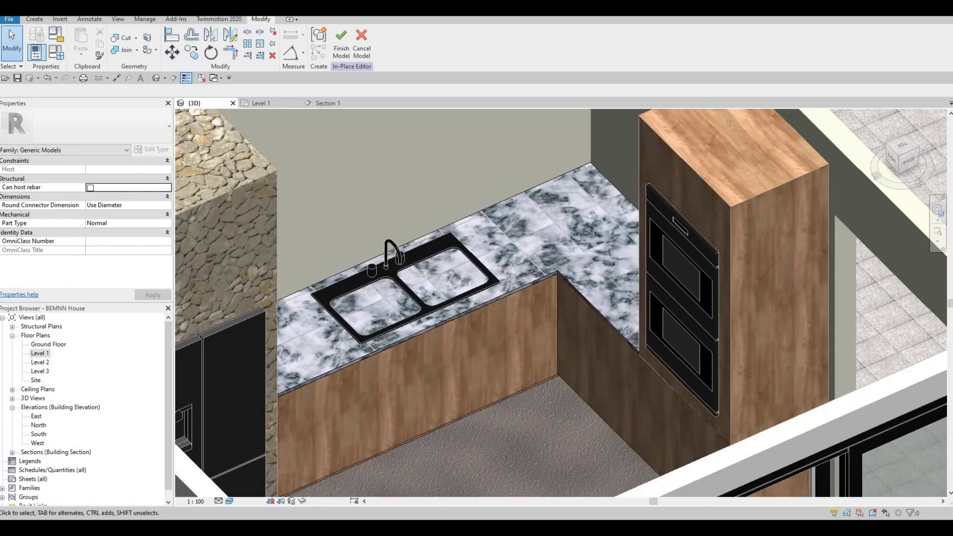
left_click(230, 500)
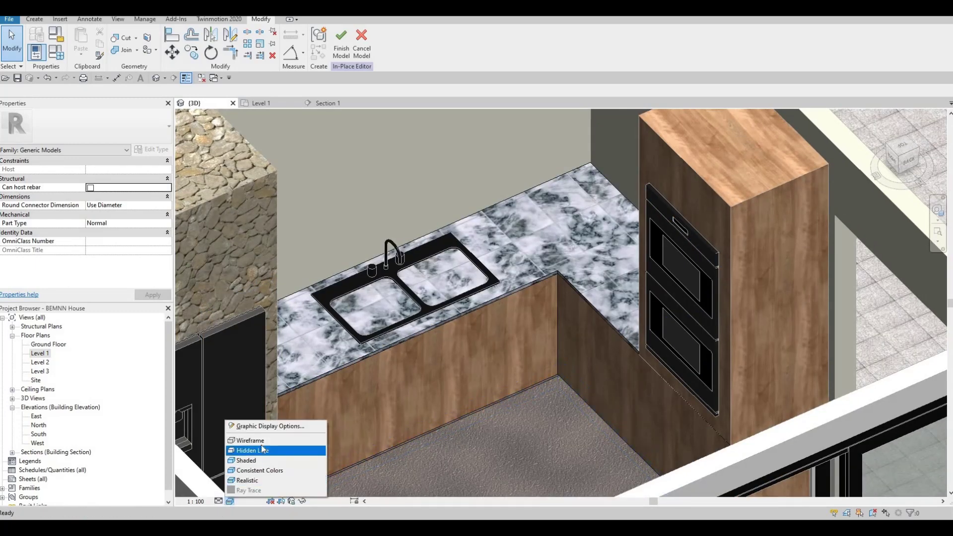
left_click(261, 446)
key("Escape")
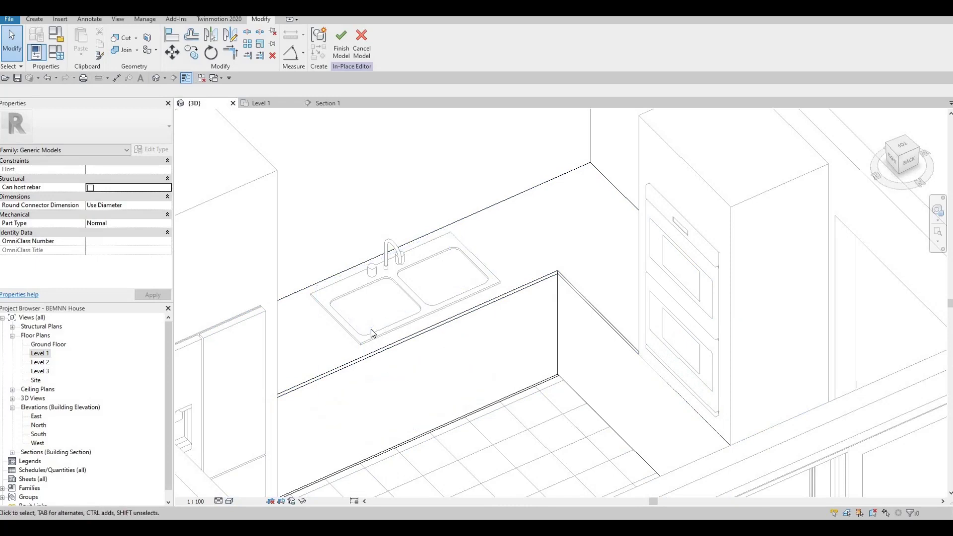
Step: Cut the counter geometry with the void extrusion under the sink using Cut Geometry, and finish the in-place model
left_click(368, 342)
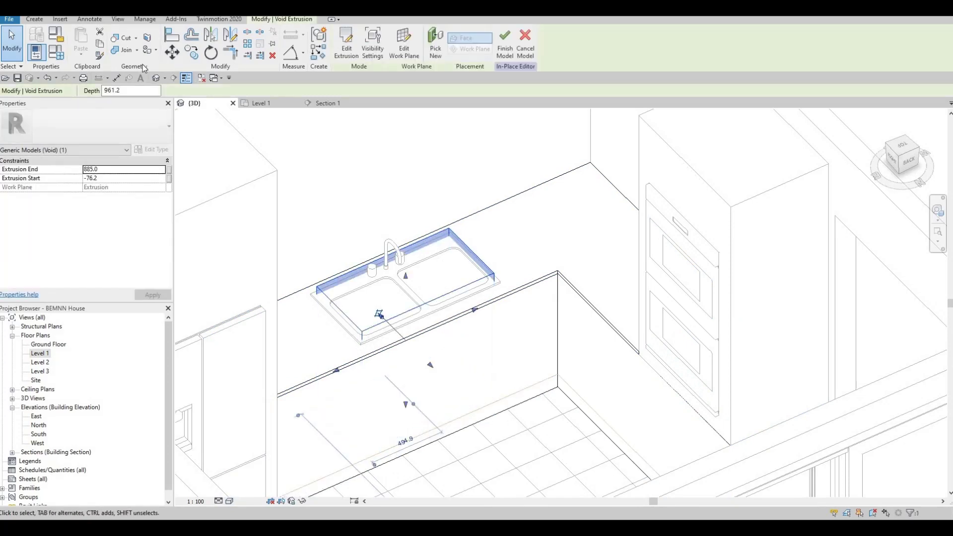
left_click(124, 39)
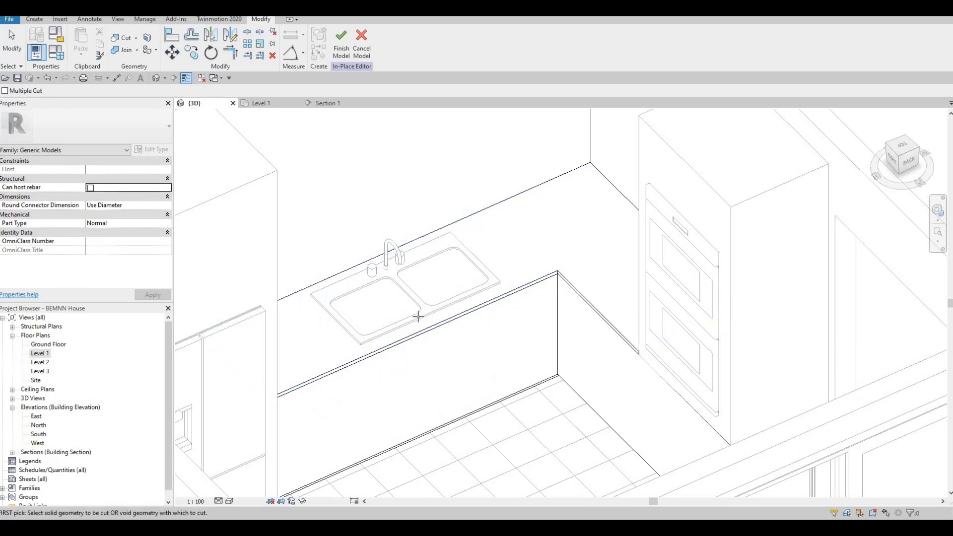
left_click(486, 393)
middle_click_drag(404, 323, 388, 263, "shift")
scroll(382, 241, "up", 3)
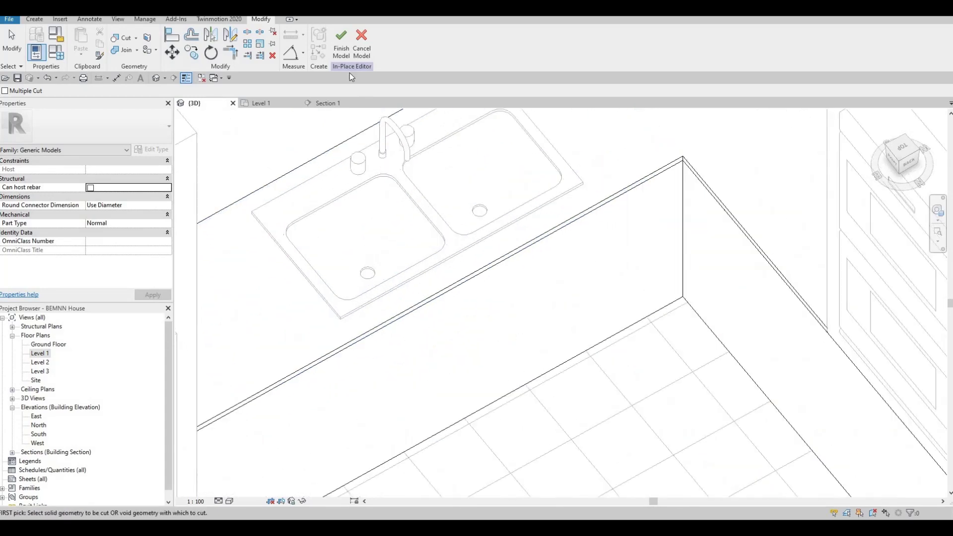
left_click(342, 45)
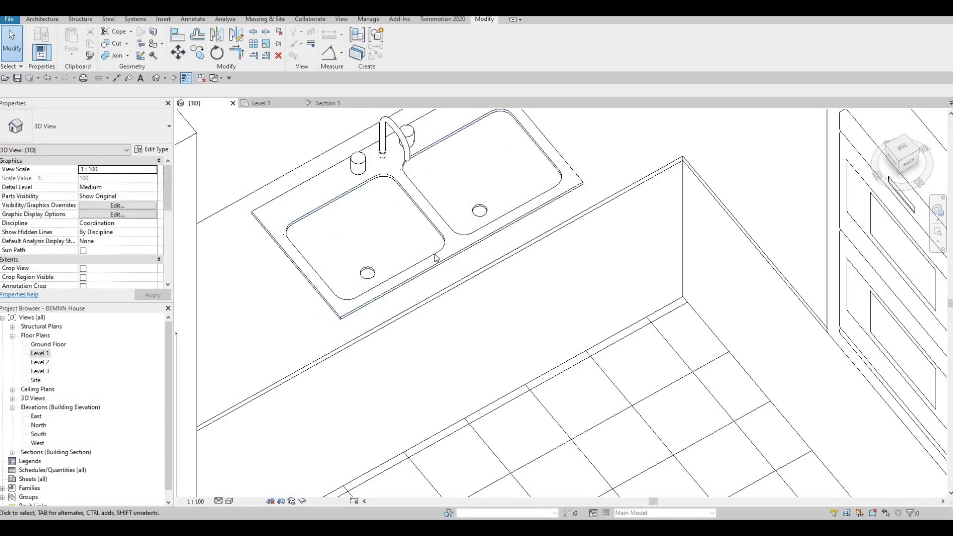
Step: Set the 3D view's visual style back to Realistic
left_click(229, 501)
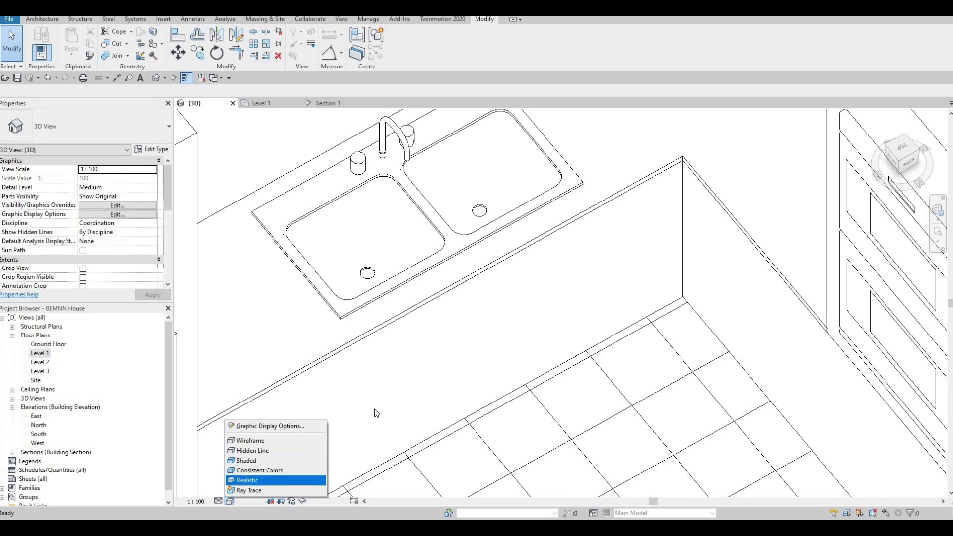
left_click(255, 480)
Step: Inspect the sink basins, drain holes and surrounding countertop from several angles to check the opening through the counter
scroll(433, 375, "down", 1)
middle_click_drag(440, 355, 406, 433, "shift")
scroll(406, 436, "up", 2)
scroll(462, 282, "up", 3)
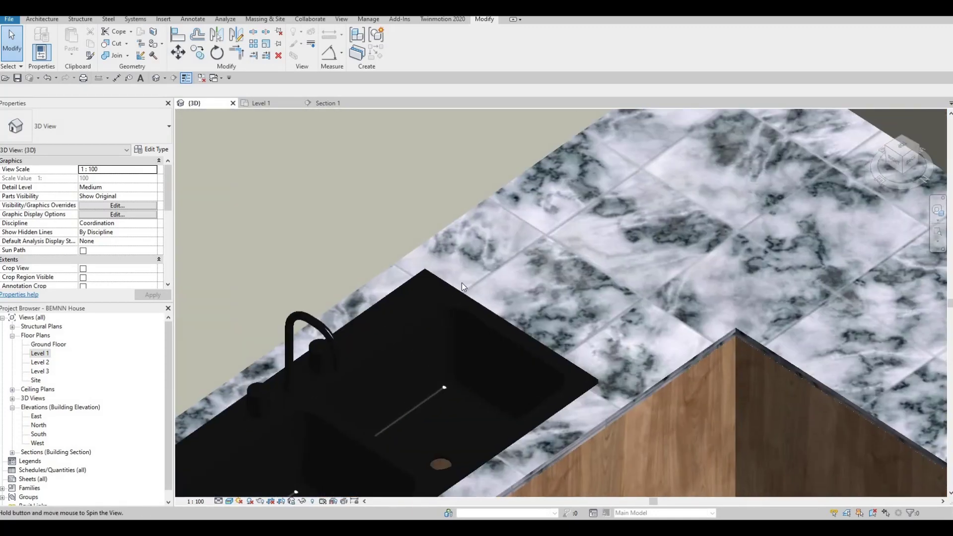
scroll(472, 234, "up", 5)
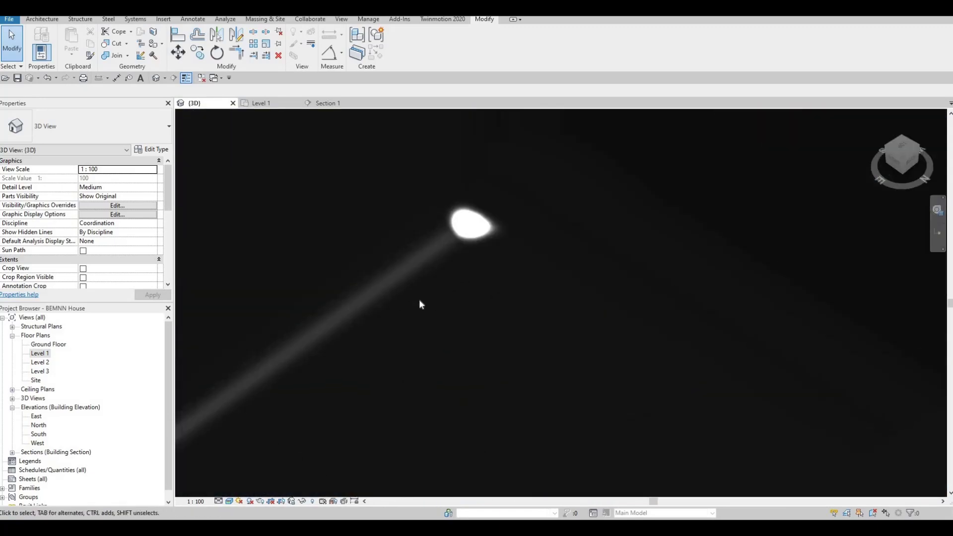
middle_click_drag(419, 304, 439, 397, "shift")
scroll(548, 206, "down", 4)
middle_click_drag(549, 207, 535, 219)
scroll(532, 223, "down", 2)
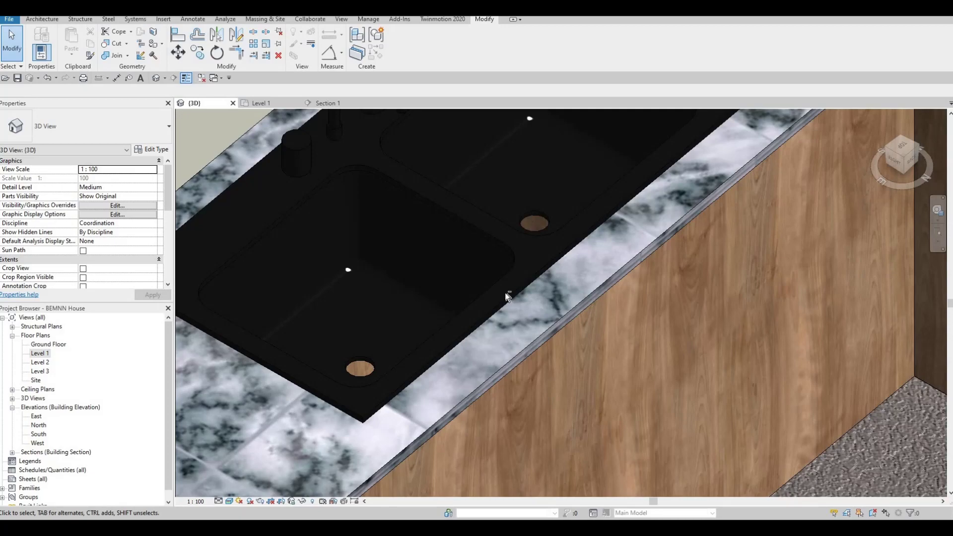
middle_click_drag(510, 316, 499, 404, "shift")
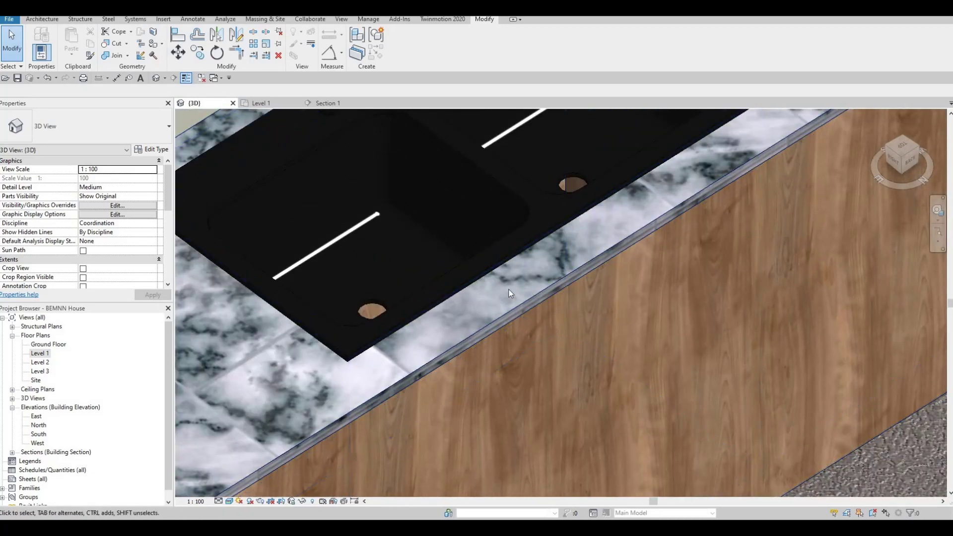
middle_click_drag(389, 400, 388, 390, "shift")
scroll(347, 439, "up", 5)
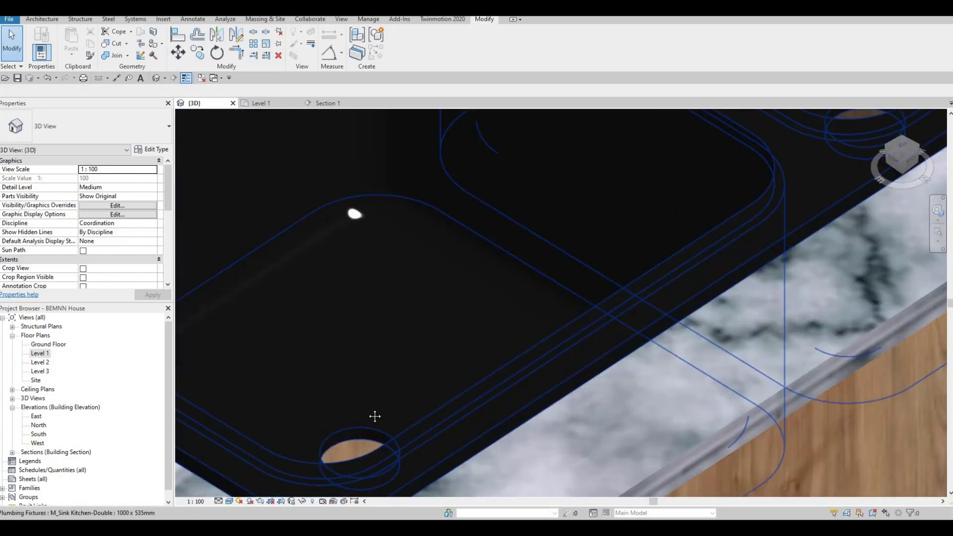
scroll(465, 388, "down", 2)
middle_click_drag(465, 388, 371, 344, "shift")
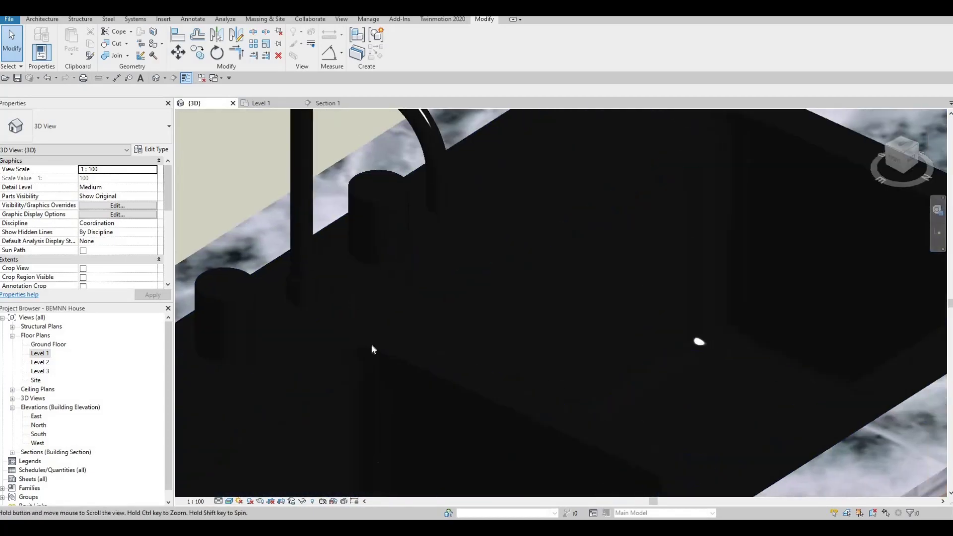
scroll(379, 377, "down", 1)
scroll(379, 377, "down", 6)
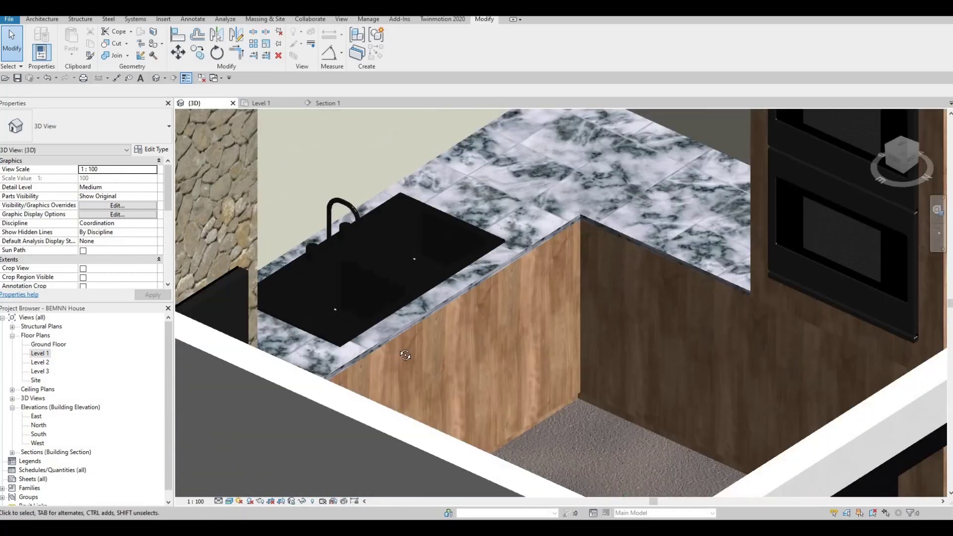
middle_click_drag(414, 340, 221, 372, "shift")
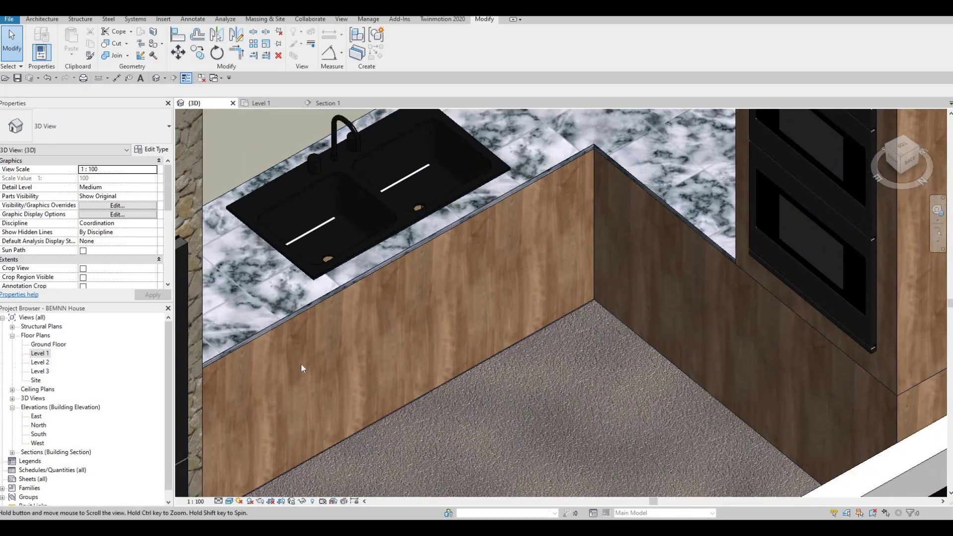
middle_click_drag(301, 364, 369, 266, "shift")
scroll(369, 265, "down", 1)
middle_click_drag(321, 318, 445, 329)
middle_click_drag(501, 275, 446, 273)
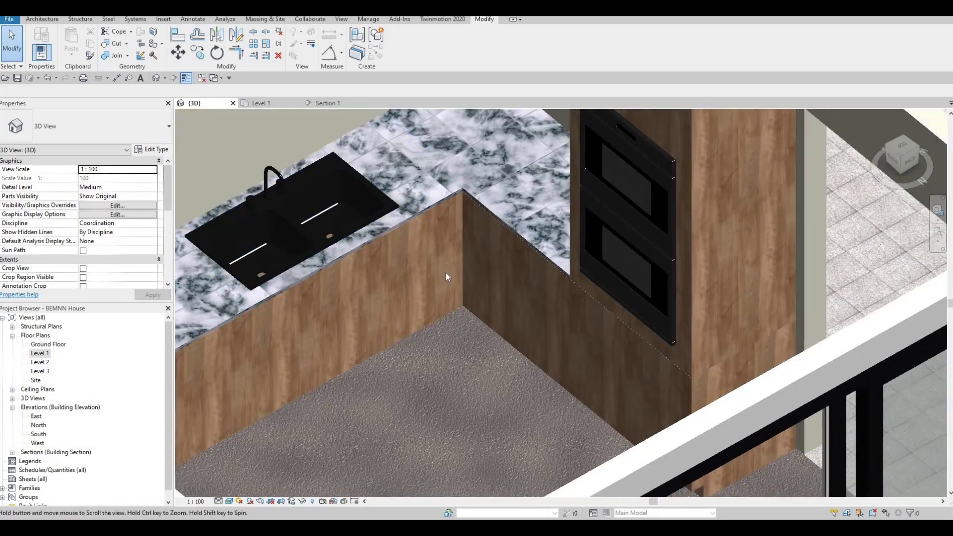
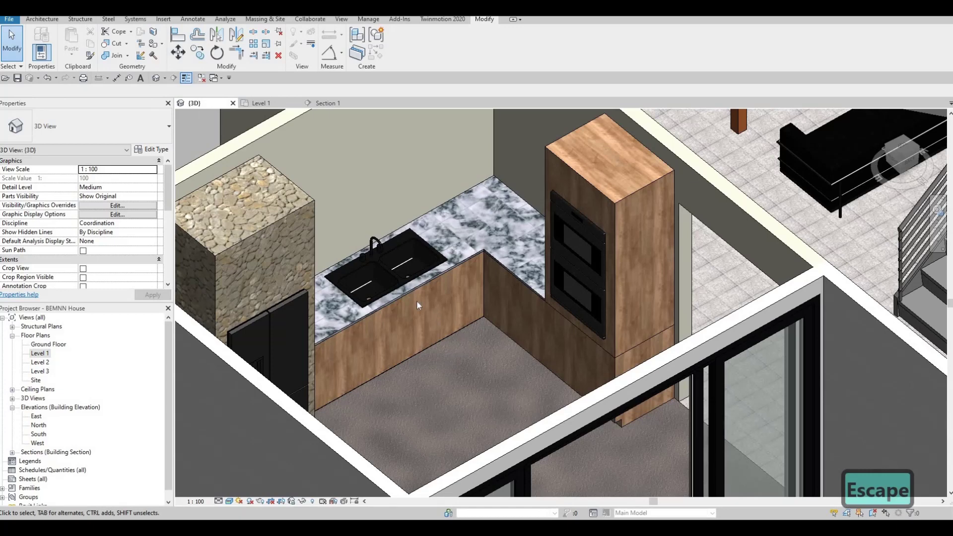
middle_click_drag(384, 289, 430, 168, "shift")
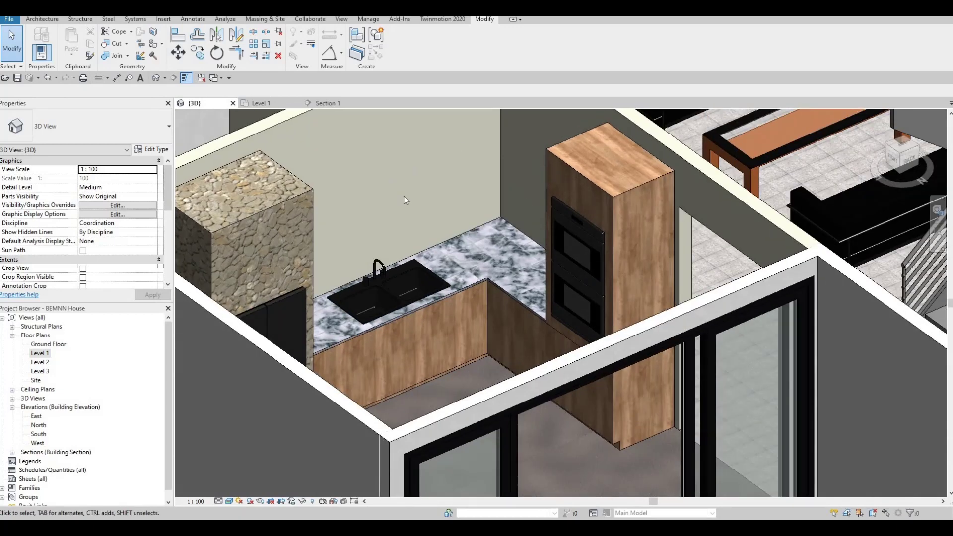
middle_click_drag(448, 234, 474, 199, "shift")
scroll(475, 199, "down", 2)
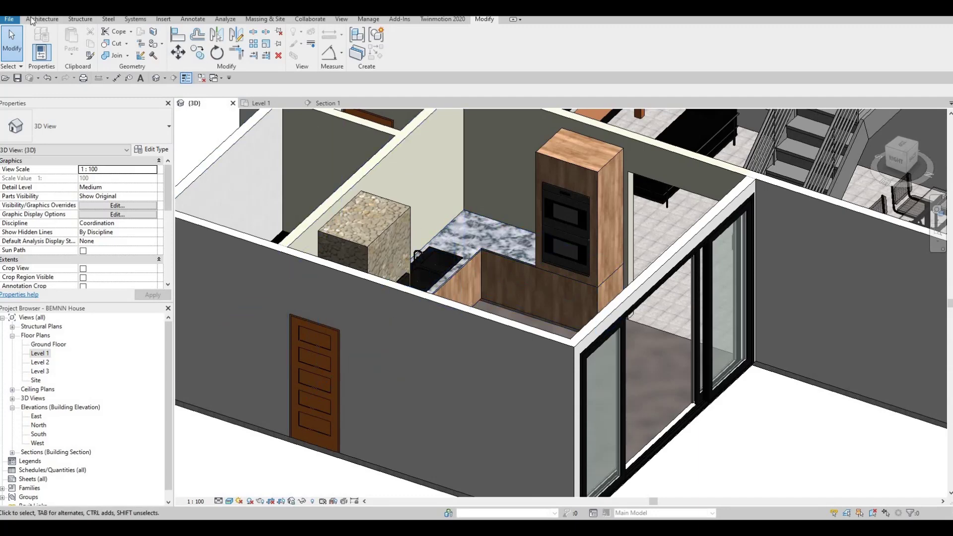
Step: Start a new in-place component in the Generic Models category in the Level 1 floor plan
left_click(43, 19)
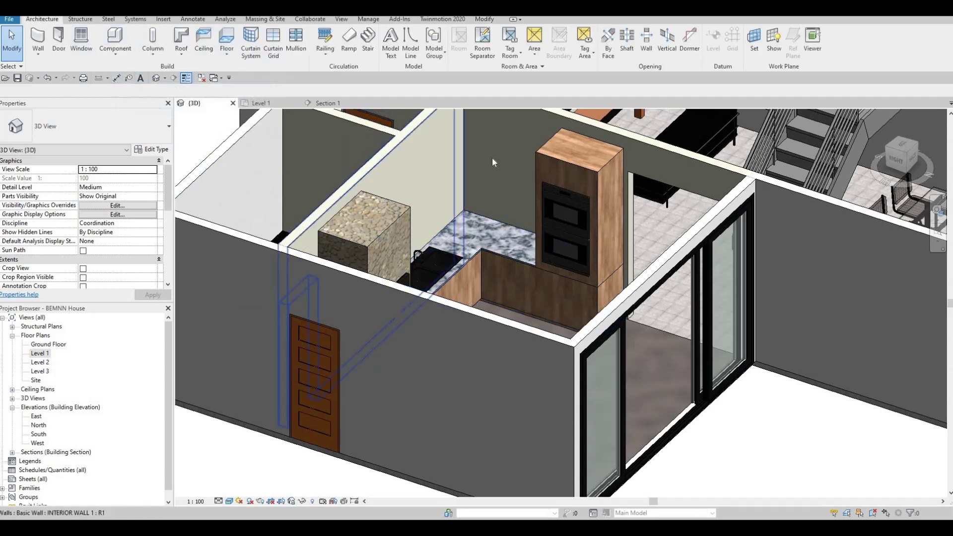
key("F1")
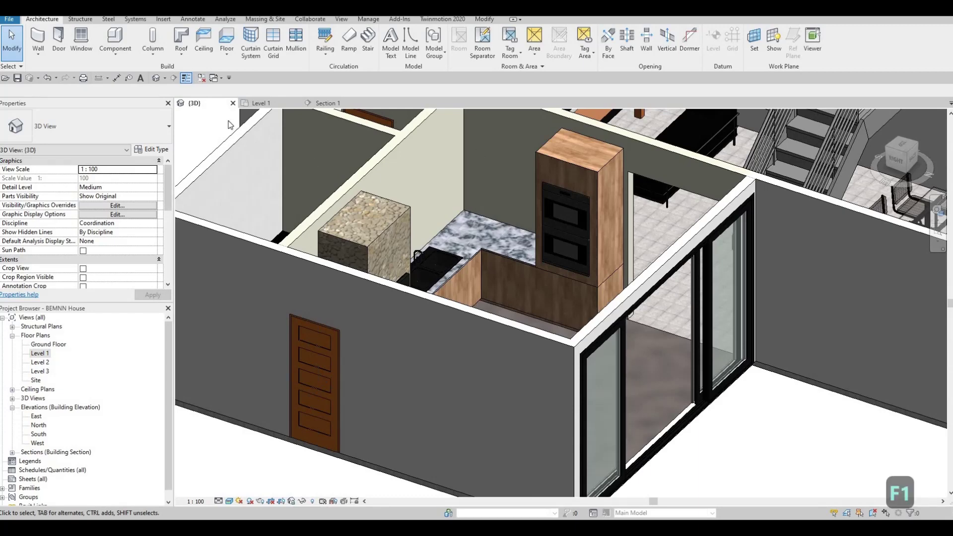
left_click(260, 103)
scroll(454, 220, "down", 8)
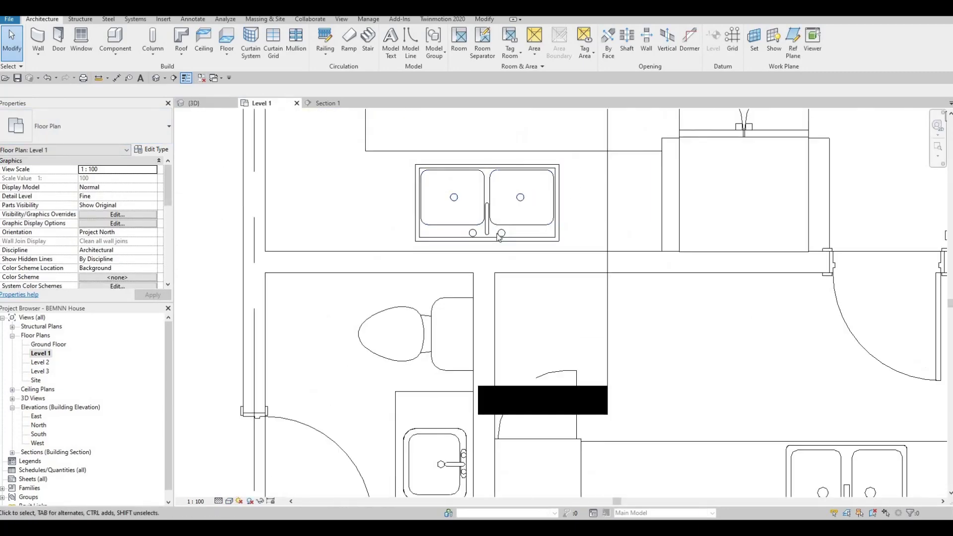
scroll(400, 253, "down", 2)
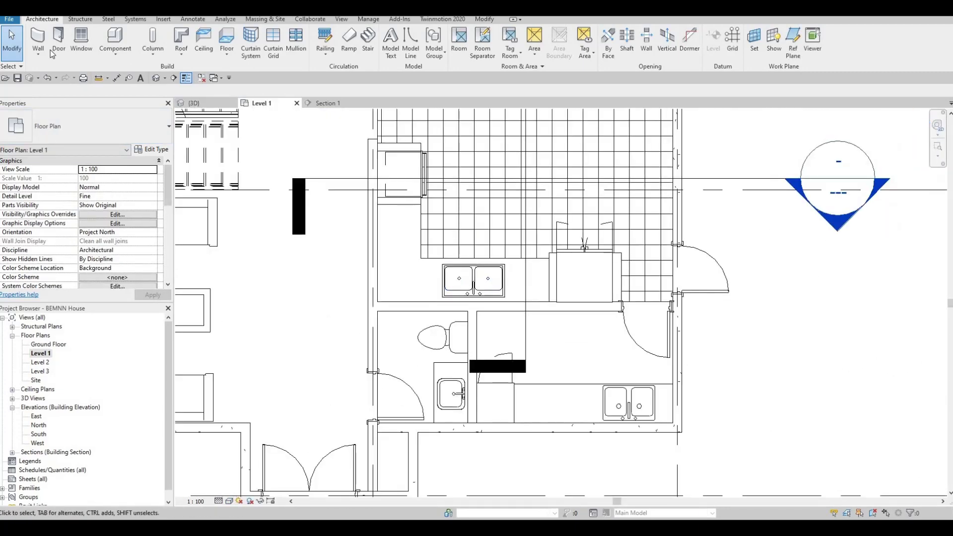
left_click(117, 55)
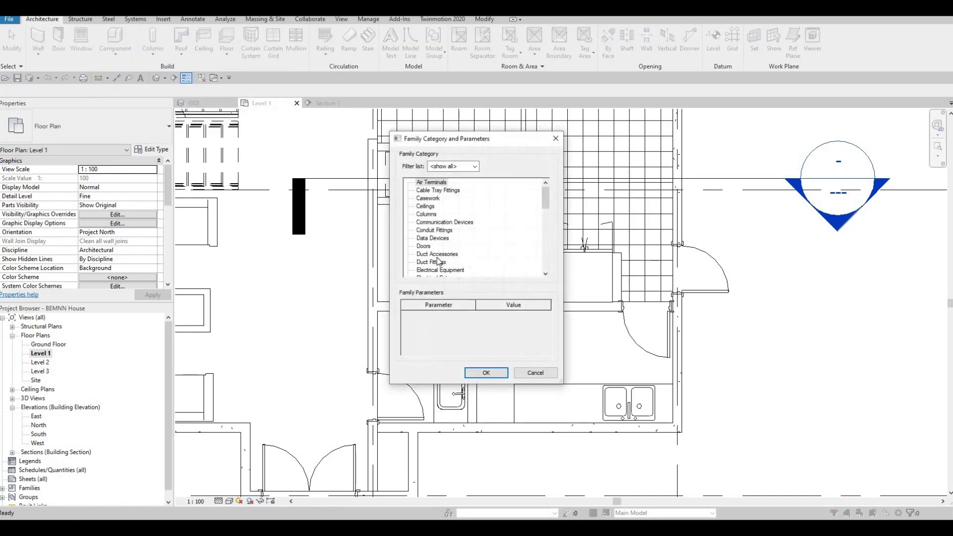
scroll(438, 260, "down", 3)
key("g")
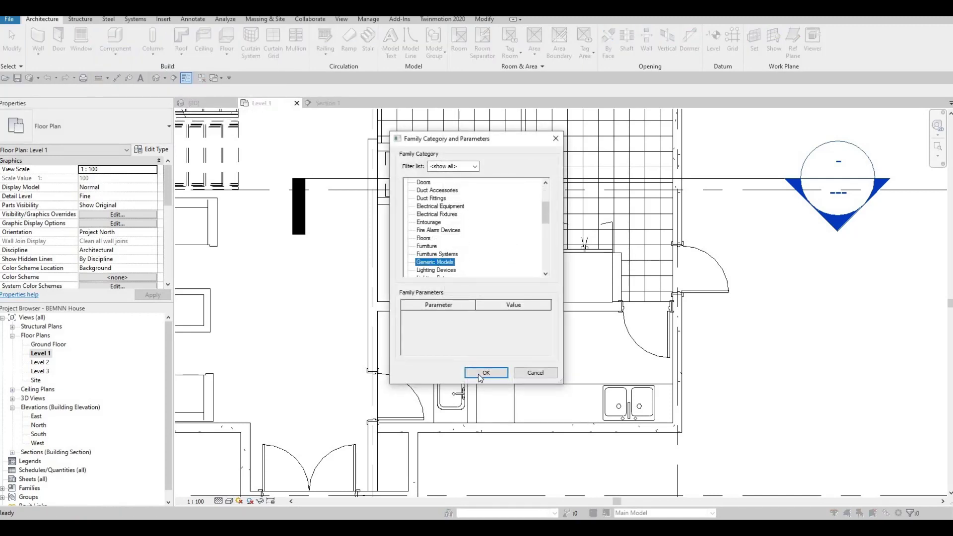
left_click(484, 369)
left_click(477, 282)
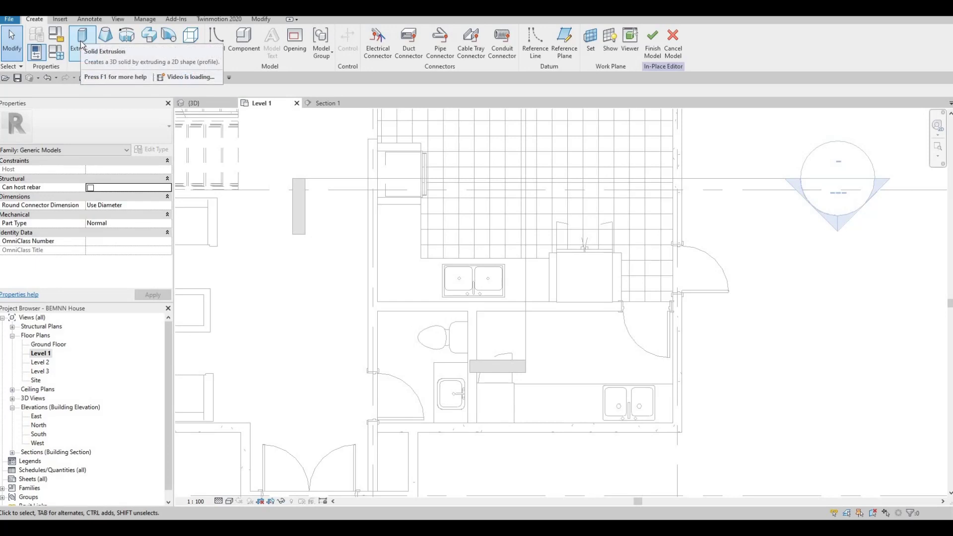
Step: Start a solid extrusion and sketch a rectangle about 440 mm wide along the wall from the oven cabinet toward the counter's corner
left_click(82, 44)
left_click(372, 34)
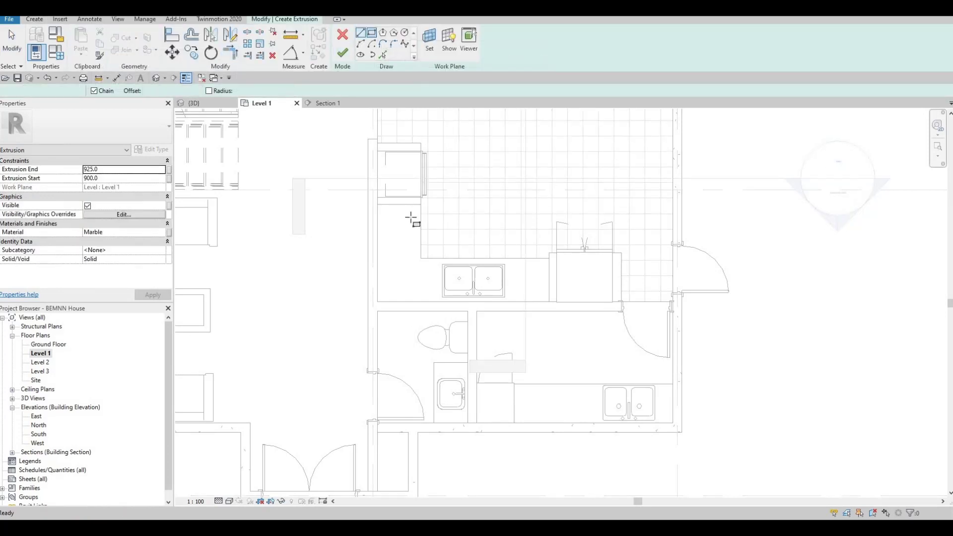
scroll(377, 206, "up", 2)
left_click(375, 204)
left_click(419, 336)
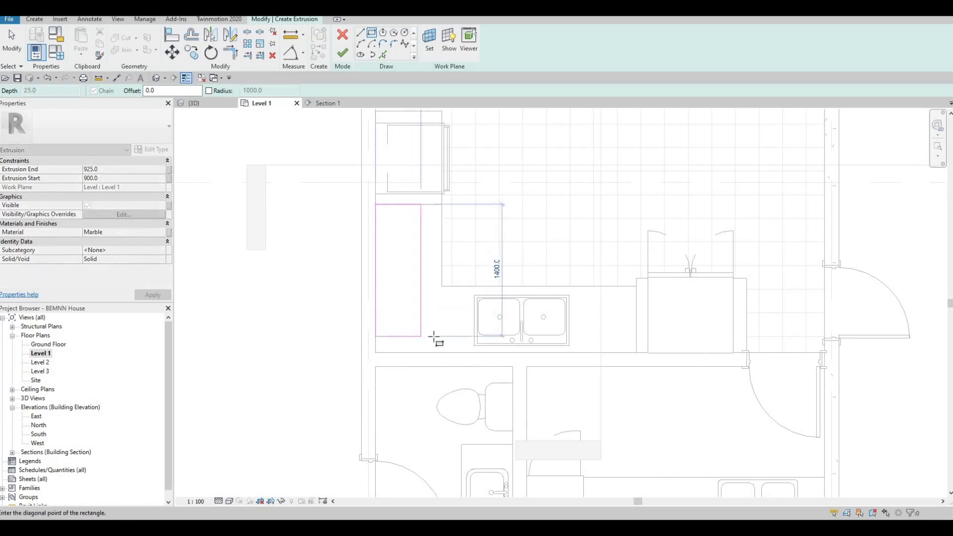
key("Escape")
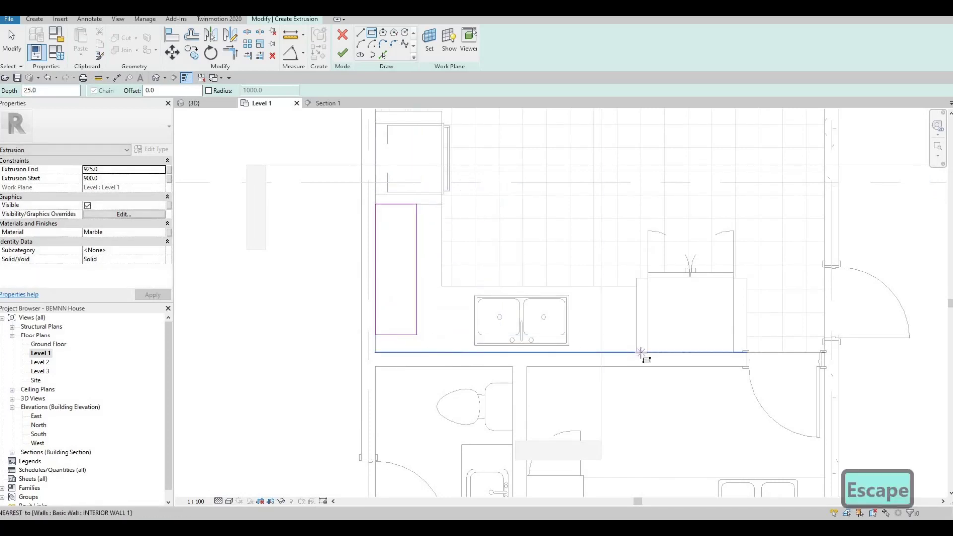
Step: Sketch a second rectangle about 480 mm deep along the sink wall, starting from the fridge enclosure
left_click(637, 352)
left_click(445, 307)
key("Escape")
key("Escape")
key("Escape")
key("Escape")
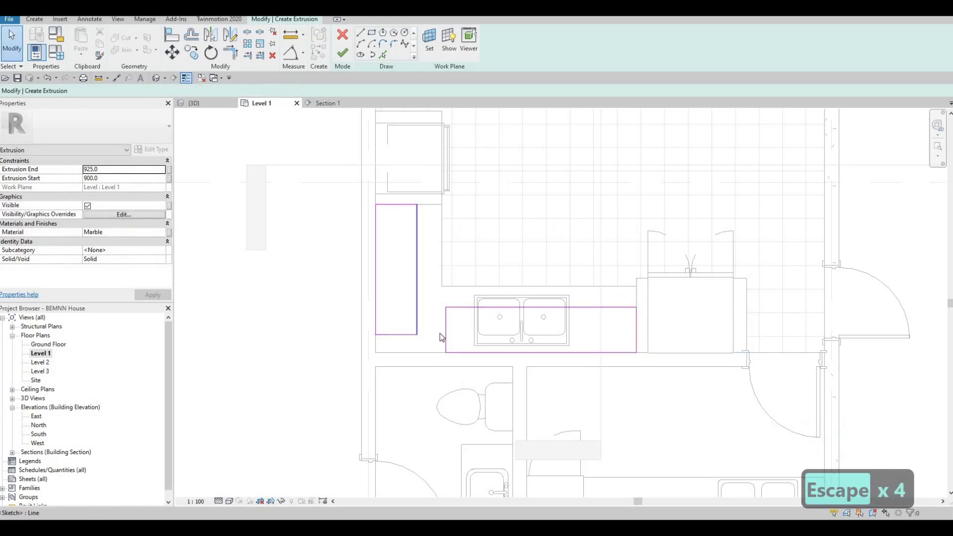
Step: Trim the two rectangles into one L-shaped outline at the corner and delete the leftover lines between them
key("t")
key("r")
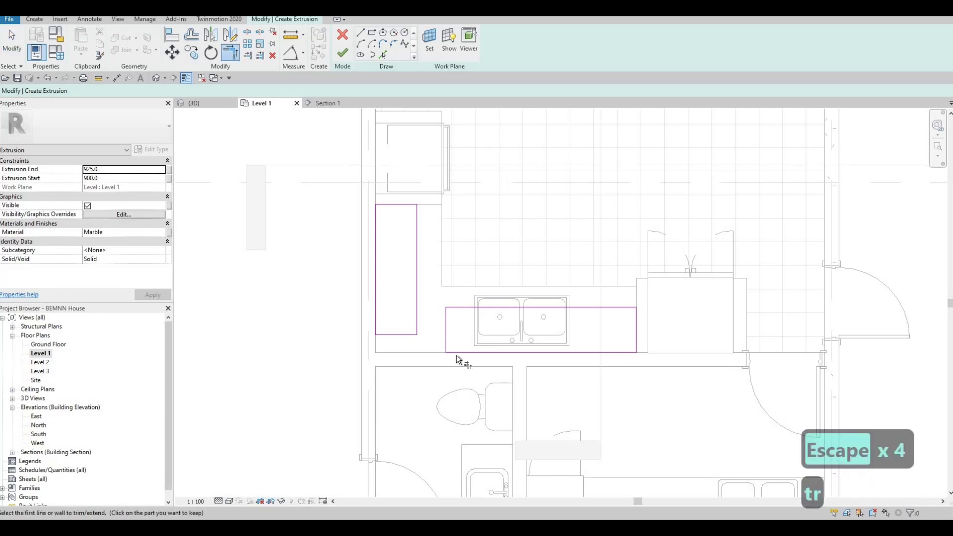
left_click(460, 353)
left_click(377, 316)
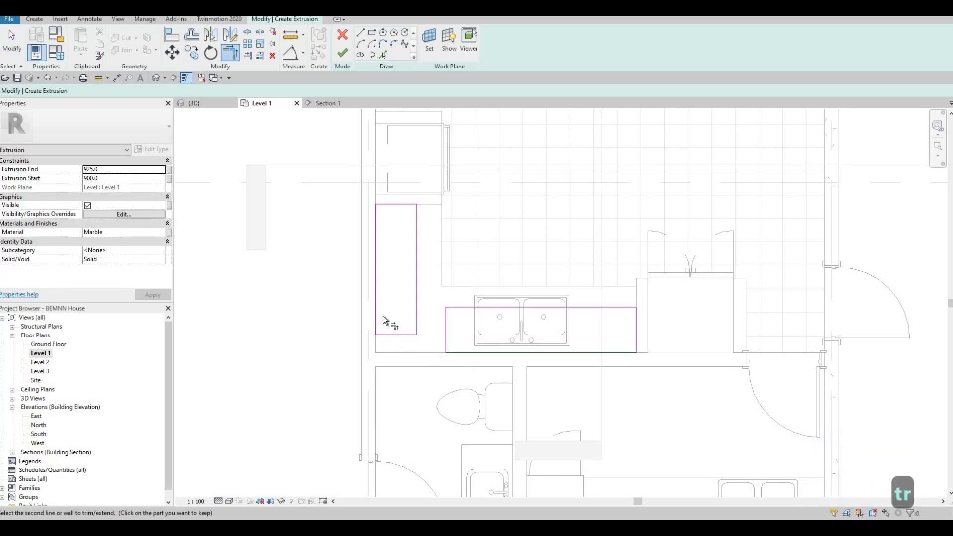
left_click(417, 301)
key("Escape")
key("Escape")
mouse_move(335, 295)
left_mouse_down()
mouse_move(456, 379)
mouse_move(441, 383)
left_mouse_up()
key("Delete")
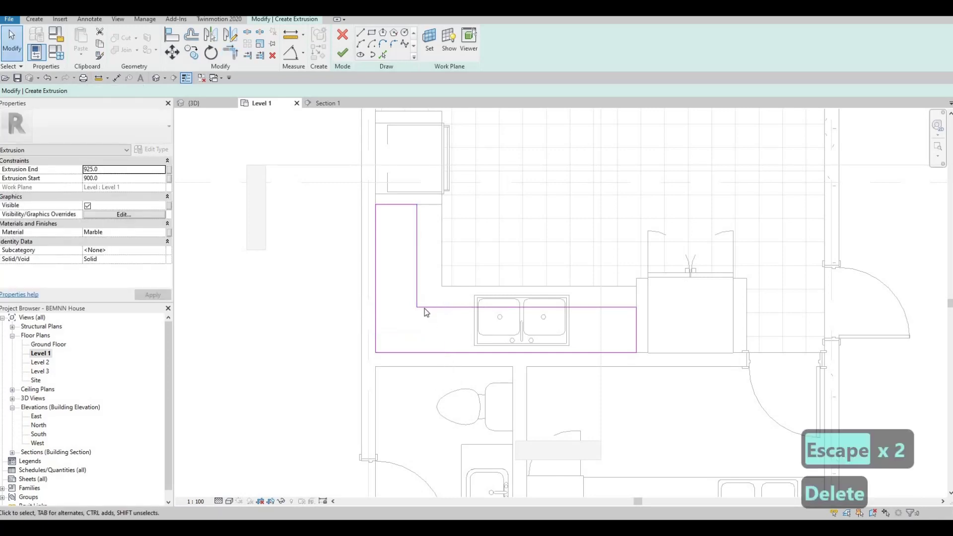
key("Escape")
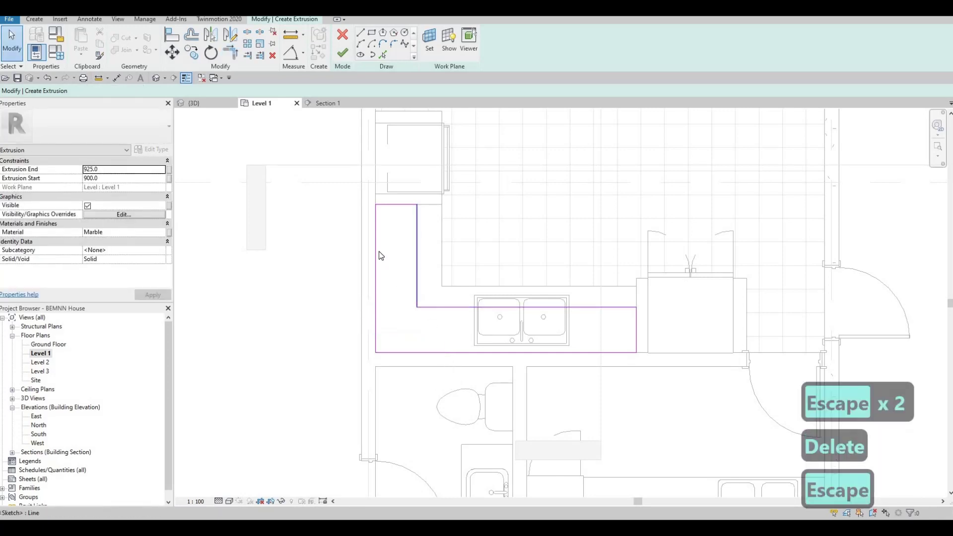
Step: Set the width of the L-shaped outline's leg beside the oven cabinet to 450 mm
left_click(415, 244)
left_click(395, 181)
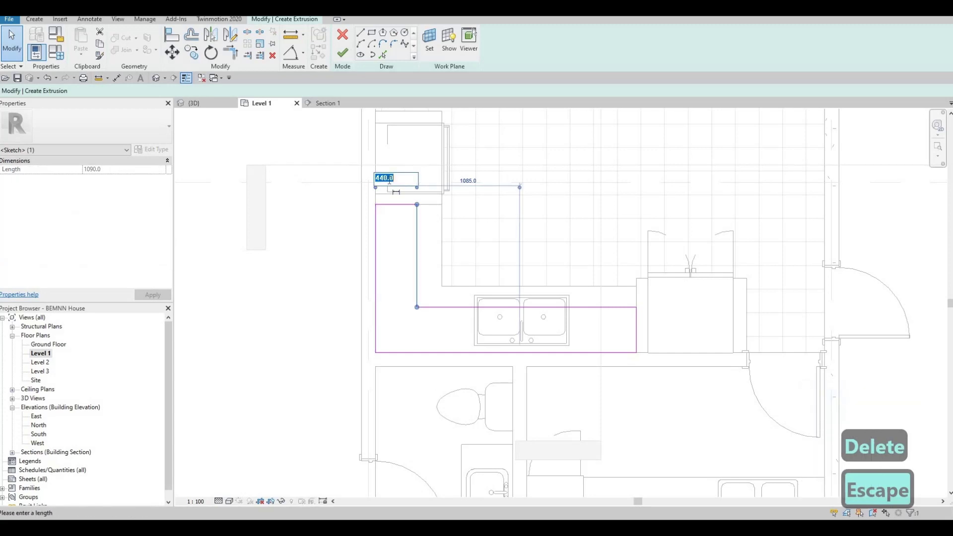
type("500")
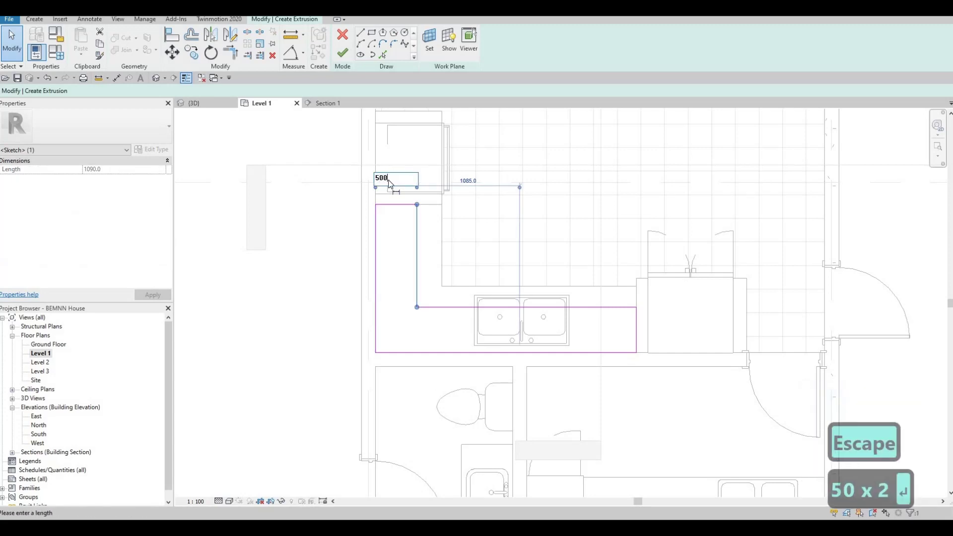
key("Return")
left_click(401, 180)
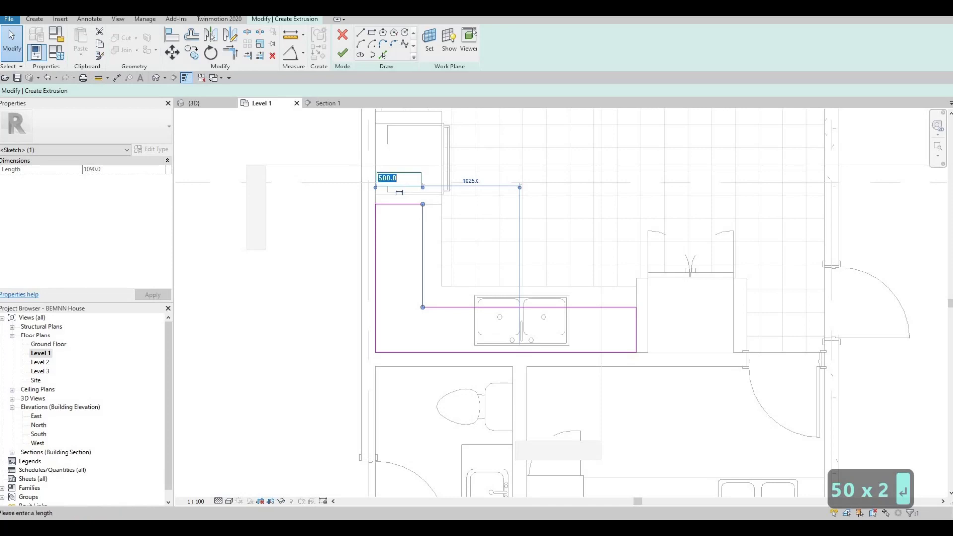
type("450")
key("Return")
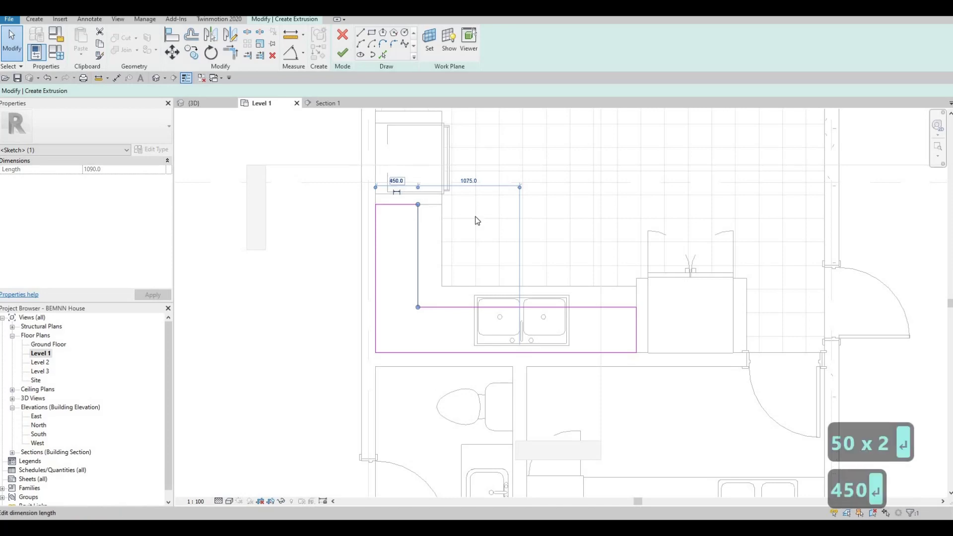
Step: Set the depth of the L-shaped outline's leg along the sink wall to 450 mm
left_click(450, 308)
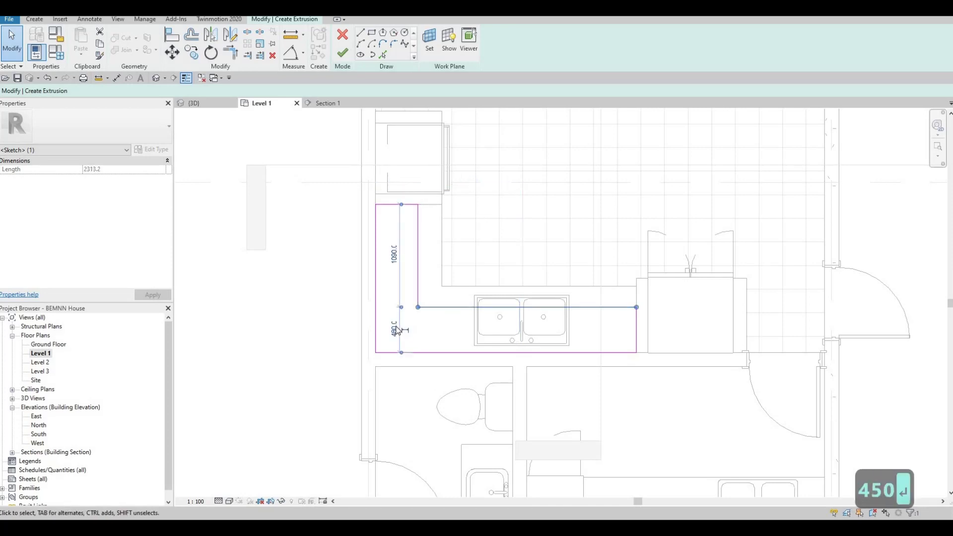
left_click(395, 330)
type("450")
key("Return")
key("Escape")
key("Escape")
key("Escape")
scroll(518, 288, "down", 1)
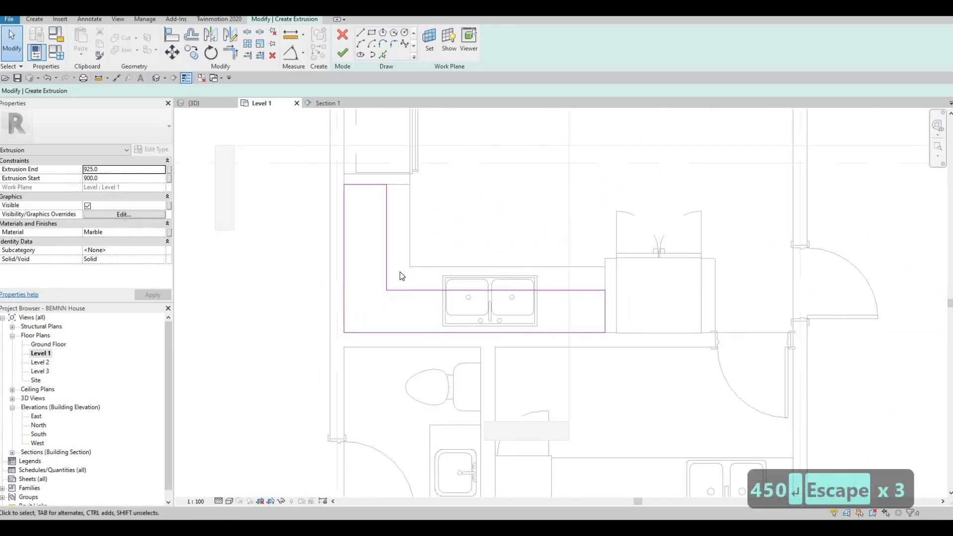
scroll(471, 302, "up", 3)
scroll(503, 289, "down", 1)
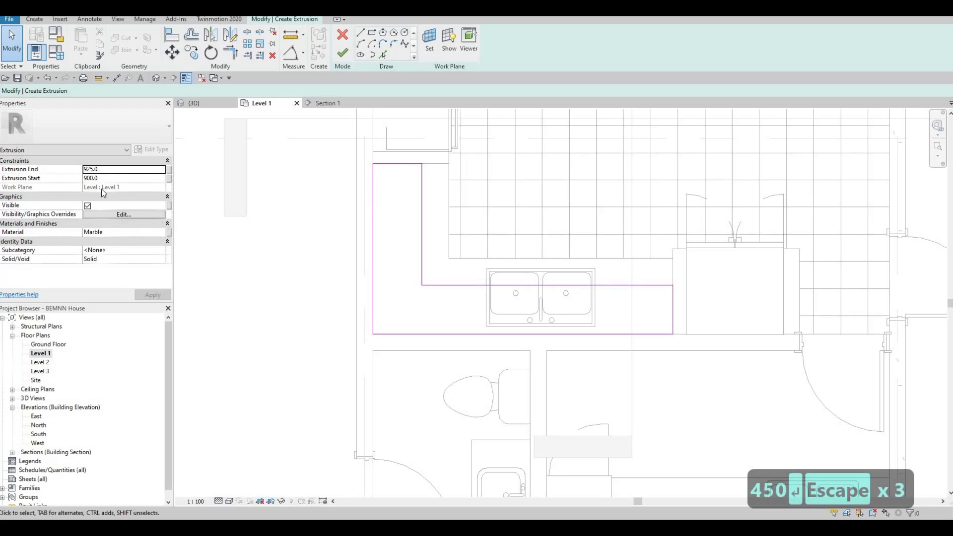
Step: Assign Douglas Fir from the AEC wood materials to the extrusion and finish its sketch
left_click(160, 233)
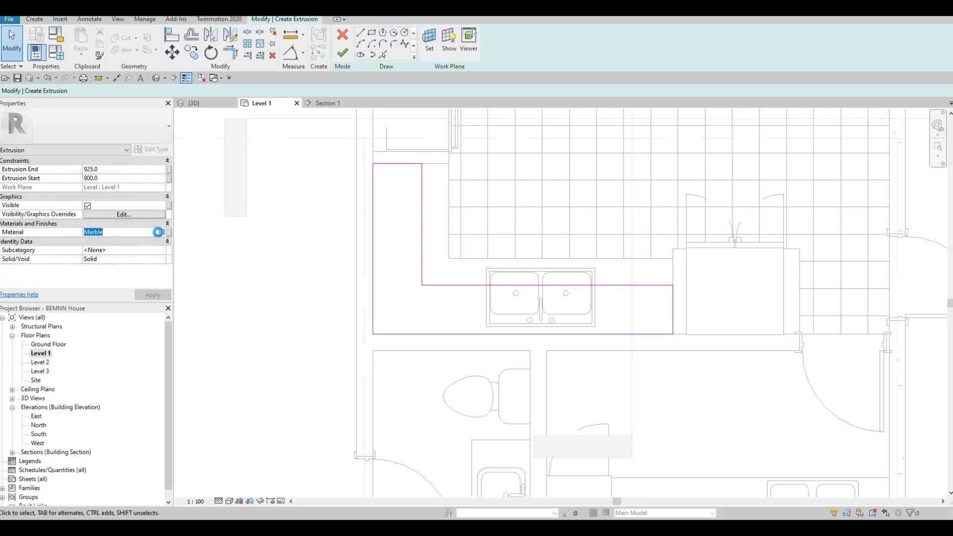
left_click(161, 233)
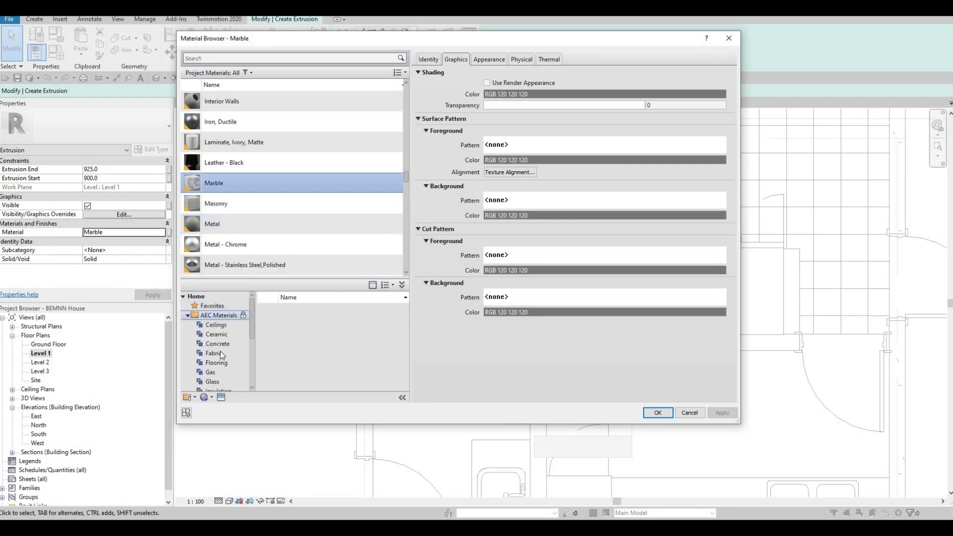
scroll(209, 380, "down", 4)
left_click(212, 381)
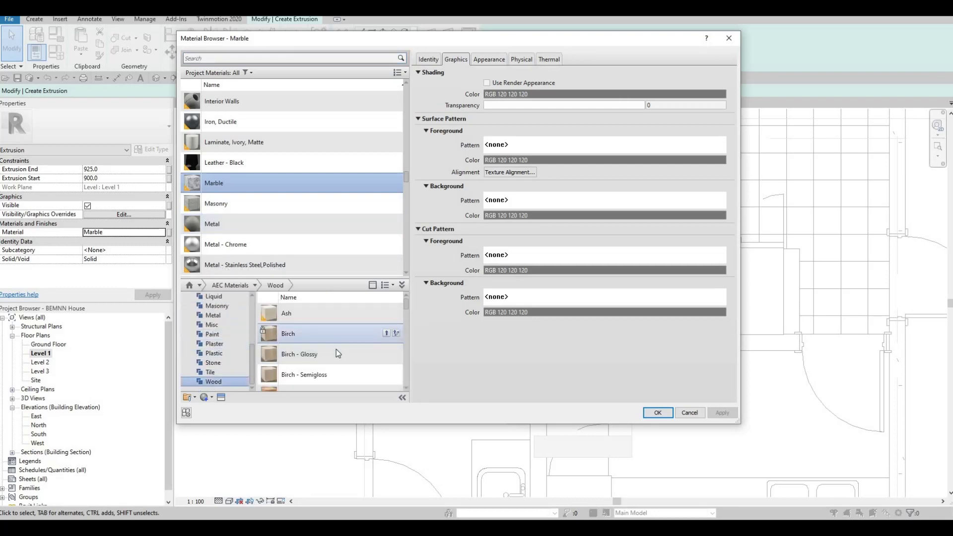
scroll(341, 349, "down", 1)
scroll(360, 317, "down", 1)
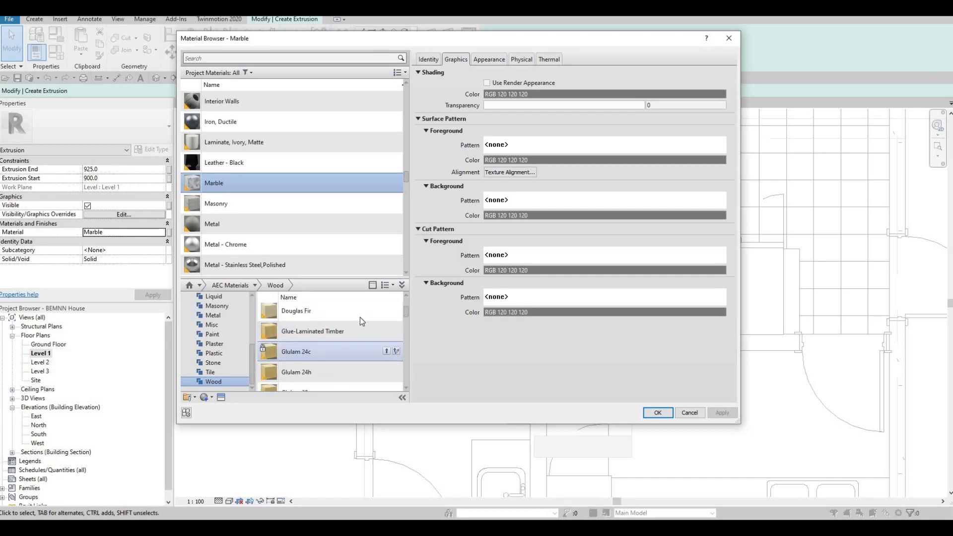
left_click(385, 314)
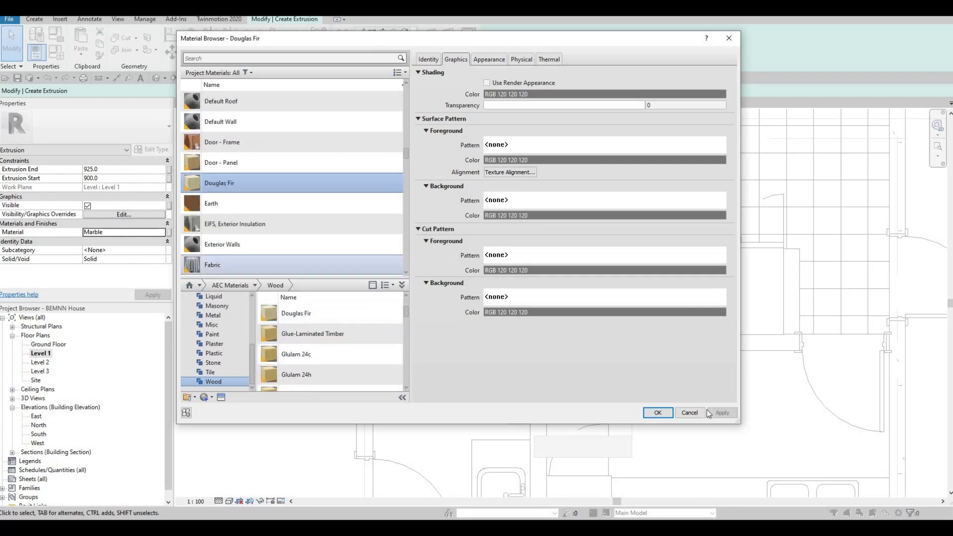
left_click(654, 413)
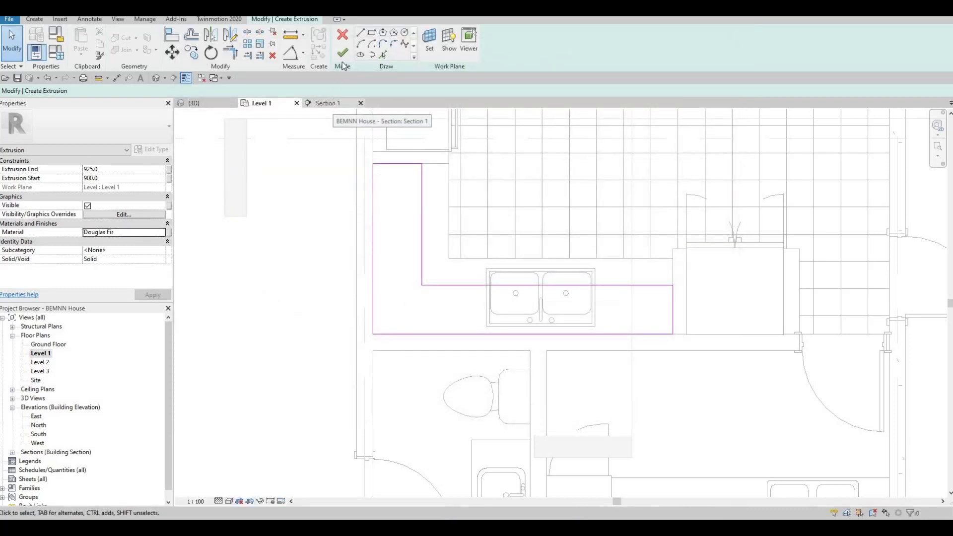
left_click(341, 57)
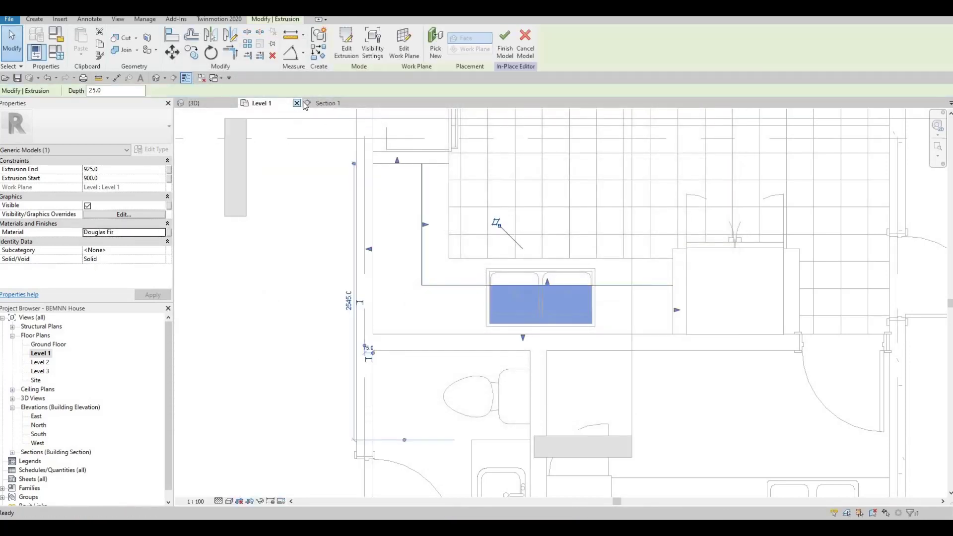
Step: Stretch the extrusion's top and bottom faces upward in the 3D view, to an extrusion start of about 1714 and end of about 2521 mm
left_click(193, 103)
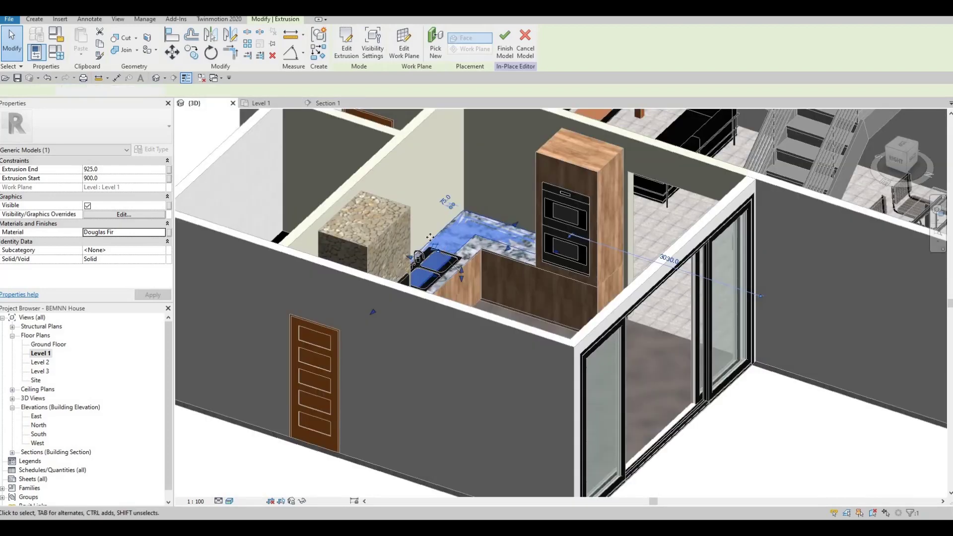
left_click(429, 238)
scroll(469, 252, "up", 5)
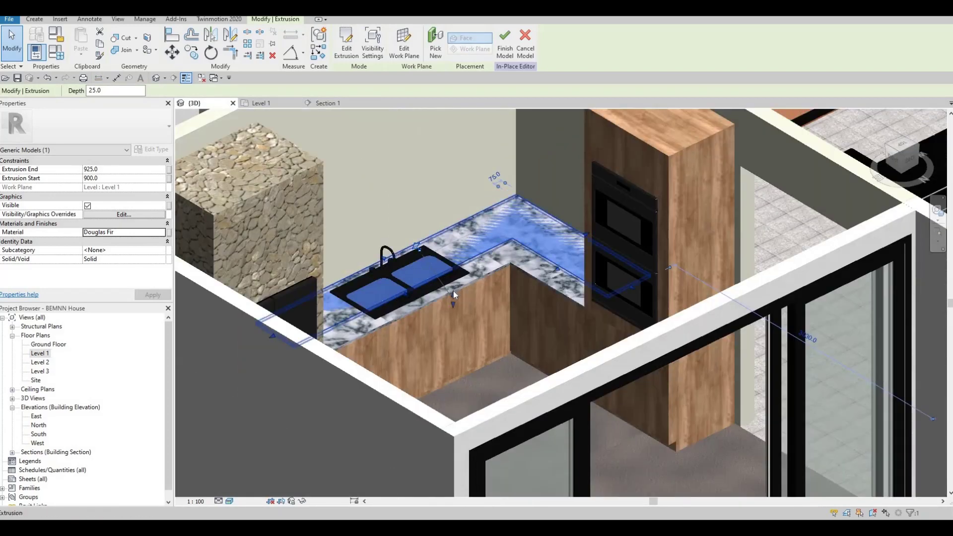
left_click_drag(453, 293, 426, 142)
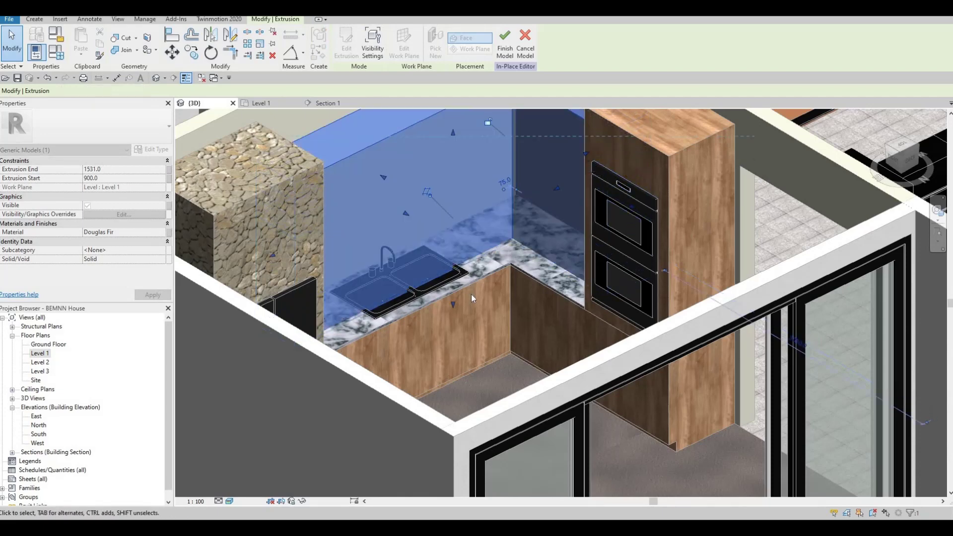
left_click_drag(439, 215, 440, 215)
middle_click_drag(370, 235, 217, 197, "shift")
middle_click_drag(377, 263, 298, 124, "shift")
left_click_drag(325, 169, 385, 191)
middle_click_drag(385, 191, 411, 242, "shift")
left_click_drag(410, 233, 410, 231)
middle_click_drag(410, 231, 376, 274, "shift")
scroll(377, 271, "up", 2)
Step: Open the Section 1 view and examine the raised block's height above the sink and beside the neighbouring cabinets
middle_click_drag(413, 359, 323, 101, "shift")
scroll(379, 176, "down", 2)
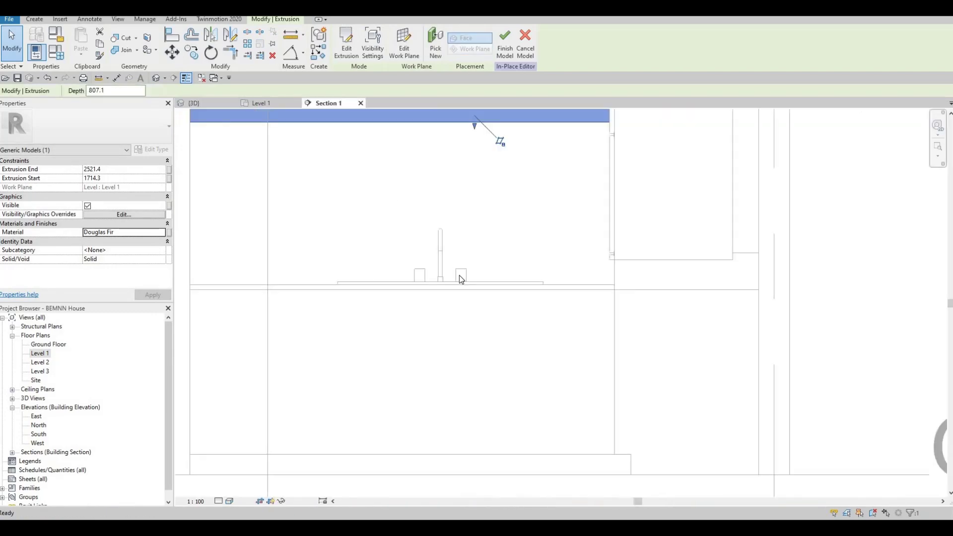
middle_click_drag(461, 279, 486, 357)
scroll(479, 351, "down", 2)
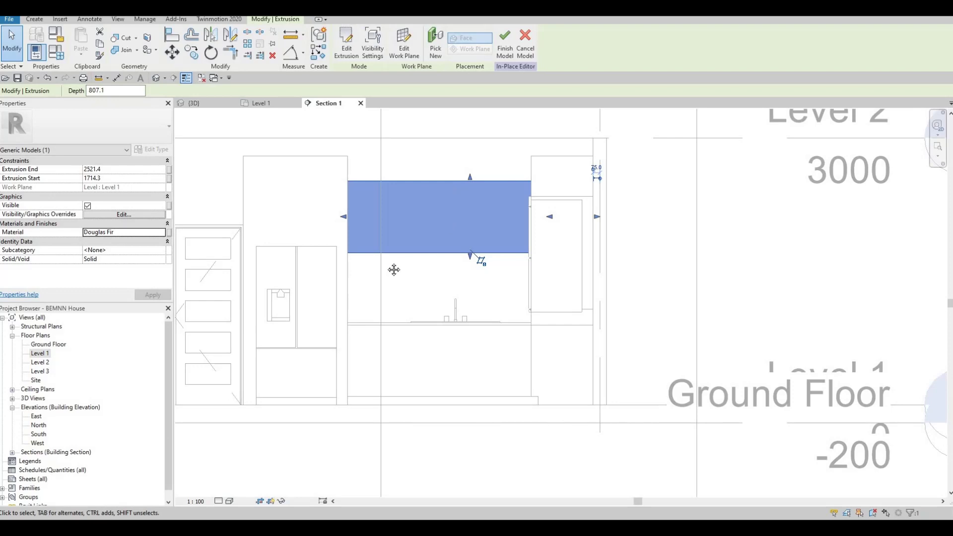
Step: Finish the in-place model of the Douglas Fir wall cabinets and check it in the 3D view of the kitchen
middle_click_drag(373, 204, 318, 171)
middle_click_drag(459, 118, 470, 118)
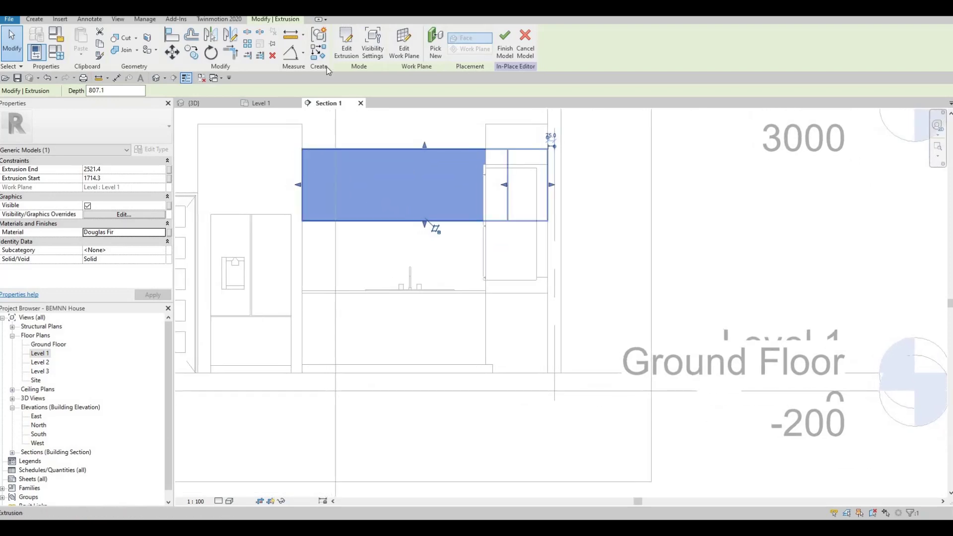
key("Escape")
key("Escape")
left_click(340, 42)
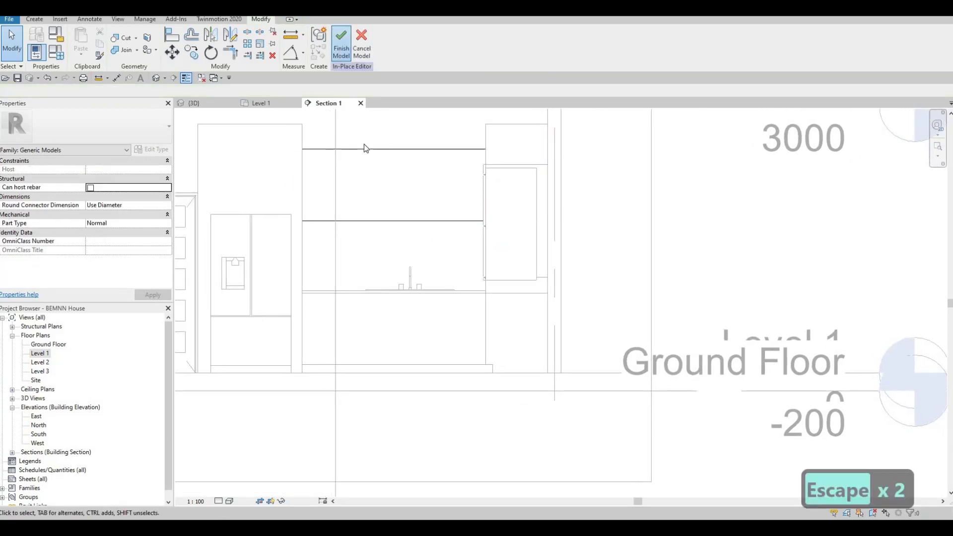
left_click(157, 78)
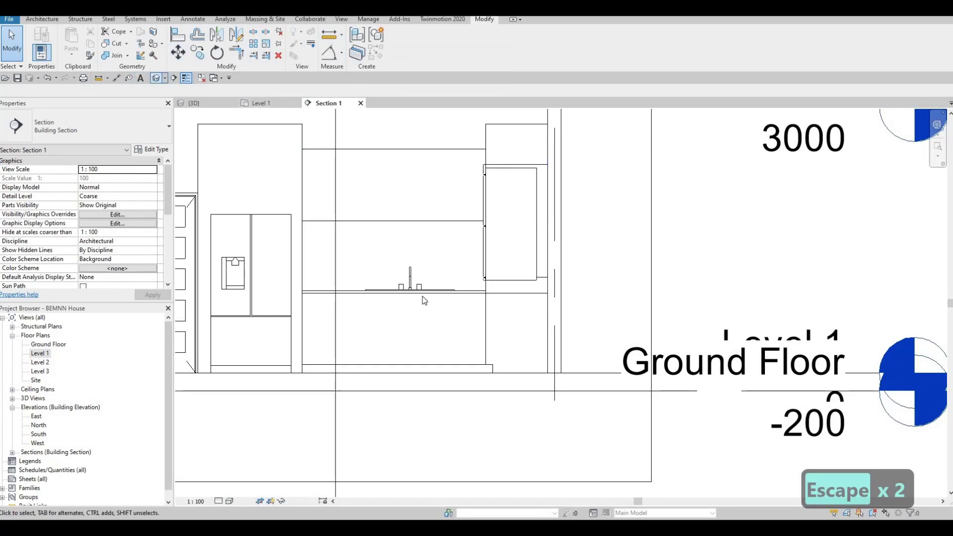
middle_click_drag(431, 308, 328, 258, "shift")
middle_click_drag(387, 259, 447, 165, "shift")
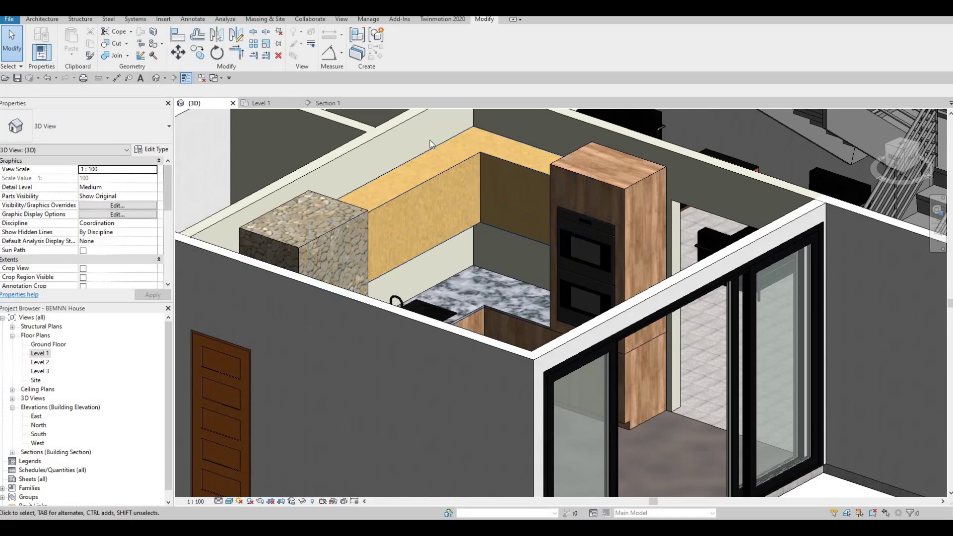
scroll(400, 257, "down", 4)
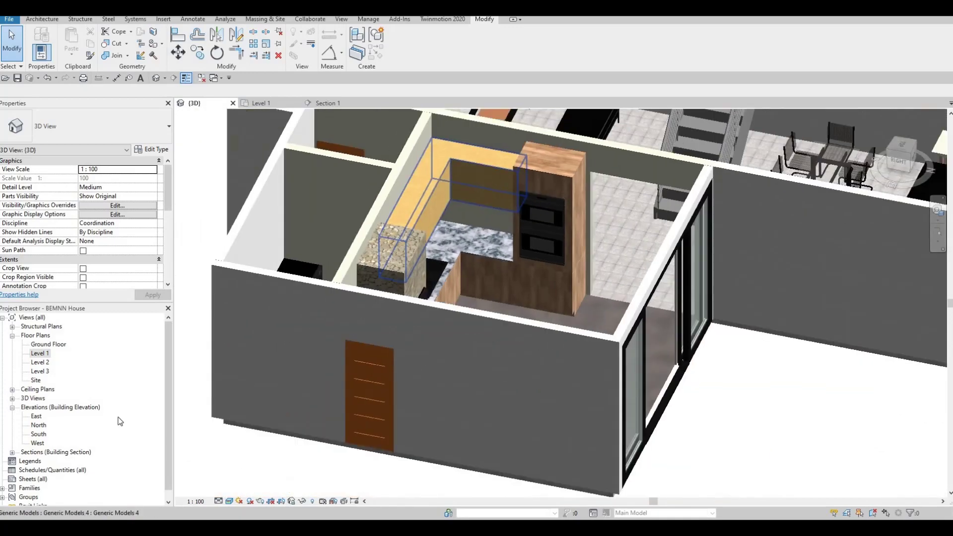
Step: In the Level 1 floor plan, start a new in-place component in the Generic Models category, keeping the name Generic Models 5
double_click(46, 355)
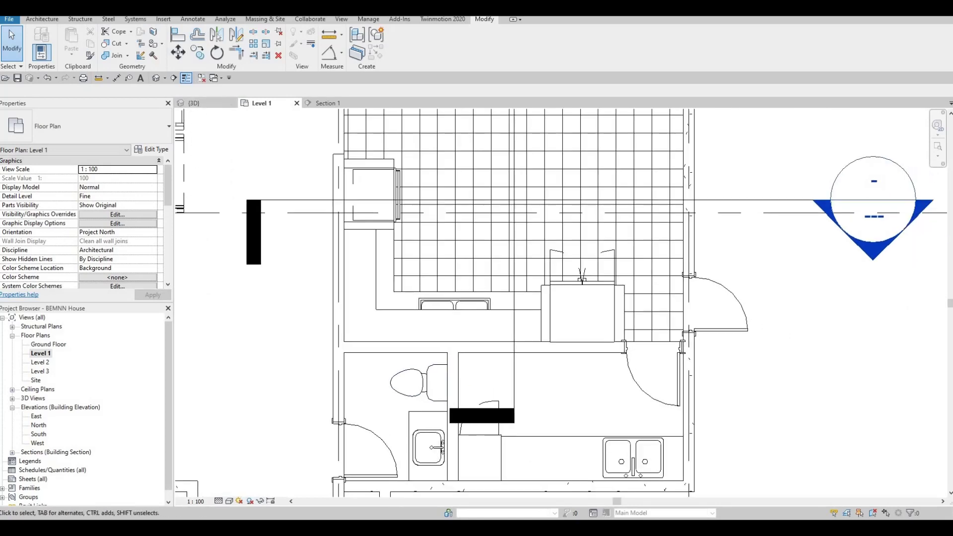
left_click(162, 43)
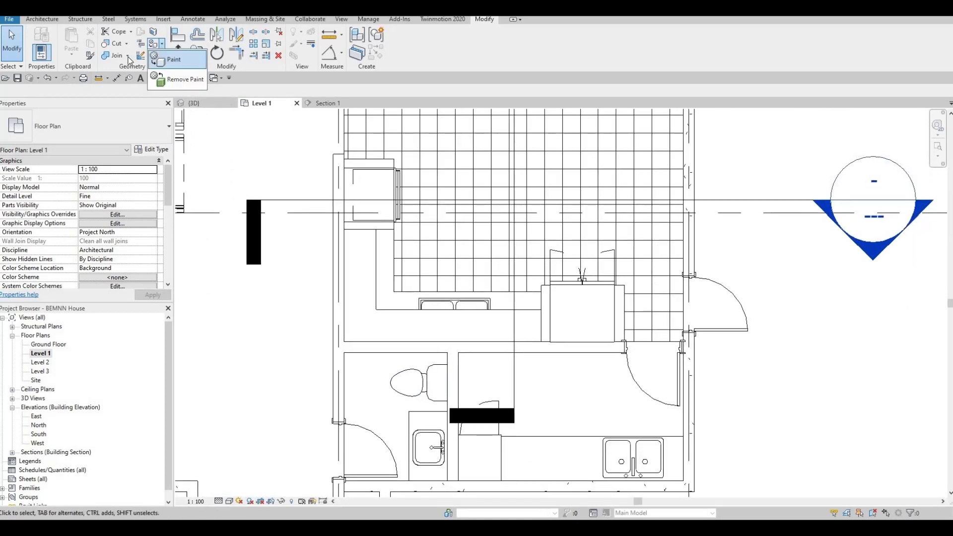
key("Escape")
key("Escape")
left_click(42, 19)
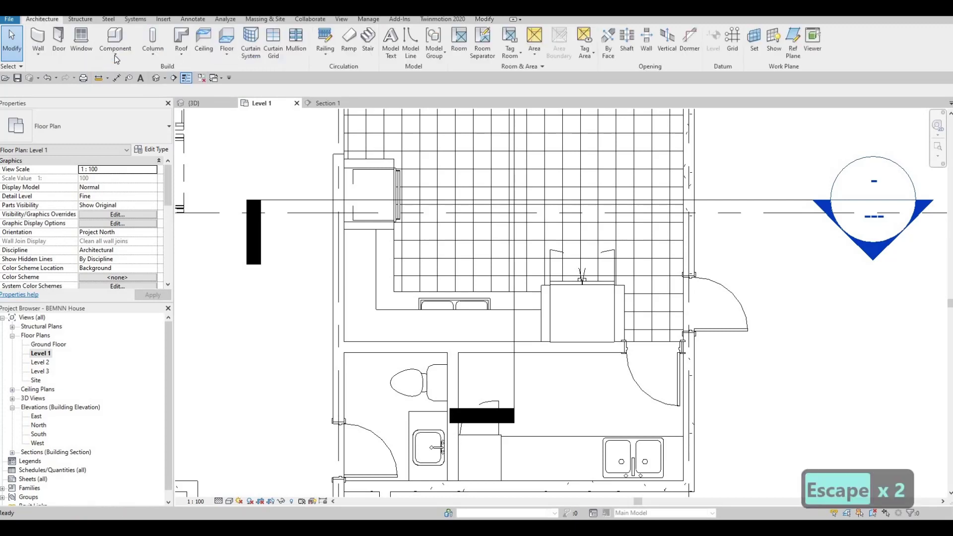
left_click(115, 49)
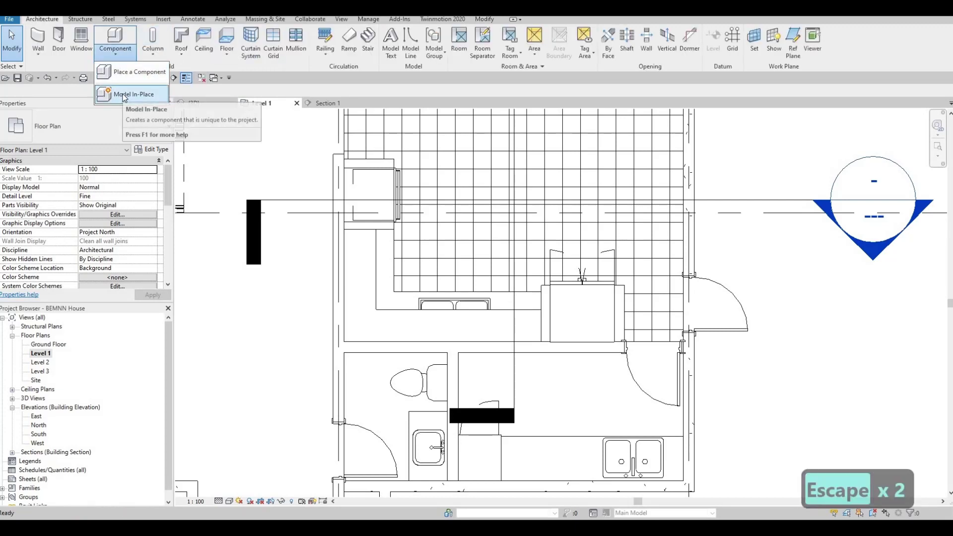
left_click(133, 95)
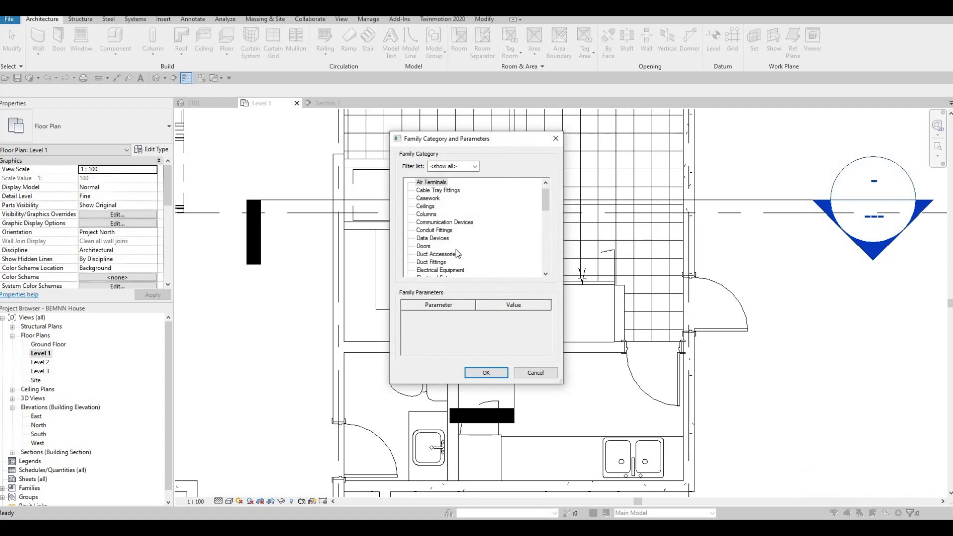
scroll(456, 249, "down", 3)
left_click(434, 261)
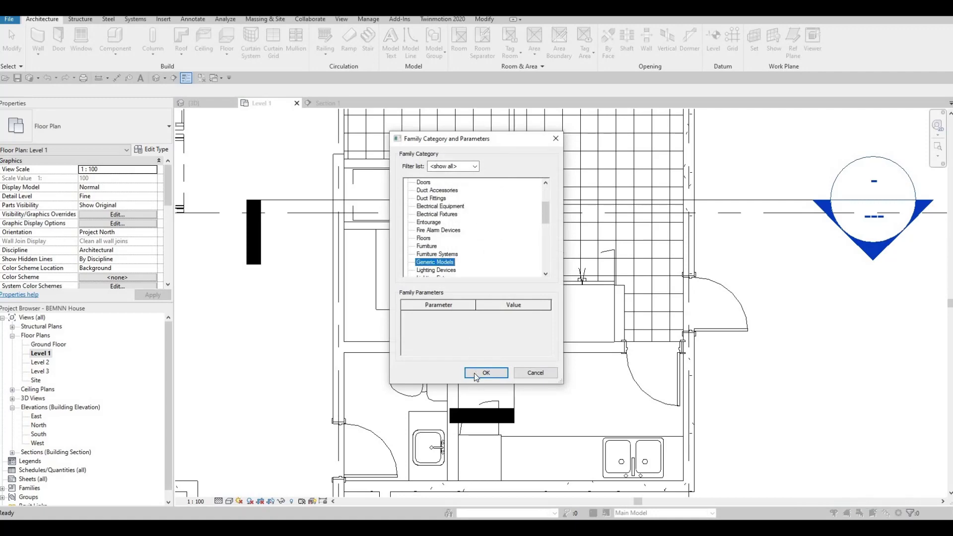
left_click(476, 372)
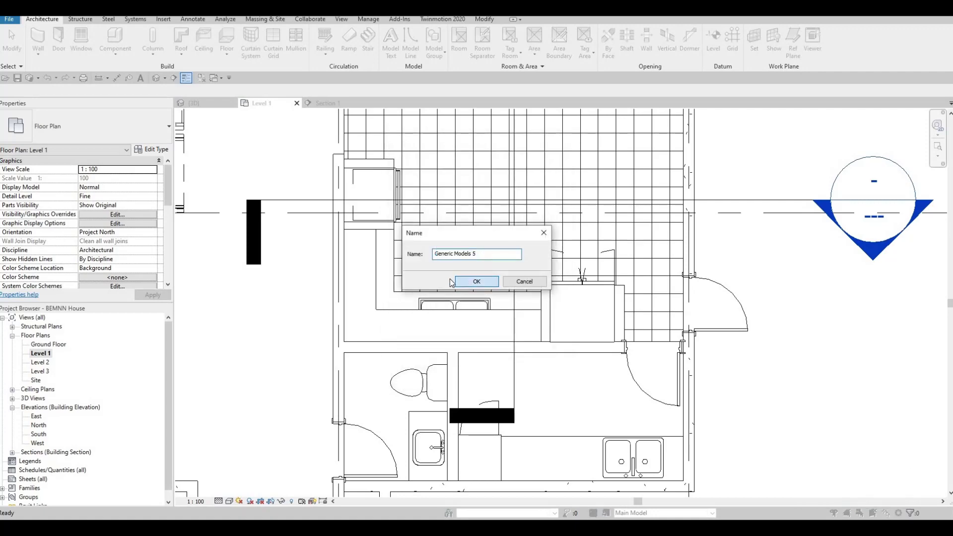
key("Return")
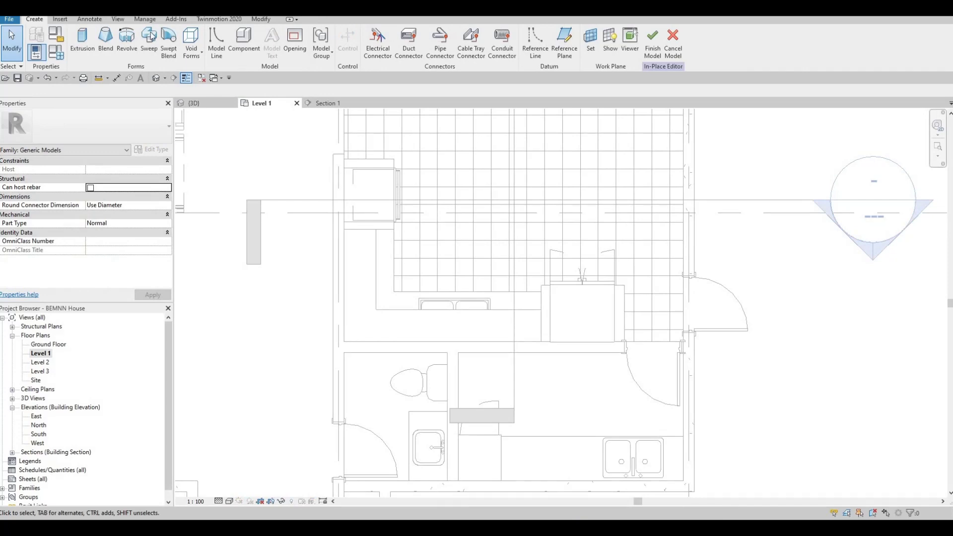
Step: Start an extrusion and sketch a 700 by 870 mm rectangle beside the oven cabinet and another along the sink wall up to the fridge cabinet
left_click(94, 49)
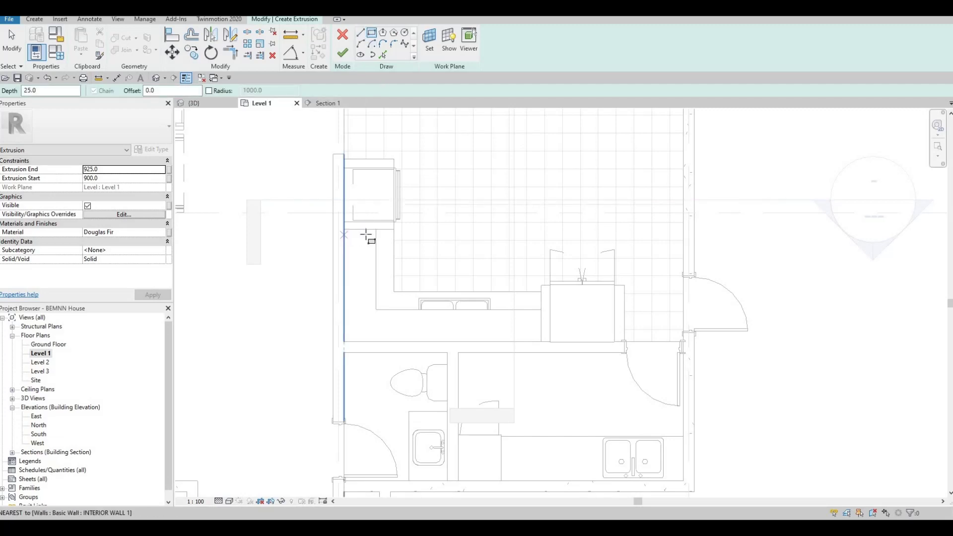
left_click(386, 273)
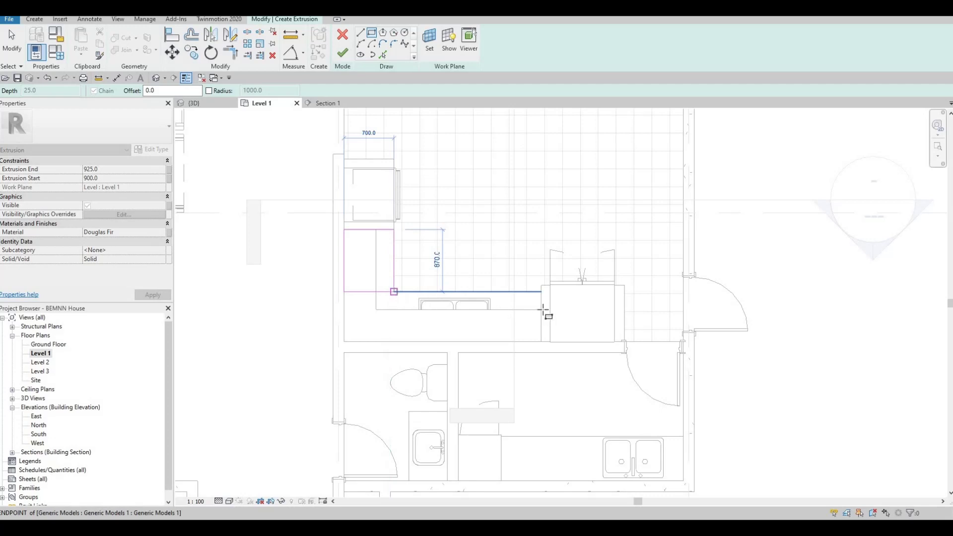
key("Escape")
left_click(541, 291)
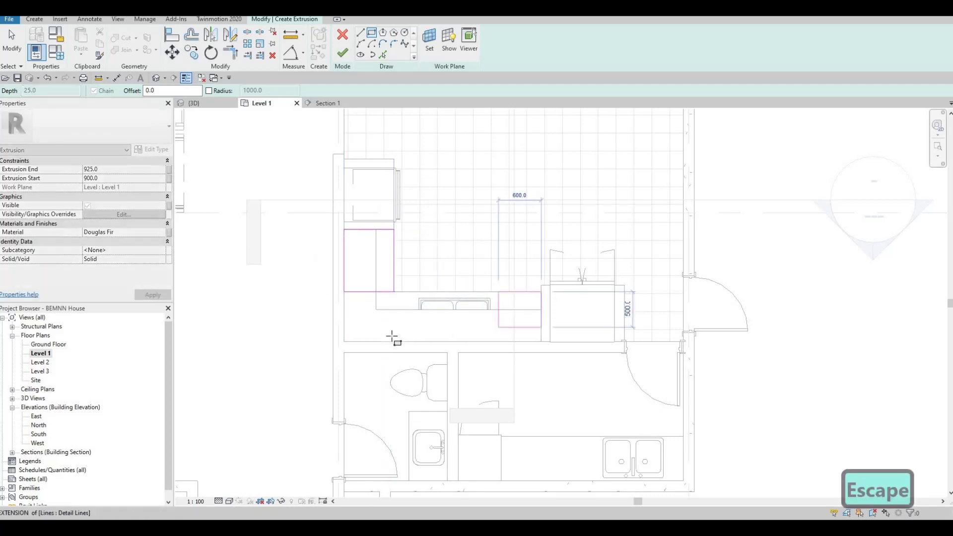
left_click(395, 341)
key("Escape")
key("Escape")
key("Escape")
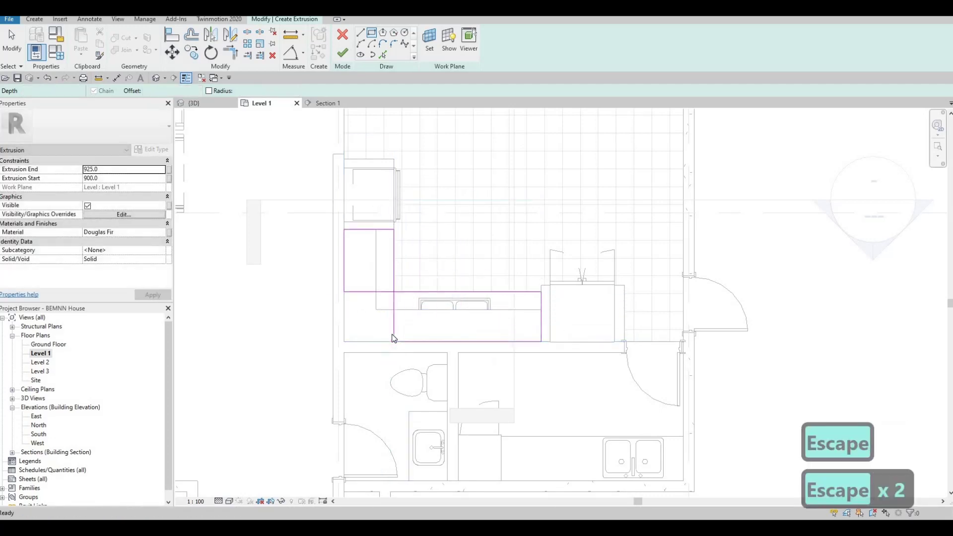
Step: Trim the outer lines of both rectangles to a corner and delete the two inner lines, leaving one L-shaped outline
key("t")
key("r")
left_click(345, 274)
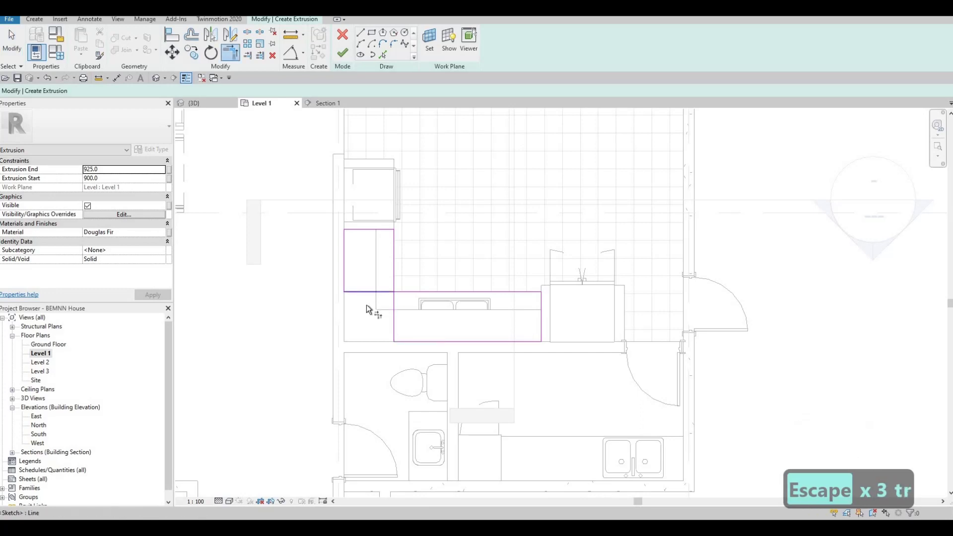
left_click(408, 341)
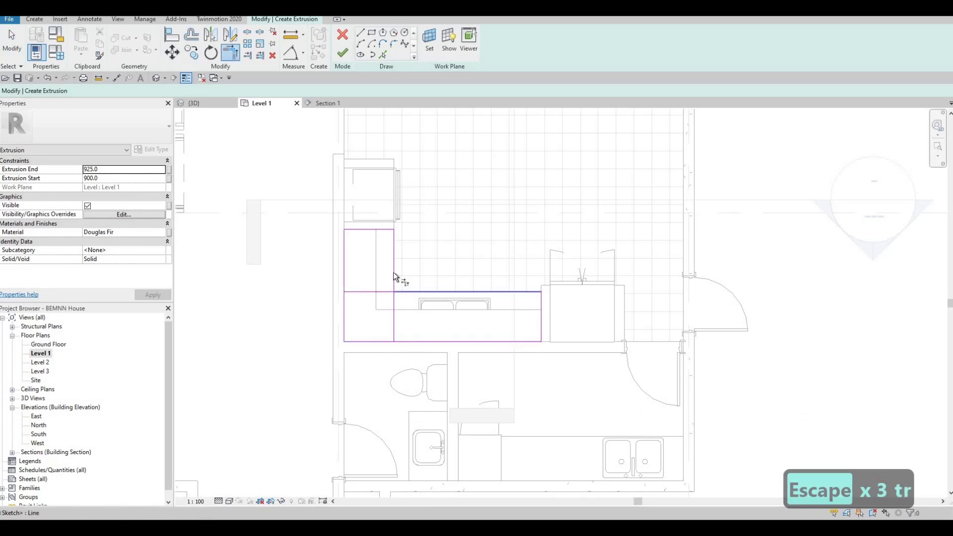
key("Escape")
key("Escape")
left_click(382, 292)
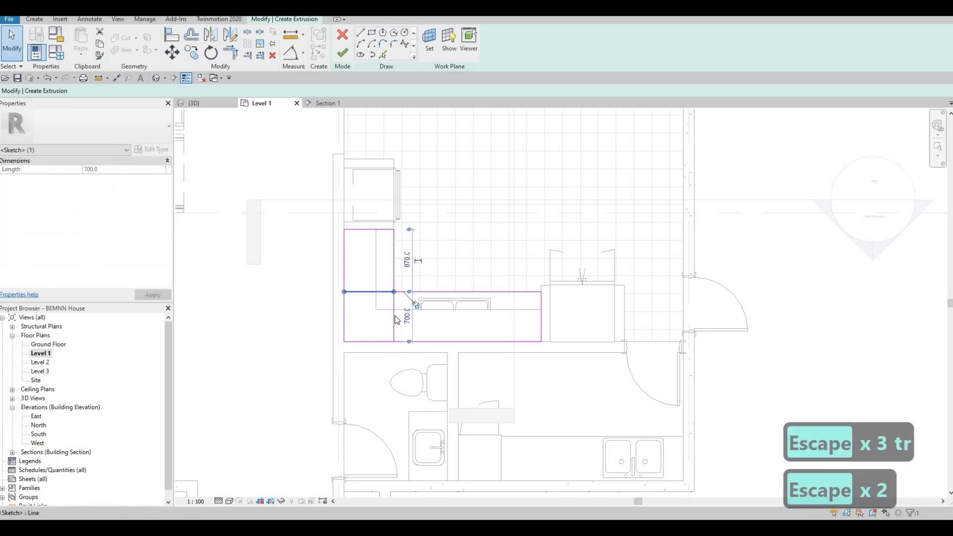
key("Delete")
left_click(403, 312)
key("Delete")
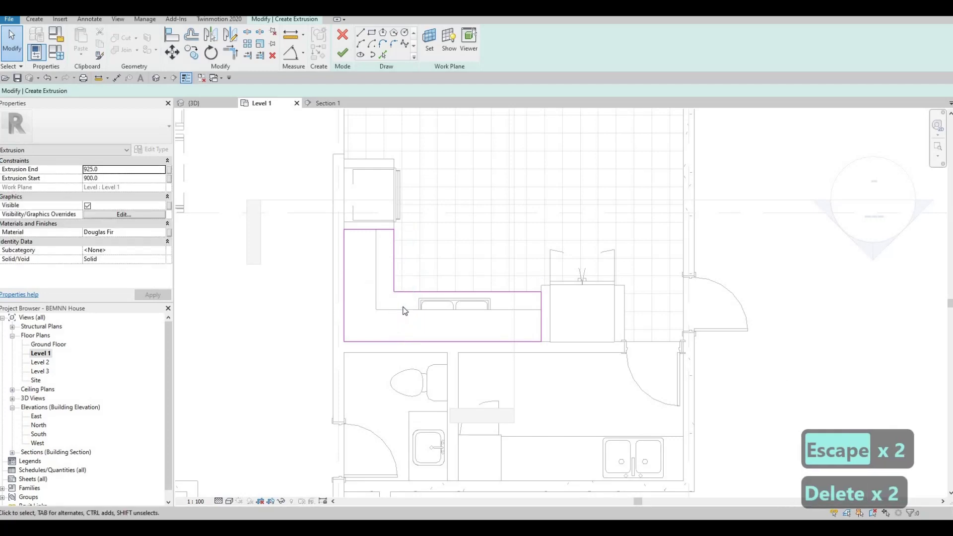
Step: Assign Glulam 24c from the AEC wood materials to the extrusion and finish its sketch
left_click(165, 232)
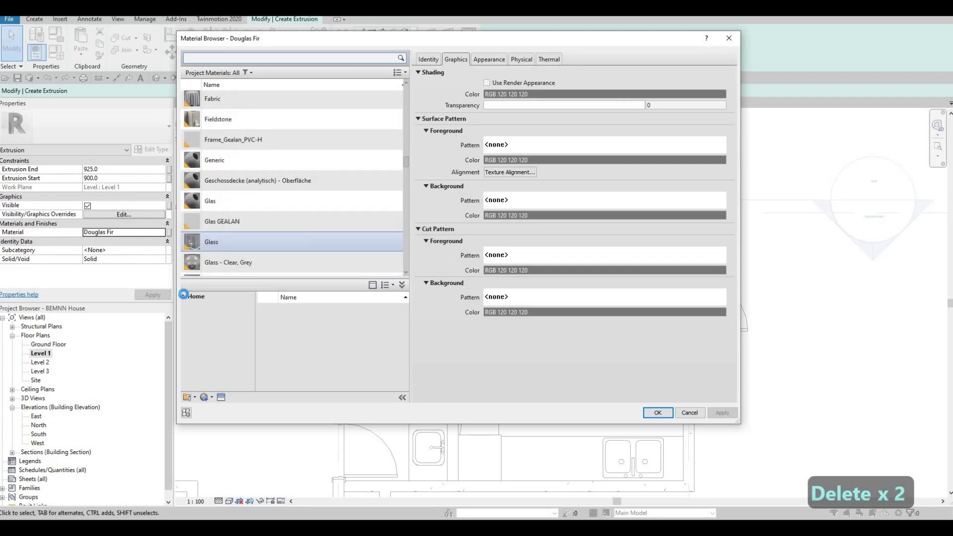
left_click(187, 315)
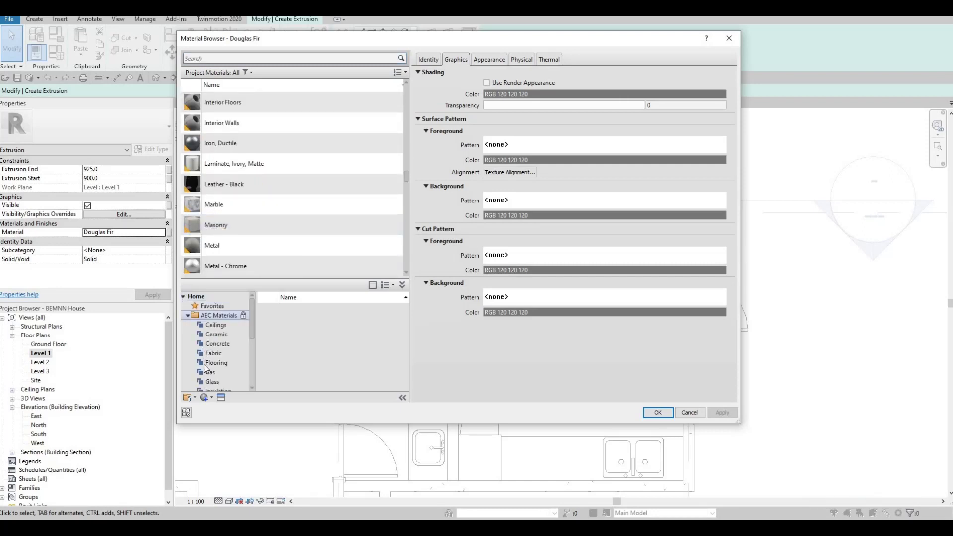
scroll(204, 364, "down", 4)
left_click(202, 383)
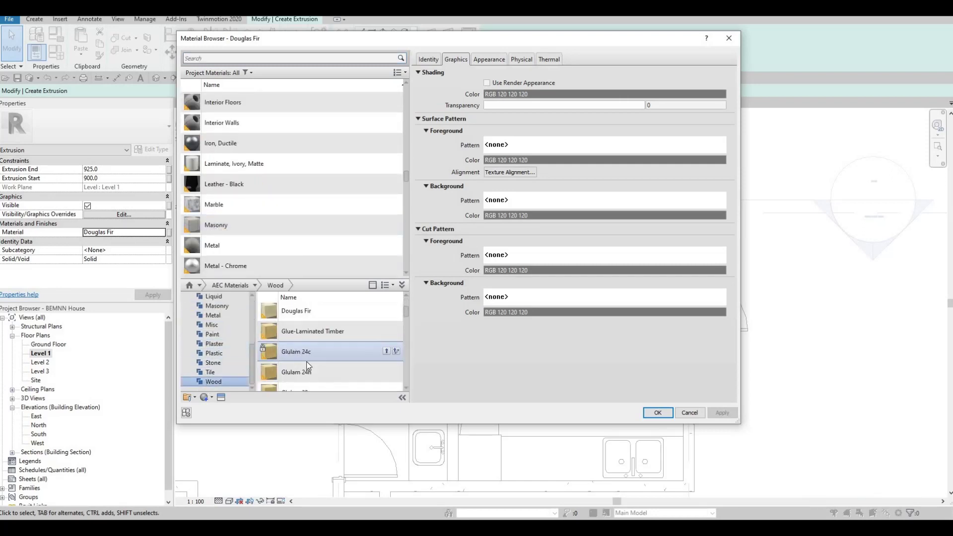
left_click(386, 351)
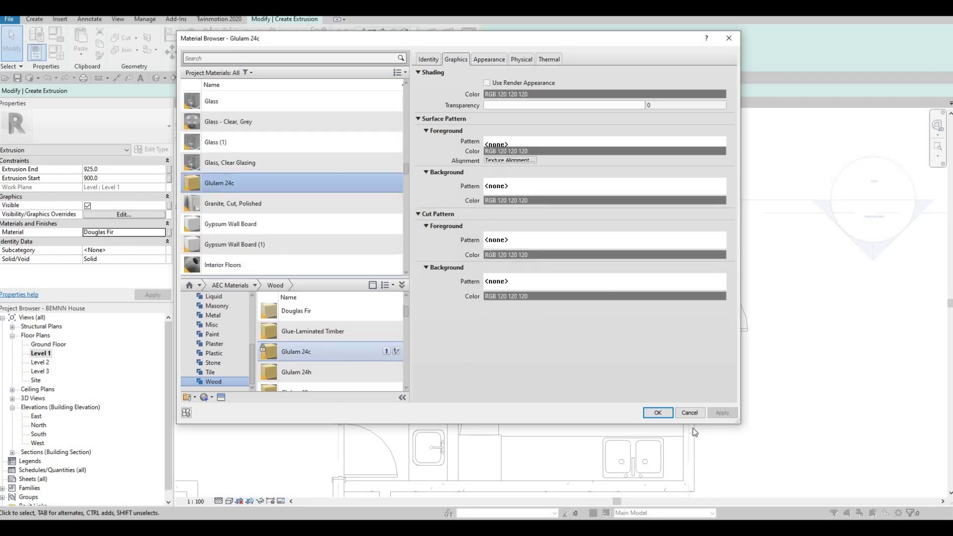
left_click(657, 412)
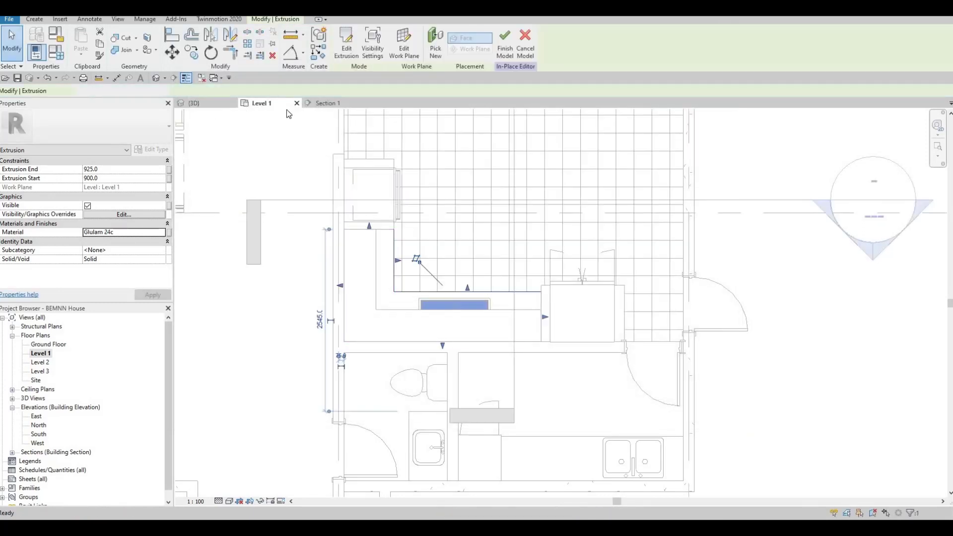
Step: In the 3D view, stretch the extrusion's top to an end of about 2721 mm and raise its bottom face to just above the wall cabinets
key("ctrl+Tab")
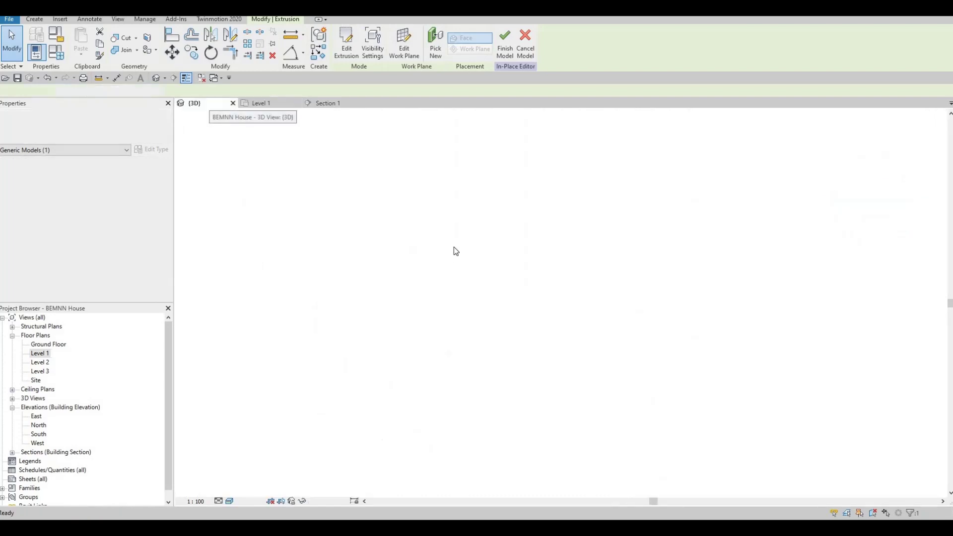
scroll(460, 278, "up", 3)
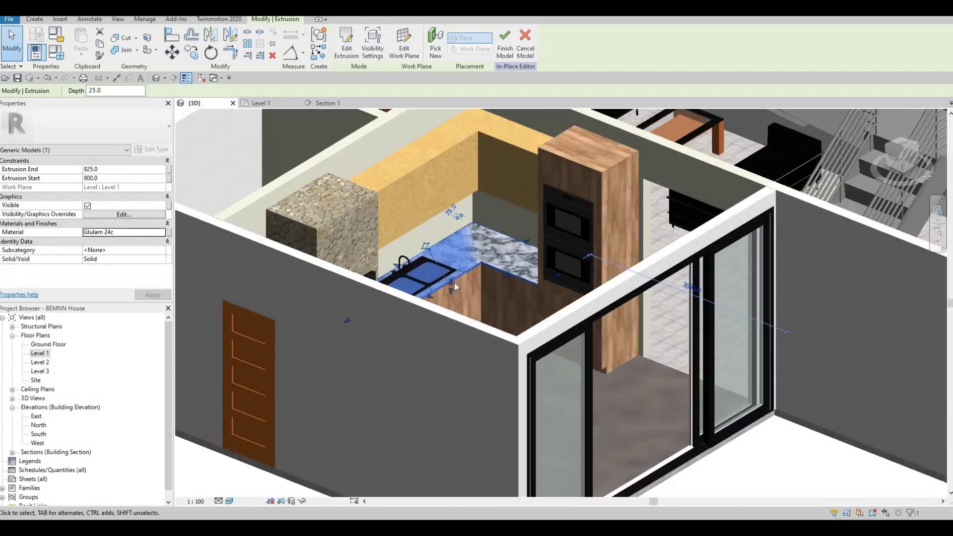
left_click_drag(453, 272, 459, 162)
left_click_drag(464, 226, 462, 227)
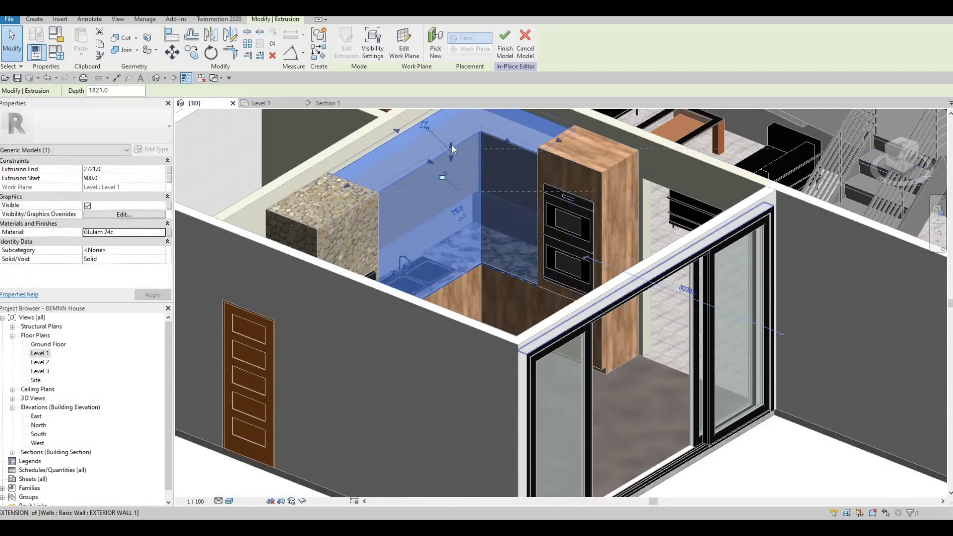
key("Escape")
key("Escape")
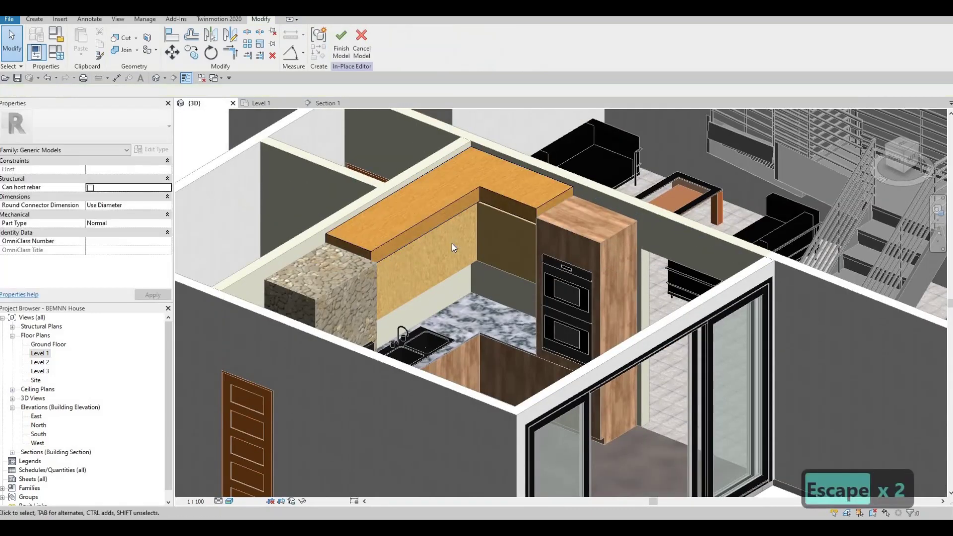
Step: Align the Glulam extrusion's top face with the top of the stone fridge cabinet and its bottom face with the top of the wall cabinets
key("a")
key("l")
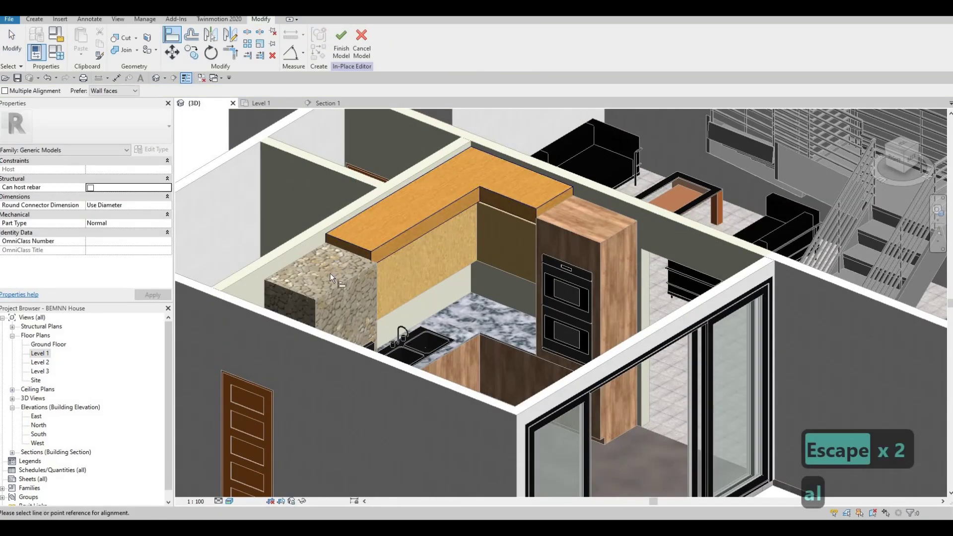
left_click(331, 288)
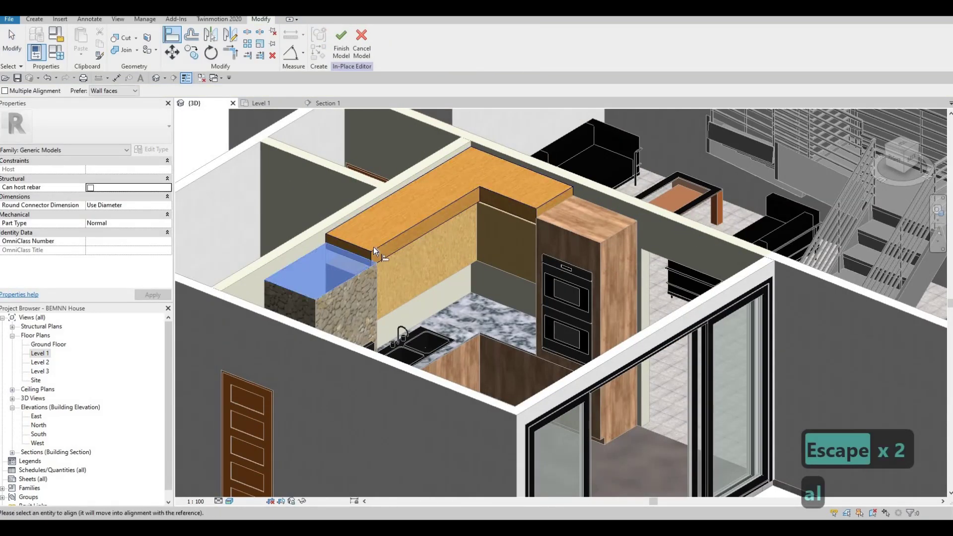
left_click(374, 246)
scroll(501, 170, "up", 2)
middle_click_drag(464, 257, 478, 248, "shift")
scroll(478, 248, "up", 2)
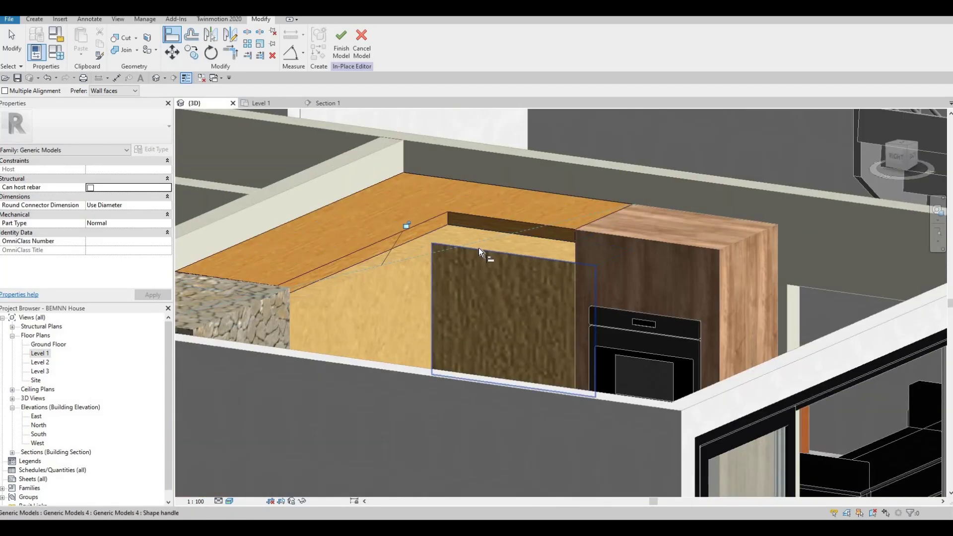
left_click(443, 232)
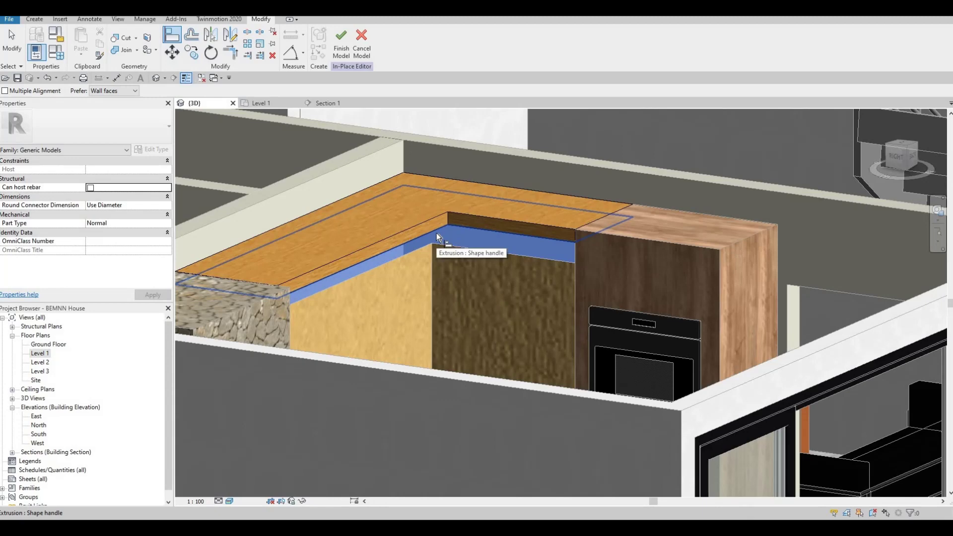
left_click(436, 233)
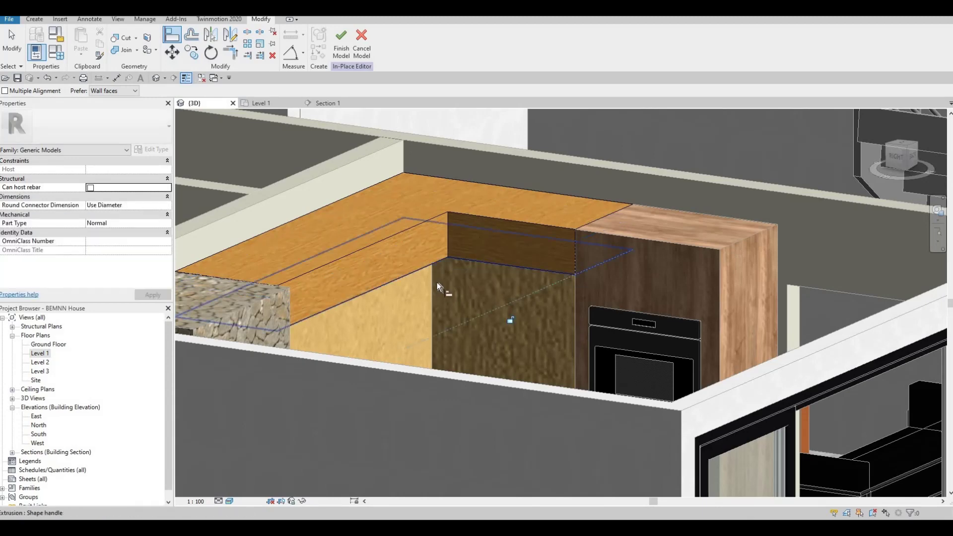
Step: Examine the Glulam extrusion's fit against the fridge cabinet, wall cabinets and oven cabinet from several sides
middle_click_drag(510, 245, 344, 151, "shift")
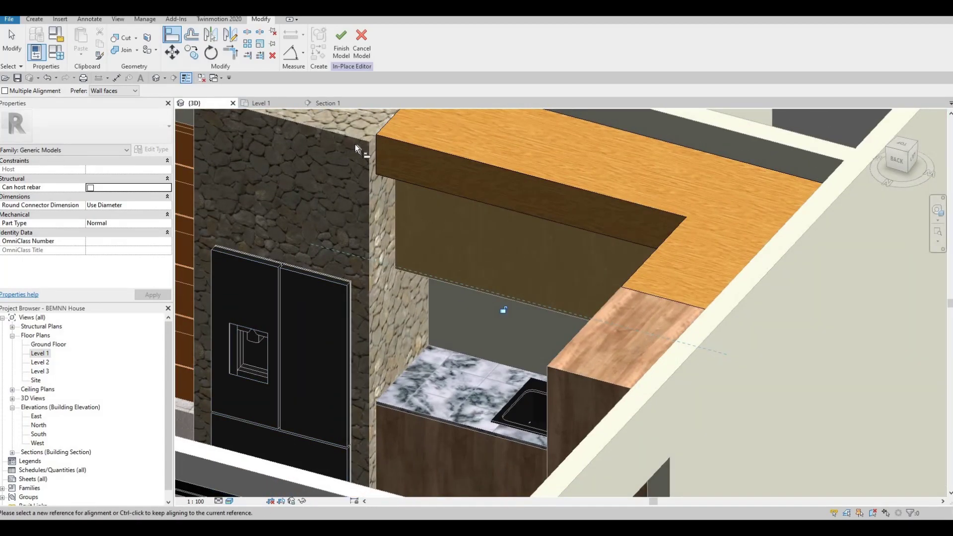
middle_click_drag(634, 223, 464, 244, "shift")
scroll(431, 234, "up", 3)
scroll(404, 250, "up", 2)
middle_click_drag(204, 254, 495, 241, "shift")
scroll(498, 247, "up", 2)
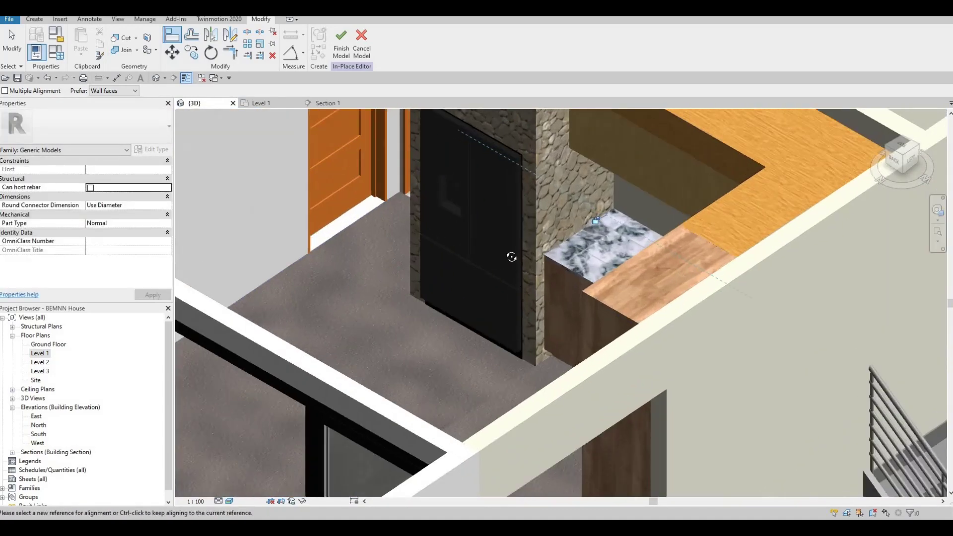
middle_click_drag(562, 296, 643, 228, "shift")
middle_click_drag(579, 274, 507, 237, "shift")
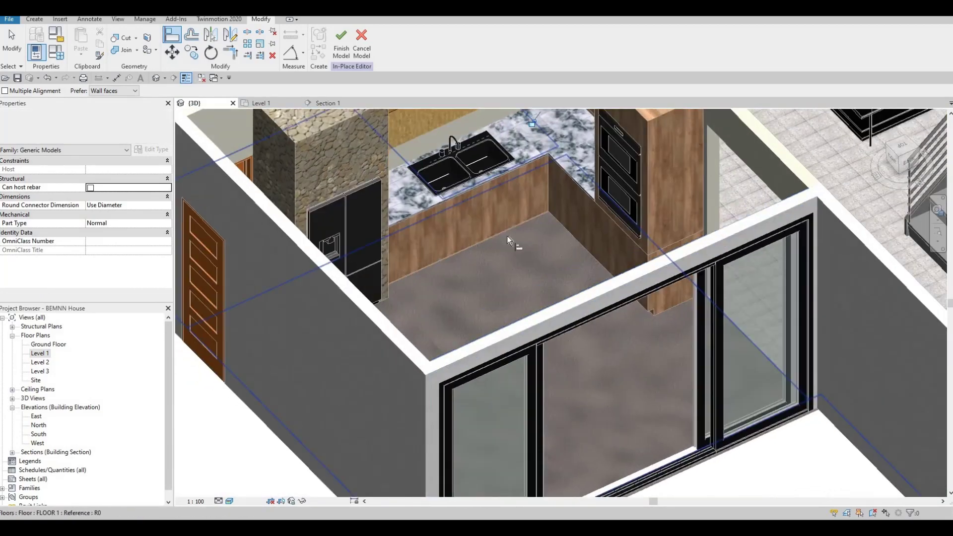
scroll(507, 236, "up", 5)
Step: Exit the Align command and finish the in-place Glulam model
key("Escape")
key("Escape")
scroll(491, 258, "down", 5)
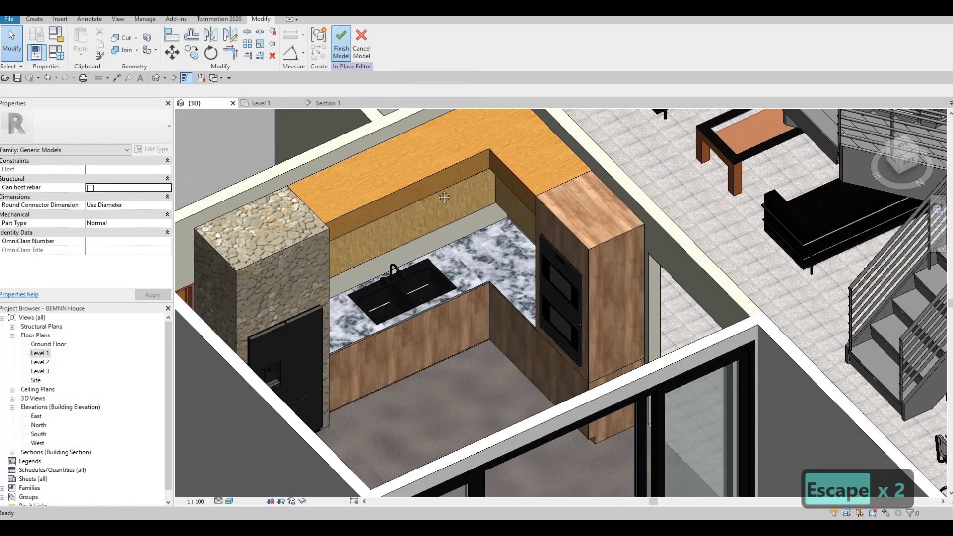
key("Escape")
Step: Examine the kitchen's base cabinets, marble countertop, wall cabinets and oven tower from several angles and distances
scroll(502, 186, "down", 2)
middle_click_drag(506, 196, 486, 221, "shift")
scroll(525, 213, "down", 3)
scroll(486, 220, "up", 4)
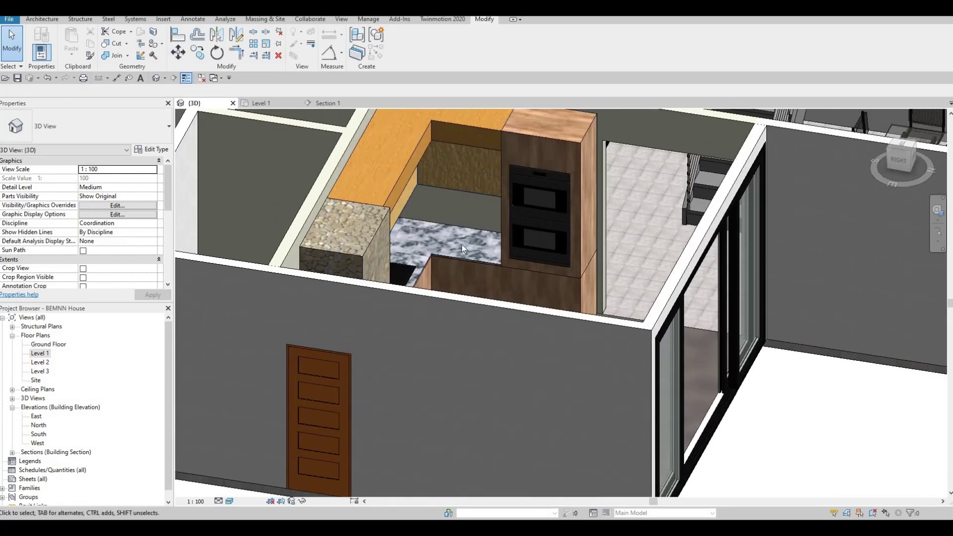
scroll(510, 277, "down", 2)
middle_click_drag(536, 281, 459, 261, "shift")
scroll(453, 267, "up", 4)
middle_click_drag(534, 266, 573, 270, "shift")
scroll(567, 270, "down", 2)
scroll(601, 251, "up", 3)
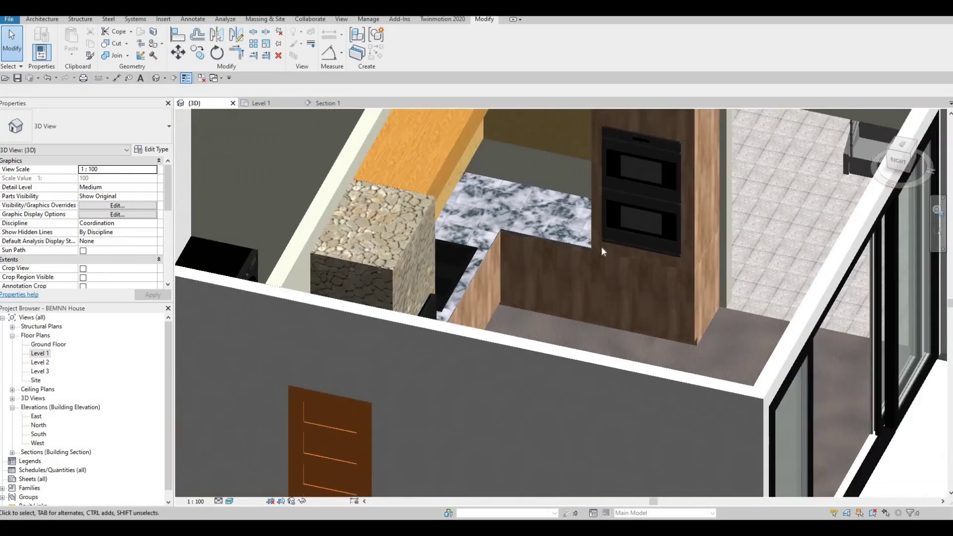
scroll(599, 229, "up", 2)
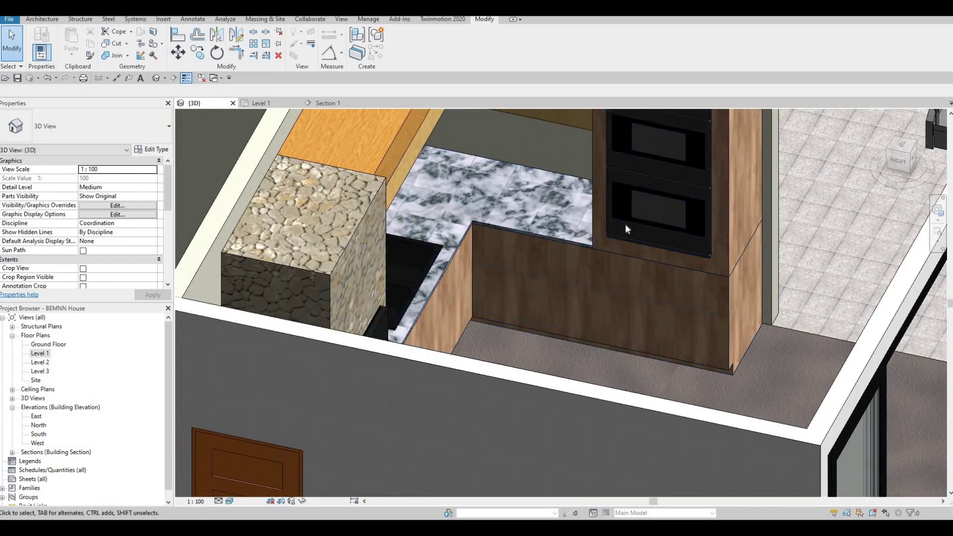
scroll(606, 188, "down", 3)
scroll(606, 180, "up", 2)
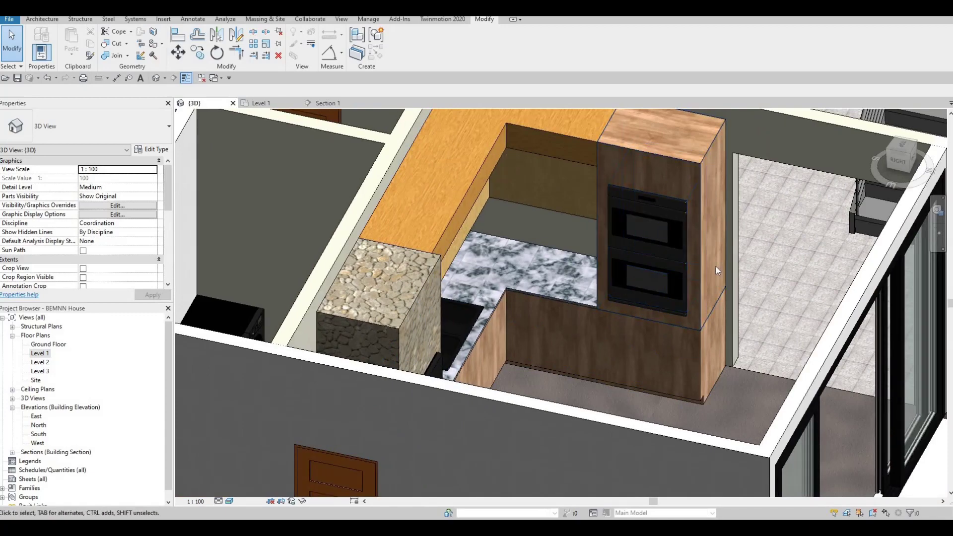
middle_click_drag(672, 325, 730, 228)
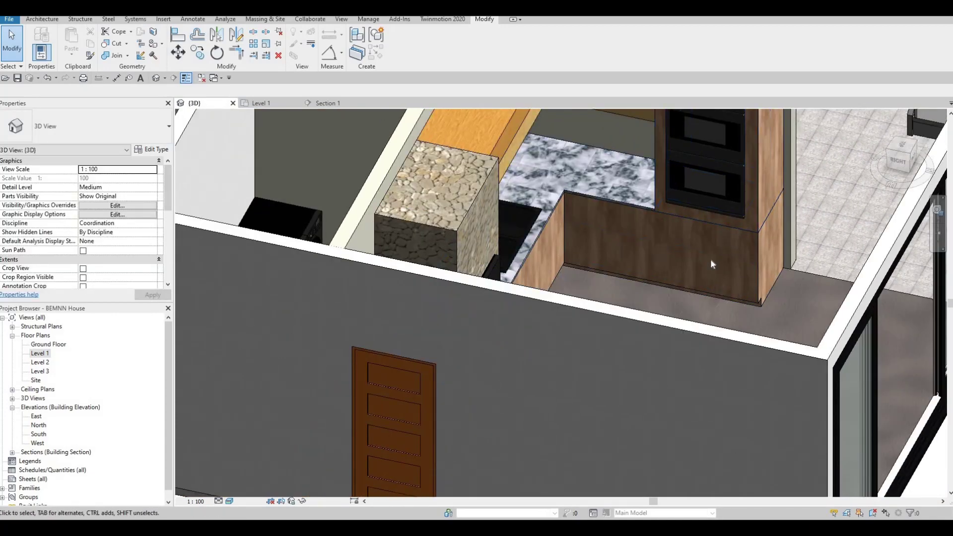
middle_click_drag(662, 224, 644, 276, "shift")
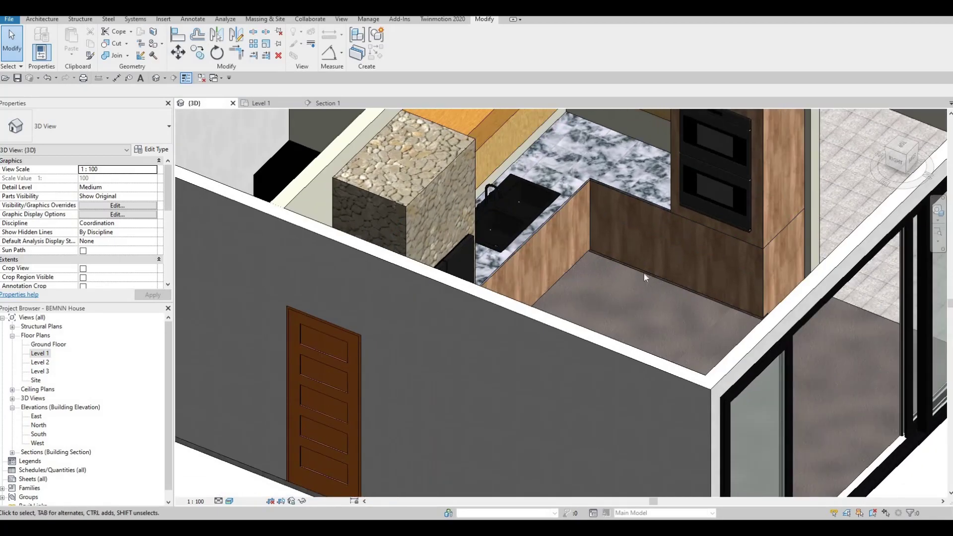
scroll(540, 202, "down", 2)
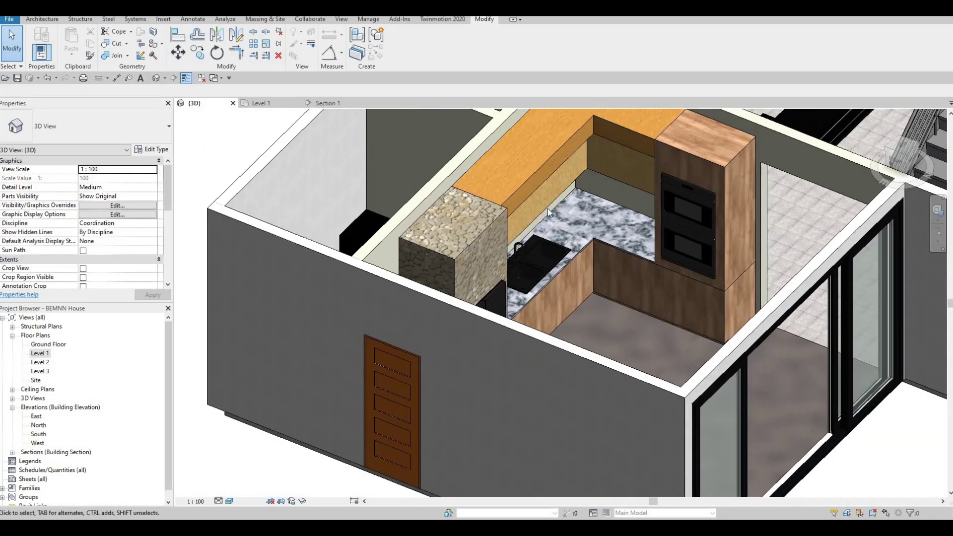
middle_click_drag(552, 249, 495, 148, "shift")
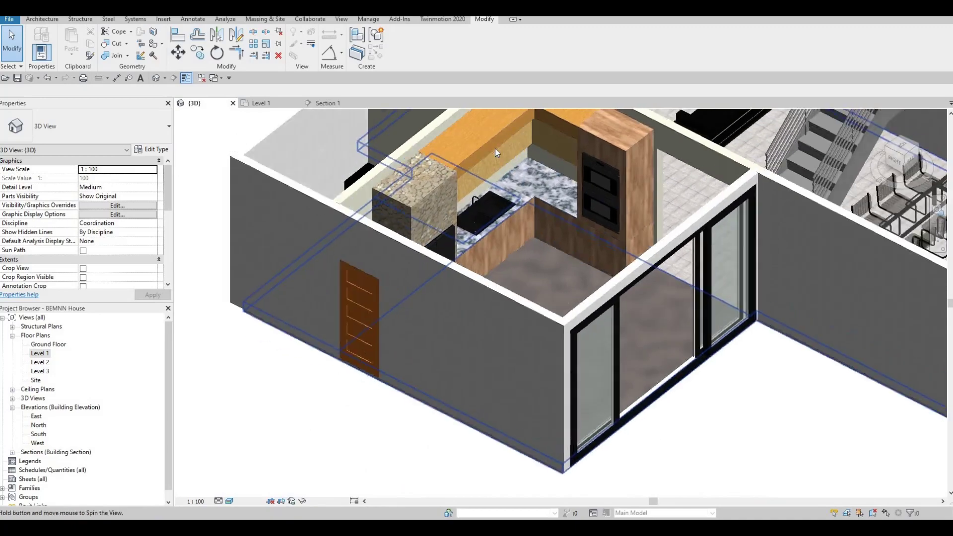
scroll(495, 147, "up", 5)
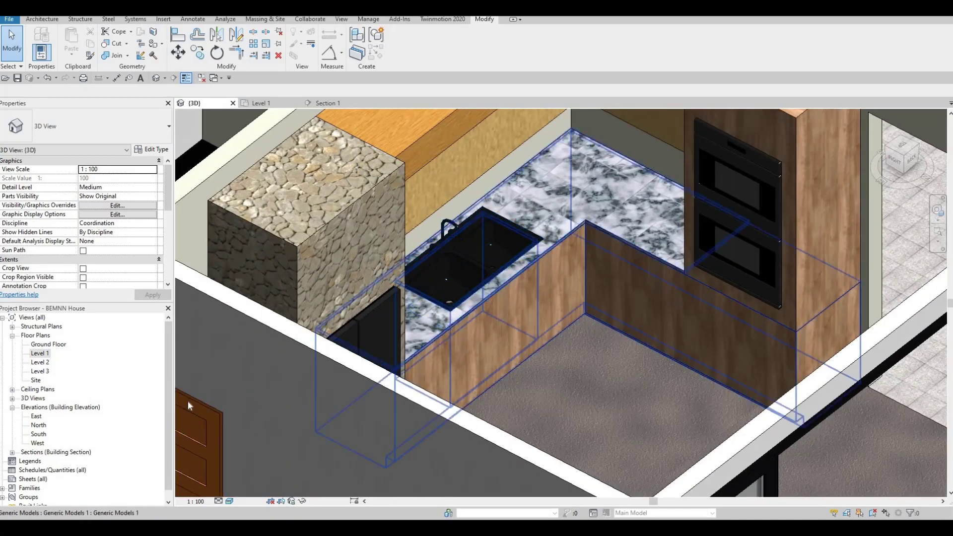
Step: Open the Level 1 floor plan and start a new in-place component in the Generic Models category
double_click(38, 353)
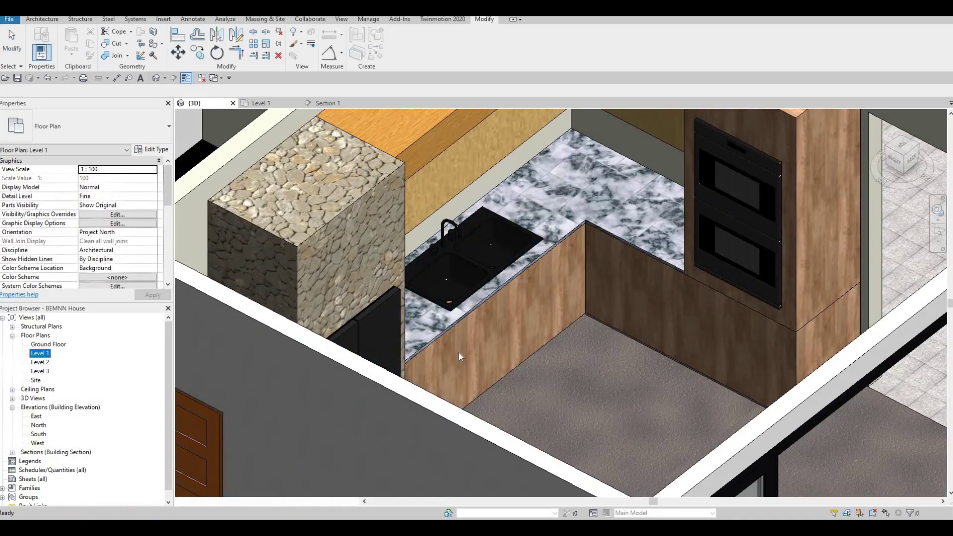
scroll(472, 288, "down", 3)
scroll(535, 296, "up", 3)
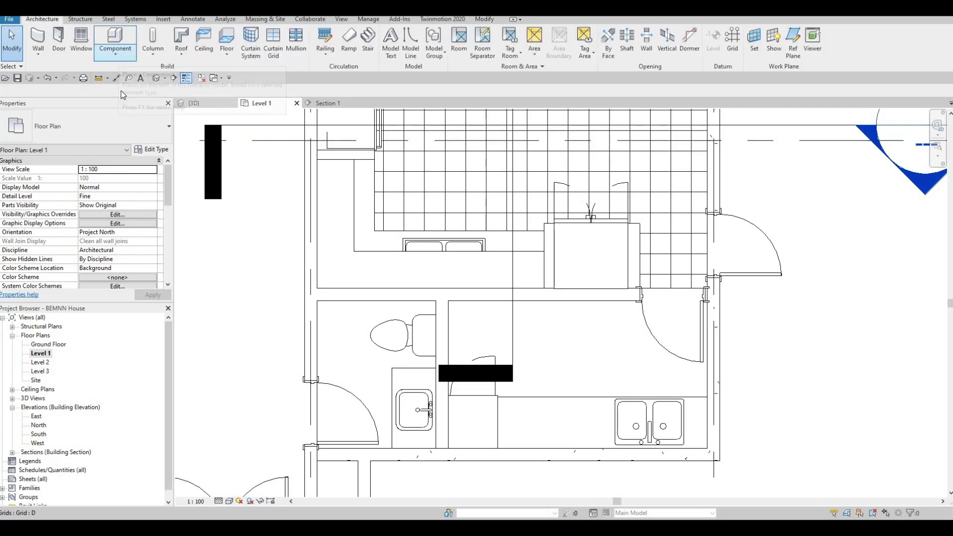
left_click(117, 55)
scroll(425, 249, "down", 5)
scroll(425, 248, "down", 2)
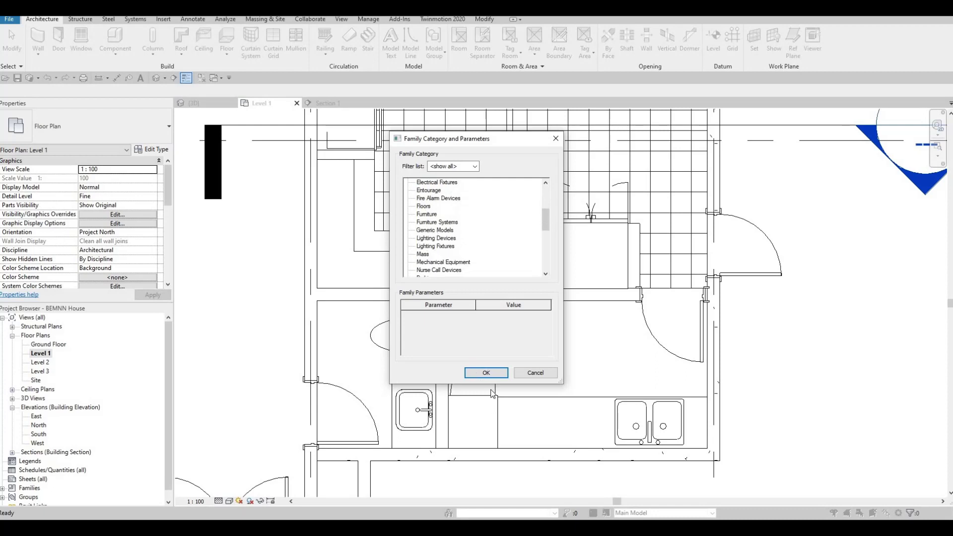
left_click(485, 372)
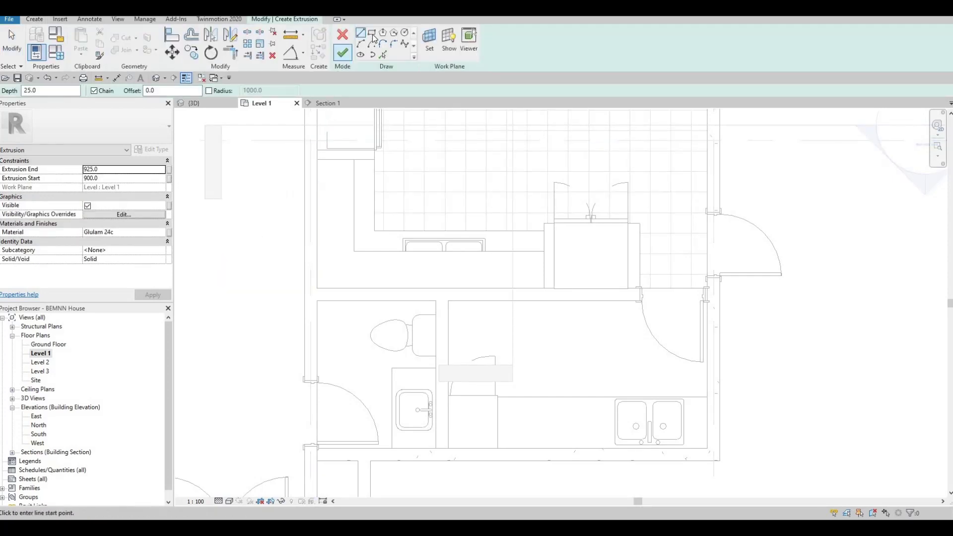
Step: Sketch two thin extrusion rectangles along the kitchen's walls behind the counter, about 60 mm and 100 mm thick
scroll(308, 151, "up", 2)
left_click(308, 147)
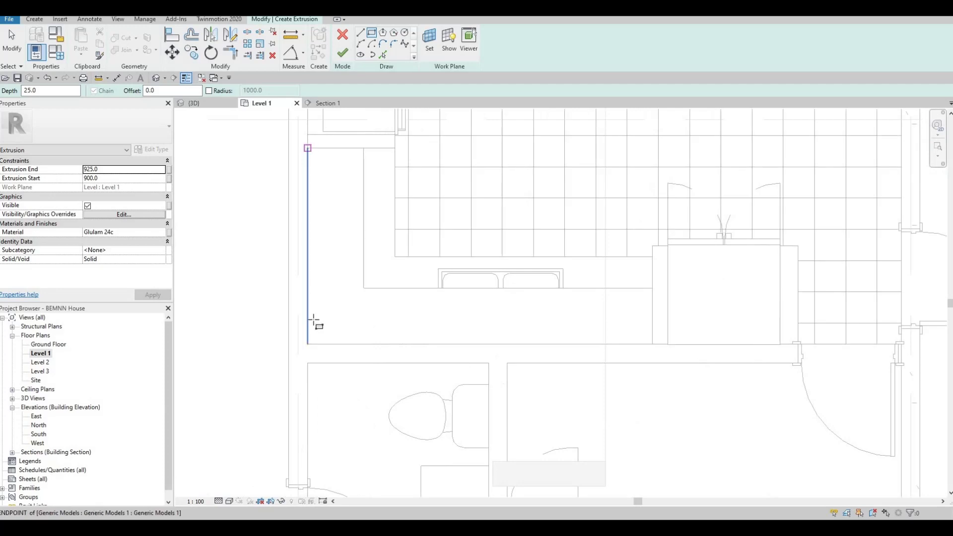
key("Escape")
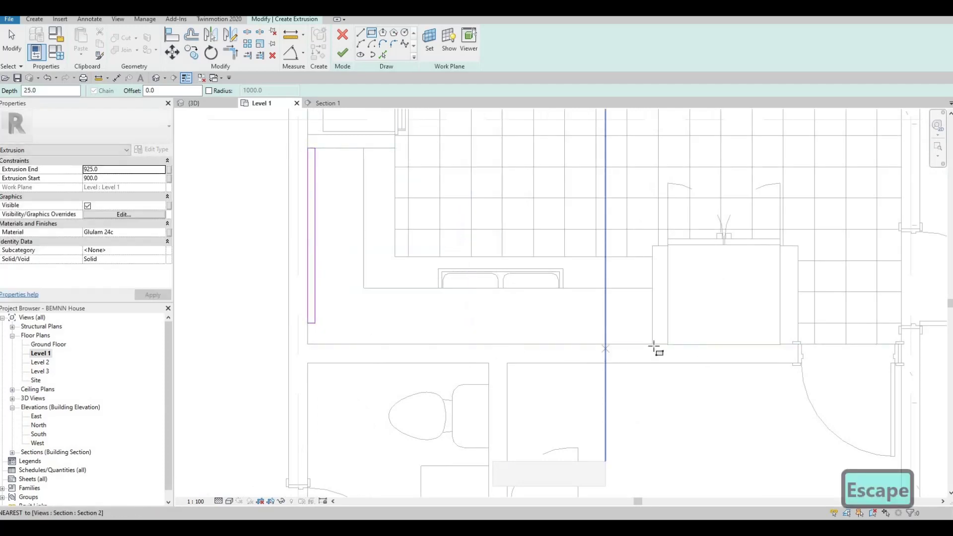
left_click(428, 331)
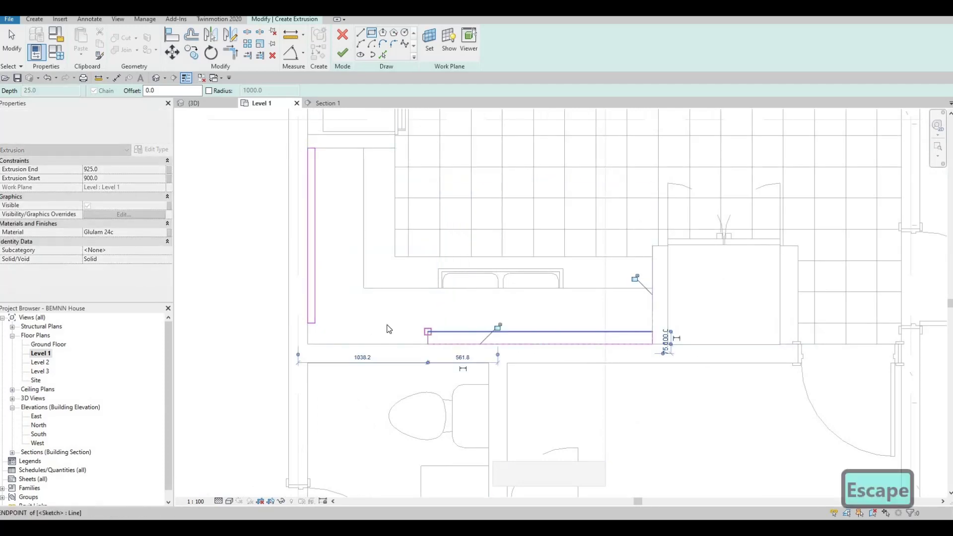
left_click(652, 343)
key("Escape")
key("Escape")
key("Escape")
Step: Trim the inner and outer lines of both rectangles to corners and delete the leftover end lines, leaving one L-shaped outline
key("t")
key("r")
left_click(437, 332)
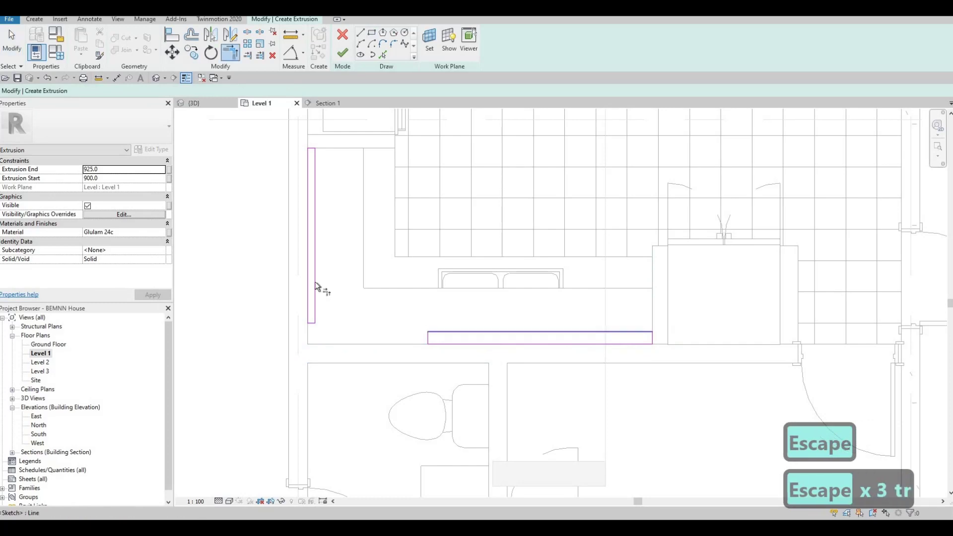
left_click(309, 306)
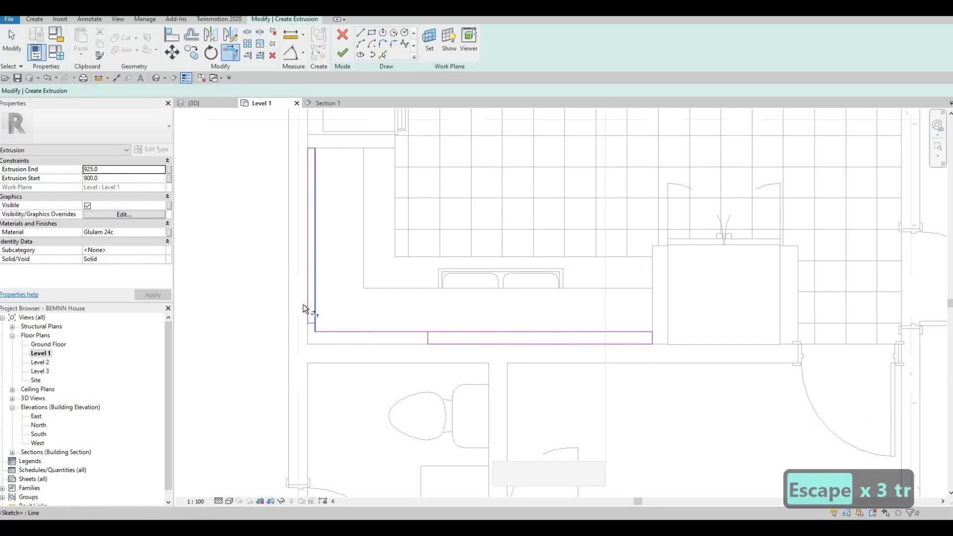
left_click(449, 344)
key("Escape")
key("Escape")
left_click_drag(261, 296, 449, 379)
key("Delete")
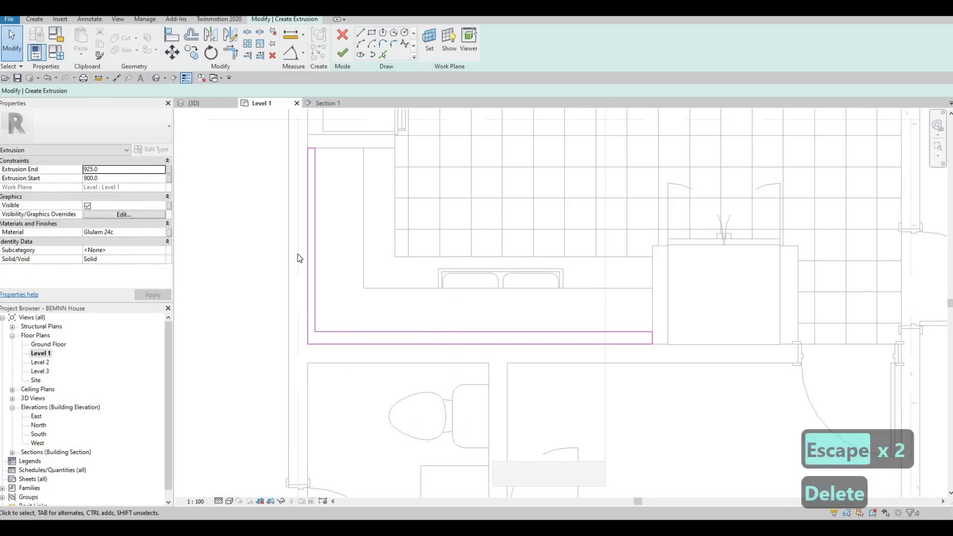
Step: Set the thickness of the L-shaped outline's shorter leg to 10 mm
scroll(300, 253, "up", 2)
key("Escape")
key("Escape")
left_click(310, 255)
scroll(323, 339, "down", 4)
scroll(314, 249, "up", 3)
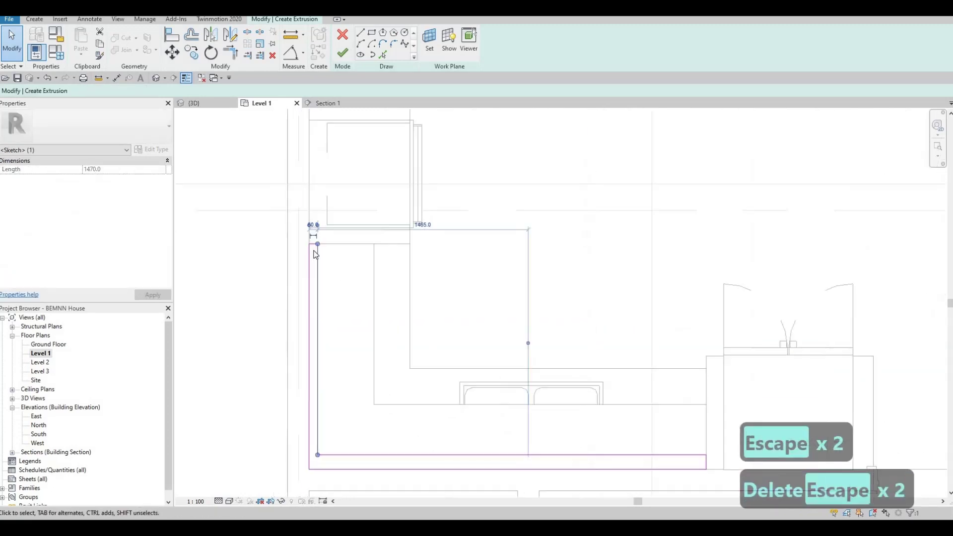
scroll(313, 221, "up", 3)
left_click(313, 209)
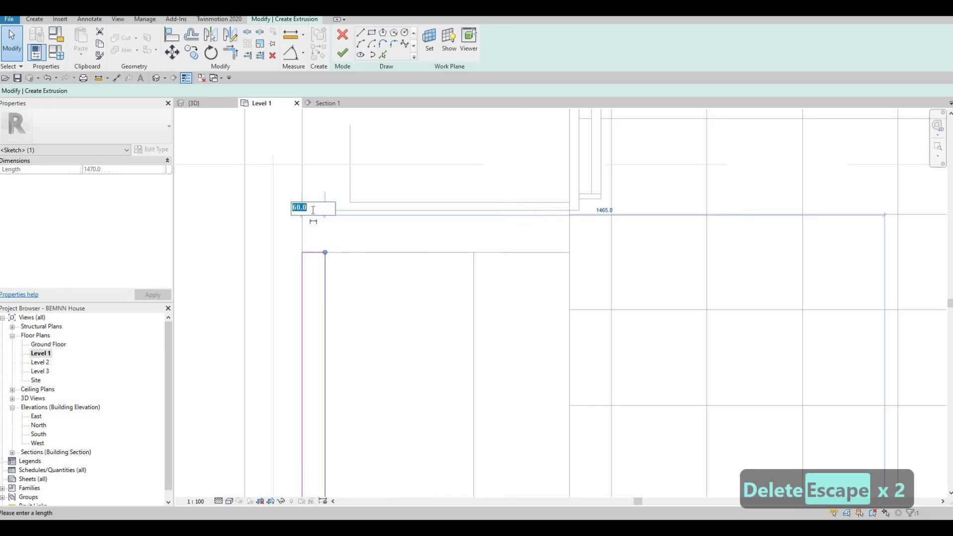
type("10")
key("Return")
Step: Select the inner line of the outline's longer leg and open its thickness dimension for editing
scroll(436, 348, "down", 2)
scroll(431, 310, "down", 4)
scroll(457, 419, "up", 3)
key("Escape")
left_click(640, 347)
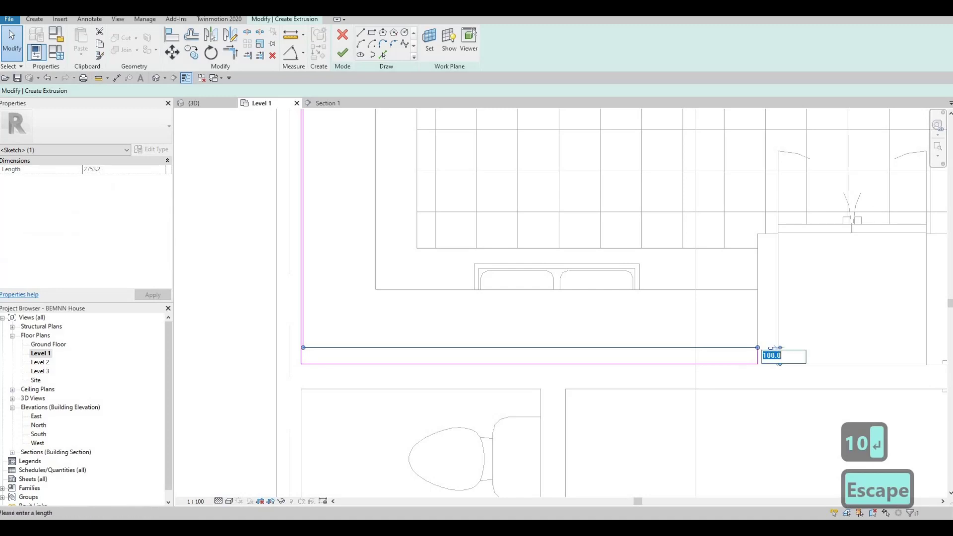
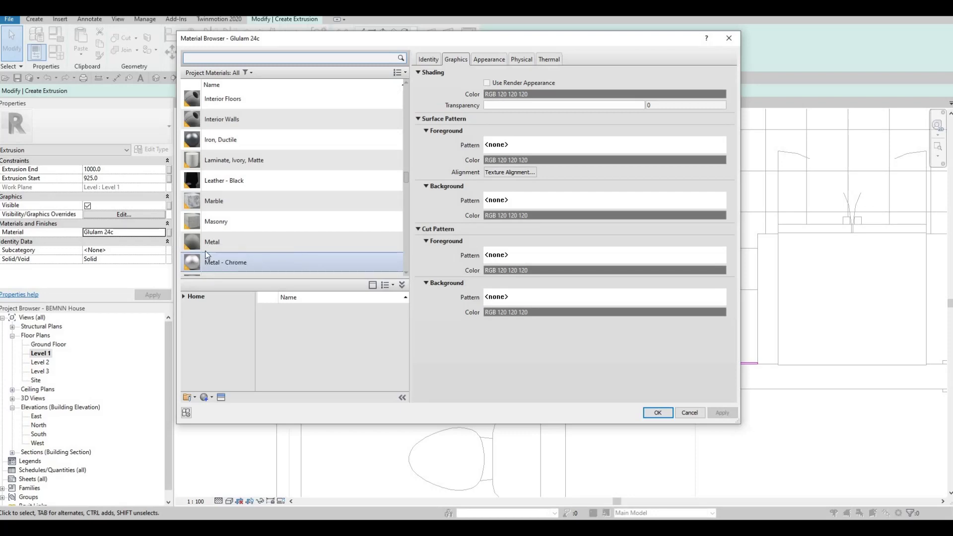
Step: Add Tile, Stone and Ceramic mix from the AEC Materials library, assign it to the L-shaped extrusion and finish its sketch
left_click(183, 296)
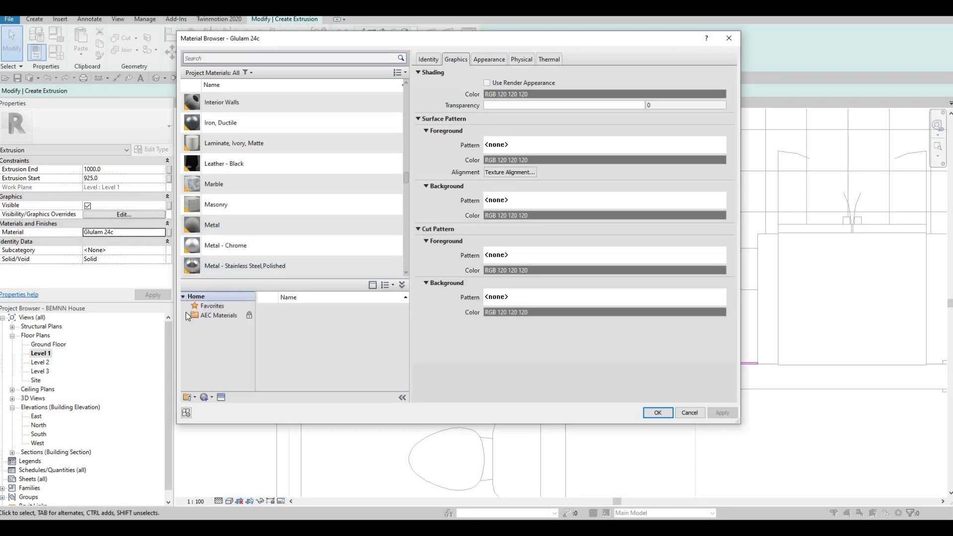
left_click(186, 315)
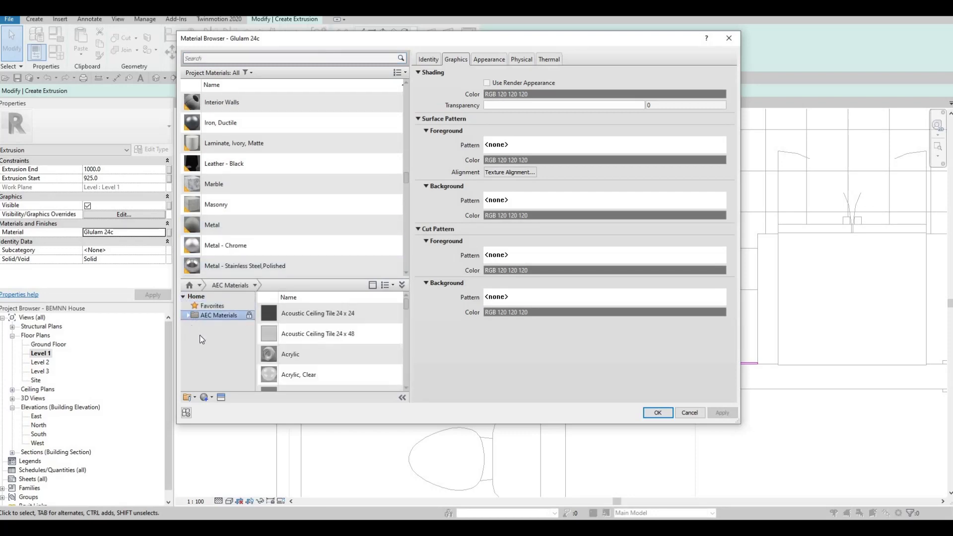
scroll(233, 371, "down", 2)
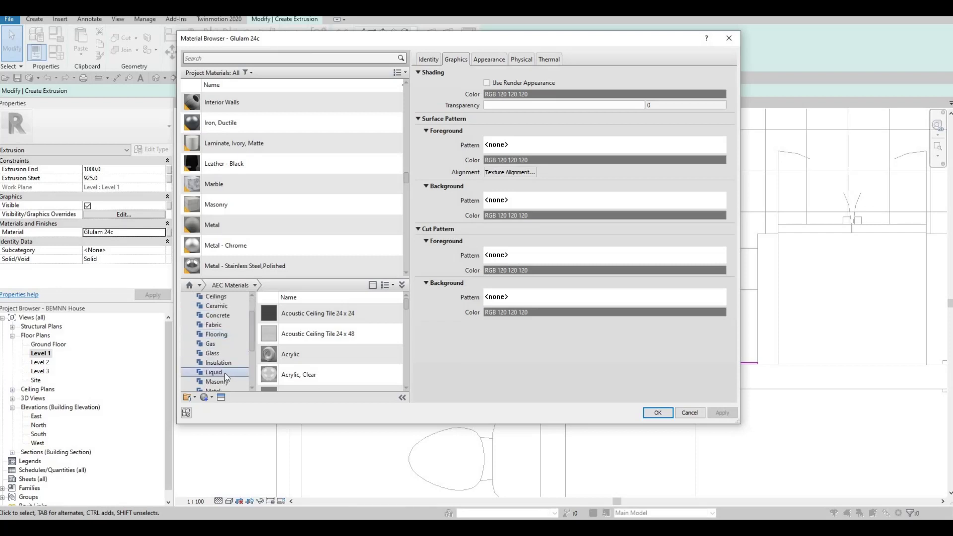
scroll(222, 377, "down", 2)
left_click(210, 372)
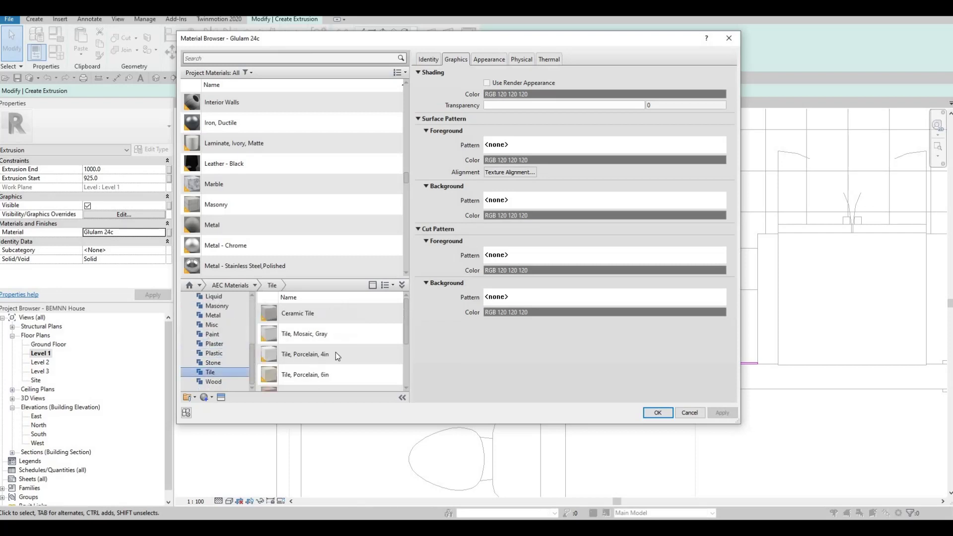
scroll(360, 335, "down", 3)
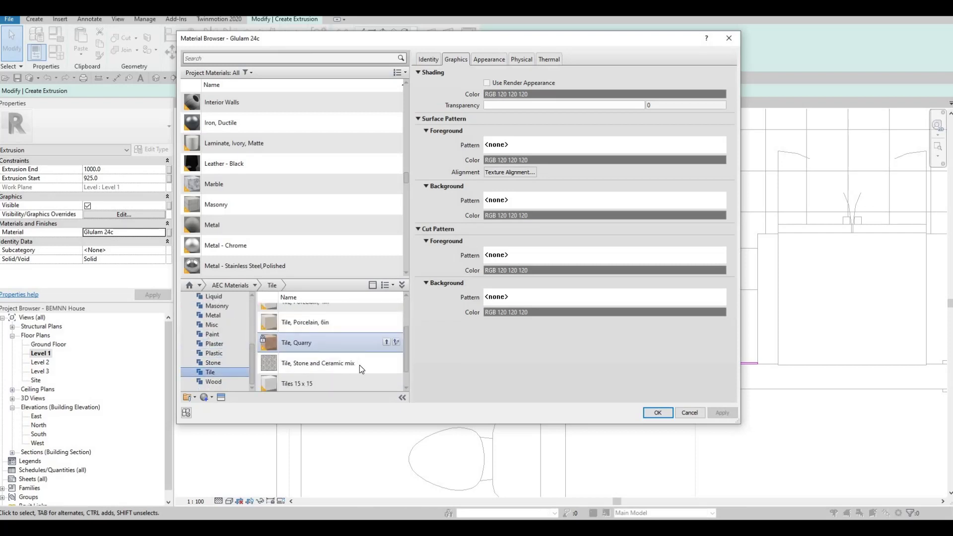
left_click(386, 363)
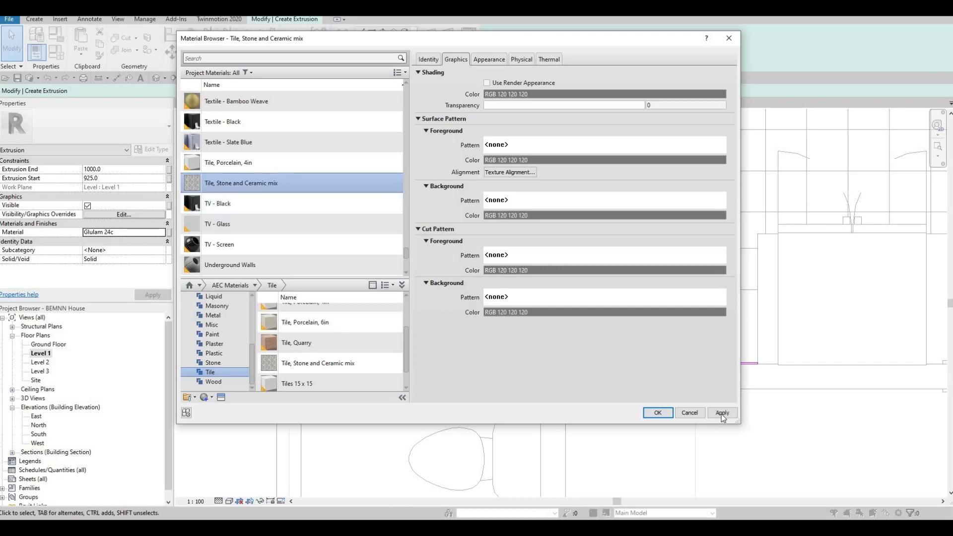
left_click(654, 413)
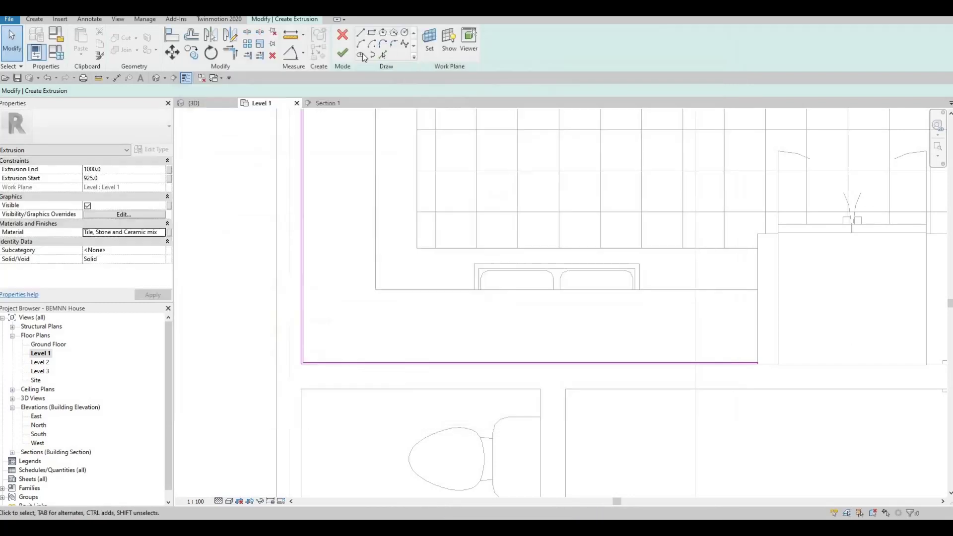
left_click(346, 54)
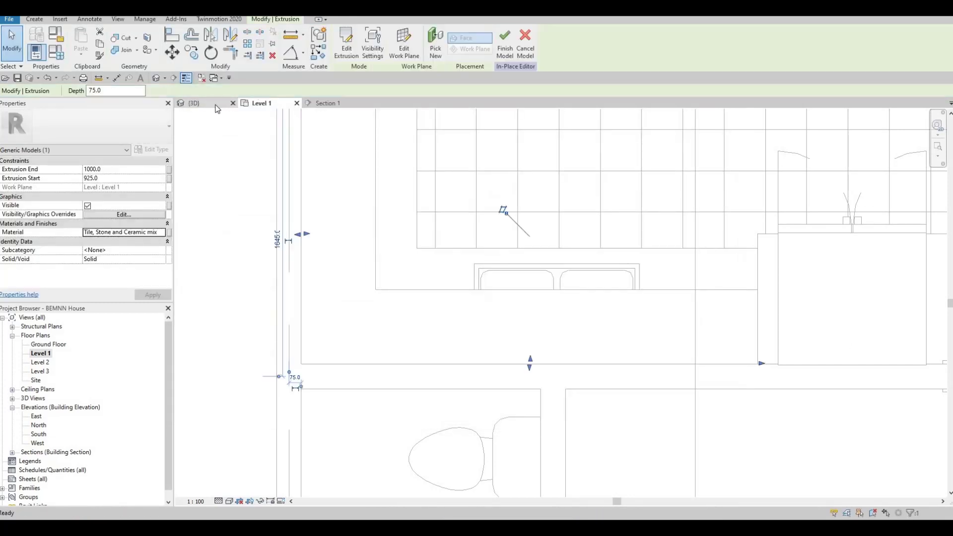
Step: In the 3D view, stretch the top of the L-shaped backsplash extrusion higher up the wall behind the sink
left_click(195, 104)
middle_click_drag(538, 223, 496, 181, "shift")
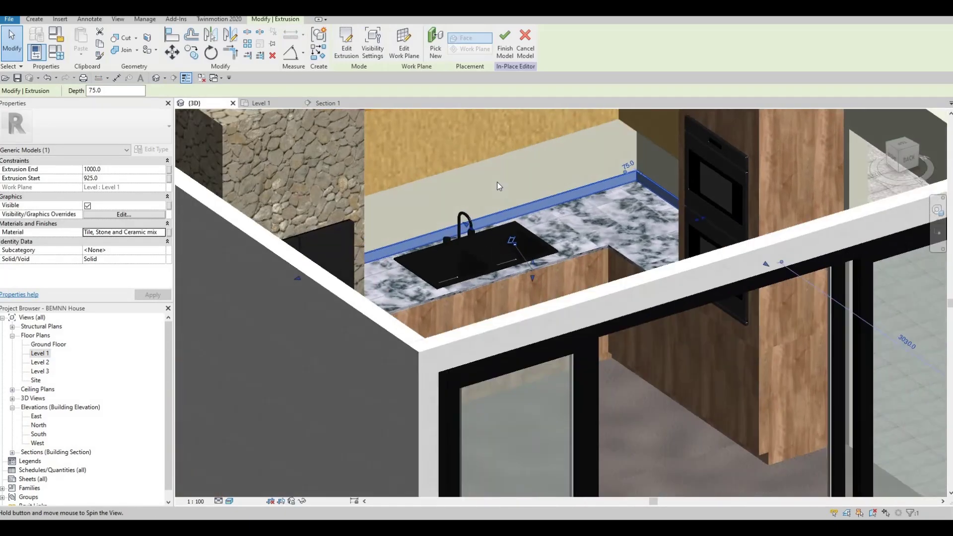
scroll(469, 258, "up", 5)
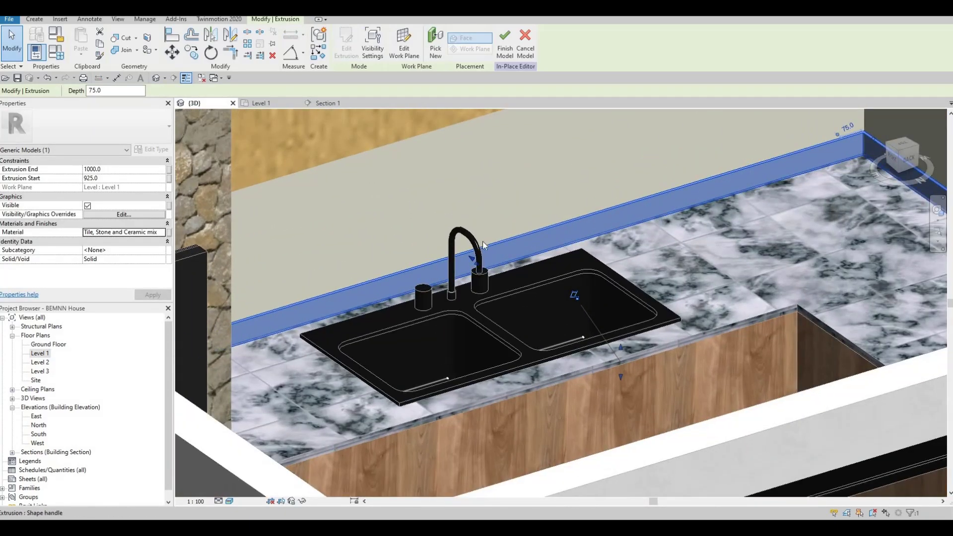
middle_click_drag(569, 254, 608, 303, "shift")
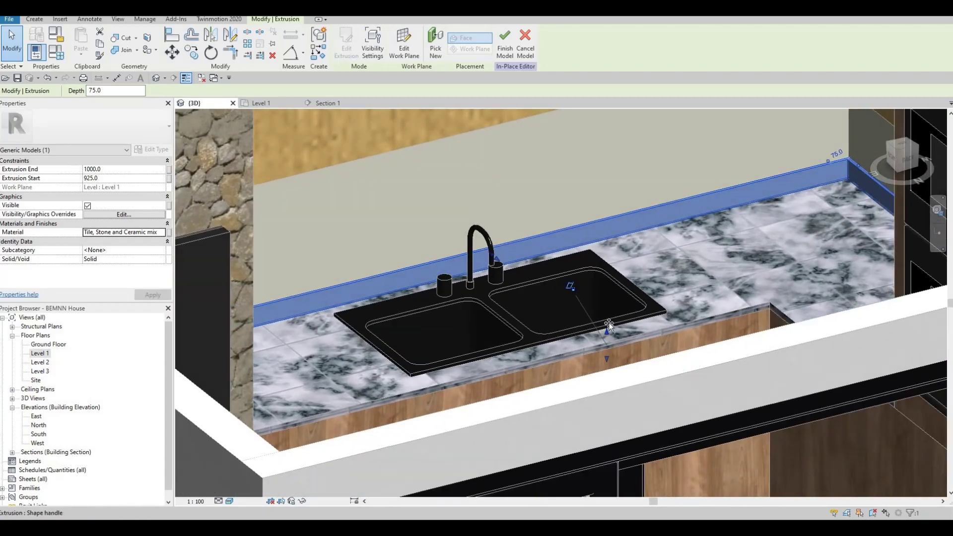
left_click_drag(608, 286, 578, 233)
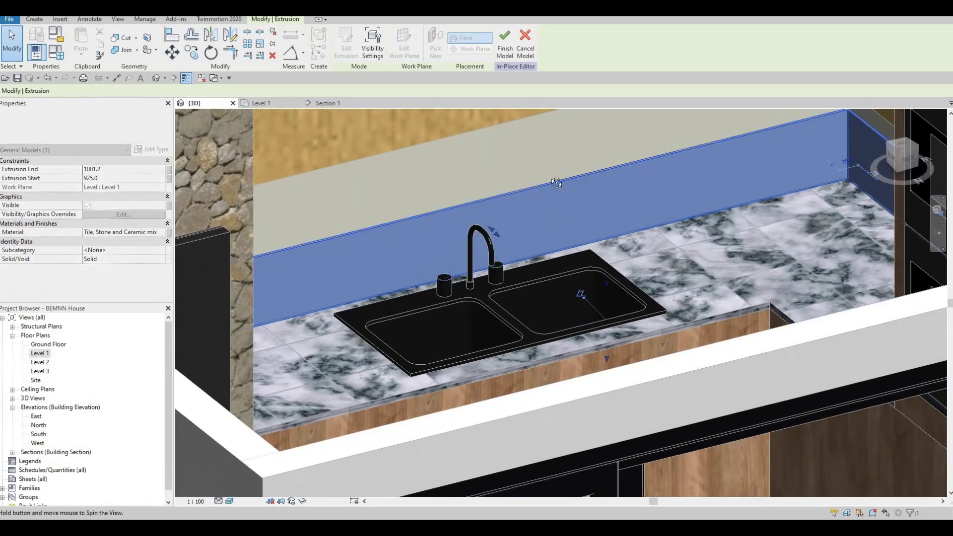
middle_click_drag(578, 234, 545, 210, "shift")
Step: Align the top face of the tiled backsplash with the underside of the Glulam extrusion above the counter
scroll(548, 237, "down", 2)
key("a")
key("l")
scroll(541, 189, "up", 2)
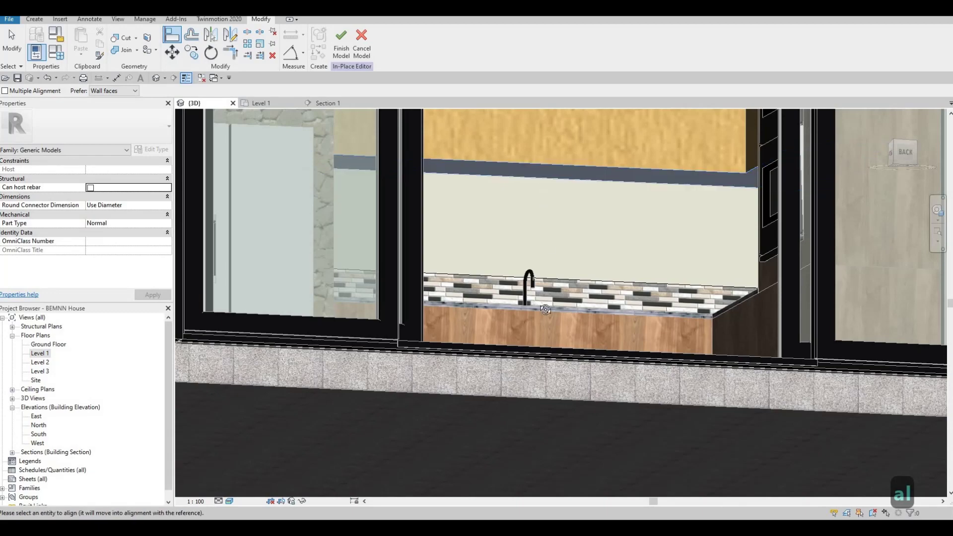
middle_click_drag(544, 327, 515, 158, "shift")
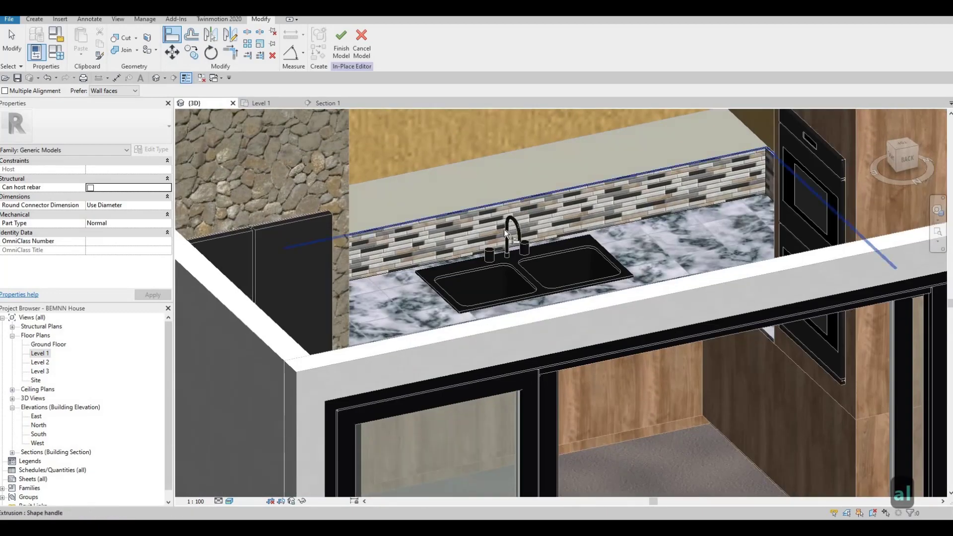
scroll(500, 257, "up", 5)
left_click(498, 266)
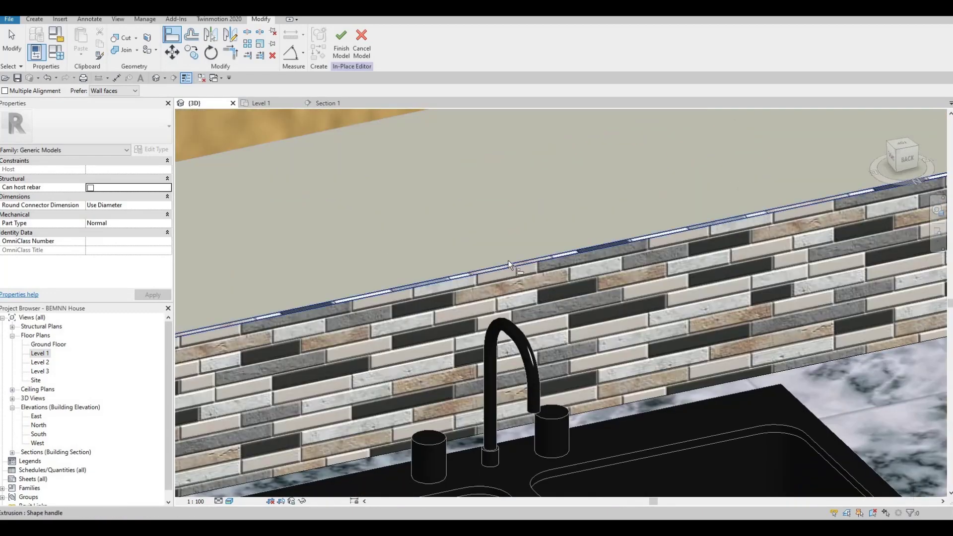
scroll(532, 318, "down", 5)
middle_click_drag(548, 310, 501, 441, "shift")
middle_click_drag(448, 416, 467, 260, "shift")
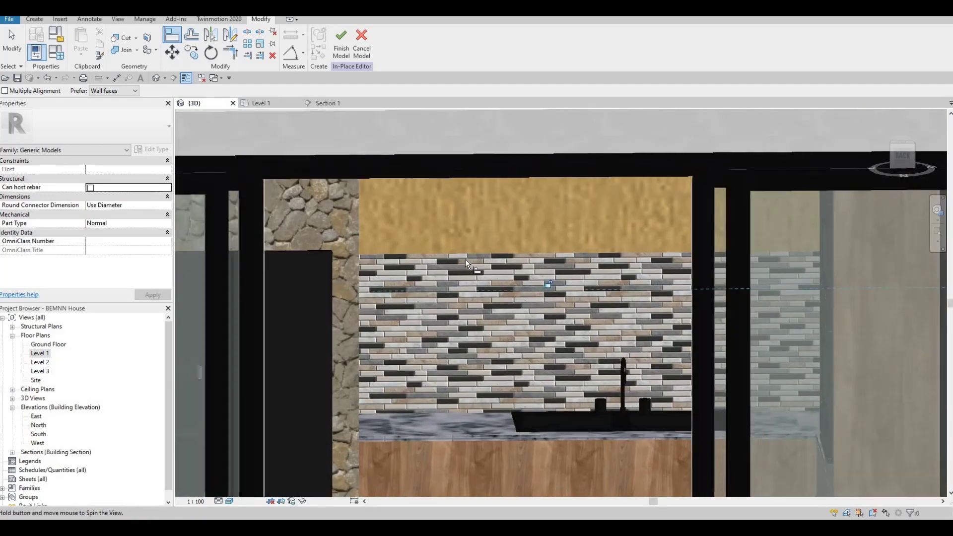
middle_click_drag(538, 327, 492, 426, "shift")
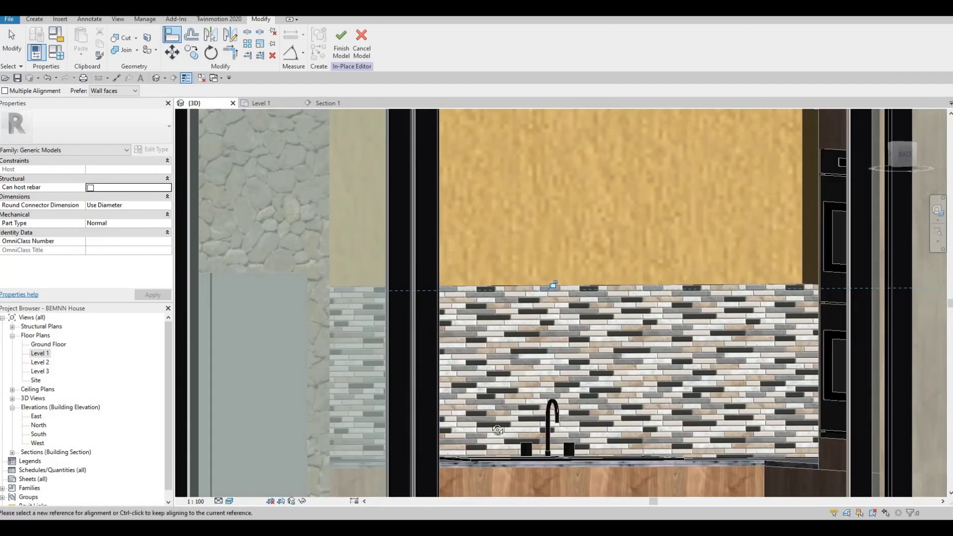
middle_click_drag(441, 375, 578, 342, "shift")
scroll(594, 224, "up", 2)
key("Escape")
key("Escape")
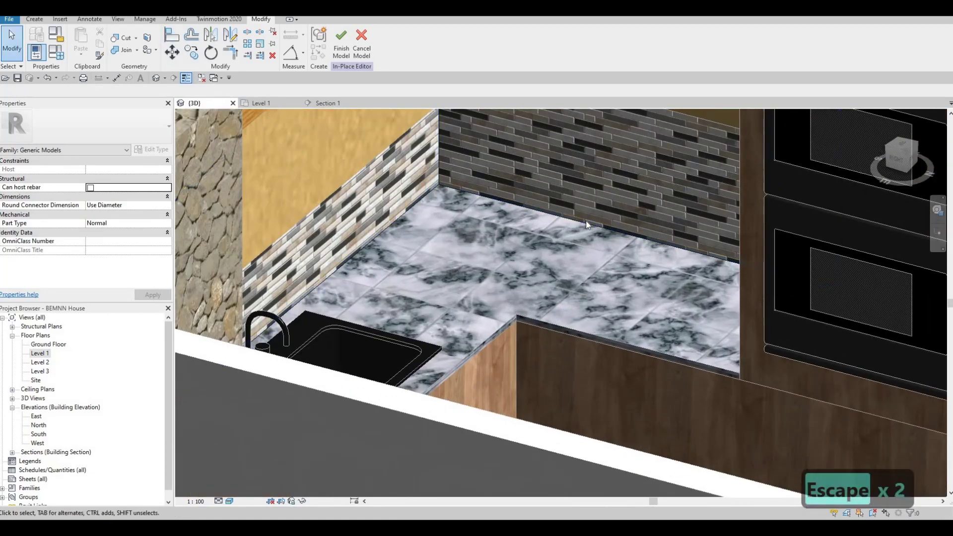
key("Escape")
Step: Finish the in-place backsplash model
scroll(561, 232, "down", 3)
key("Escape")
key("Escape")
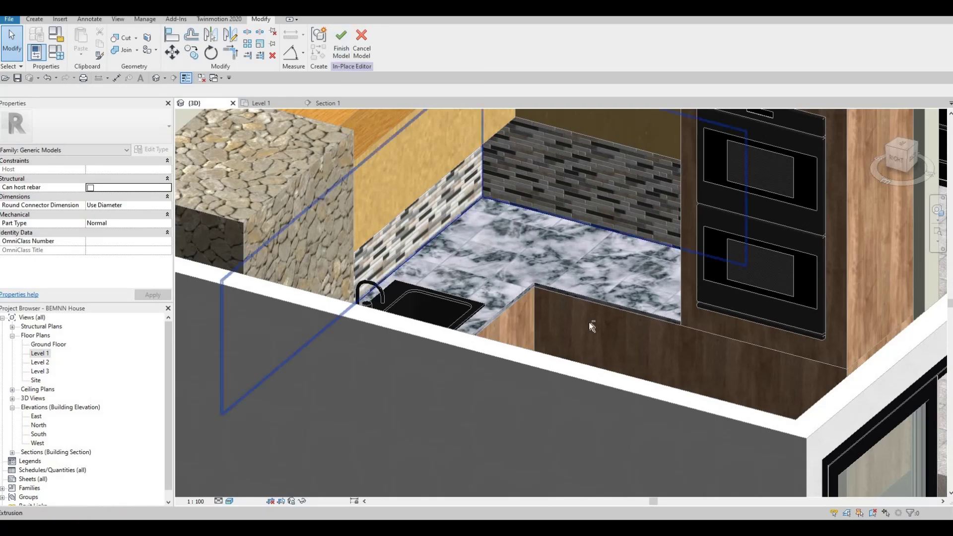
middle_click_drag(589, 323, 586, 357, "shift")
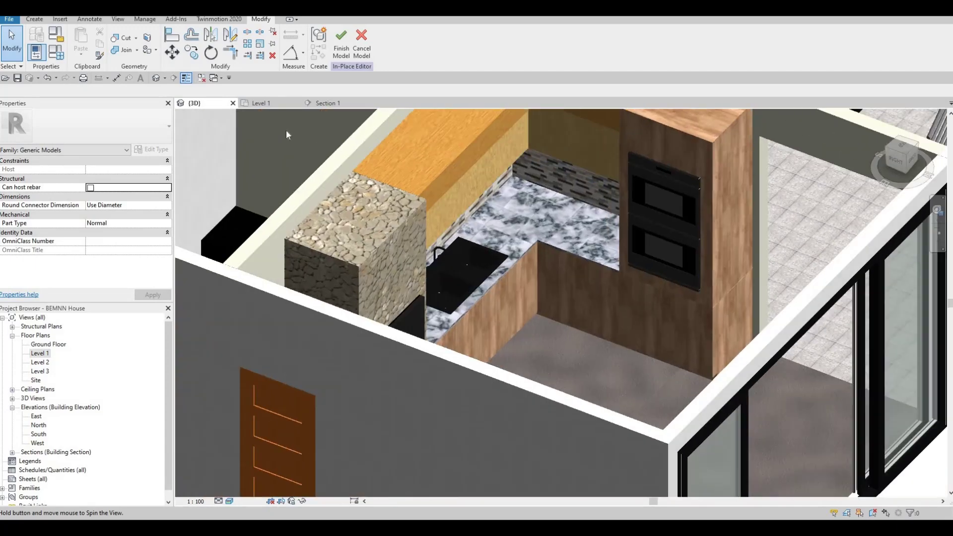
left_click(341, 51)
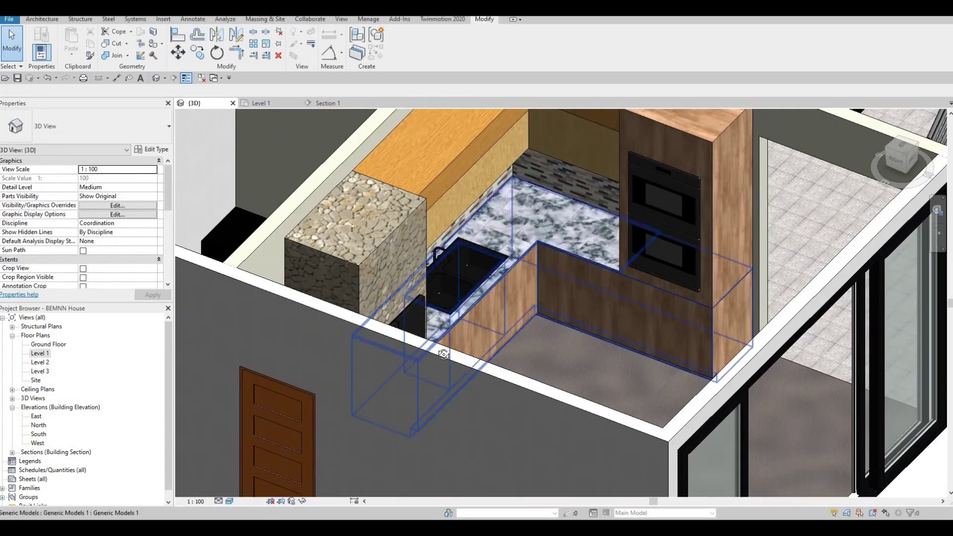
Step: Examine the kitchen in 3D from several angles, including the backsplash, counter, cabinets and surrounding rooms
middle_click_drag(496, 323, 496, 278, "shift")
middle_click_drag(678, 307, 566, 263, "shift")
scroll(518, 198, "down", 3)
middle_click_drag(665, 342, 594, 308, "shift")
middle_click_drag(528, 209, 567, 285, "shift")
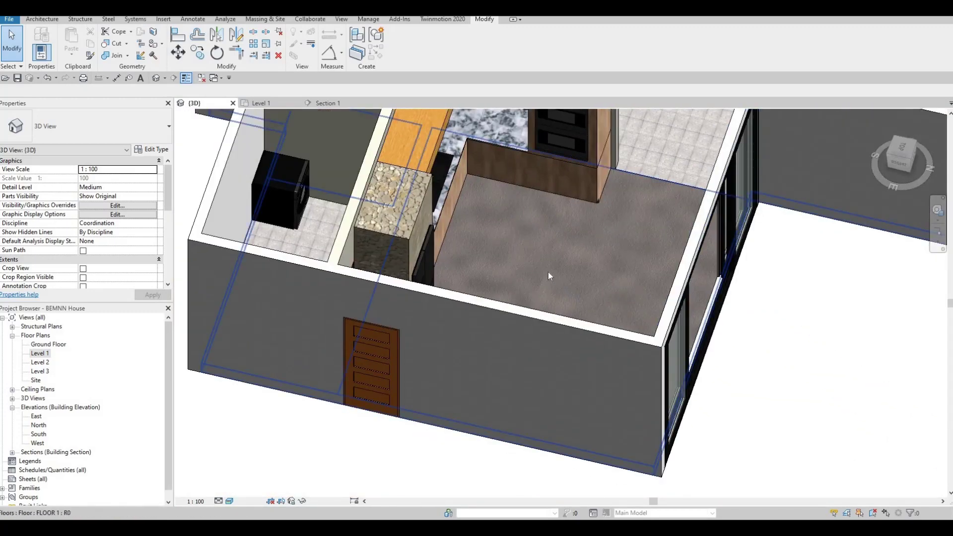
middle_click_drag(478, 254, 413, 237, "shift")
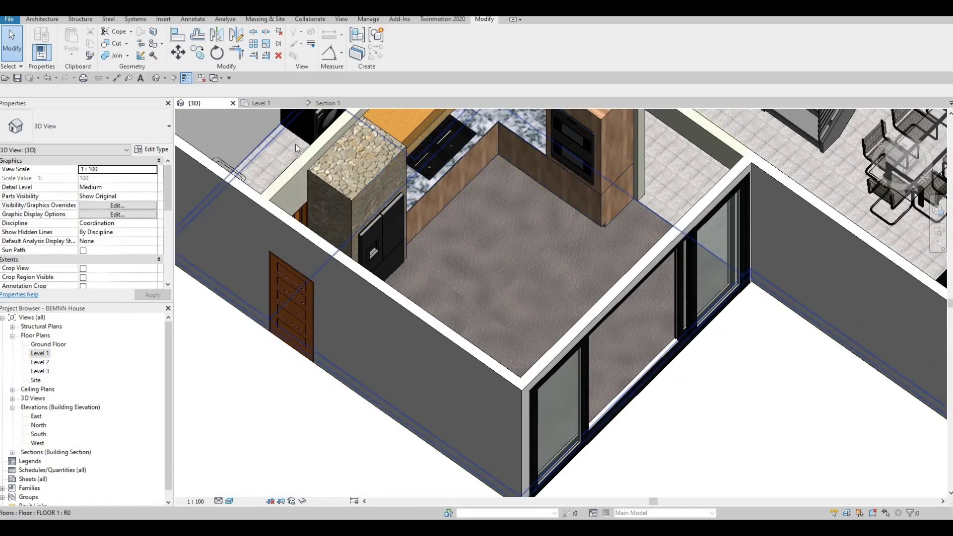
scroll(531, 263, "down", 2)
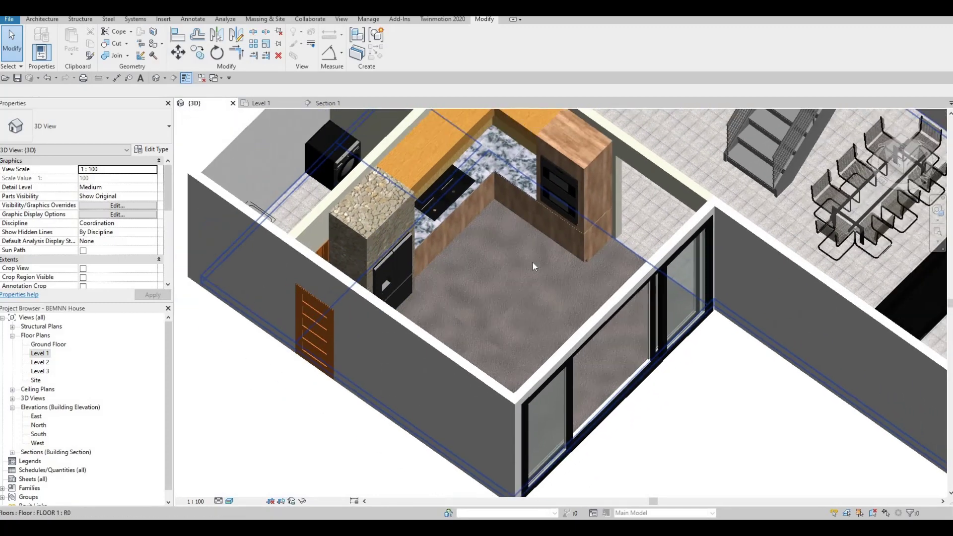
scroll(498, 223, "up", 2)
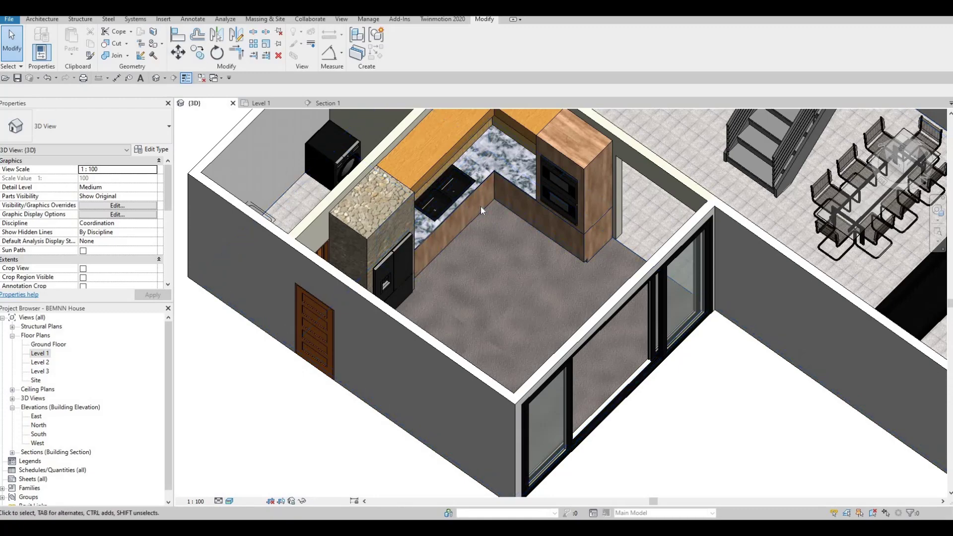
scroll(480, 207, "up", 3)
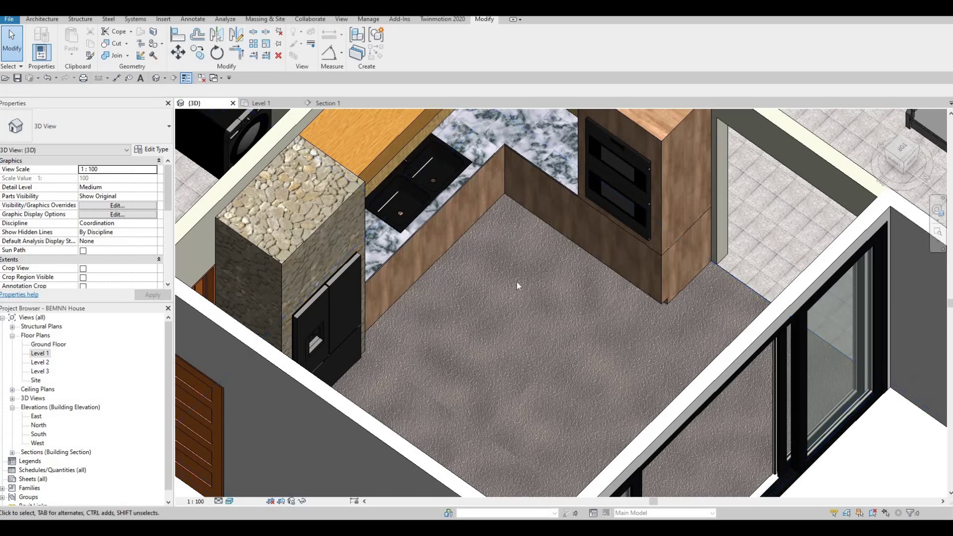
scroll(517, 282, "up", 2)
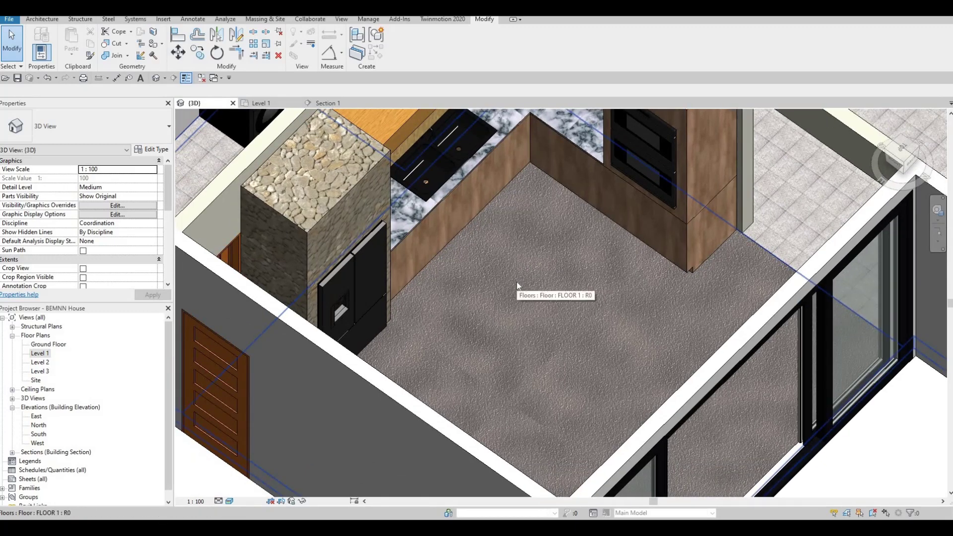
Step: Save the project
left_click(18, 80)
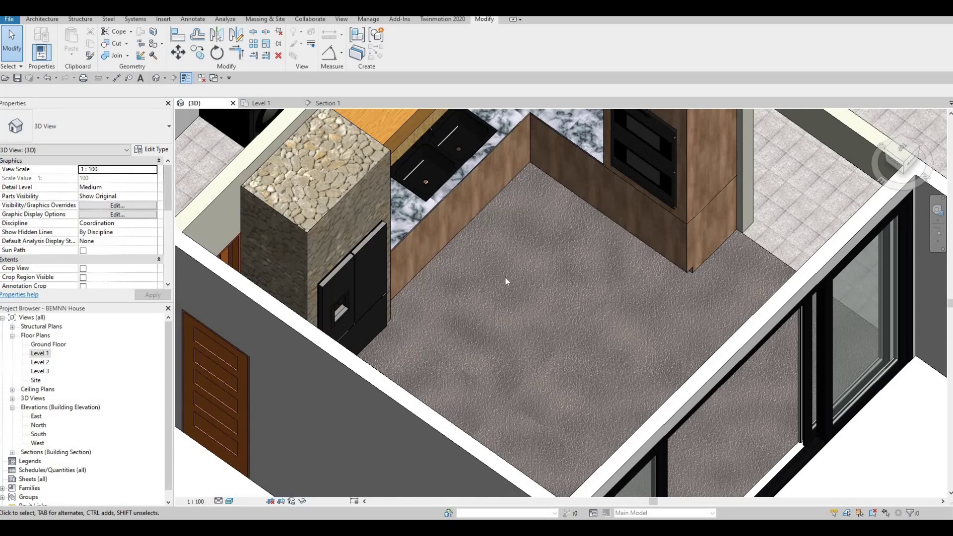
scroll(505, 276, "up", 2)
scroll(507, 356, "up", 2)
scroll(507, 347, "down", 3)
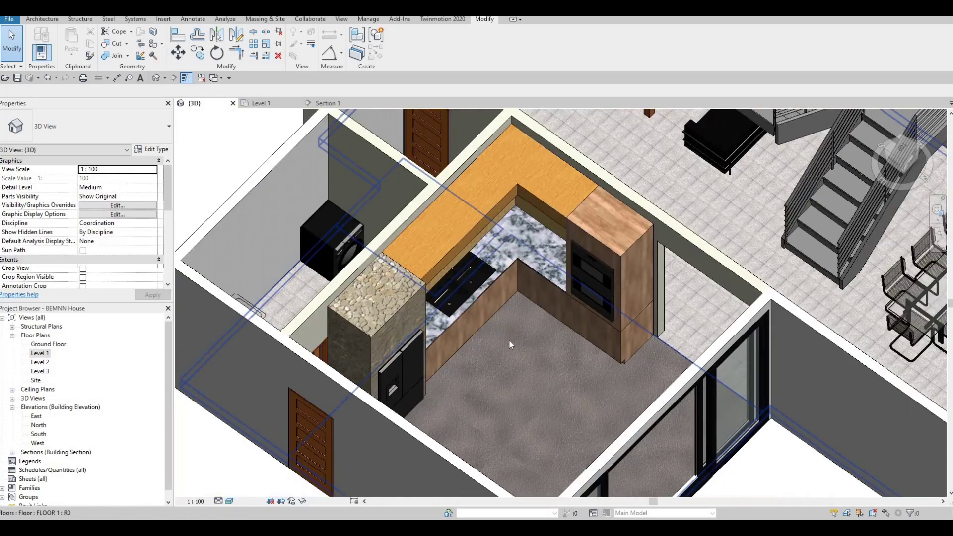
scroll(514, 336, "up", 1)
scroll(519, 332, "down", 1)
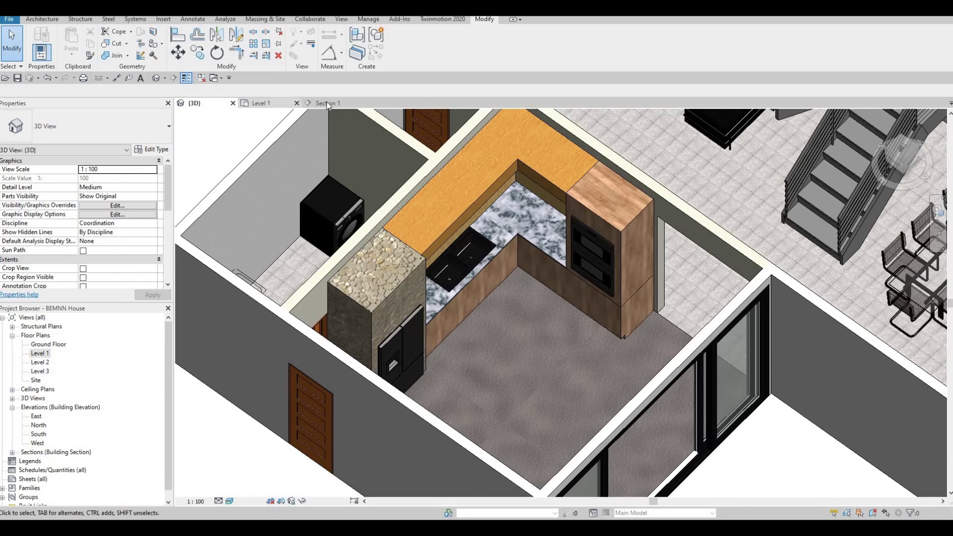
Step: Examine the kitchen's counter wall in Section 1 and compare it with the section line's location on the Level 1 floor plan
left_click(309, 103)
middle_click_drag(381, 276, 416, 270)
scroll(416, 271, "down", 3)
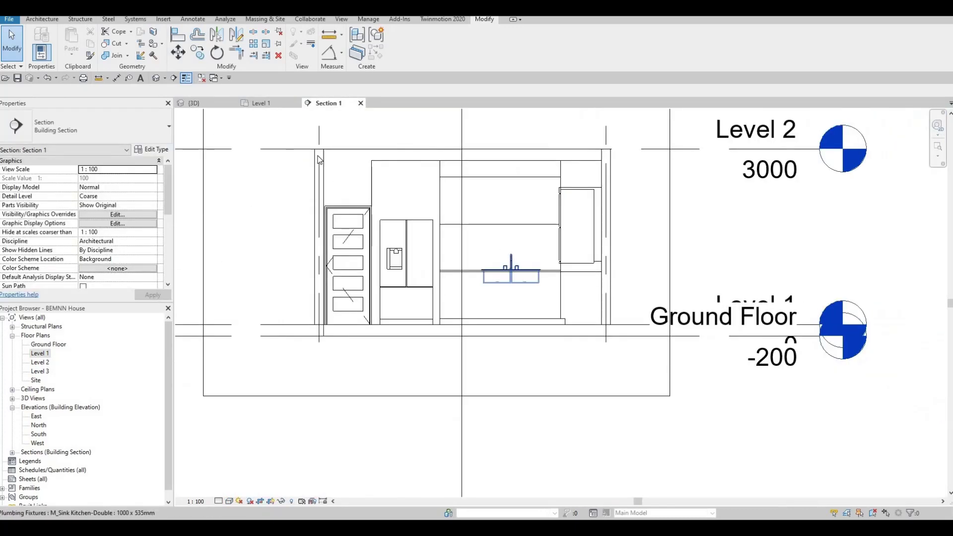
left_click(255, 103)
scroll(881, 217, "down", 1)
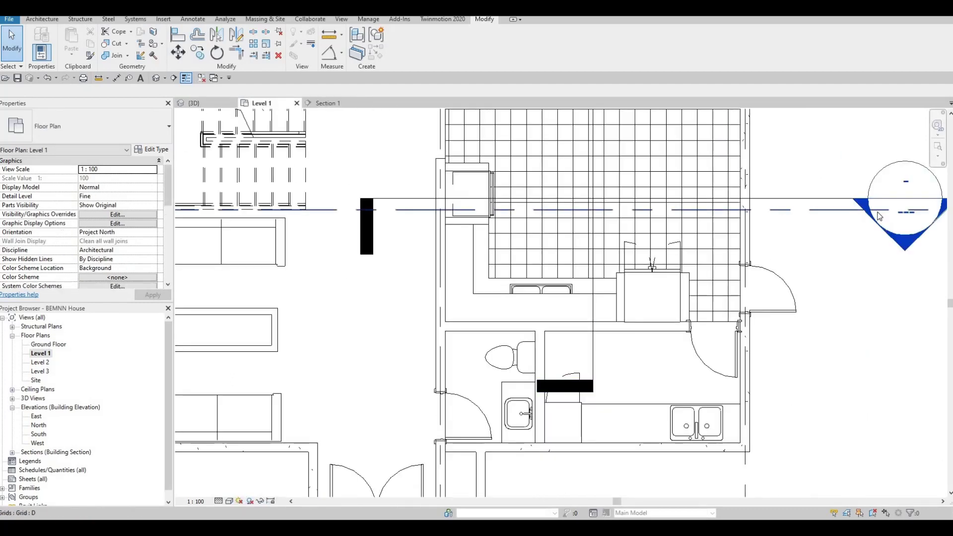
left_click(328, 103)
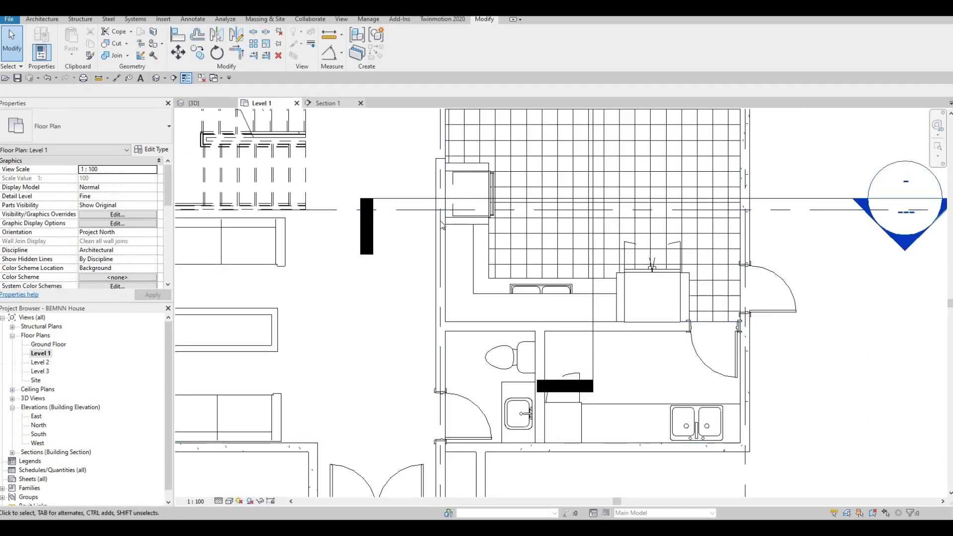
scroll(500, 306, "up", 4)
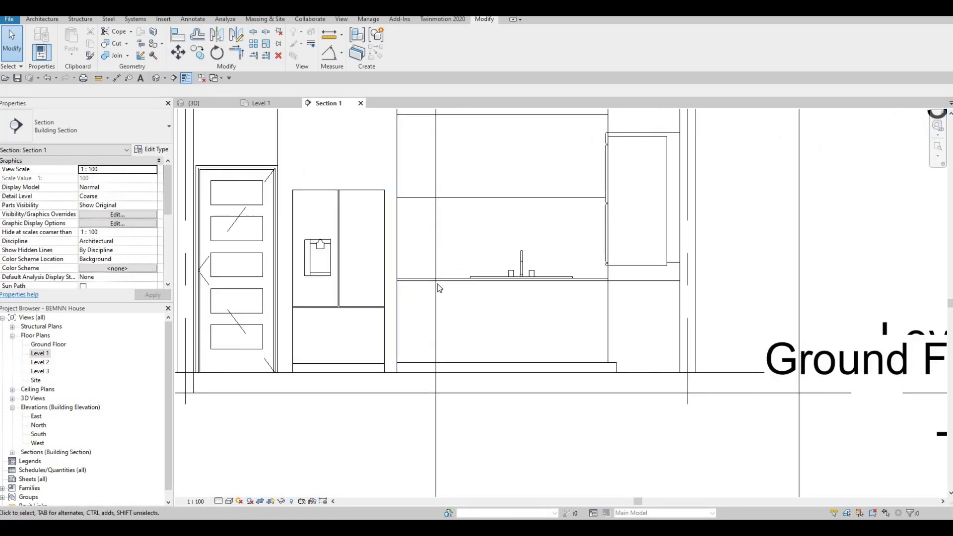
middle_click_drag(585, 291, 542, 284)
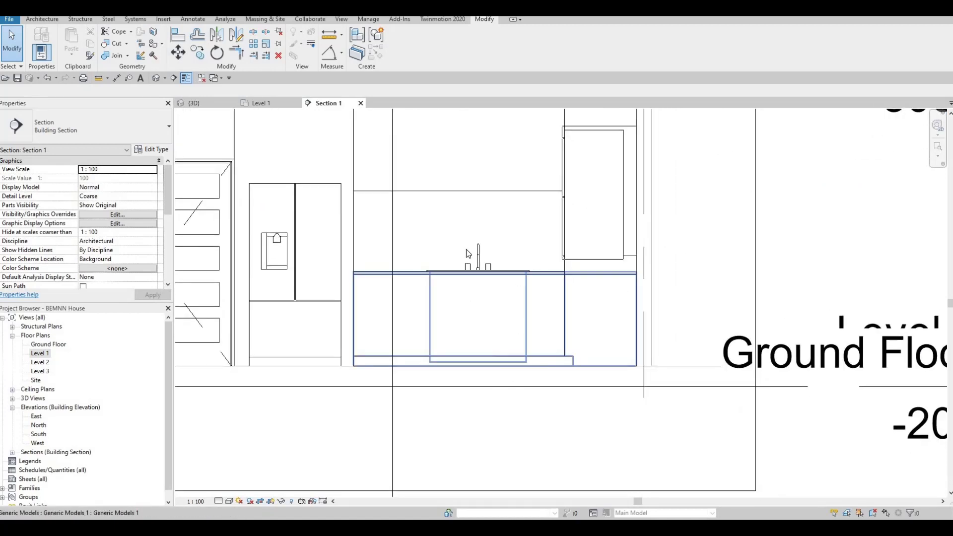
Step: Examine the counter wall in Section 1 and the wall cabinets, backsplash and counter in 3D from several angles
scroll(468, 253, "down", 1)
middle_click_drag(468, 253, 462, 358)
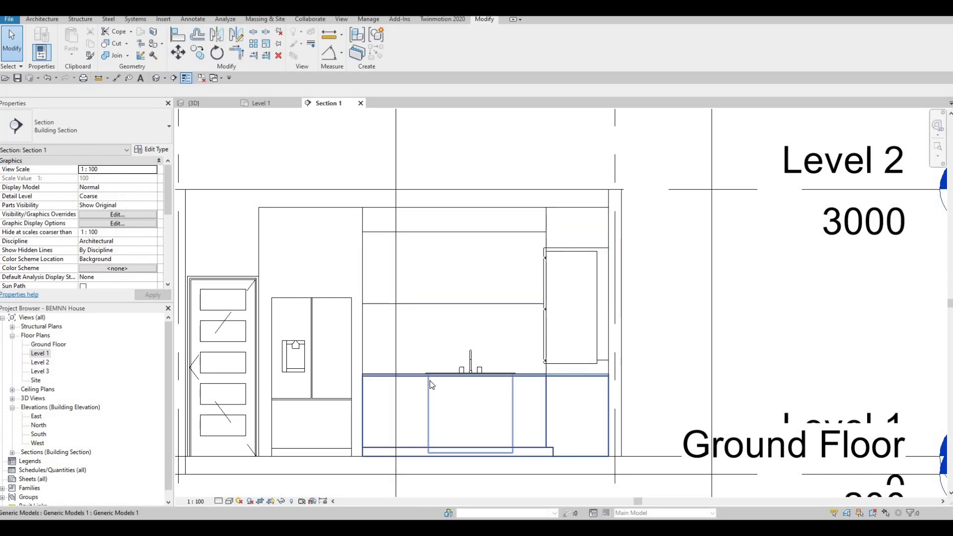
middle_click_drag(426, 387, 431, 376)
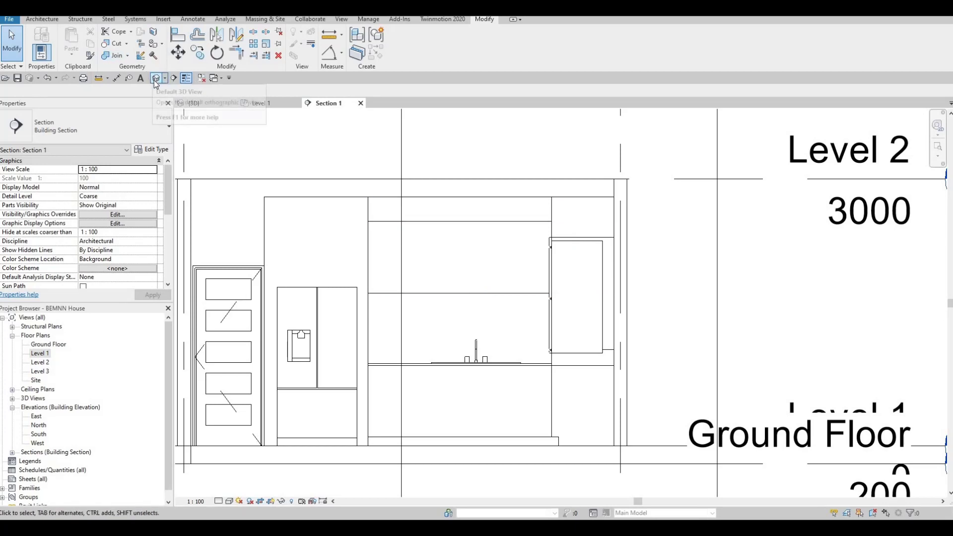
left_click(201, 103)
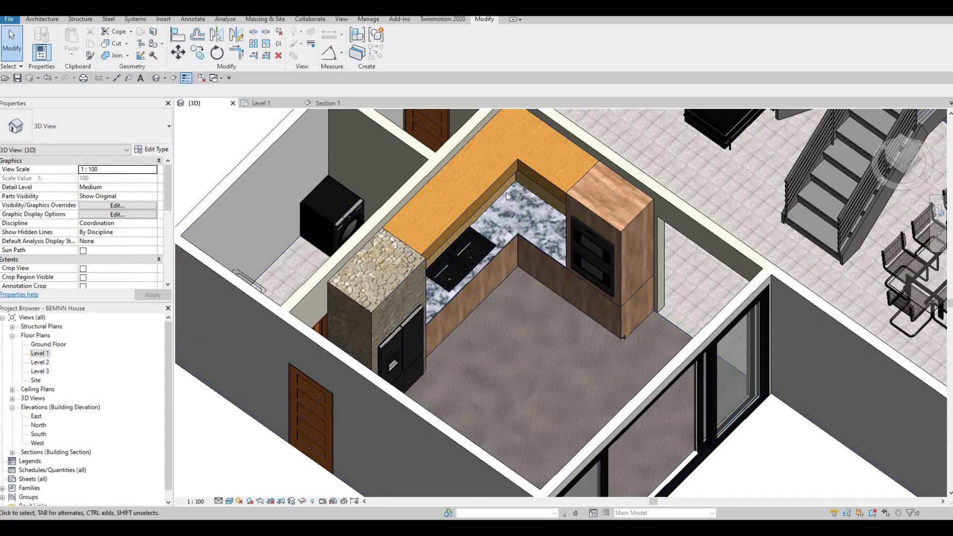
scroll(501, 116, "down", 3)
middle_click_drag(500, 116, 513, 206, "shift")
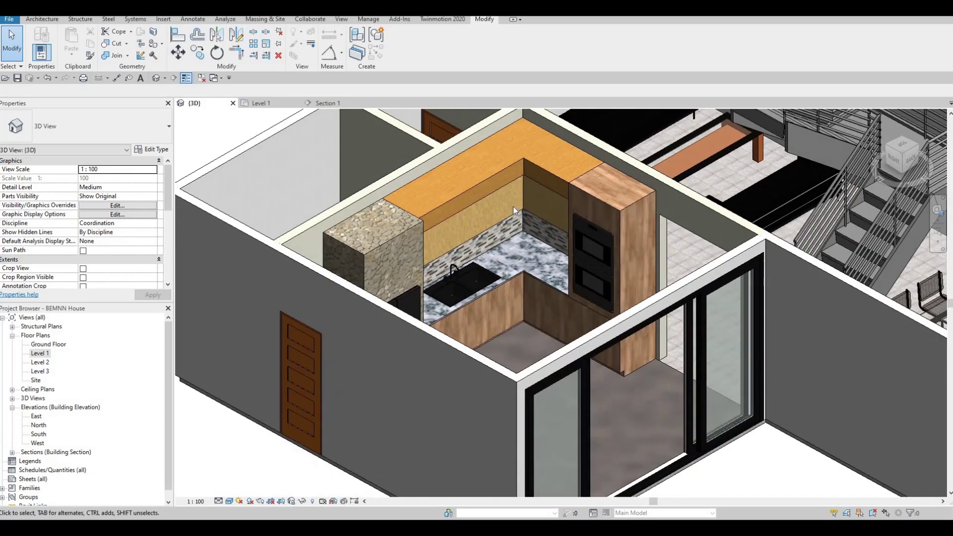
scroll(521, 207, "up", 3)
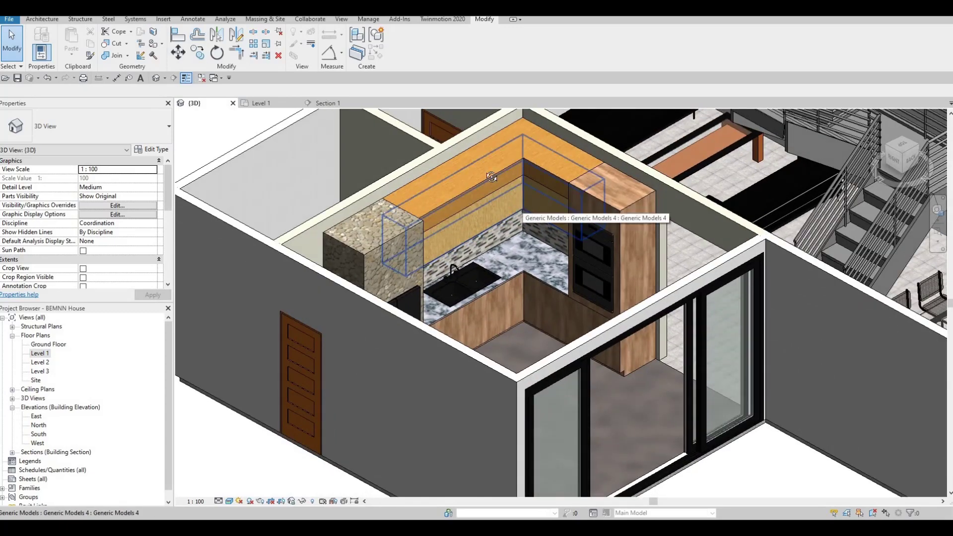
mouse_move(521, 207)
middle_mouse_down("shift")
mouse_move(443, 83)
mouse_move(564, 246)
mouse_move(547, 210)
mouse_move(526, 201)
middle_mouse_up("shift")
scroll(525, 201, "up", 4)
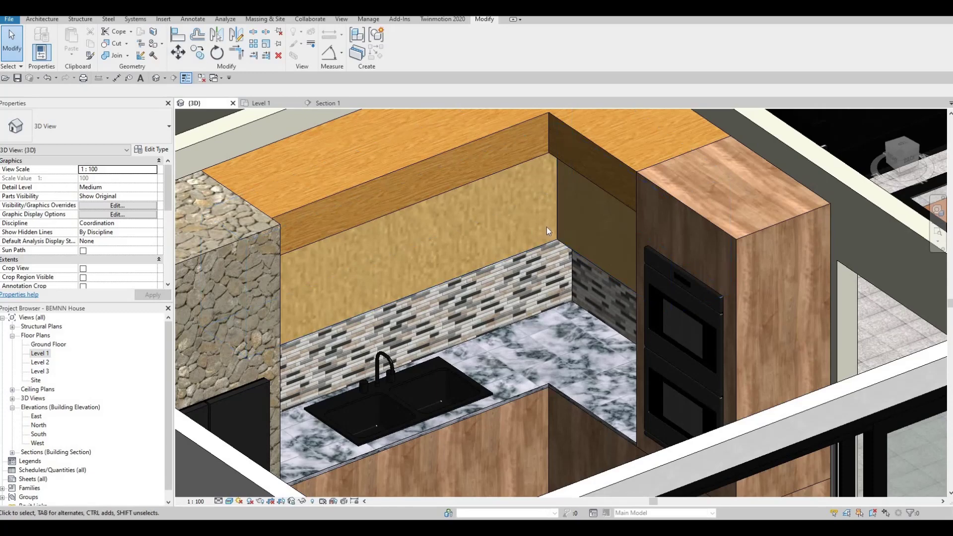
middle_click_drag(519, 214, 529, 278, "shift")
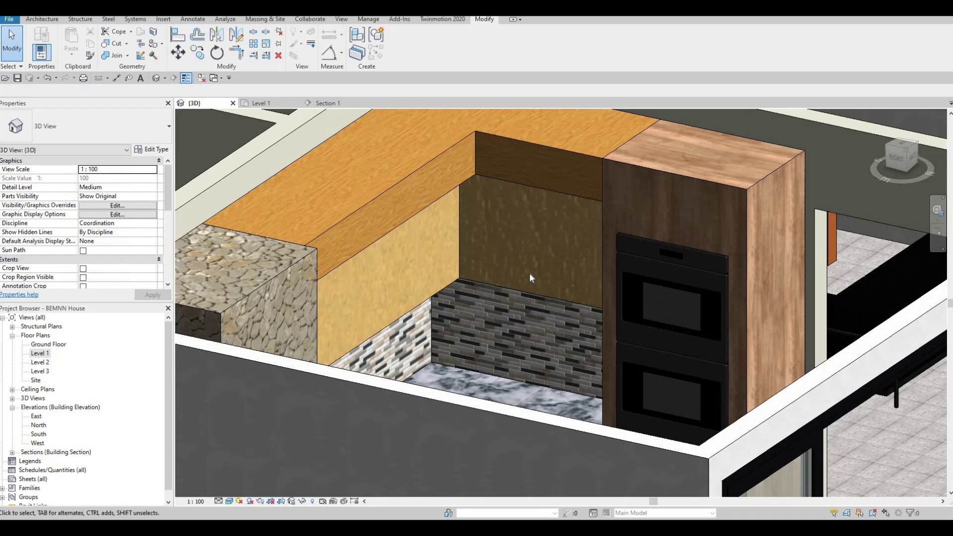
scroll(415, 278, "up", 1)
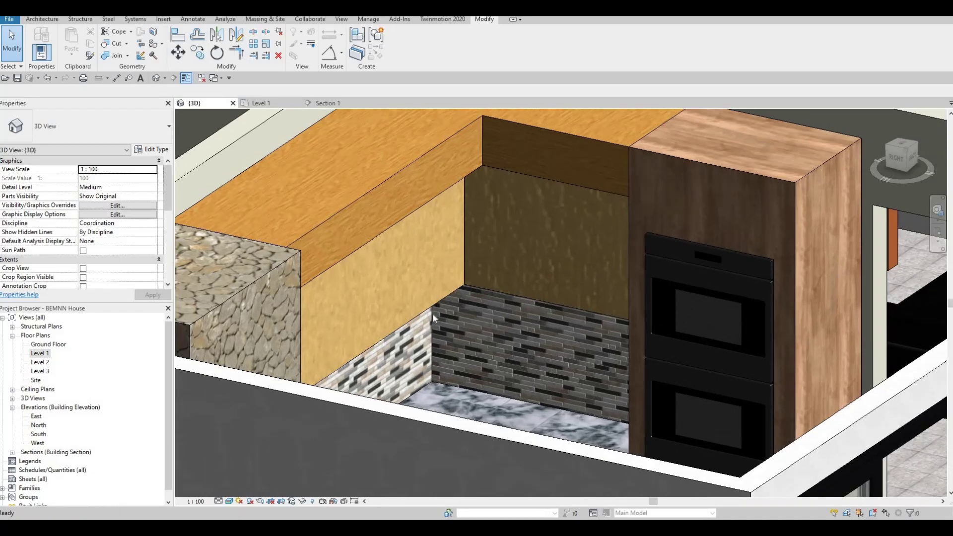
scroll(407, 328, "down", 3)
middle_click_drag(407, 386, 529, 133, "shift")
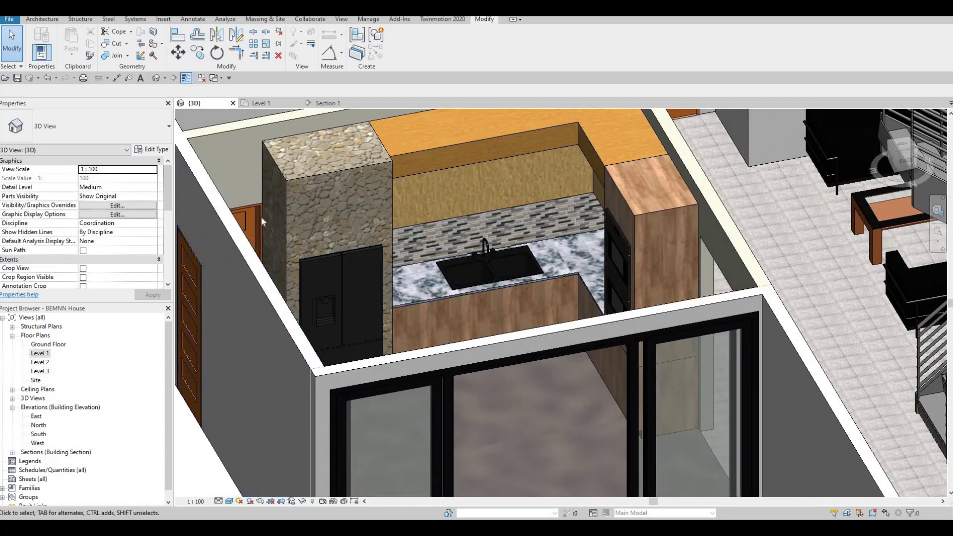
Step: Start a new in-place model in the Section 1 view with the Generic Models category, accepting the default name
left_click(259, 103)
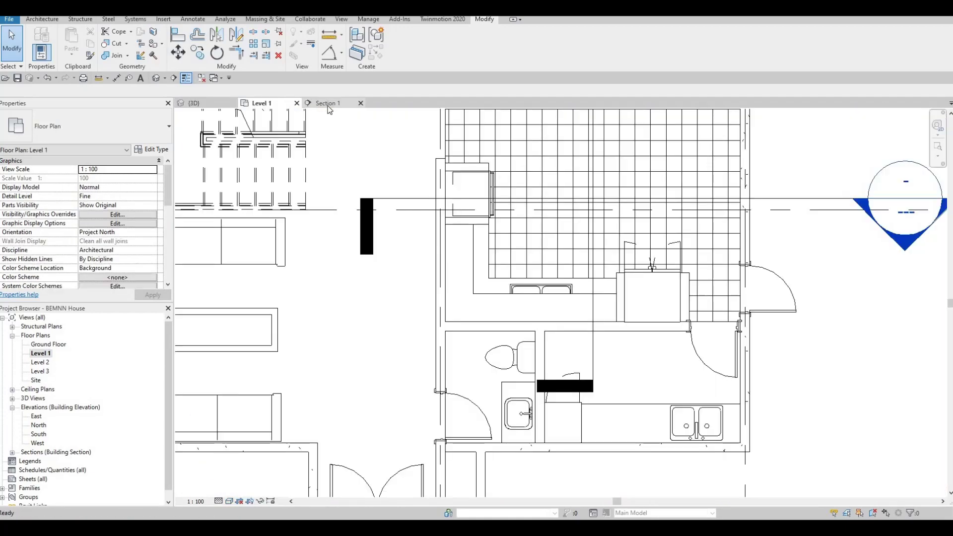
left_click(326, 103)
scroll(436, 318, "up", 1)
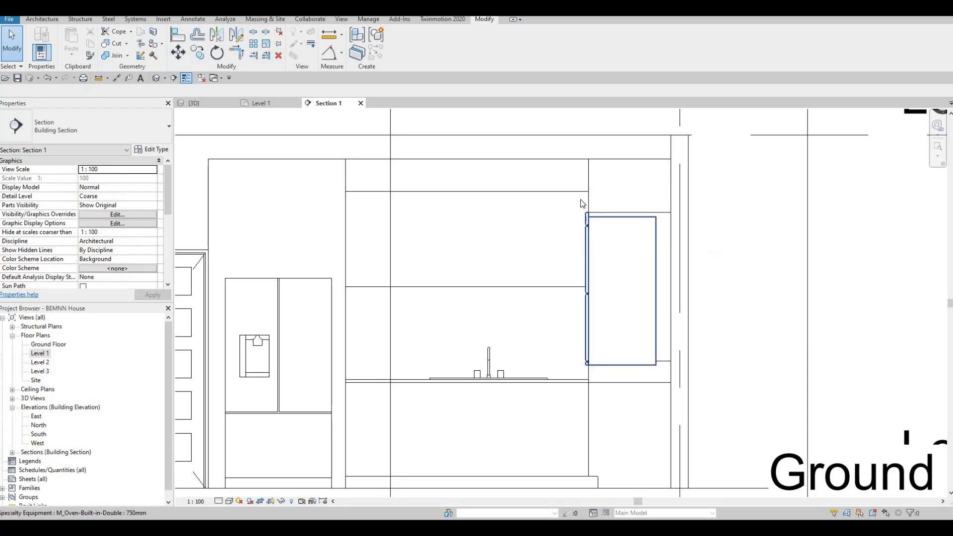
left_click(32, 19)
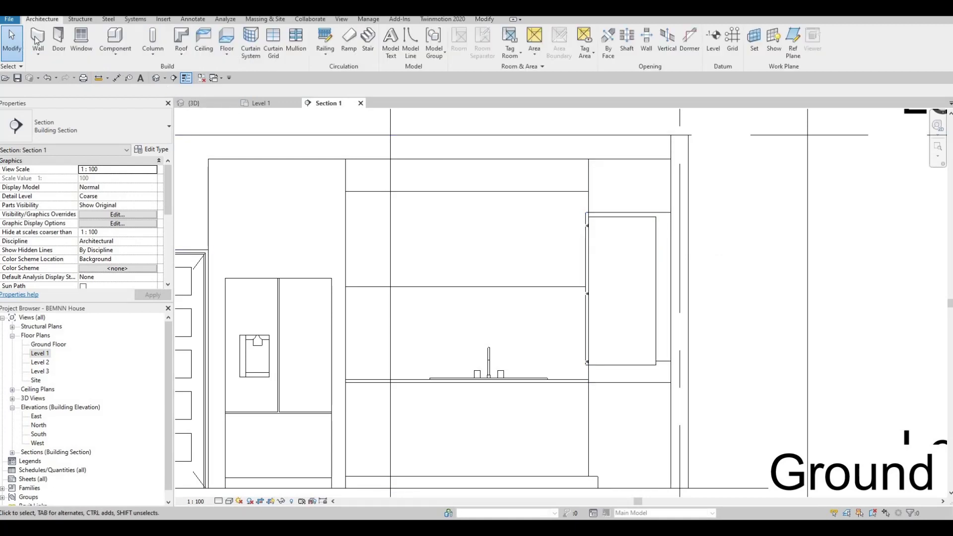
left_click(115, 54)
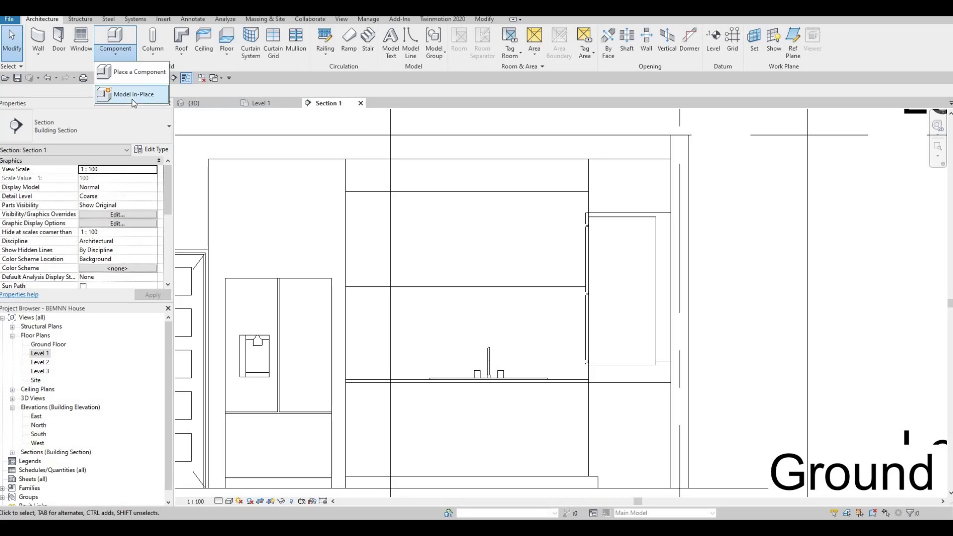
left_click(131, 94)
scroll(457, 263, "down", 4)
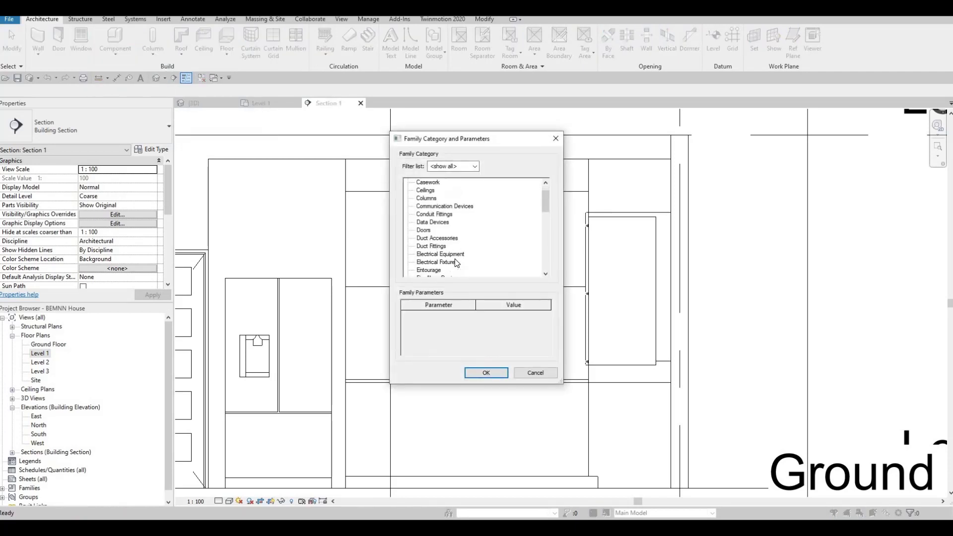
scroll(449, 263, "down", 1)
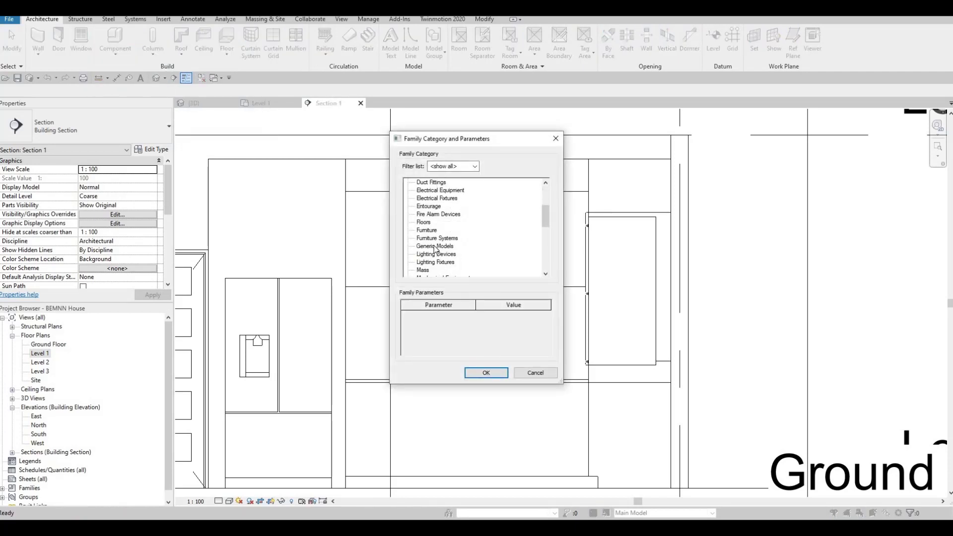
key("g")
left_click(477, 373)
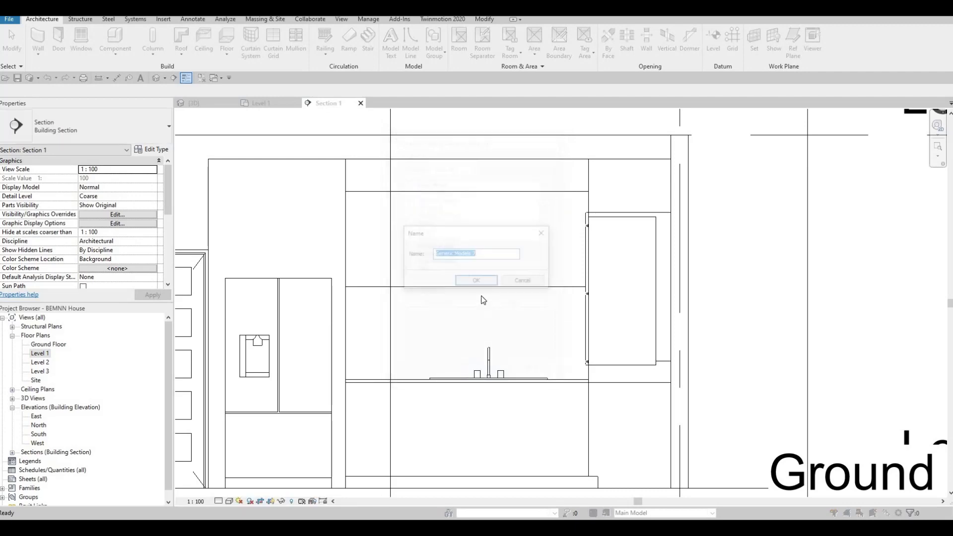
left_click(467, 281)
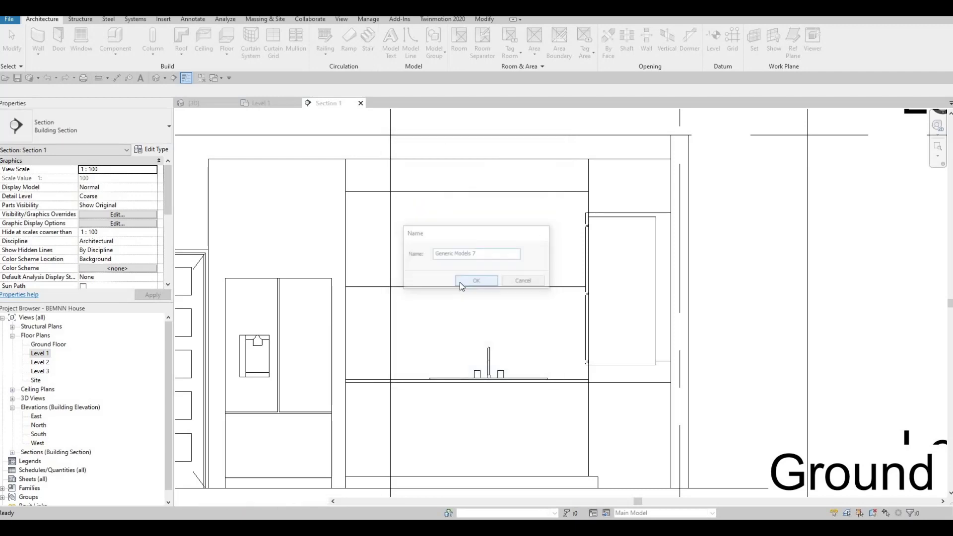
Step: Start an extrusion and pick the front face of the wall cabinets above the sink as its work plane
left_click(74, 44)
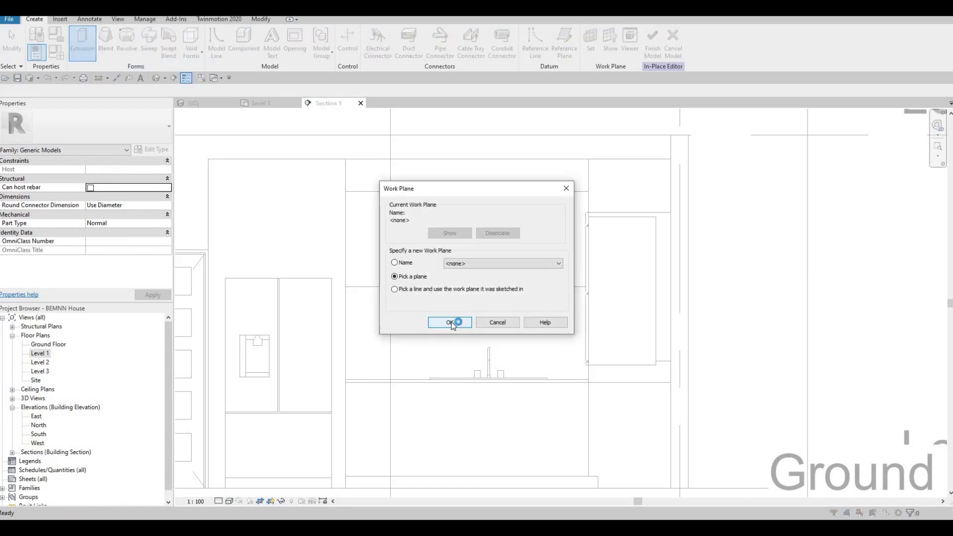
key("Return")
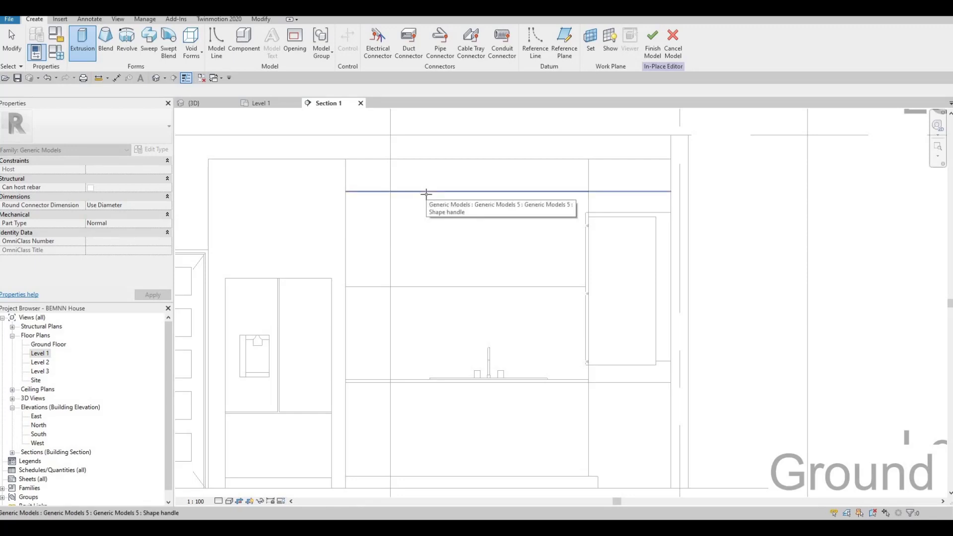
key("Tab")
key("Tab")
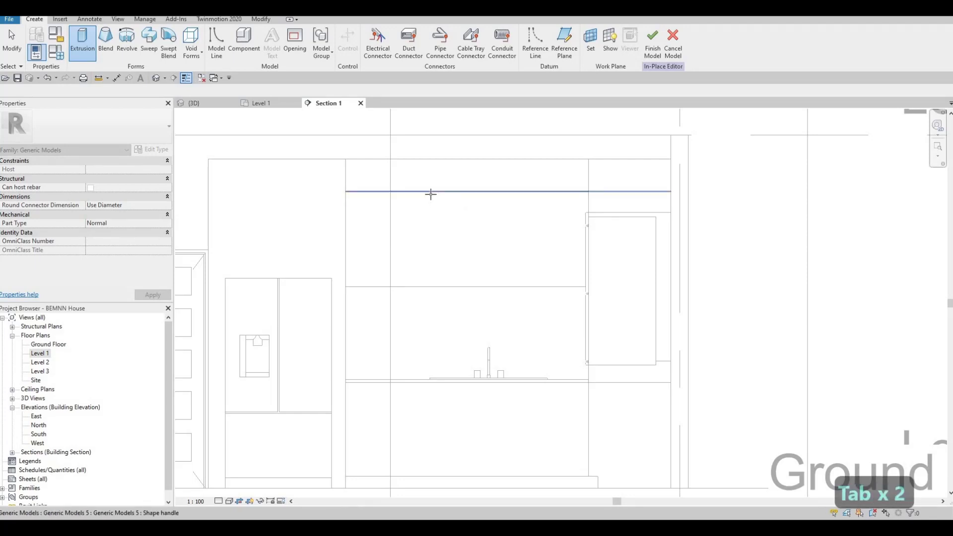
key("Tab")
key("Tab")
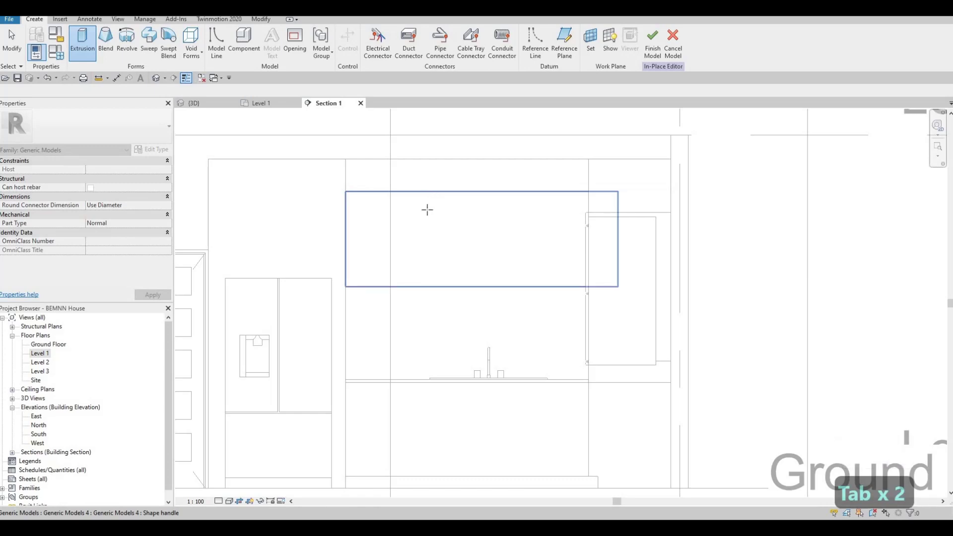
double_click(427, 208)
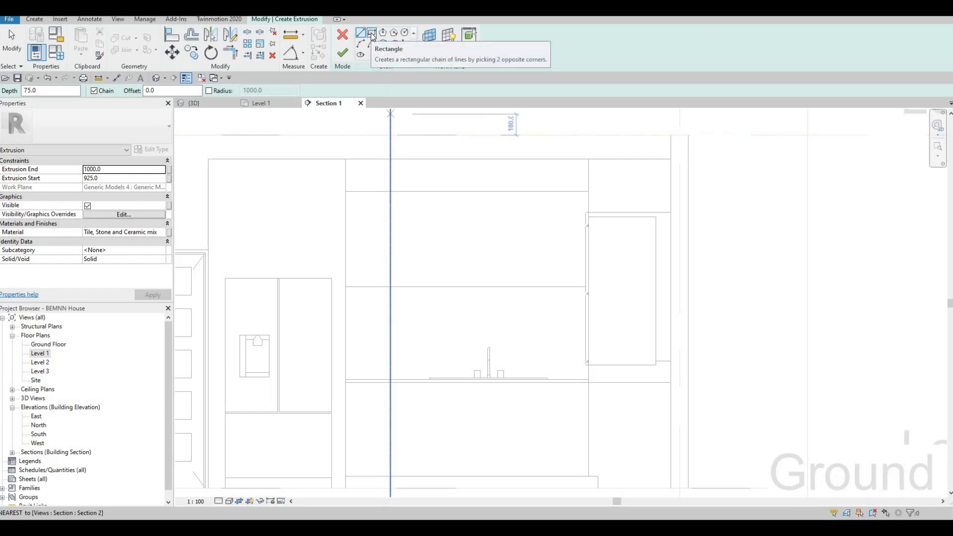
Step: Sketch a rectangle offset 10 mm inward from the wall cabinet face, spanning from its upper-left corner to the oven unit's edge
left_click(372, 35)
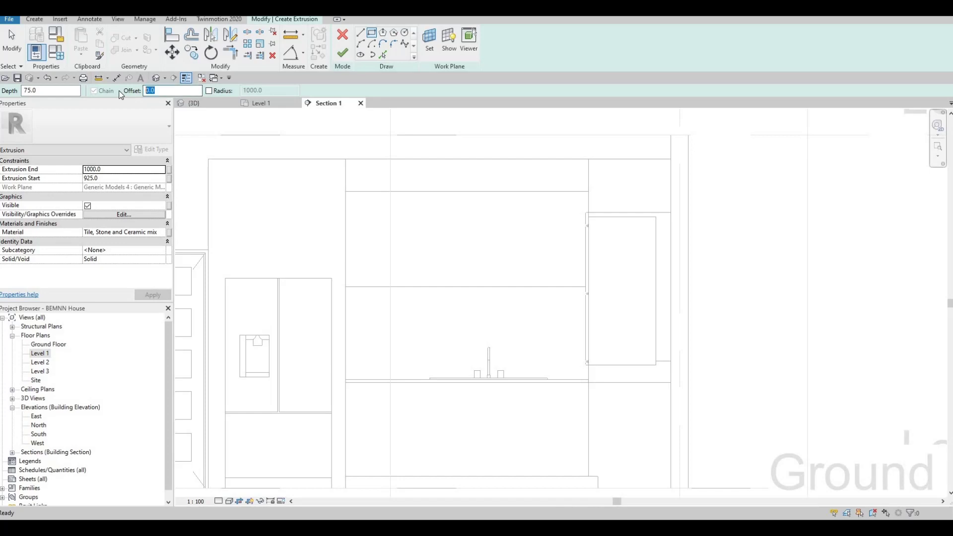
type("10")
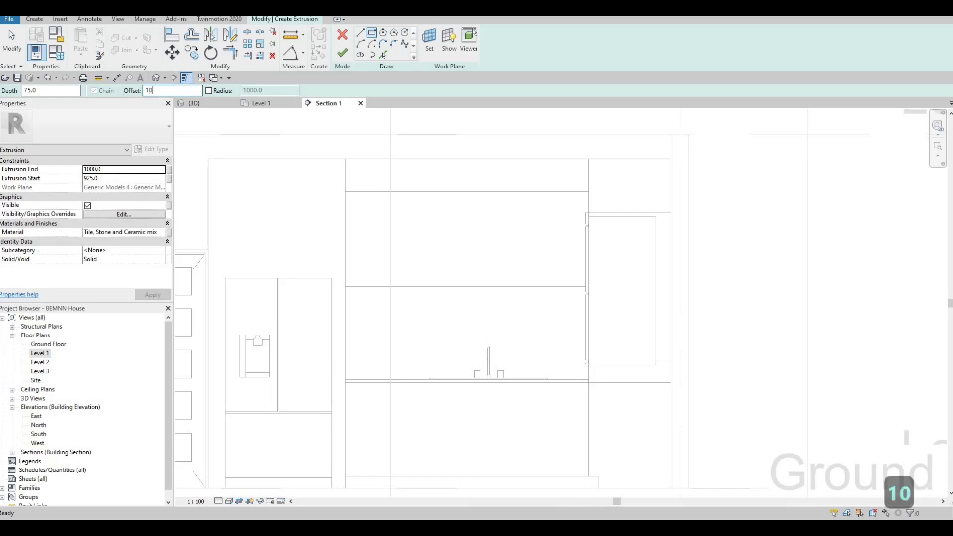
key("Return")
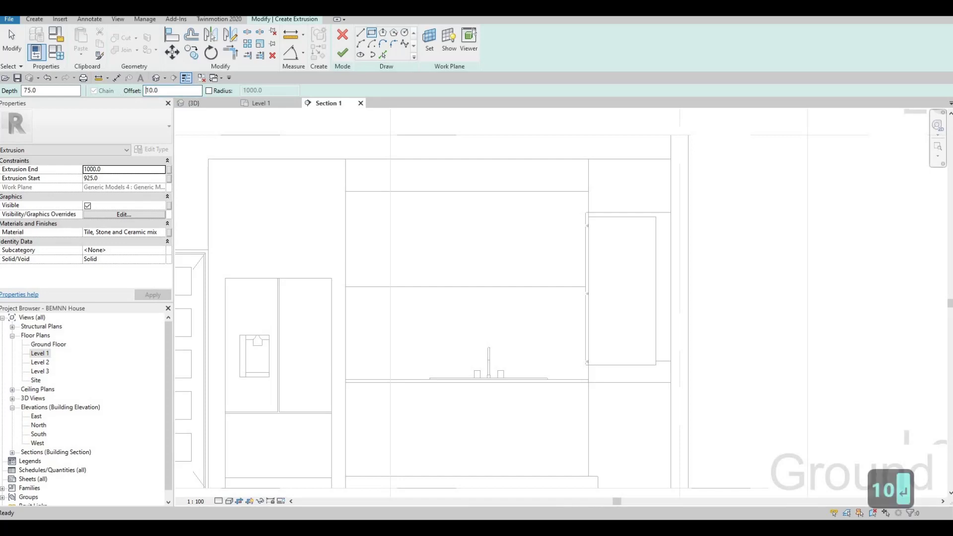
left_click(345, 193)
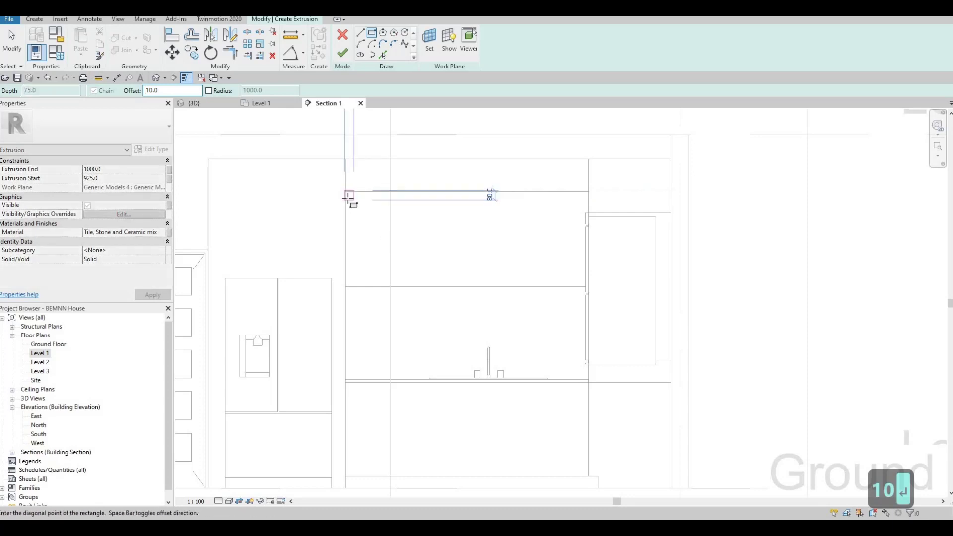
scroll(350, 195, "up", 5)
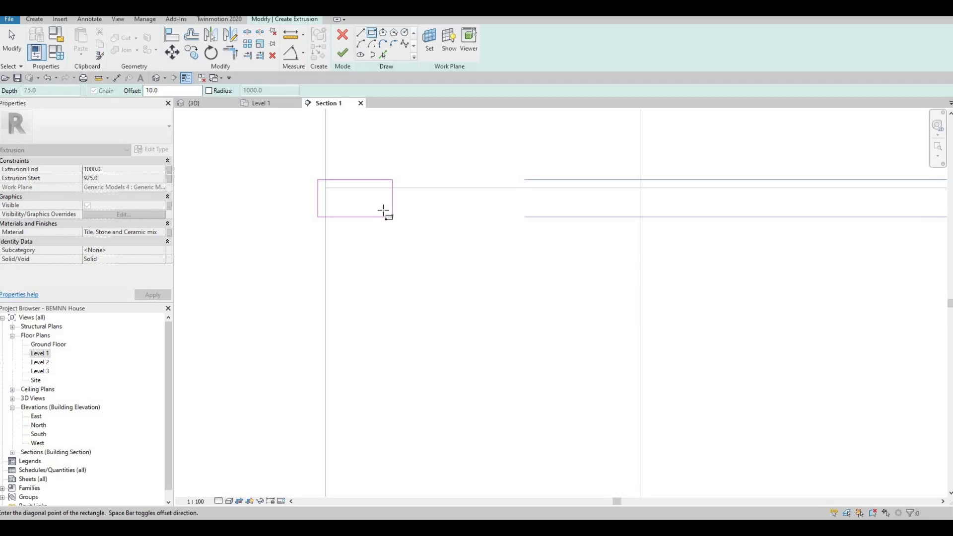
key("space")
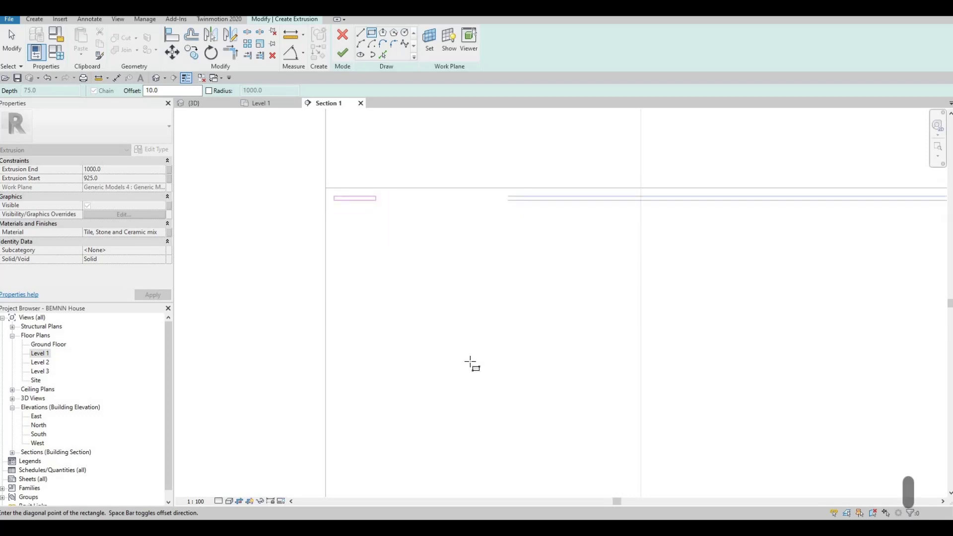
middle_click_drag(453, 356, 342, 281)
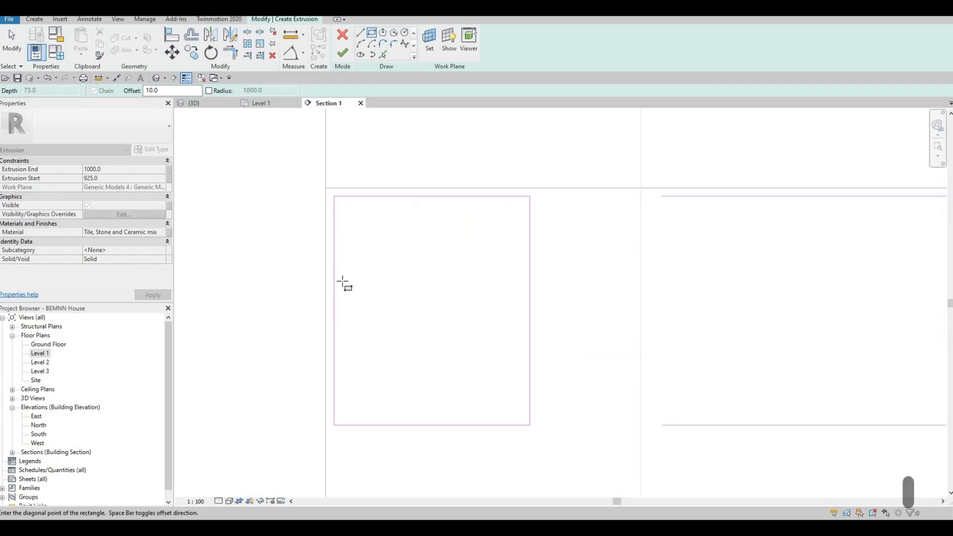
scroll(427, 332, "down", 1)
middle_click_drag(504, 354, 469, 328)
scroll(571, 387, "down", 2)
scroll(632, 418, "down", 1)
middle_click_drag(632, 417, 495, 314)
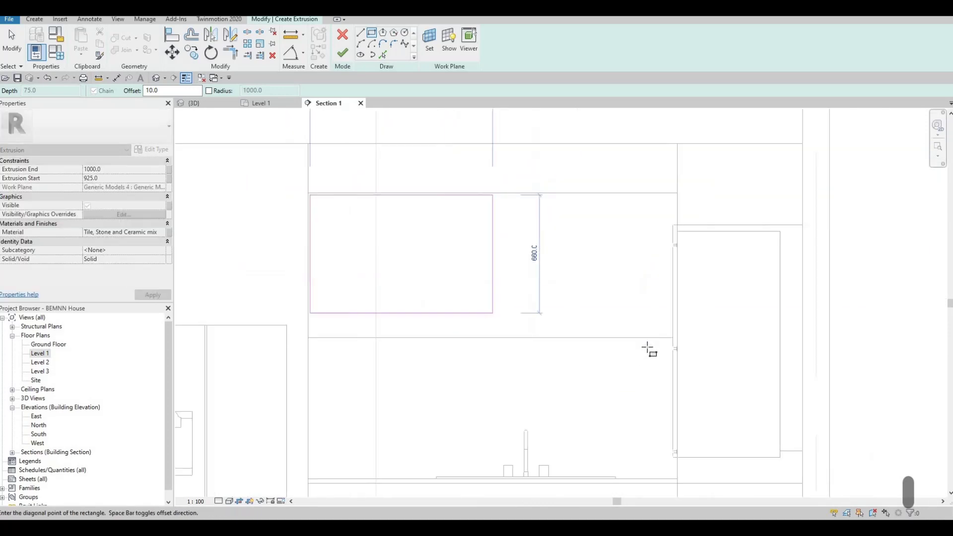
scroll(665, 336, "up", 2)
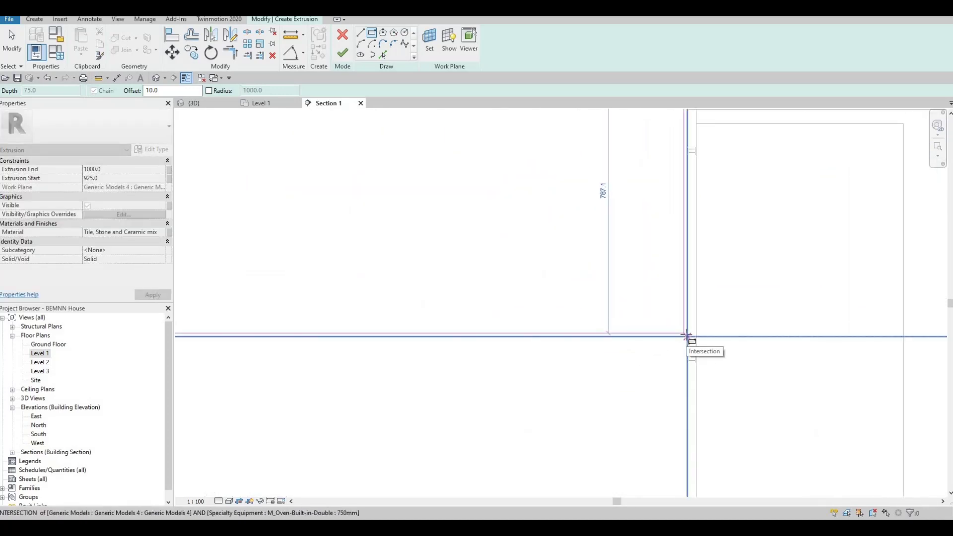
left_click(686, 336)
scroll(656, 334, "down", 2)
key("Escape")
key("Escape")
key("Escape")
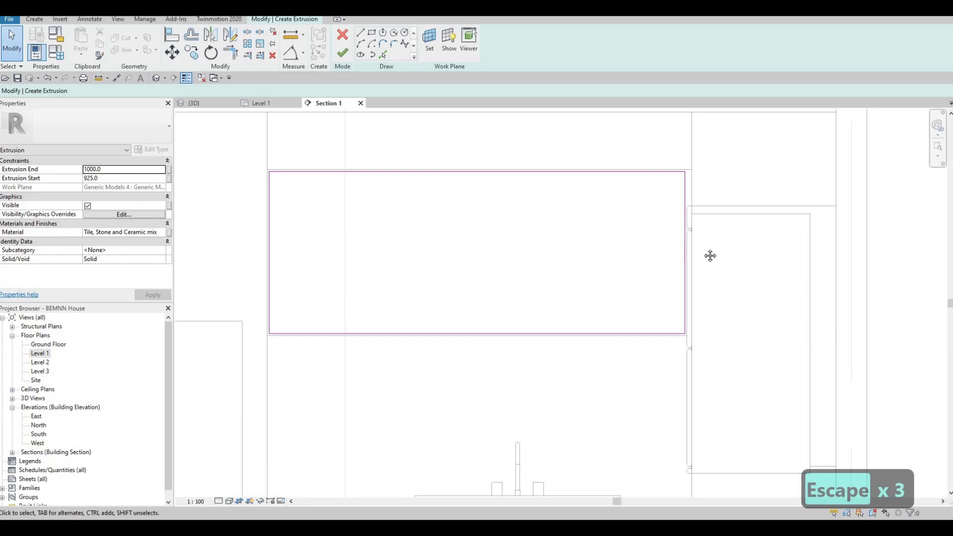
scroll(521, 260, "down", 1)
middle_click_drag(492, 262, 620, 253)
middle_click_drag(476, 207, 440, 203)
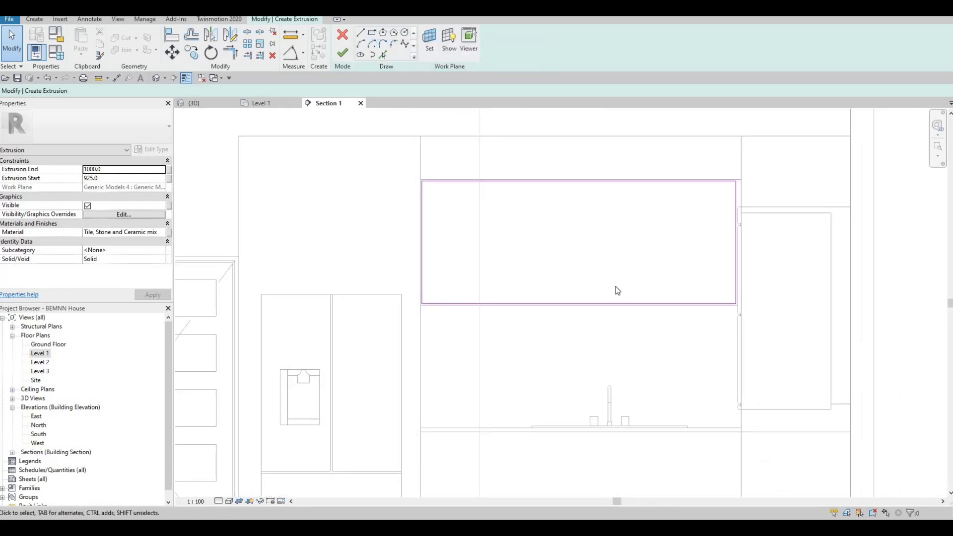
middle_click_drag(607, 304, 587, 291)
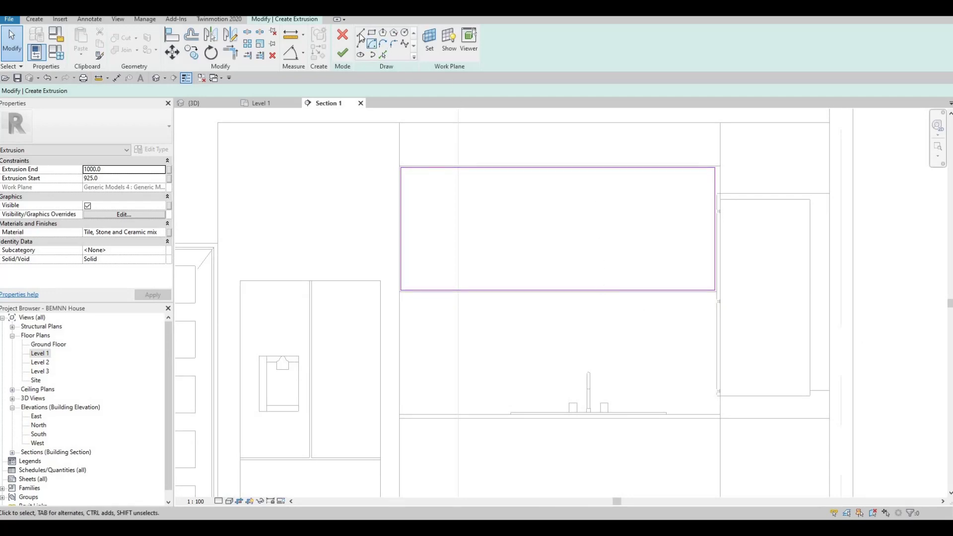
key("l")
key("i")
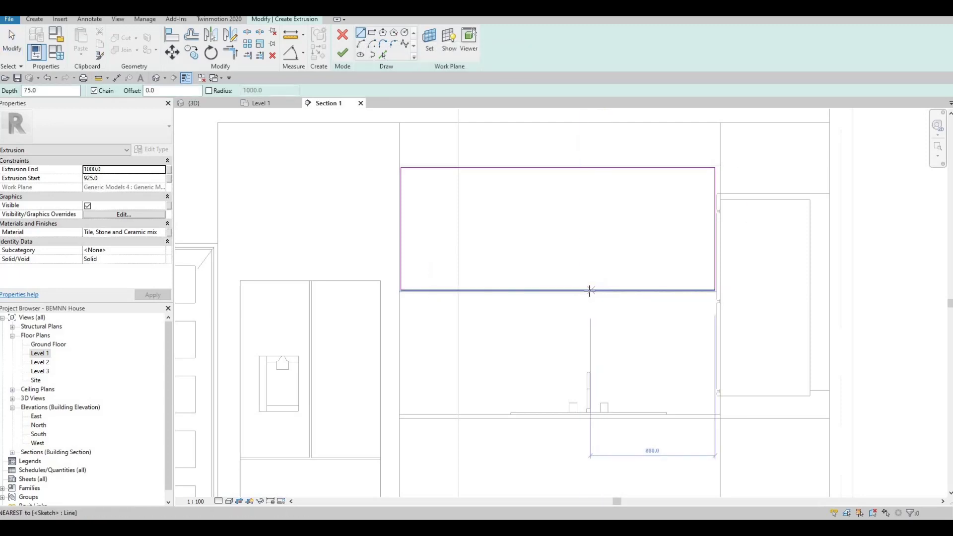
scroll(588, 291, "up", 2)
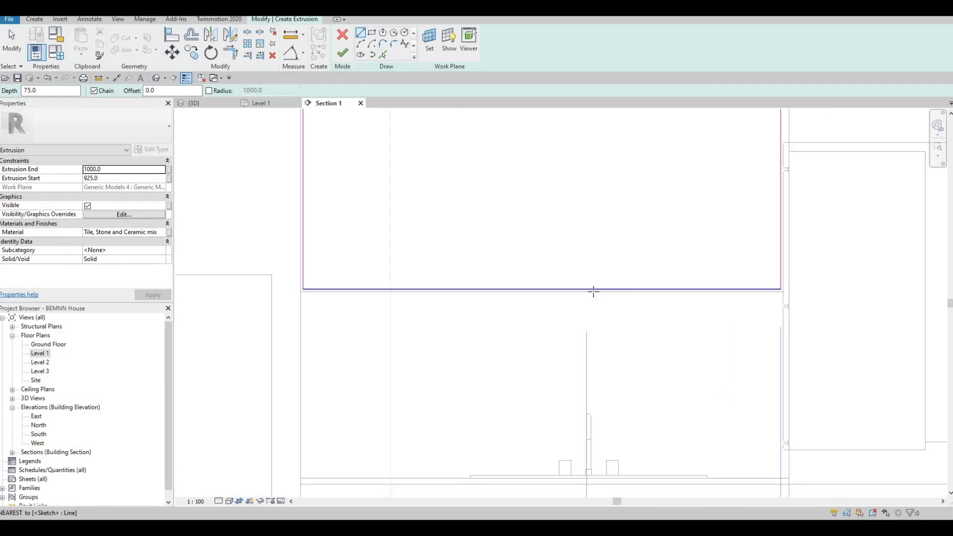
left_click(590, 289)
middle_click_drag(598, 218, 586, 346)
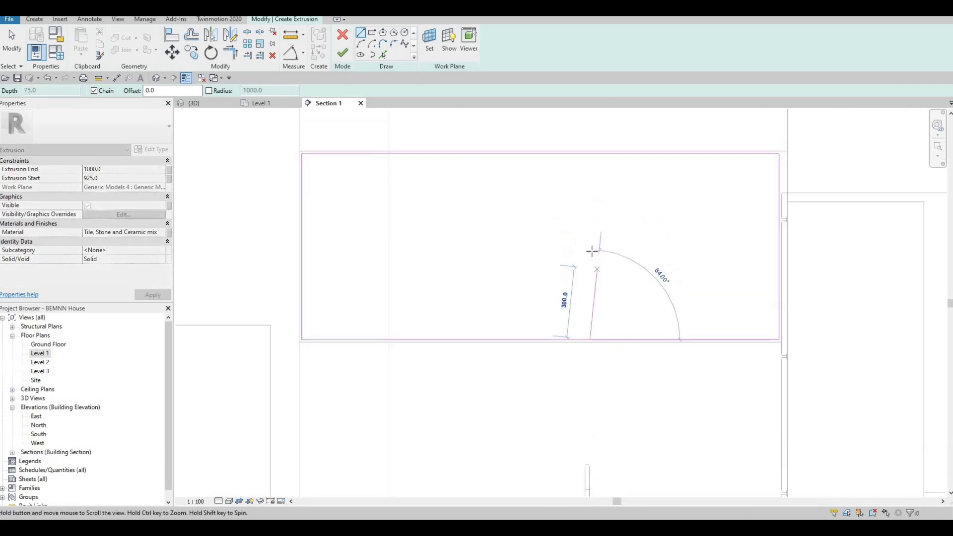
scroll(592, 250, "down", 1)
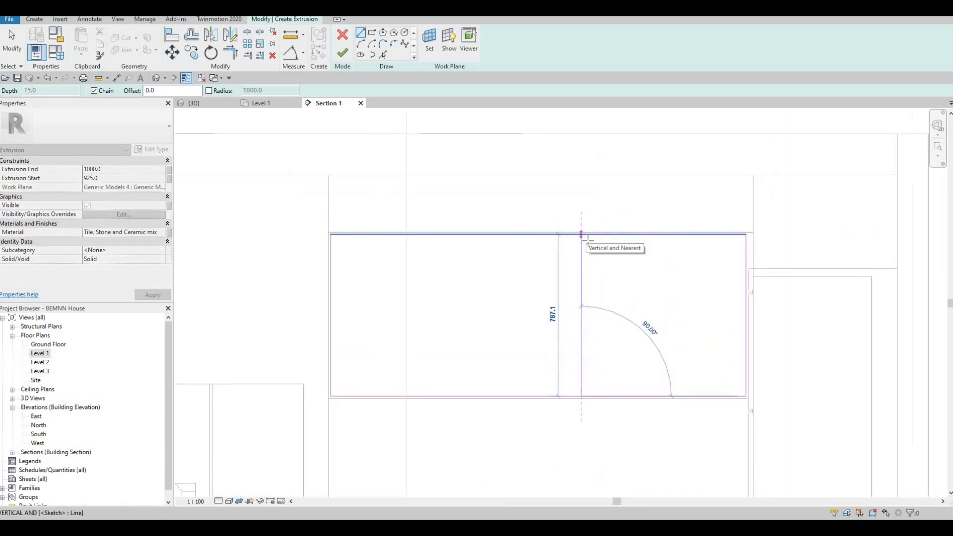
left_click(587, 237)
key("Escape")
key("Escape")
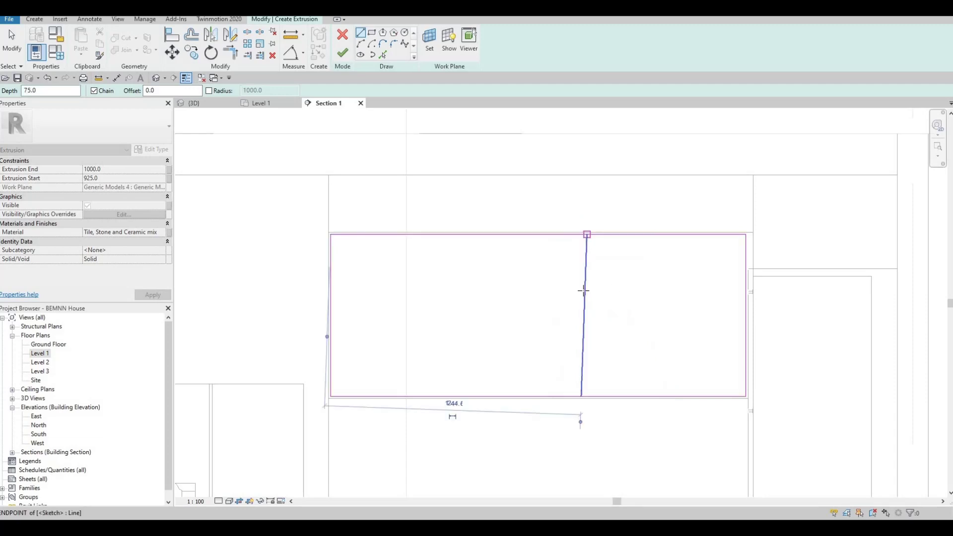
left_click(585, 283)
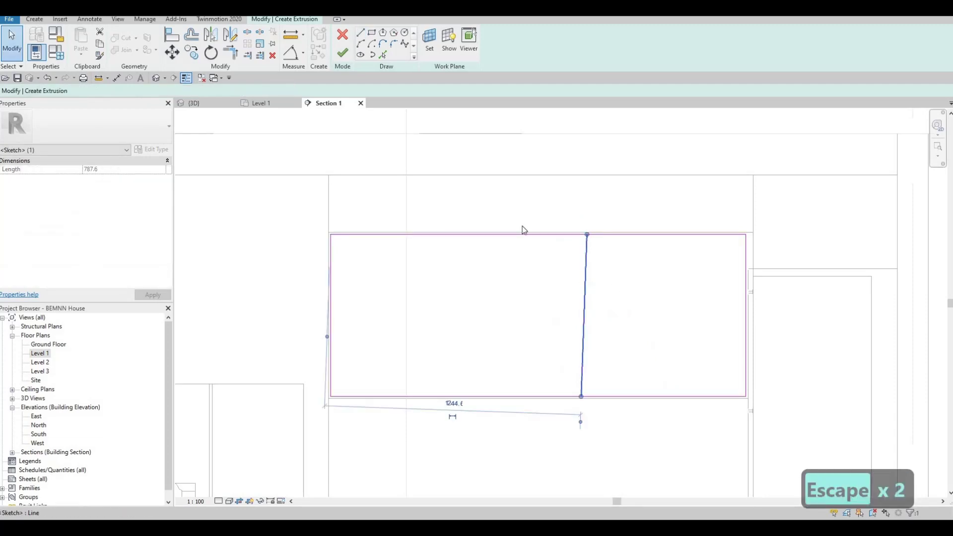
key("Delete")
Step: Draw a vertical divider line across the full height of the cabinet rectangle, 800 mm from its right edge
left_click(360, 36)
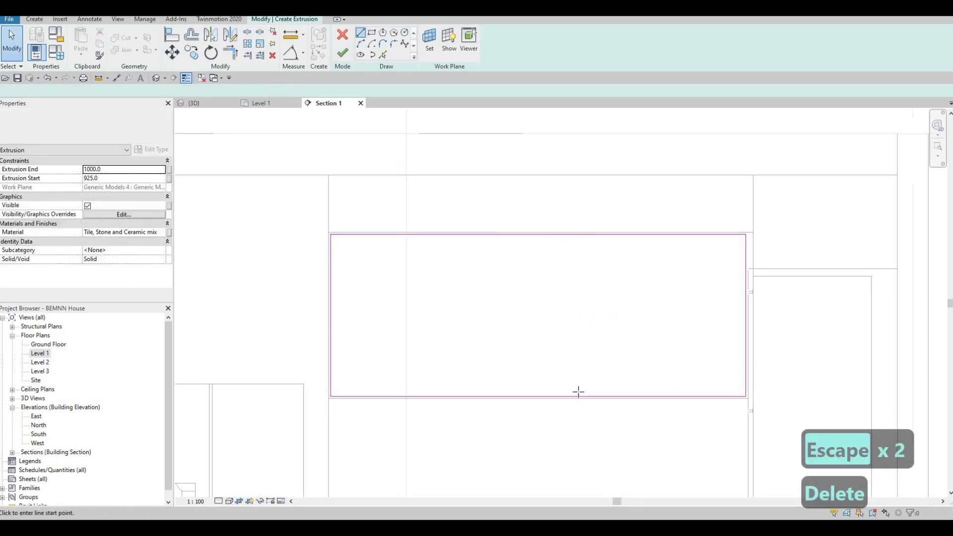
middle_click_drag(578, 390, 578, 273)
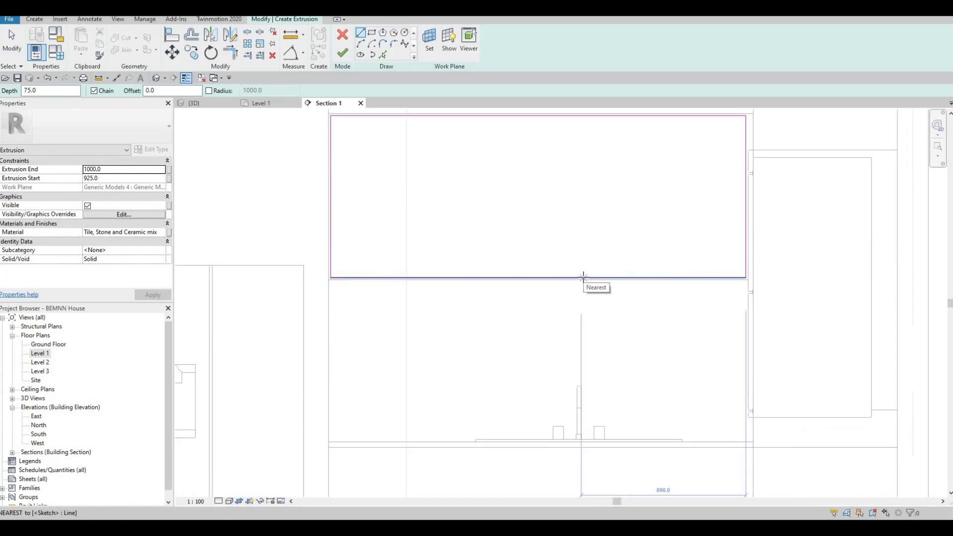
scroll(583, 277, "up", 1)
left_click(581, 277)
scroll(584, 209, "up", 8, "ctrl")
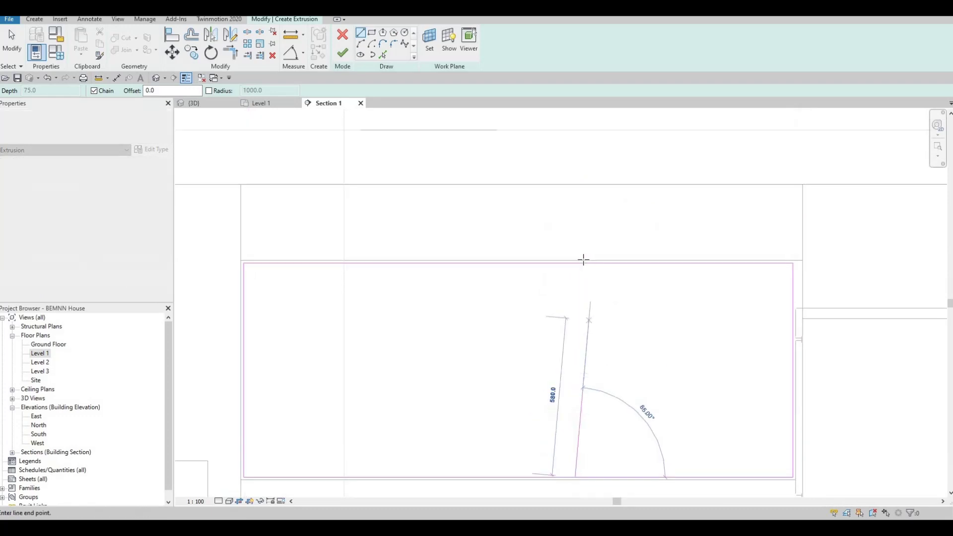
left_click(576, 263)
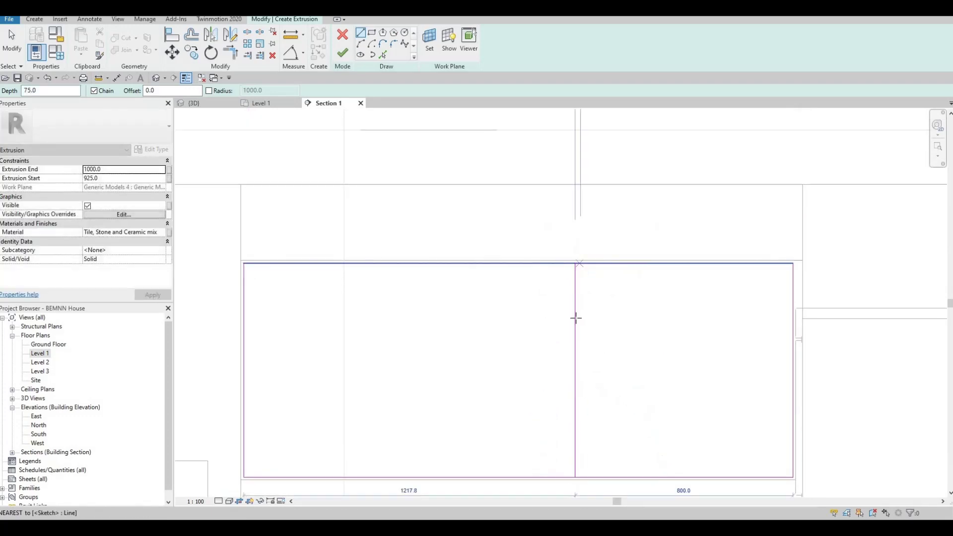
key("Escape")
Step: Draw three more full-height vertical dividers: 520 mm left of the first, 300 mm from the rectangle's right edge and 200 mm from its left edge
scroll(614, 304, "down", 2)
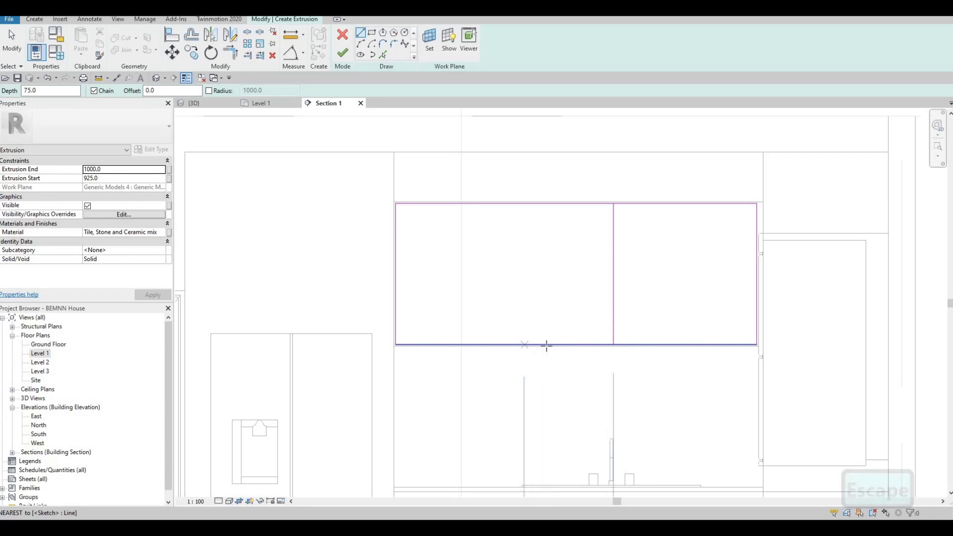
left_click(520, 344)
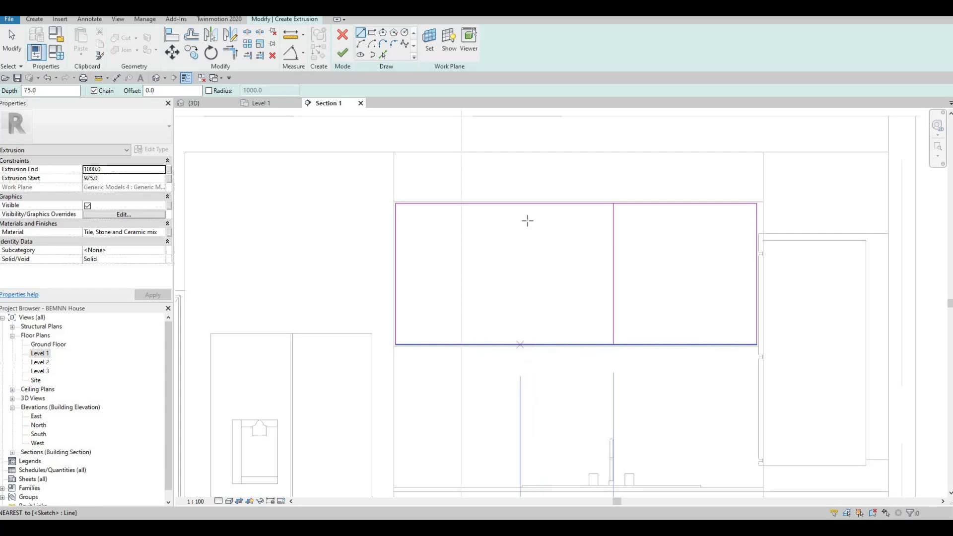
left_click(520, 204)
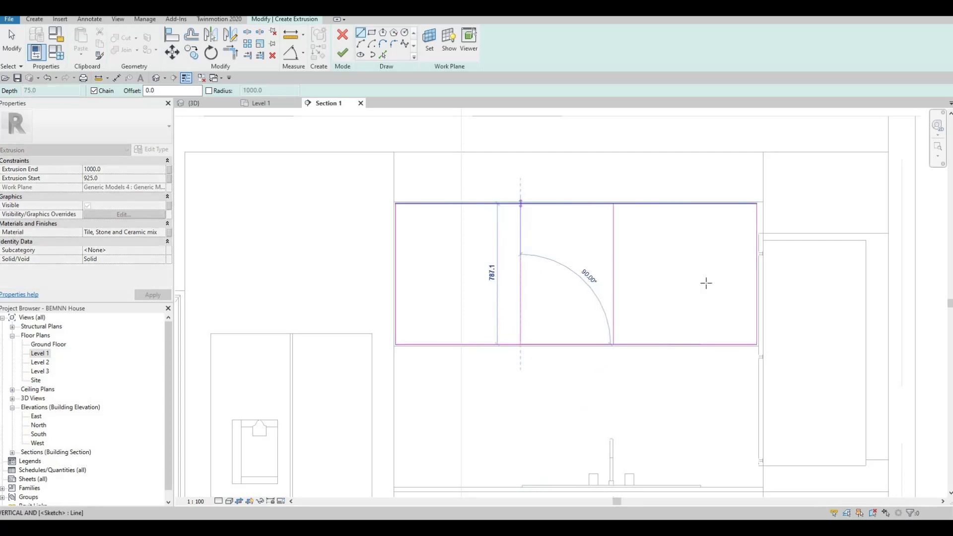
key("Escape")
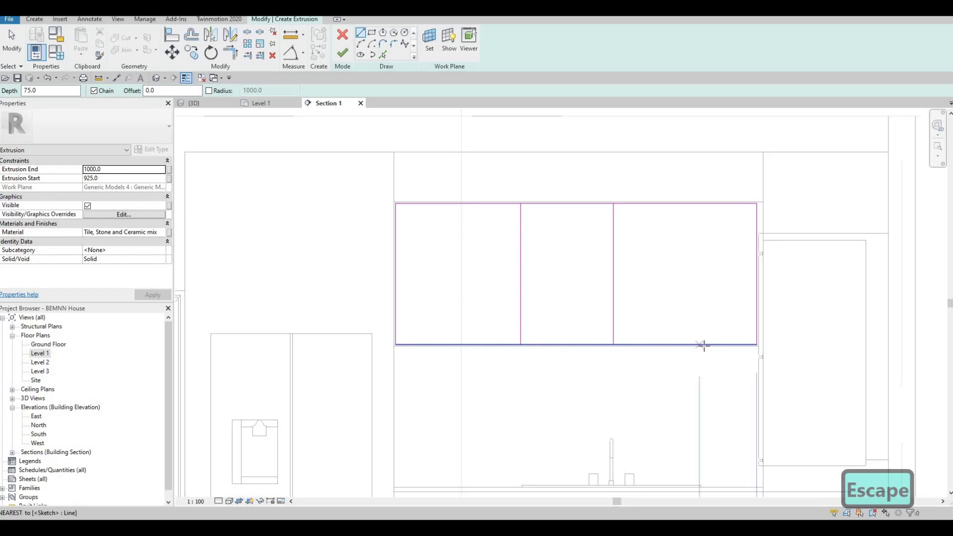
left_click(702, 344)
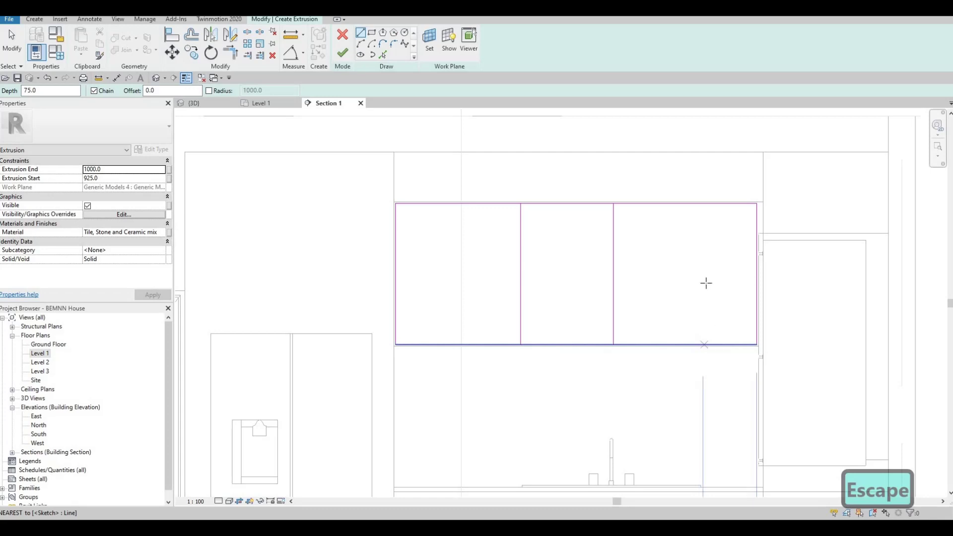
left_click(701, 203)
key("Escape")
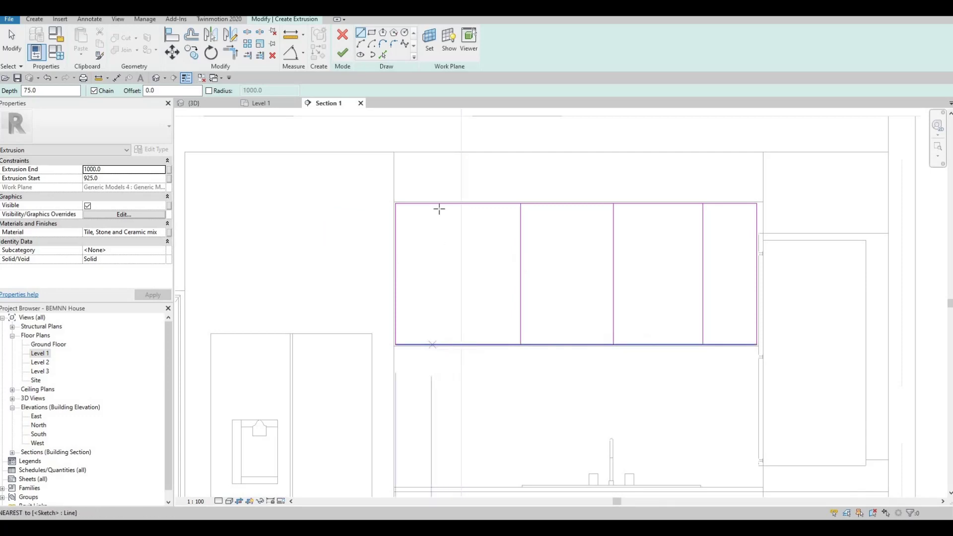
left_click(431, 345)
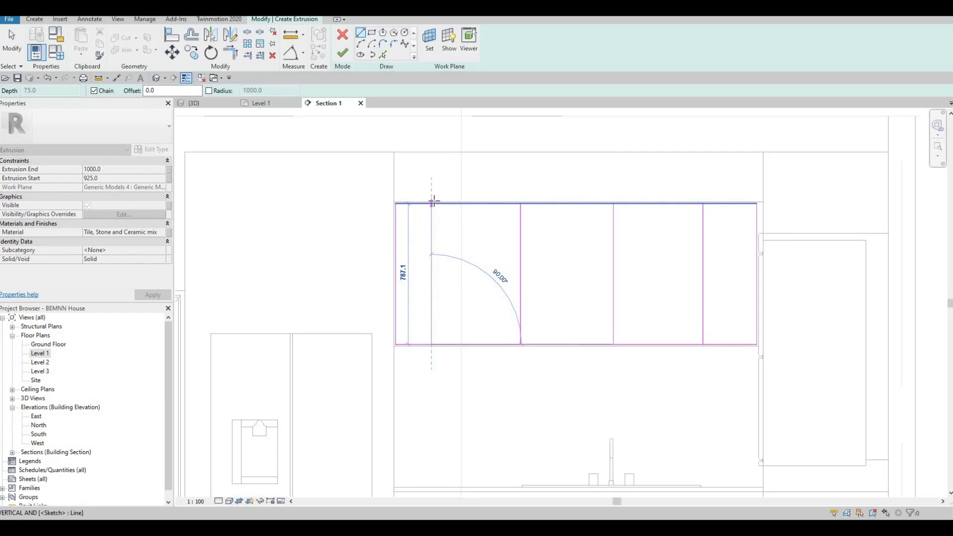
left_click(432, 202)
key("Escape")
Step: Set the spacing between the two middle divider lines to 500 mm by moving the left one
key("Escape")
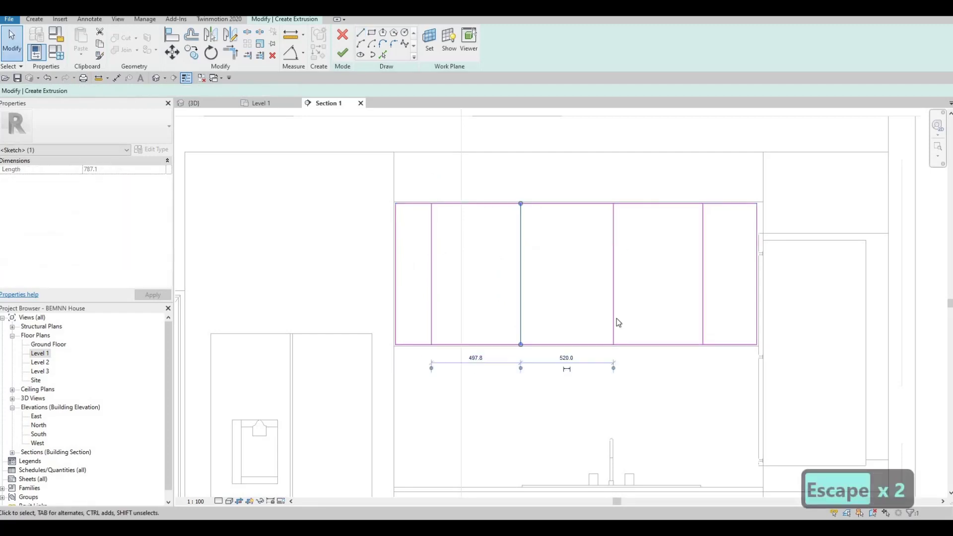
key("Escape")
left_click(702, 317)
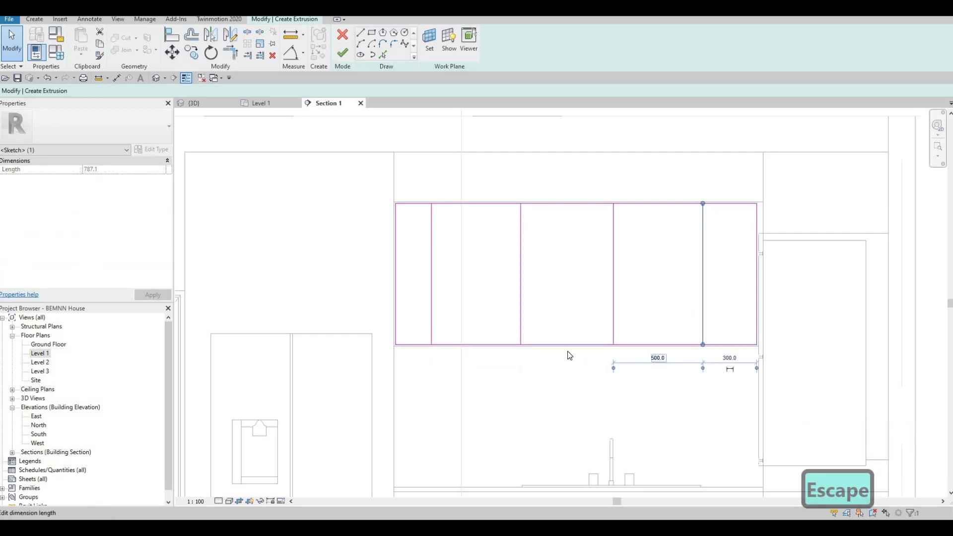
key("Escape")
left_click(521, 280)
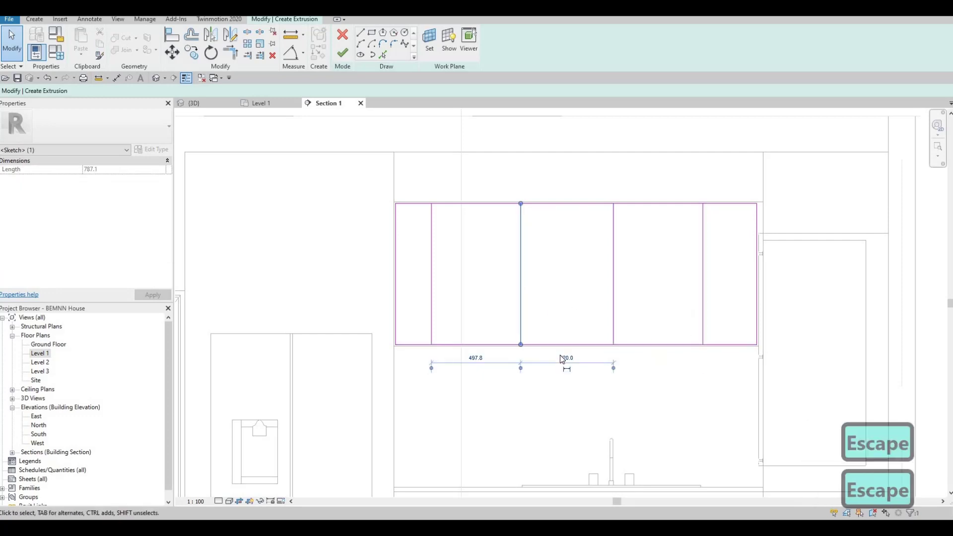
left_click(559, 356)
type("500")
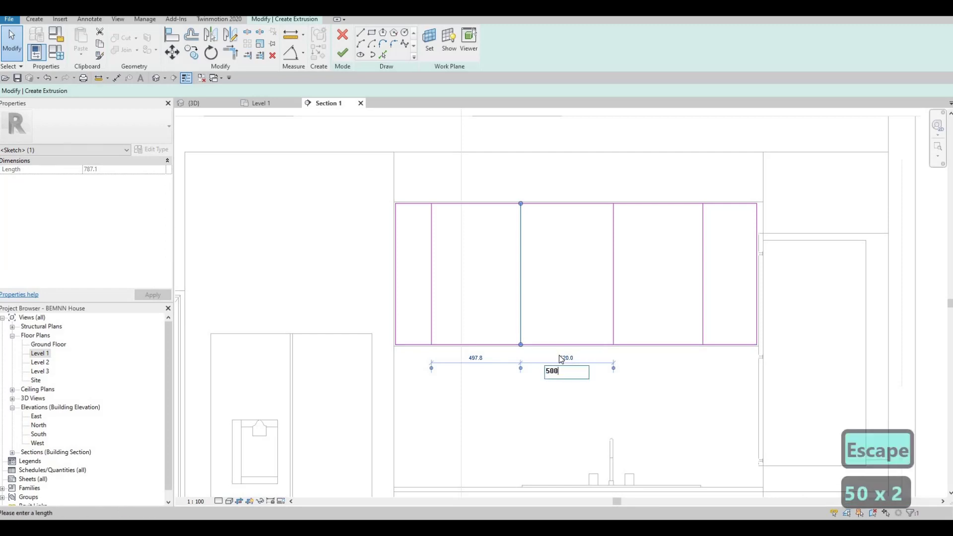
key("Return")
key("Escape")
key("Escape")
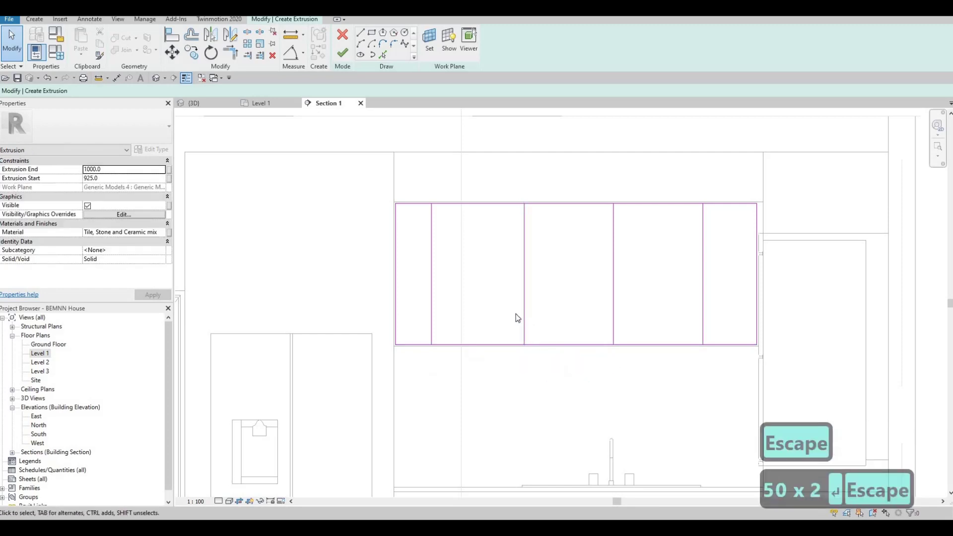
Step: Set the leftmost divider's distance to the neighbouring divider to 500 mm
left_click(431, 277)
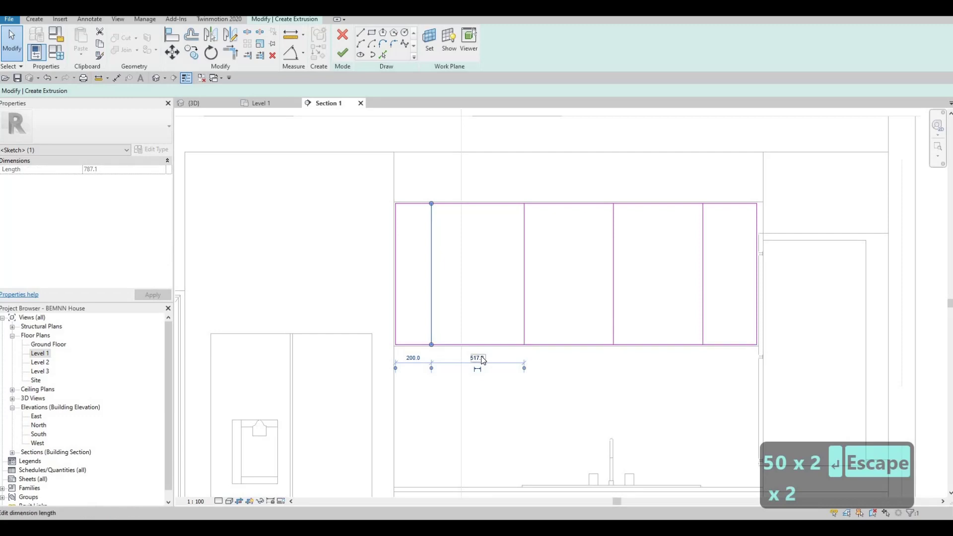
left_click(481, 358)
type("500")
key("Return")
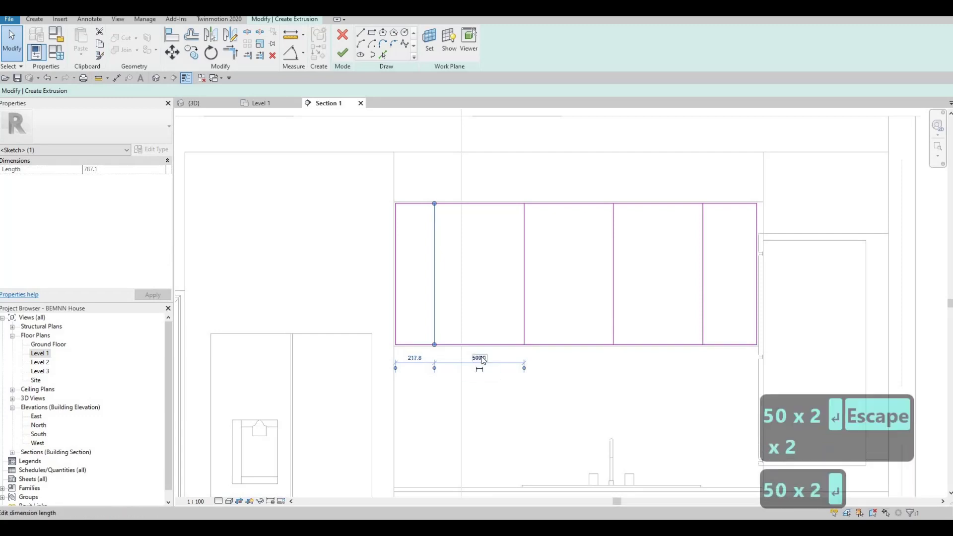
key("Escape")
key("Escape")
key("Escape")
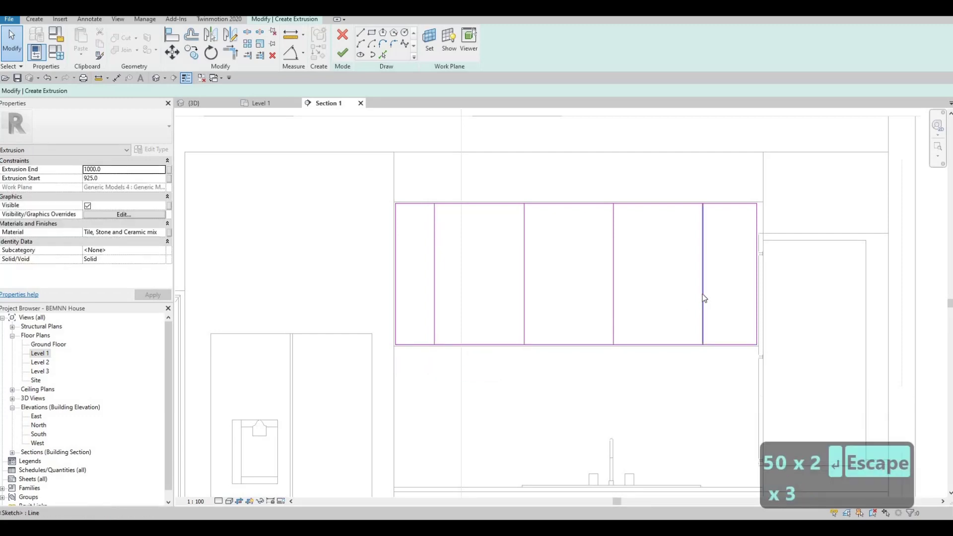
left_click(704, 298)
key("Escape")
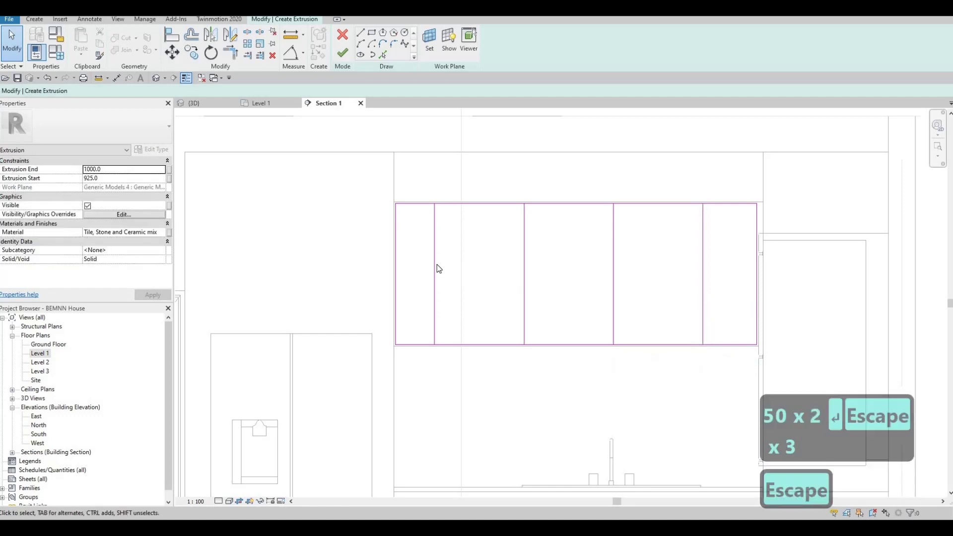
left_click(436, 265)
key("Escape")
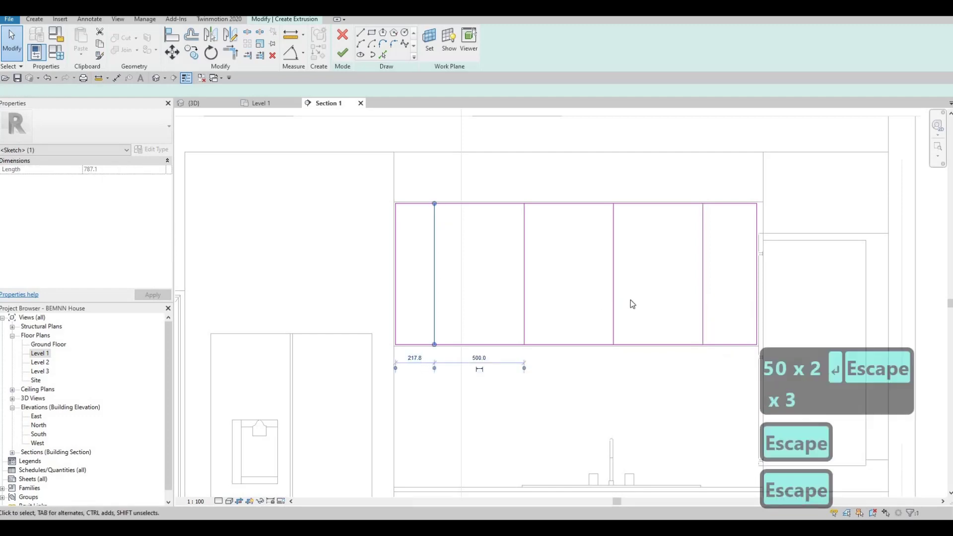
key("Escape")
Step: Add a parallel copy of each of the four vertical divider lines, offset 10 mm to its left
scroll(634, 314, "down", 1)
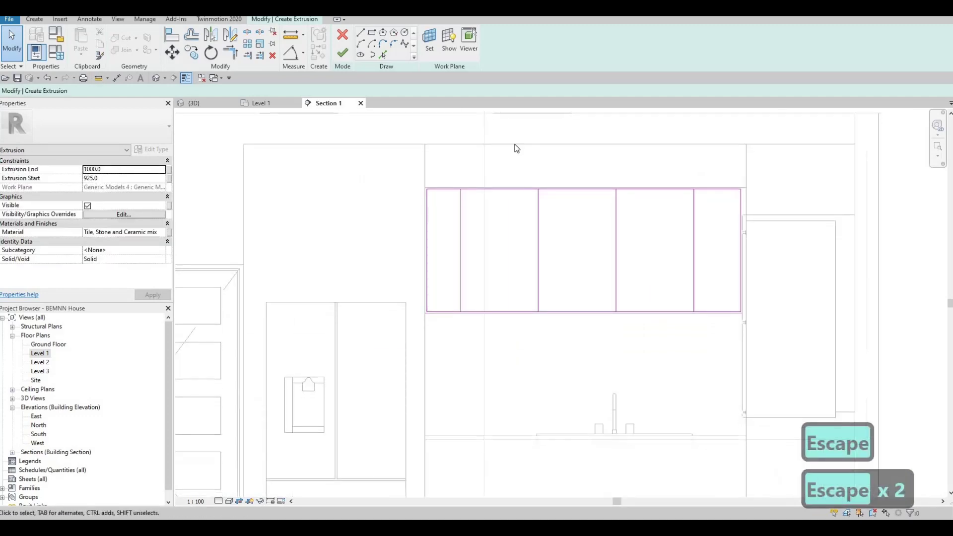
scroll(641, 298, "up", 1)
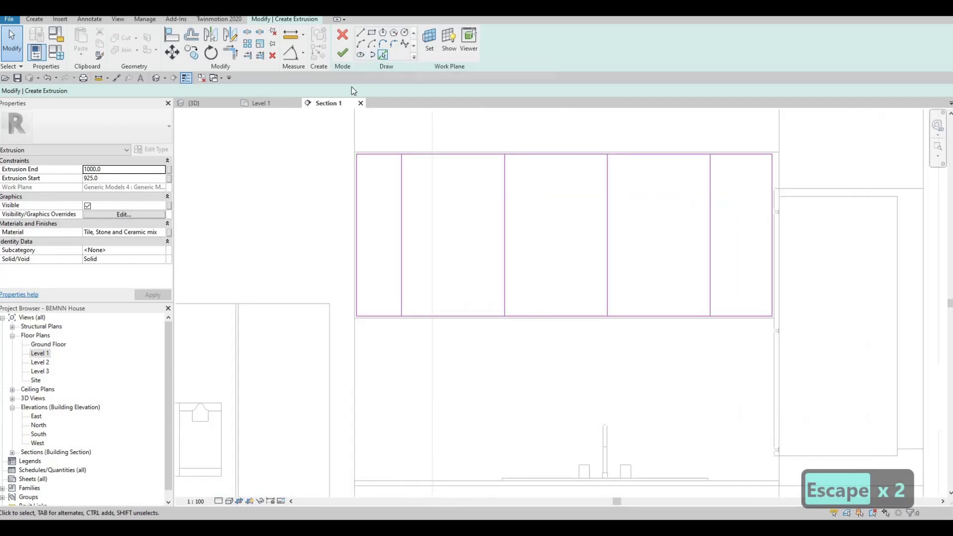
left_click(383, 55)
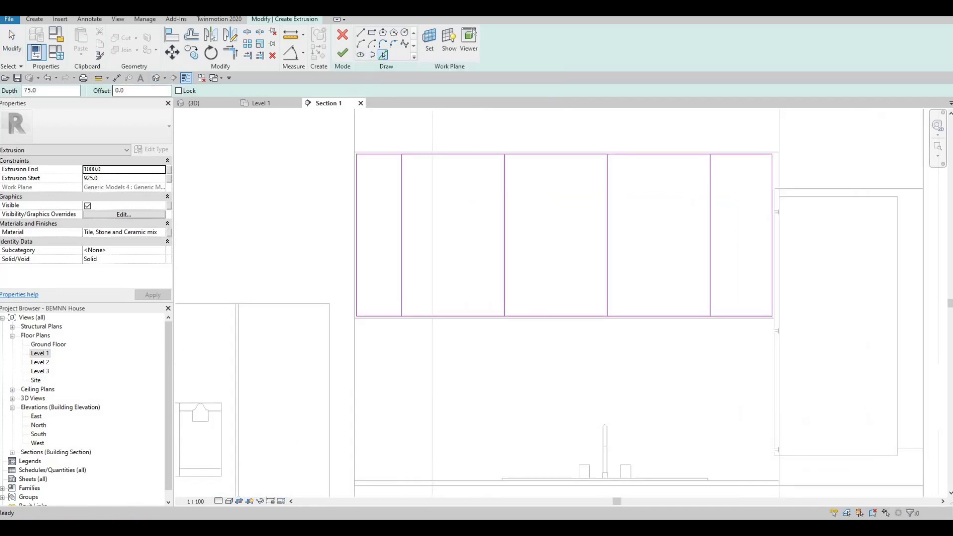
type("10")
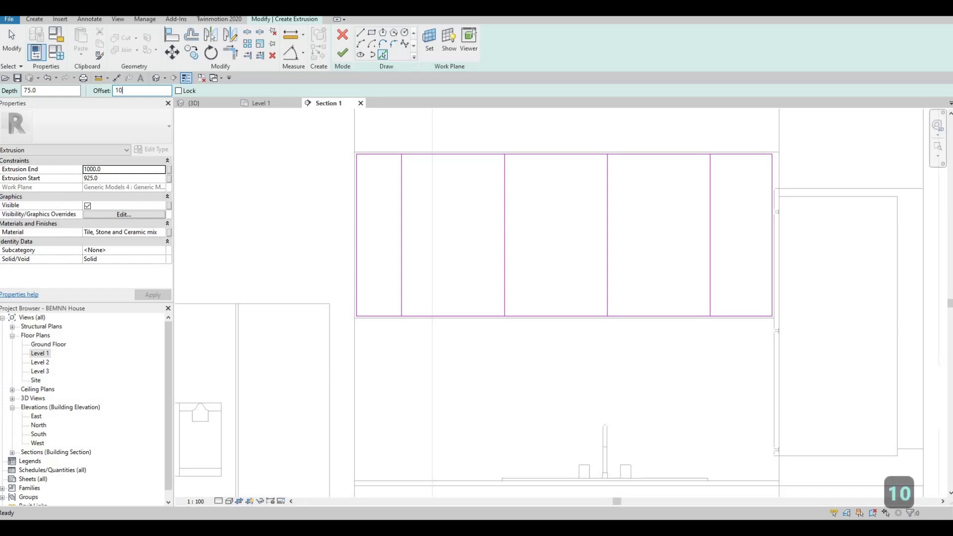
left_click(401, 238)
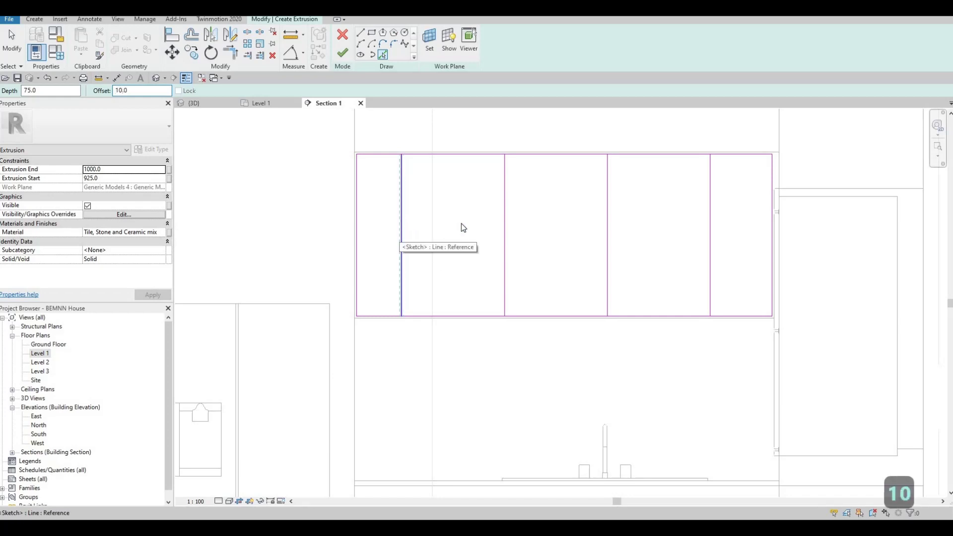
left_click(504, 212)
left_click(607, 204)
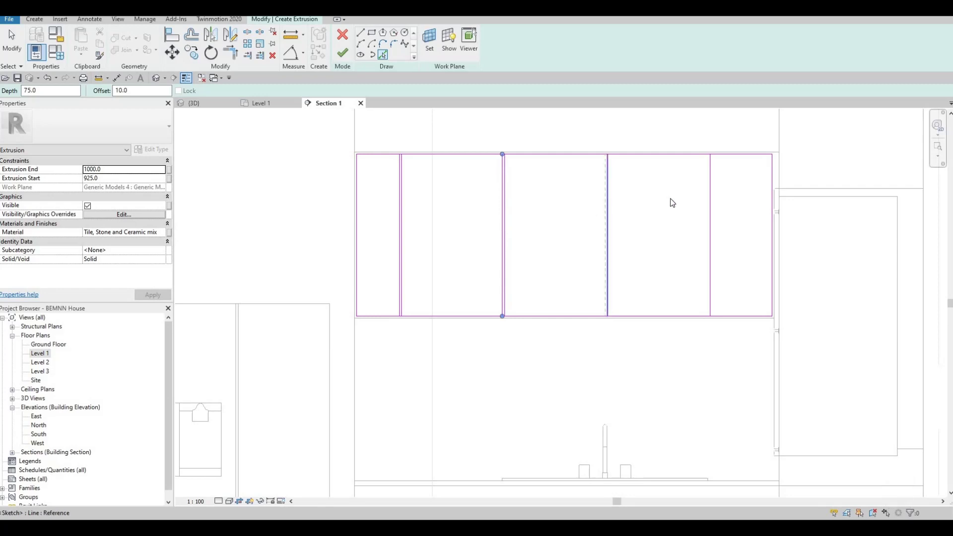
left_click(708, 198)
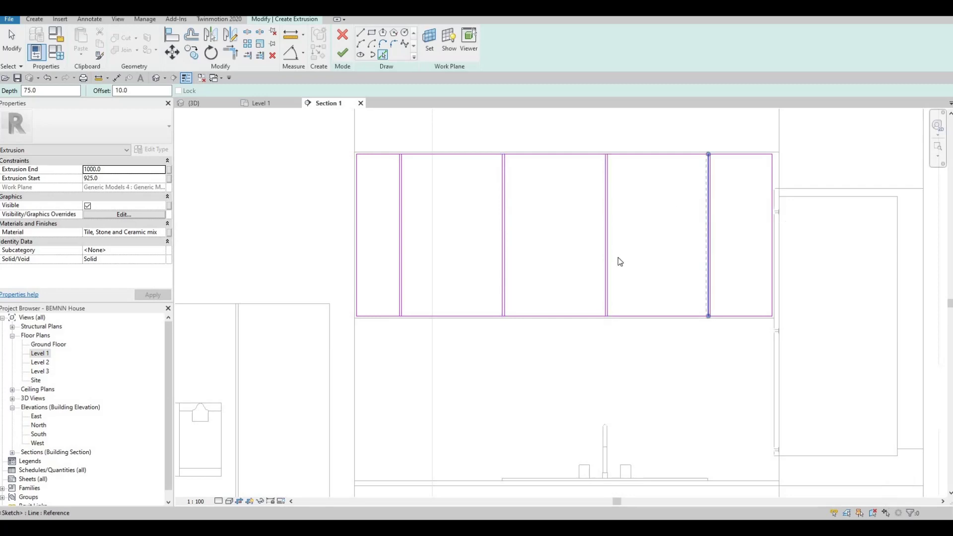
key("Escape")
key("Escape")
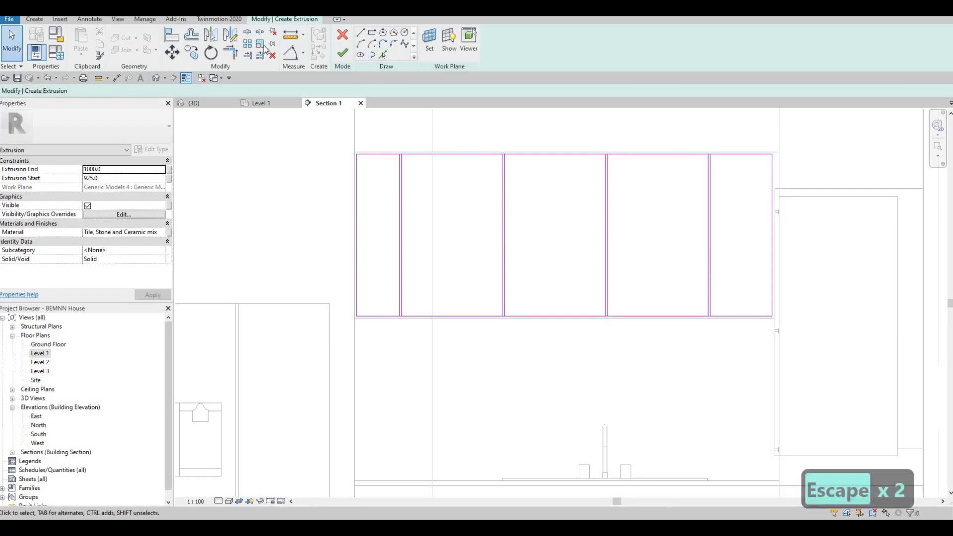
Step: Split the cabinet rectangle's top edge inside the two leftmost 10 mm gaps, keeping the inner segments
key("s")
key("l")
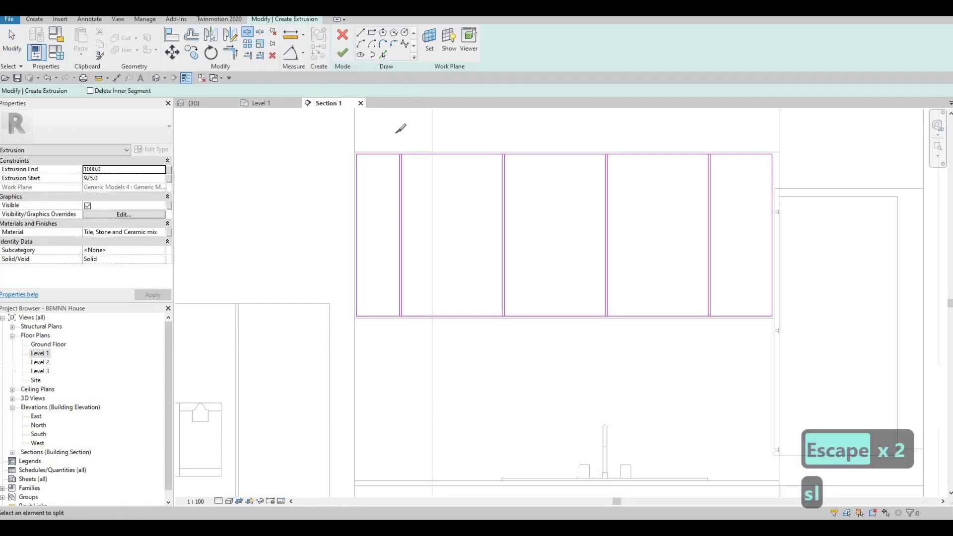
scroll(397, 149, "up", 4)
scroll(399, 153, "up", 2)
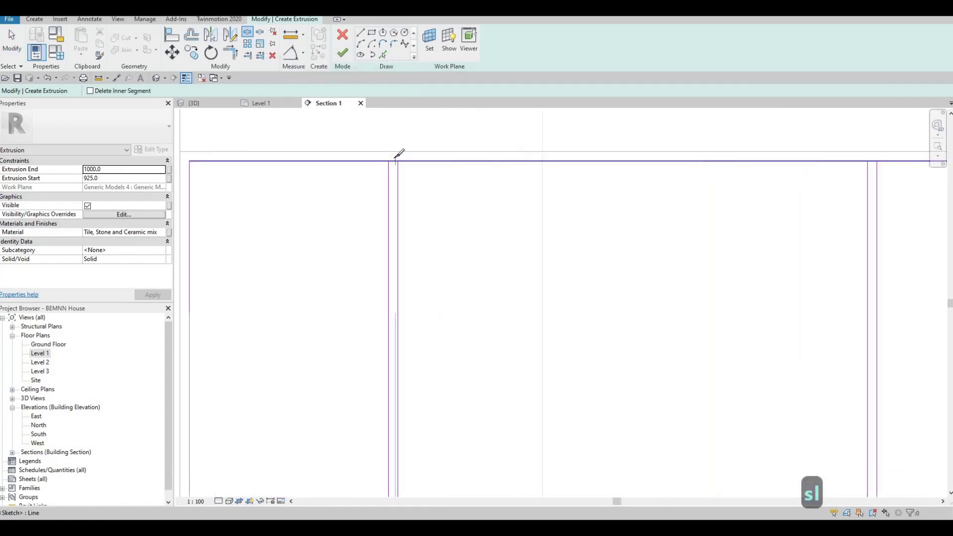
scroll(714, 157, "up", 2)
left_click(709, 160)
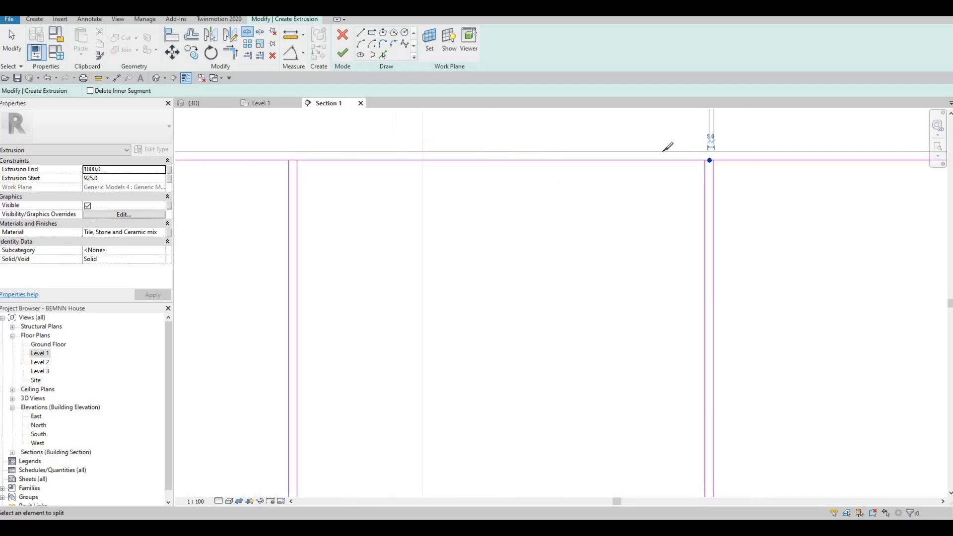
Step: Split the rectangle's top edge inside the two rightmost 10 mm gaps
scroll(661, 151, "down", 4)
middle_click_drag(903, 175, 616, 172)
scroll(623, 159, "up", 4)
scroll(624, 153, "up", 1)
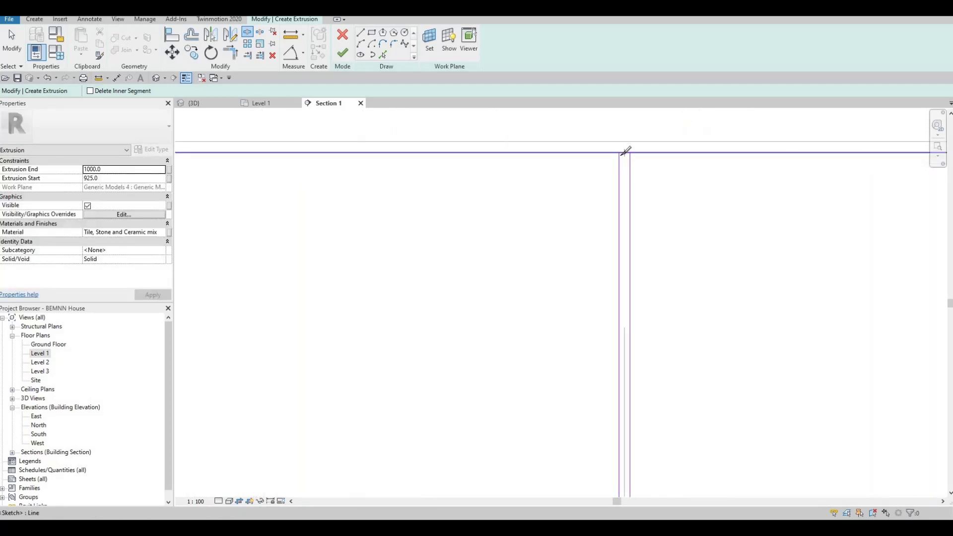
left_click(624, 153)
scroll(598, 148, "down", 3)
middle_click_drag(889, 159, 643, 158)
scroll(643, 154, "up", 3)
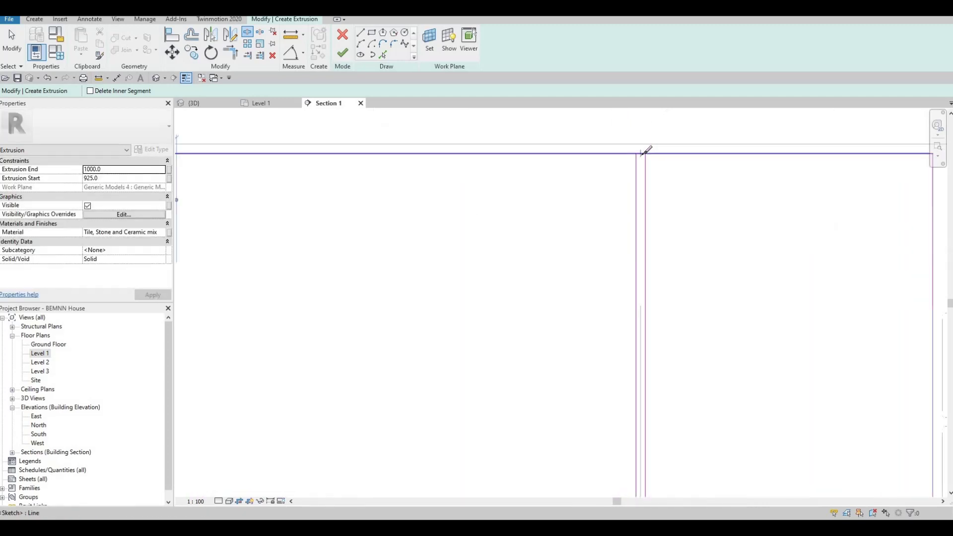
left_click(642, 152)
Step: Split the rectangle's bottom edge inside the two rightmost 10 mm gaps
scroll(631, 314, "down", 3)
scroll(647, 290, "up", 5)
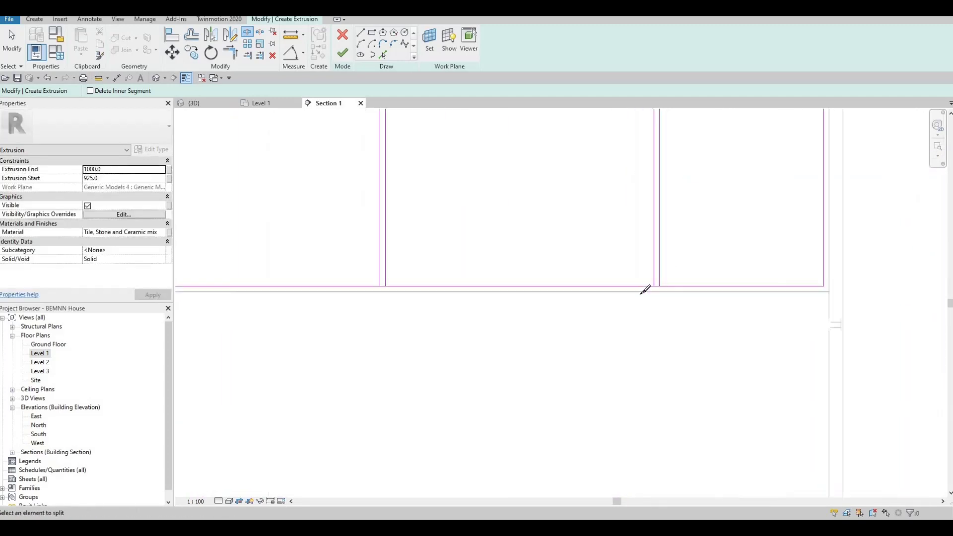
left_click(649, 289)
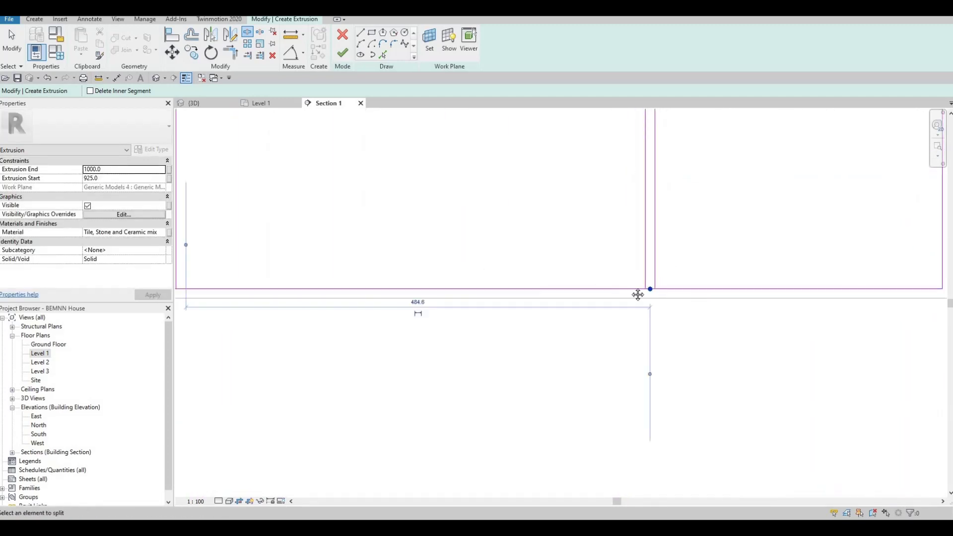
scroll(602, 287, "down", 2)
middle_click_drag(389, 296, 560, 311)
scroll(556, 303, "up", 4)
left_click(556, 311)
scroll(496, 298, "down", 2)
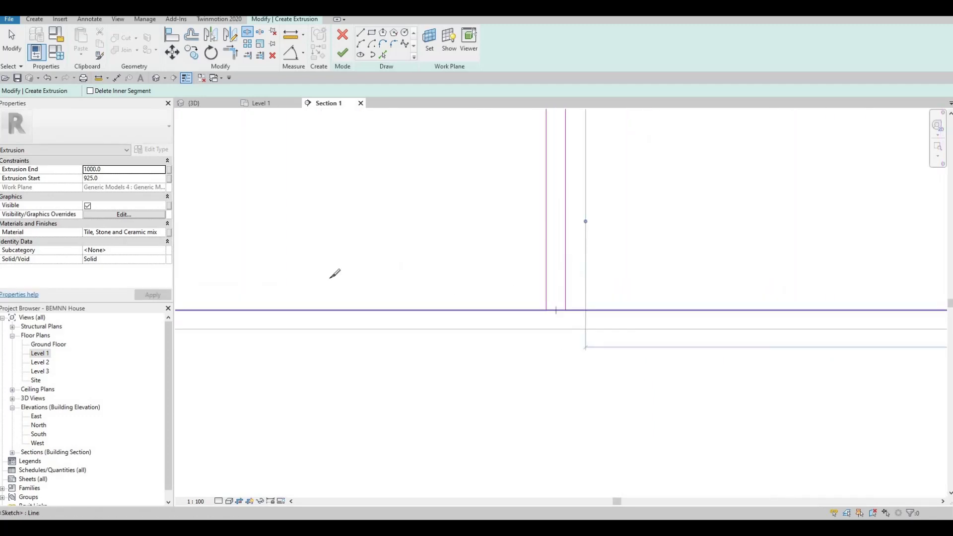
Step: Split the rectangle's bottom edge inside the two leftmost 10 mm gaps and end the Split command
middle_click_drag(331, 277, 653, 292)
scroll(596, 316, "down", 1)
scroll(615, 312, "up", 3)
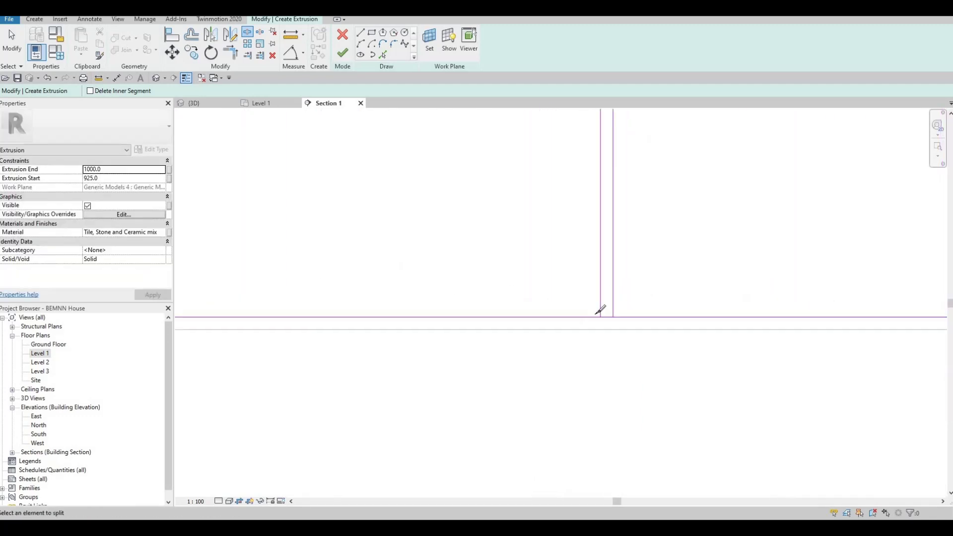
scroll(564, 323, "down", 3)
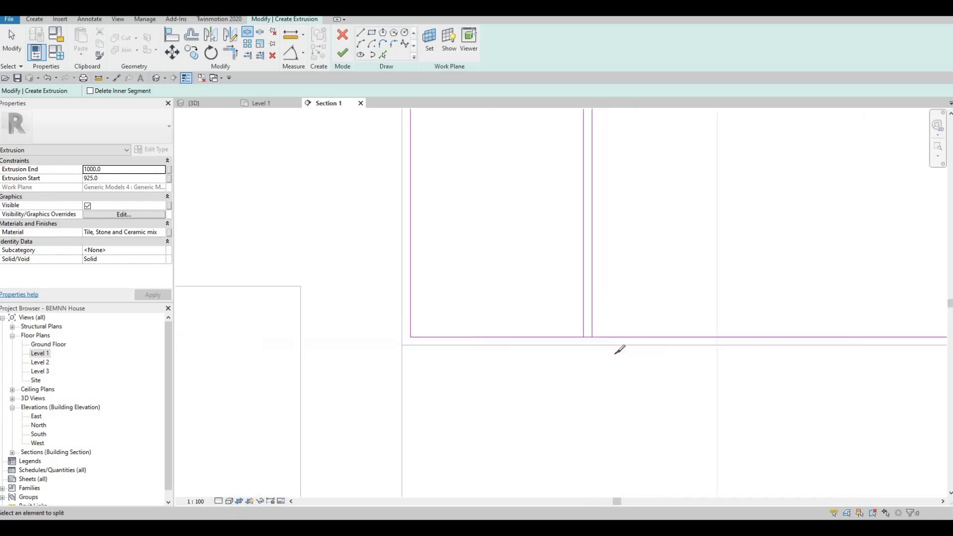
scroll(615, 342, "up", 3)
left_click(606, 332)
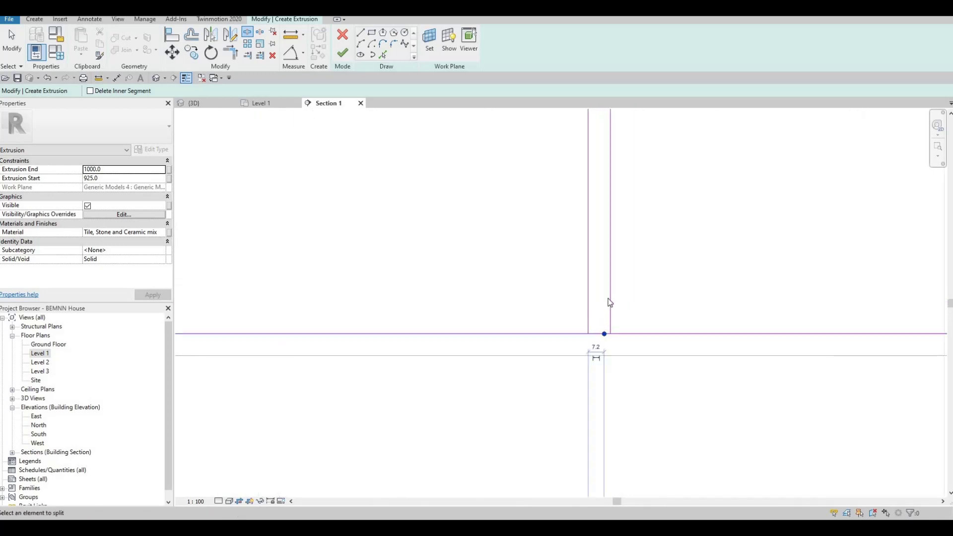
scroll(600, 332, "down", 2)
key("Escape")
key("Escape")
key("Escape")
Step: Trim the bottom edge to the divider lines on both sides of the leftmost gap, forming two panel corners
scroll(593, 340, "down", 1)
key("t")
key("r")
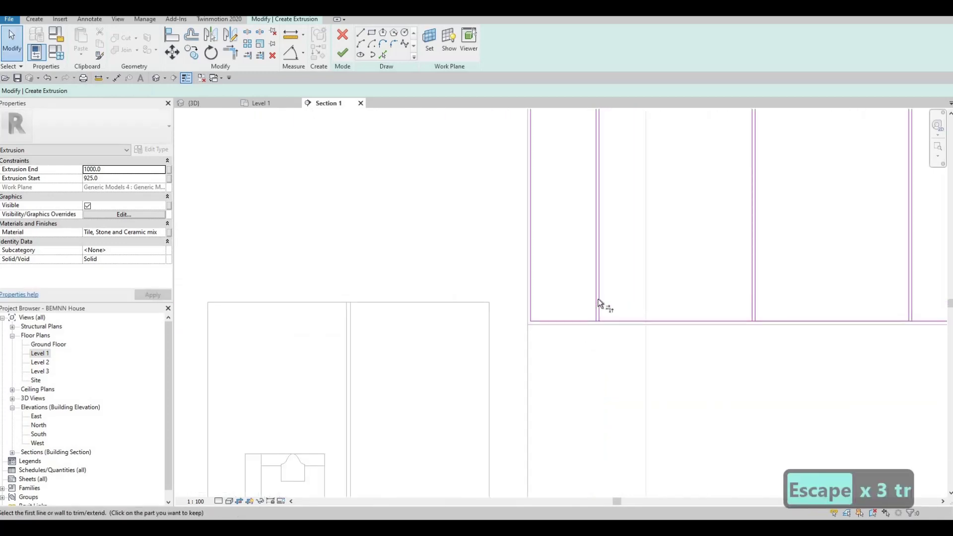
scroll(599, 298, "up", 2)
left_click(585, 311)
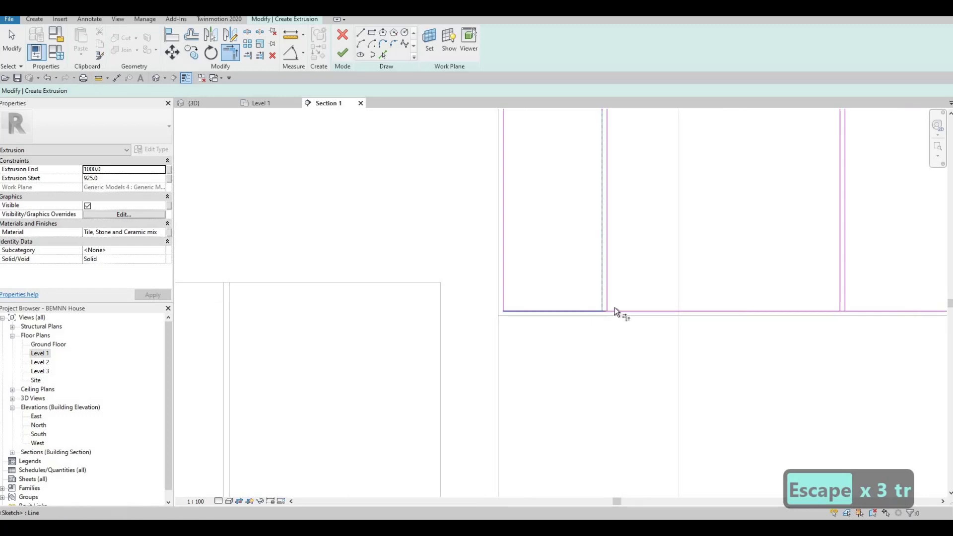
left_click(608, 301)
left_click(616, 310)
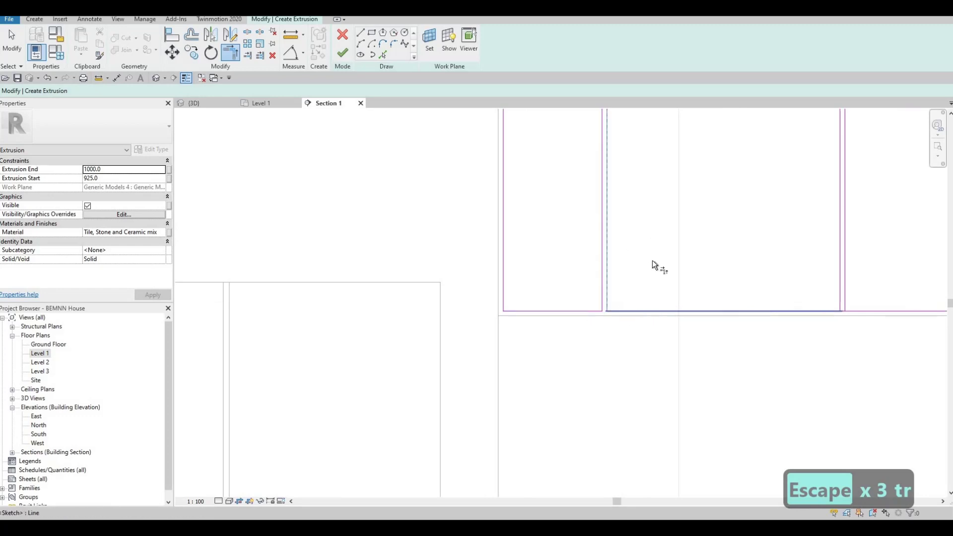
Step: Trim the bottom corners on both sides of the second gap from the left
middle_click_drag(646, 286, 645, 302)
scroll(647, 293, "down", 2)
scroll(649, 291, "up", 3)
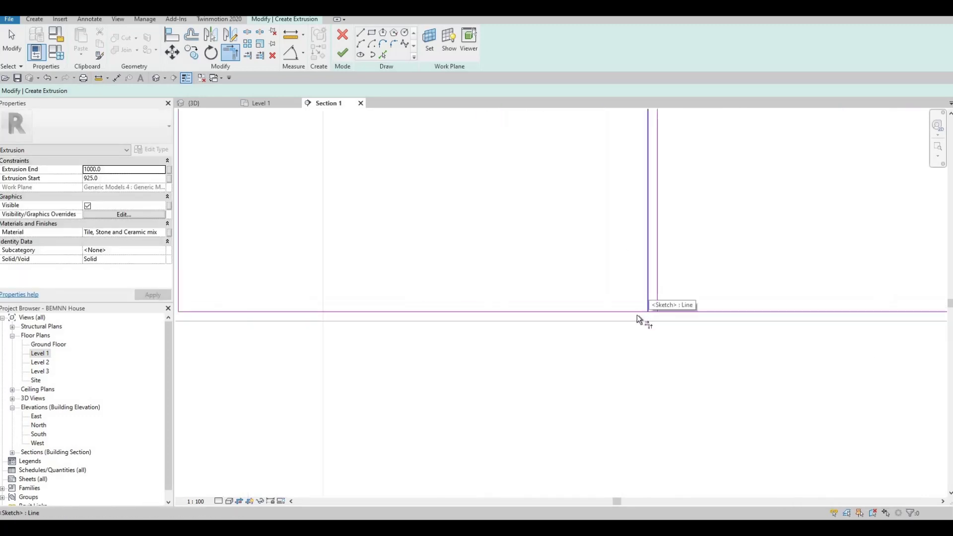
left_click(640, 311)
left_click(656, 299)
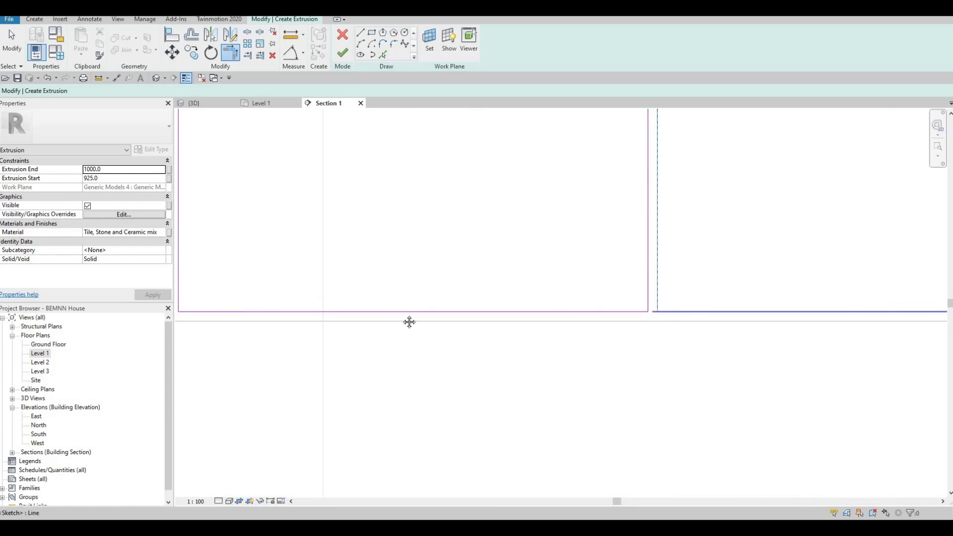
Step: Trim the bottom corners on both sides of the third gap from the left
scroll(762, 276, "down", 3)
scroll(759, 270, "up", 3)
left_click(751, 273)
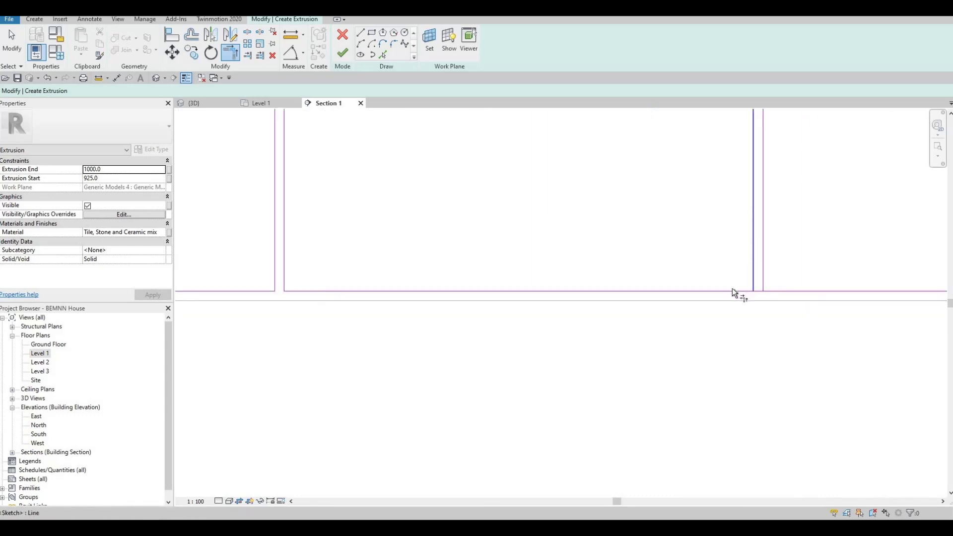
left_click(732, 289)
left_click(765, 271)
left_click(775, 290)
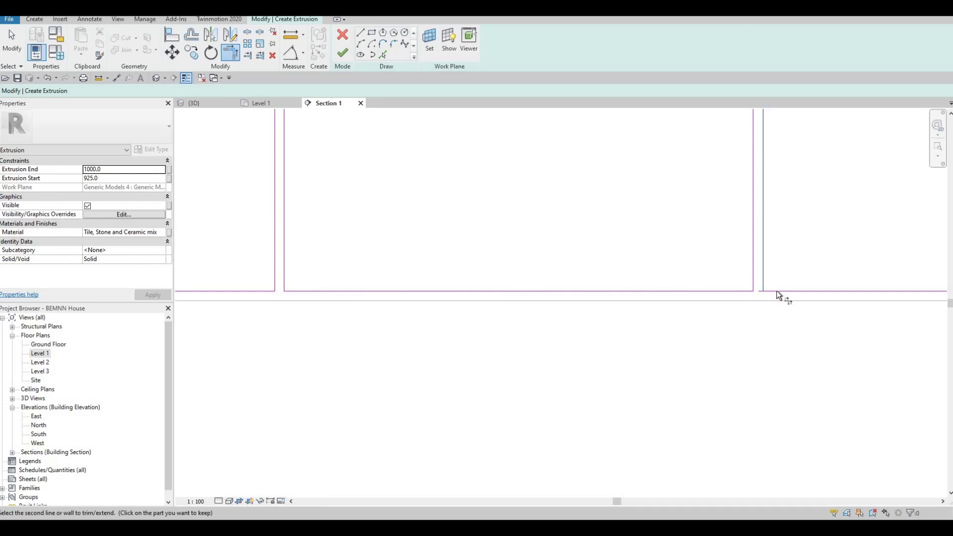
left_click(763, 273)
Step: Trim the bottom edge to the divider lines on both sides of the rightmost gap
scroll(755, 266, "down", 1)
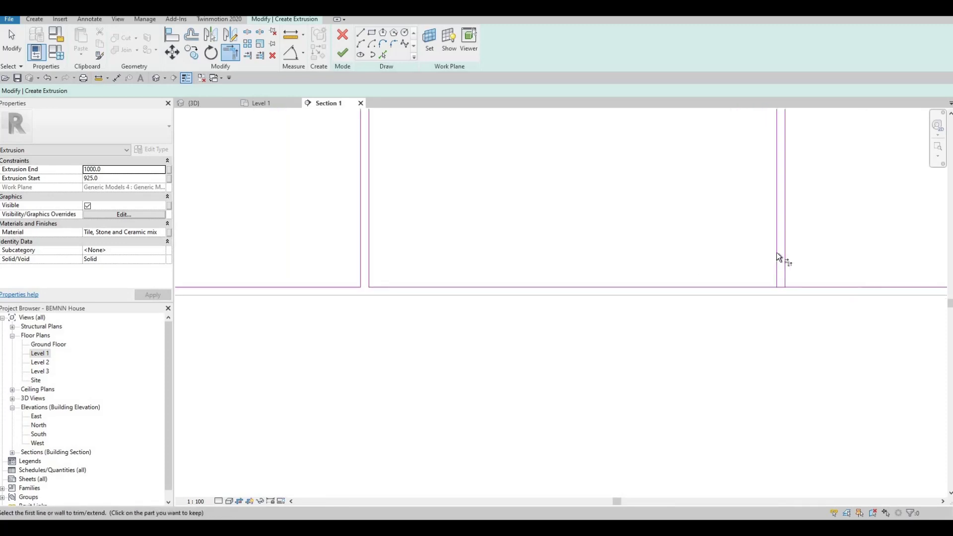
left_click(795, 286)
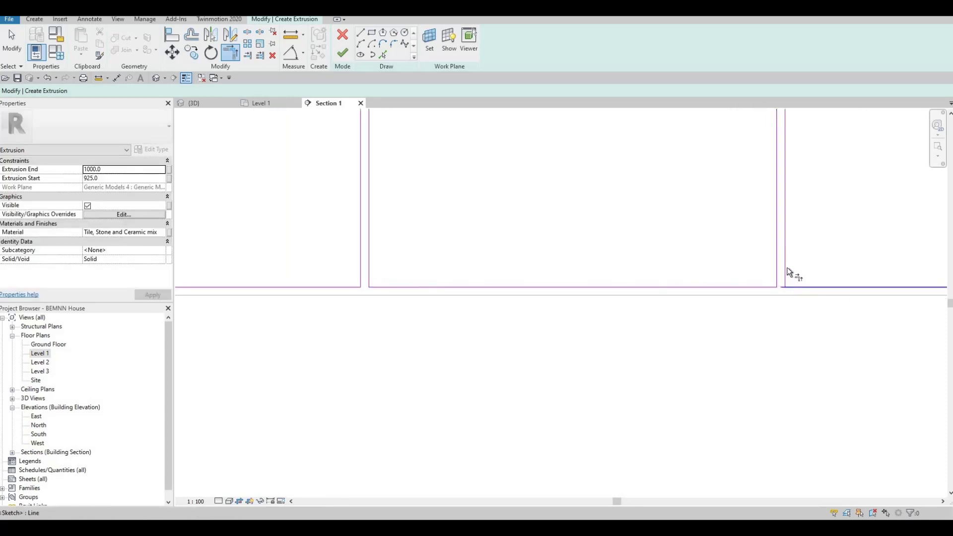
left_click(784, 265)
Step: Trim the top edge to the divider lines on both sides of the rightmost gap
scroll(784, 264, "down", 5)
middle_click_drag(783, 135, 718, 297)
scroll(742, 228, "up", 4)
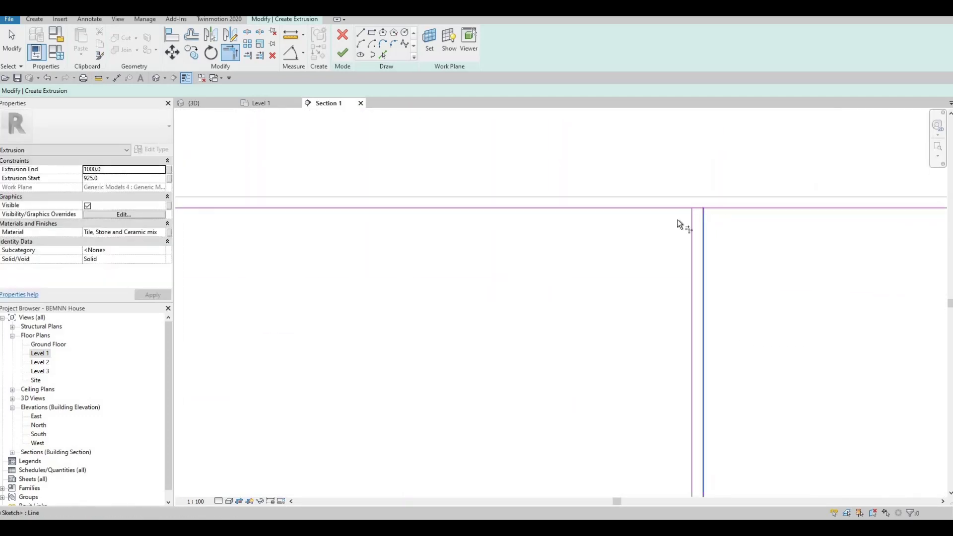
left_click(691, 226)
left_click(677, 208)
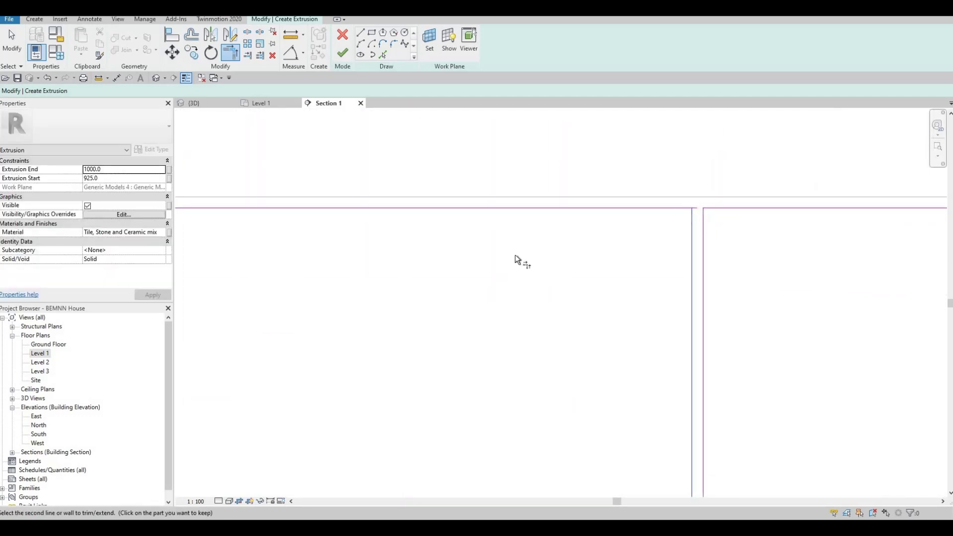
Step: Trim the top corners on both sides of the third gap from the left
scroll(511, 235, "down", 5)
scroll(488, 223, "up", 4)
left_click(477, 215)
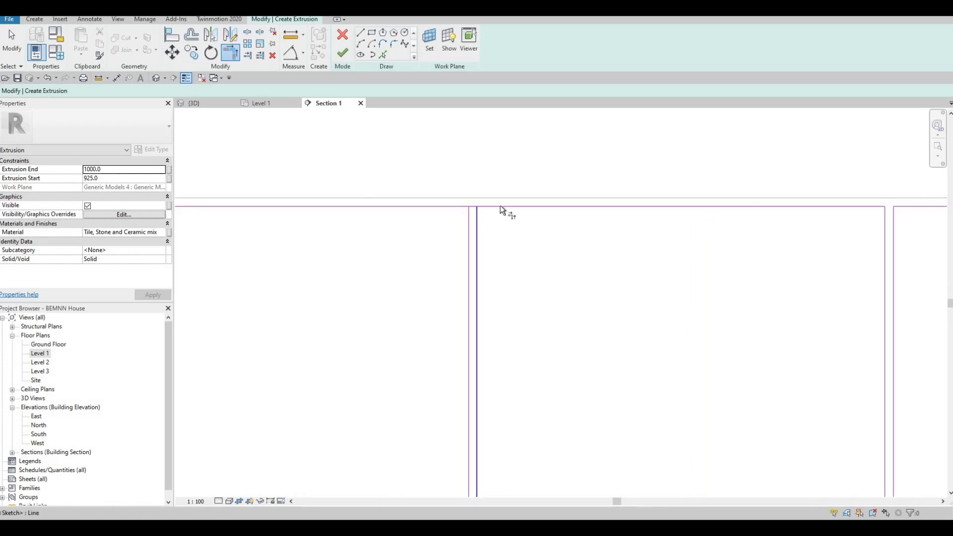
left_click(499, 205)
left_click(470, 219)
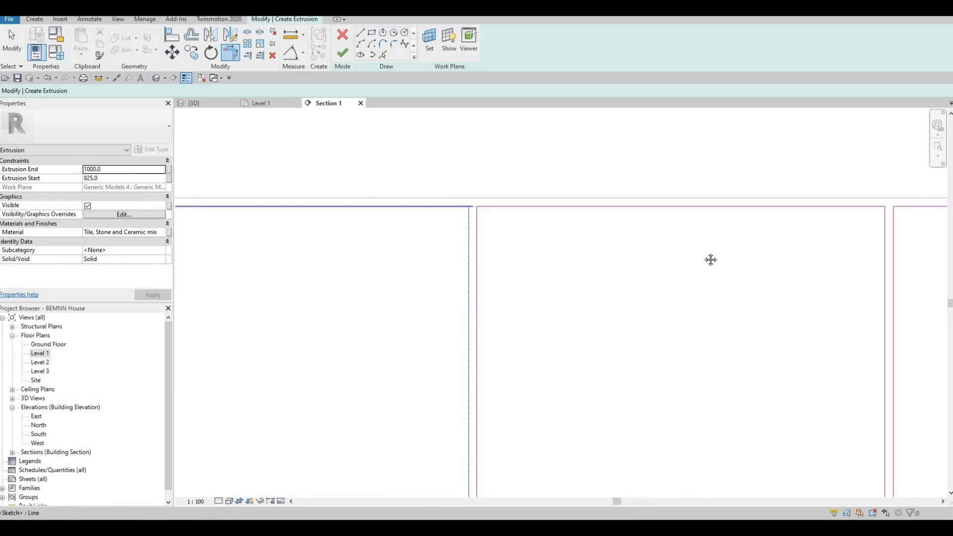
Step: Trim the top corners on both sides of the second gap from the left
mouse_move(472, 216)
middle_mouse_down()
mouse_move(354, 232)
mouse_move(540, 250)
mouse_move(689, 219)
middle_mouse_up()
left_click(370, 222)
left_click(358, 229)
left_click(350, 228)
left_click(316, 223)
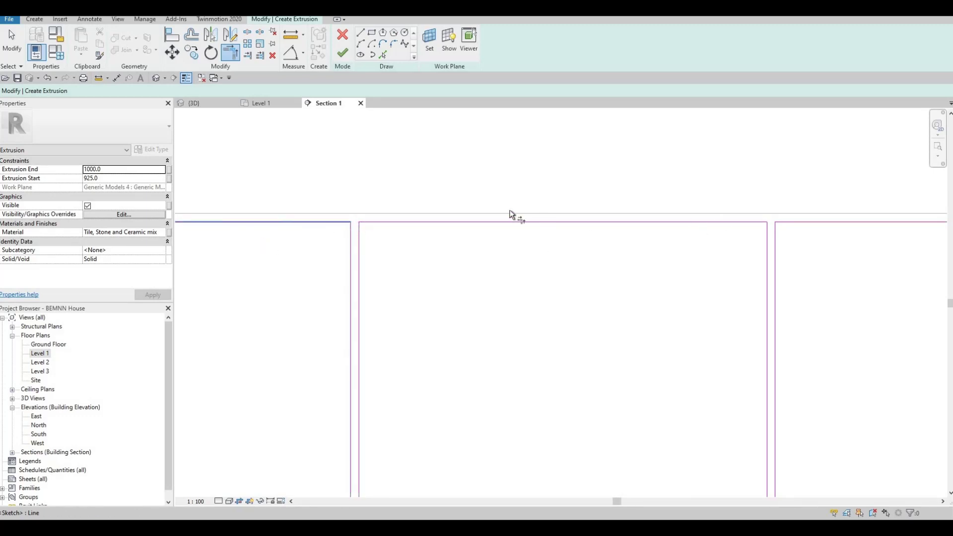
Step: Trim the top edge to the divider lines on both sides of the leftmost gap
scroll(509, 210, "down", 2)
scroll(468, 214, "up", 2)
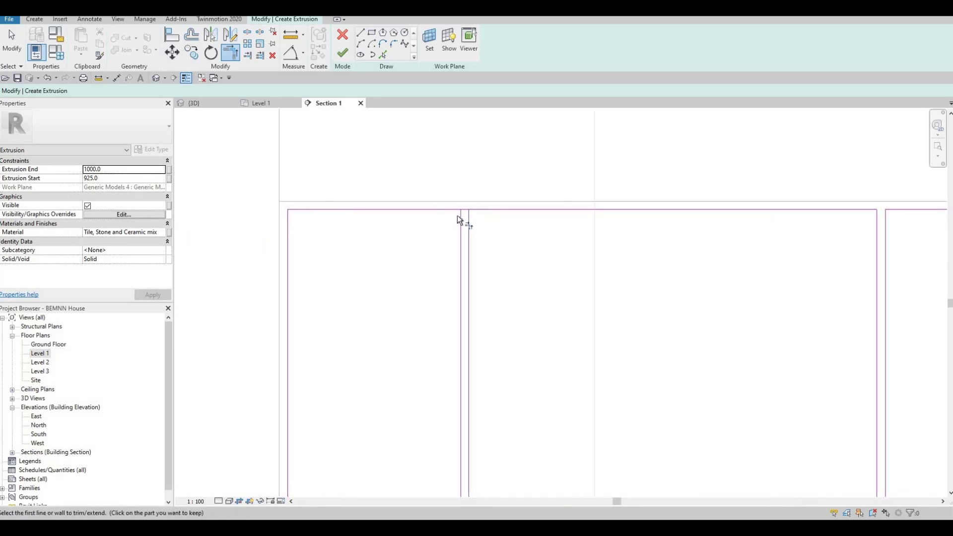
left_click(460, 219)
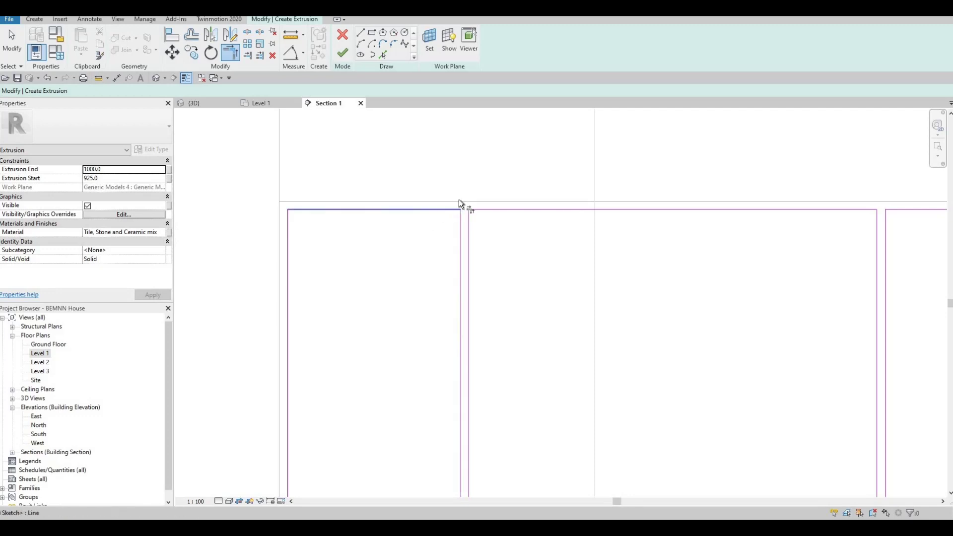
Step: Finish trimming the leftmost panel's top corner and set the extrusion start to 0 and the extrusion end to 10
left_click(459, 207)
scroll(458, 207, "down", 2)
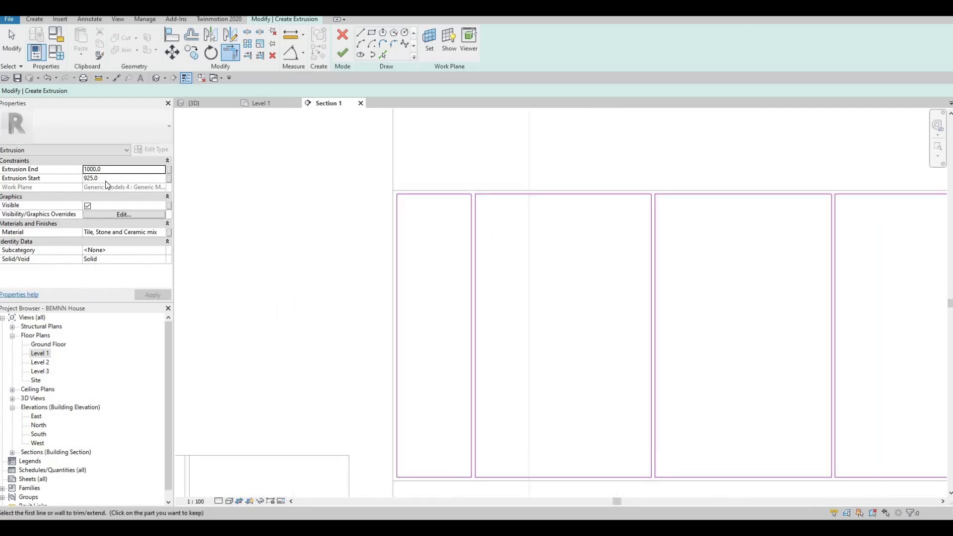
key("Tab")
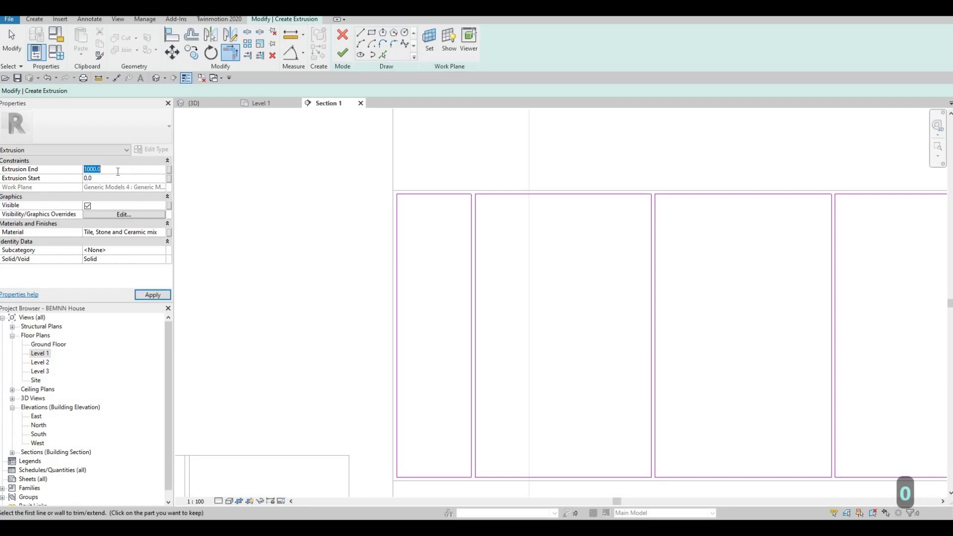
type("25")
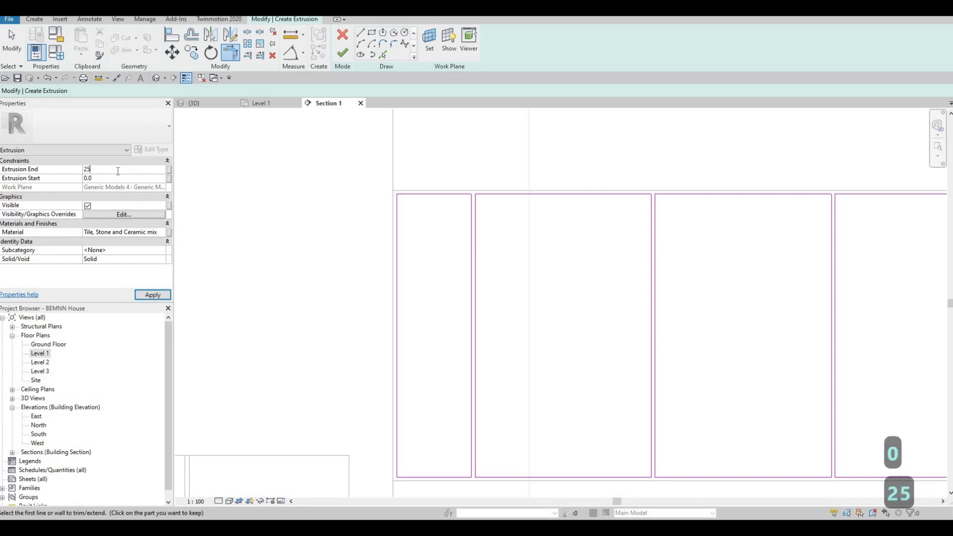
key("BackSpace")
key("BackSpace")
type("10")
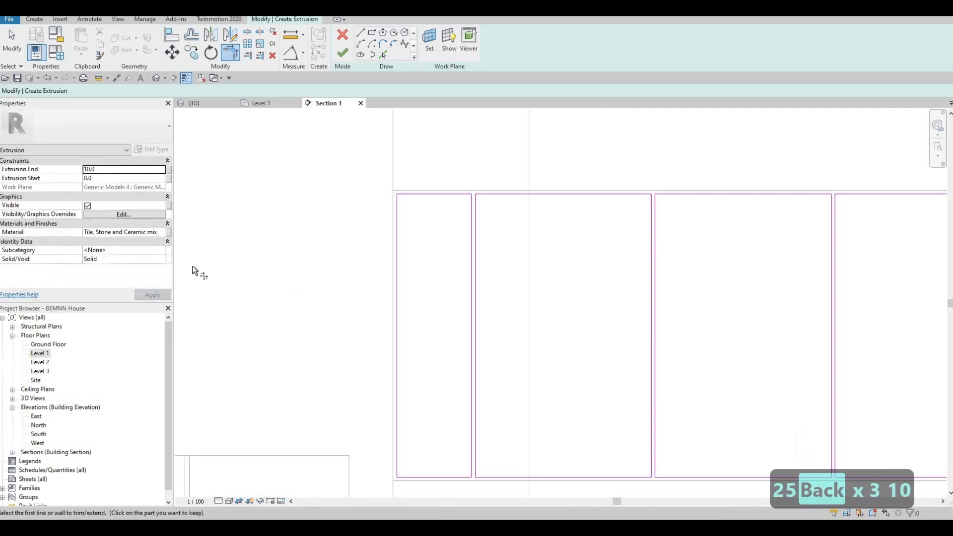
Step: Set the door panel extrusion's material to Glulam 24c
left_click(160, 233)
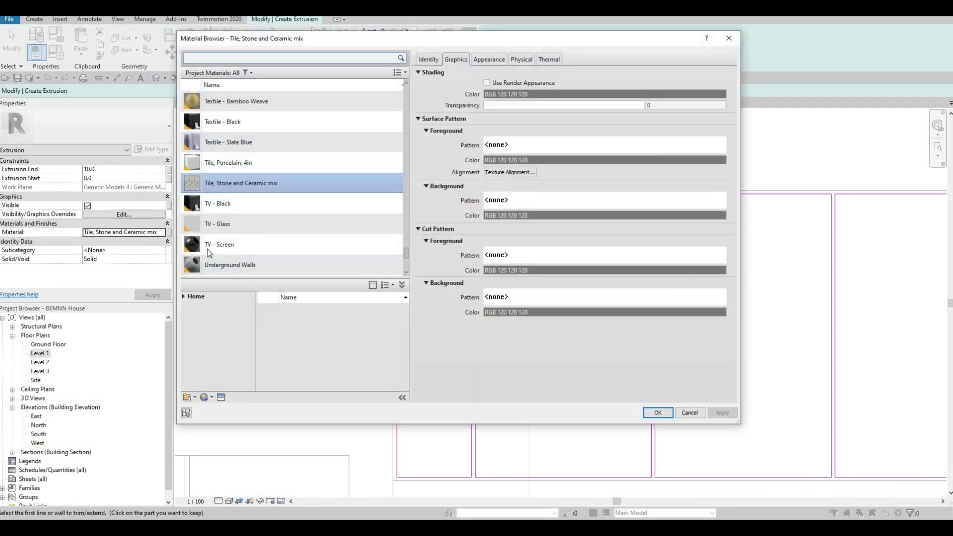
scroll(208, 252, "up", 5)
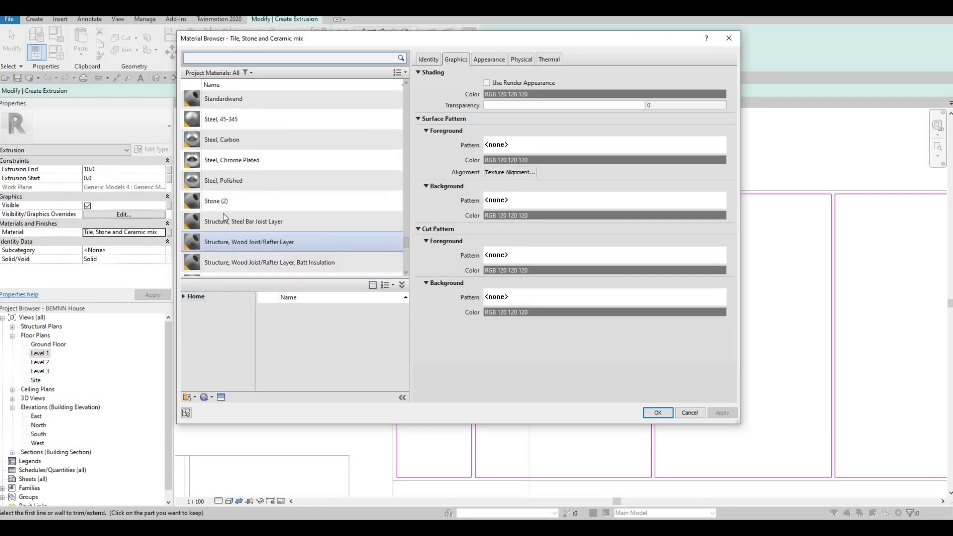
scroll(223, 218, "up", 12)
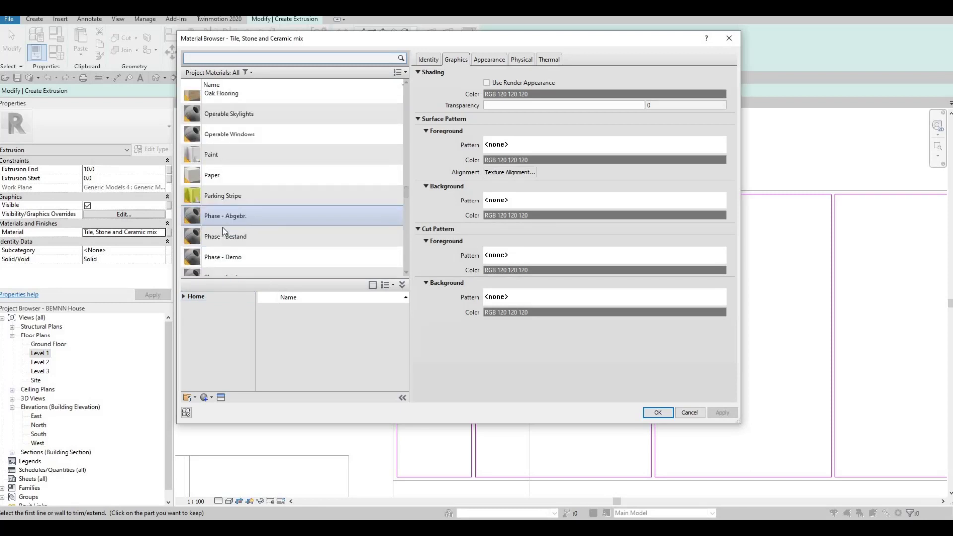
scroll(223, 231, "down", 4)
scroll(224, 231, "up", 5)
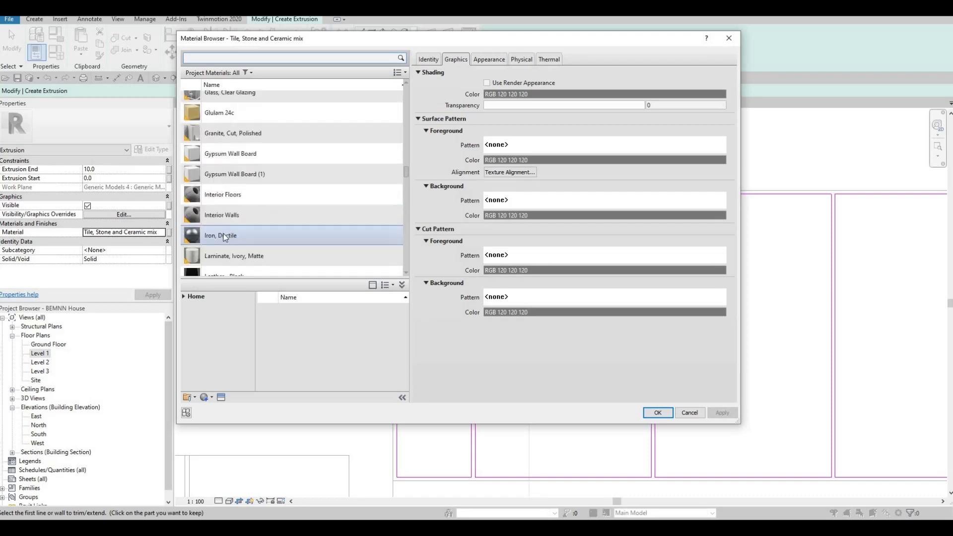
scroll(227, 237, "up", 15)
scroll(227, 237, "up", 5)
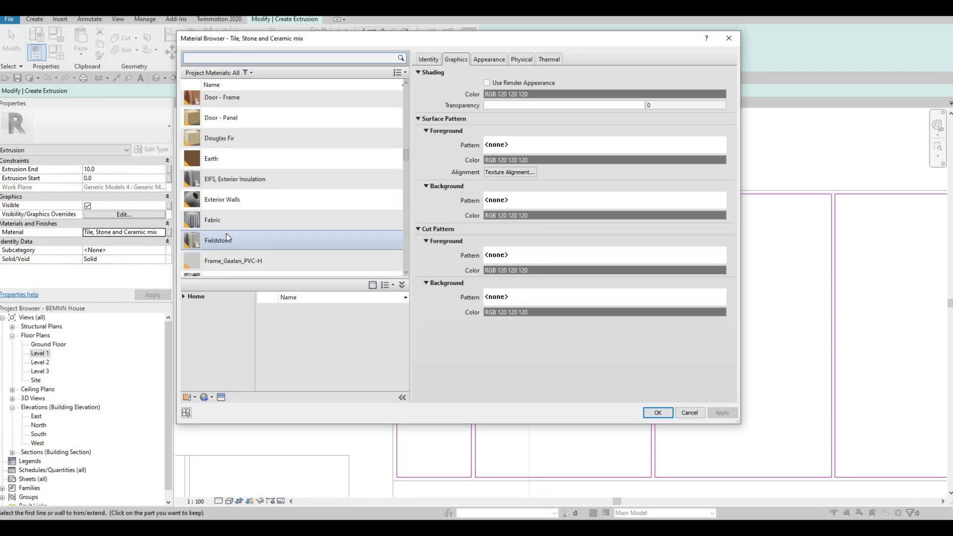
scroll(227, 237, "up", 5)
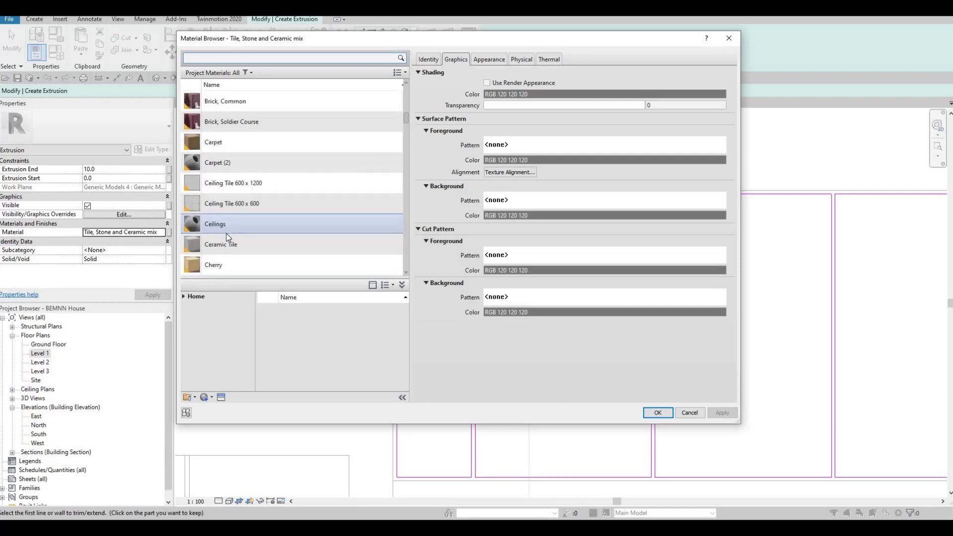
scroll(228, 237, "down", 5)
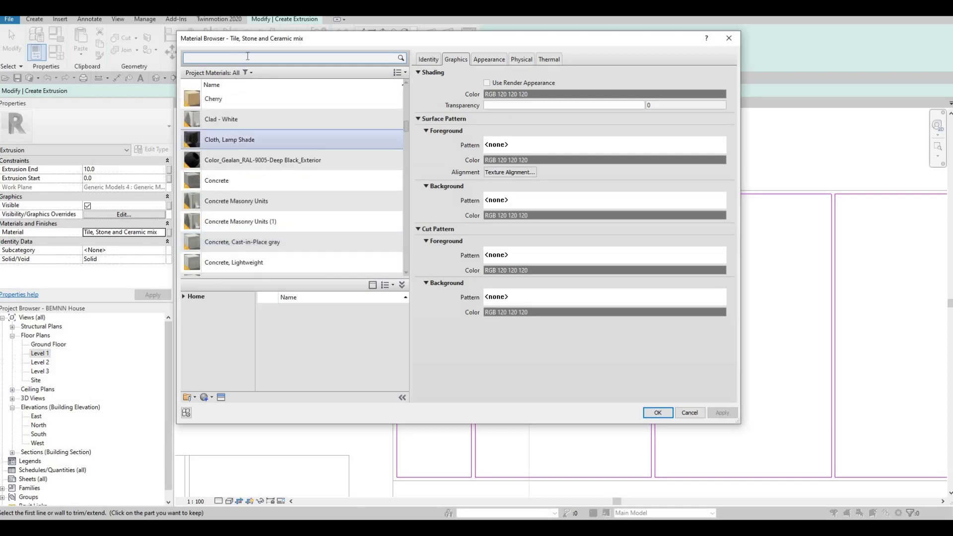
left_click(248, 57)
type("gl")
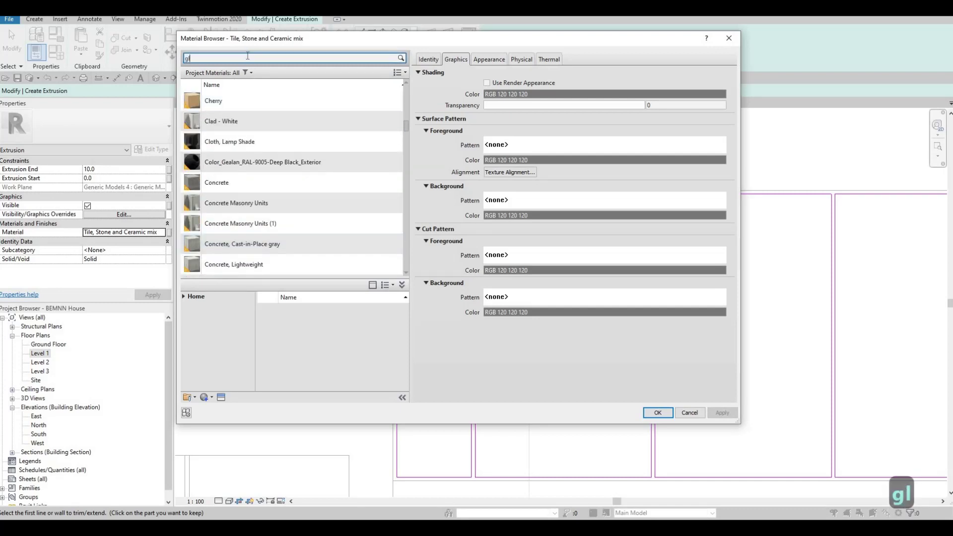
type("u")
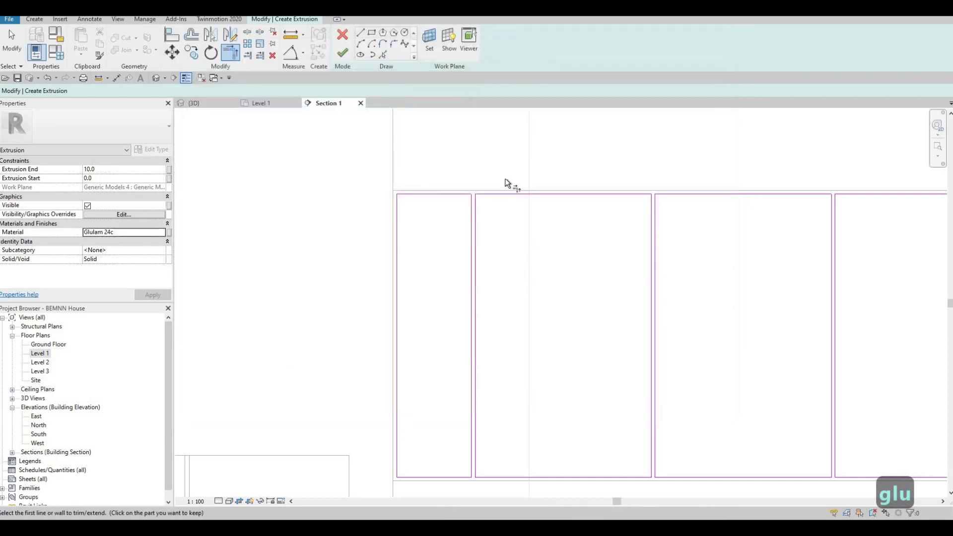
Step: Finish the door panel sketch and complete the in-place model in the 3D view
scroll(507, 226, "down", 4)
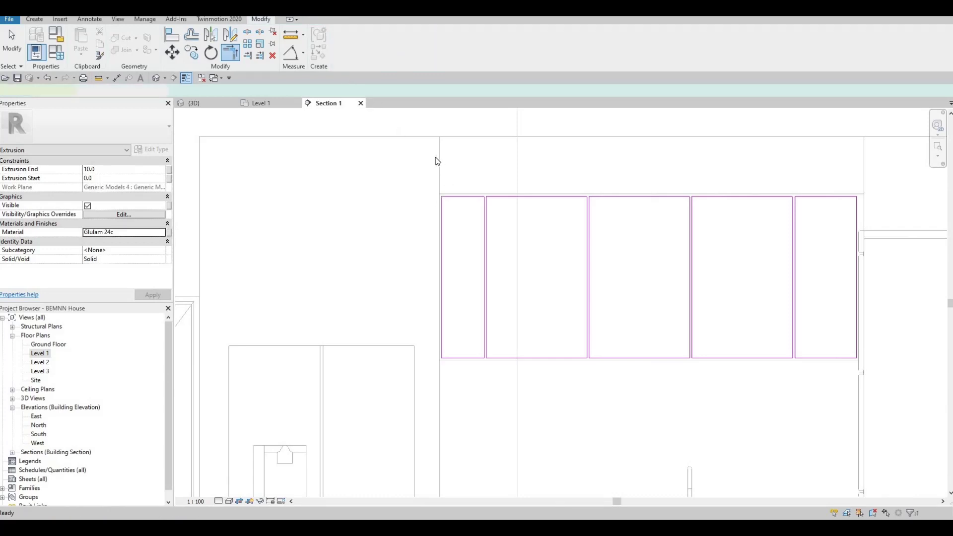
left_click(342, 53)
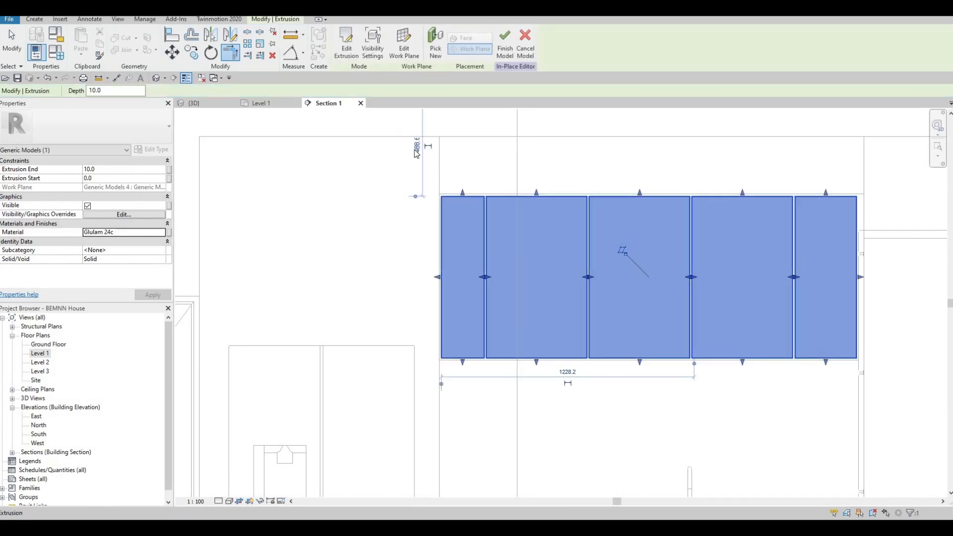
left_click(194, 103)
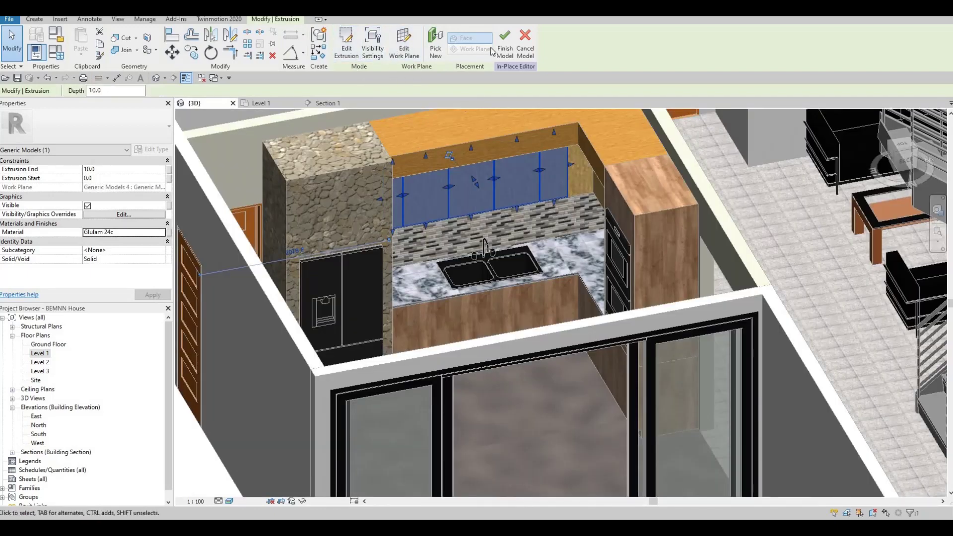
key("Escape")
scroll(492, 214, "up", 3)
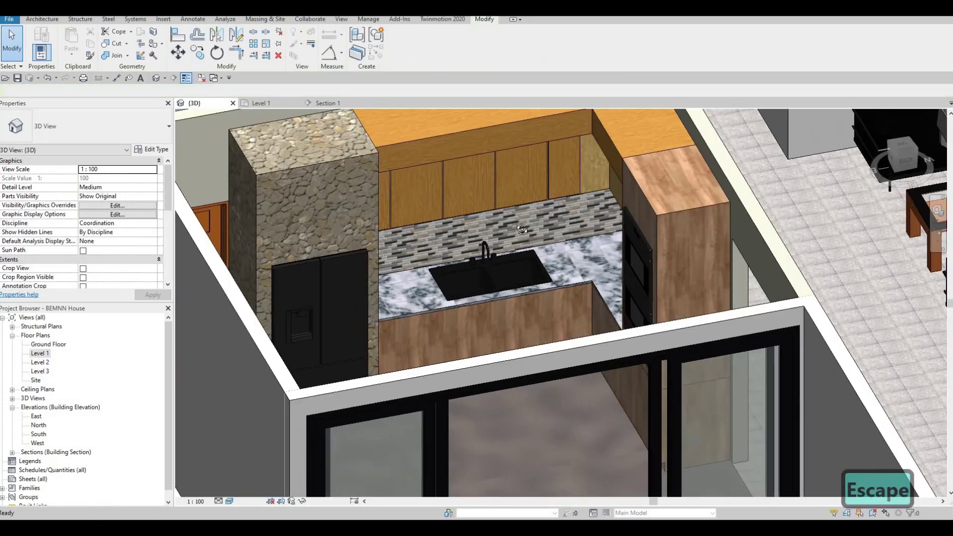
middle_click_drag(550, 143, 626, 270, "shift")
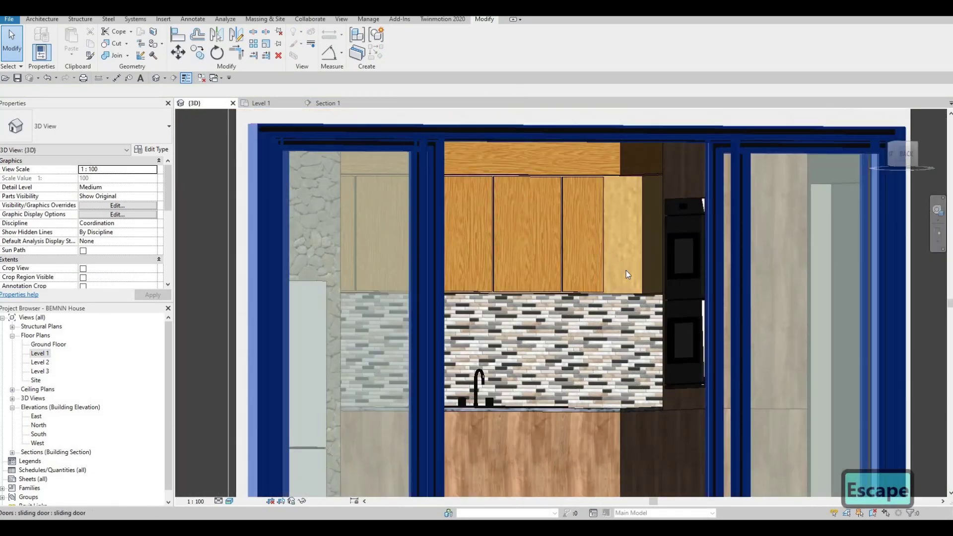
scroll(627, 298, "up", 5)
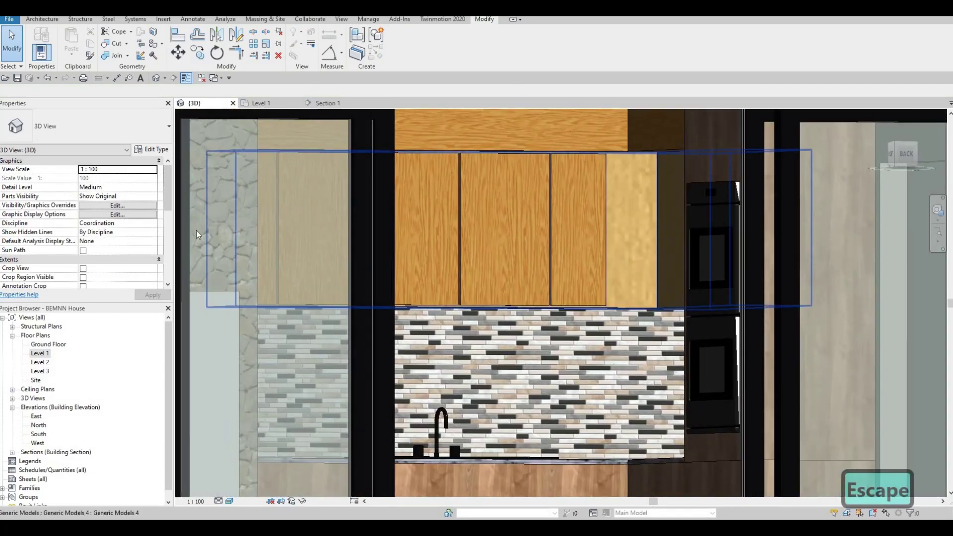
left_click(628, 310)
left_click(158, 149)
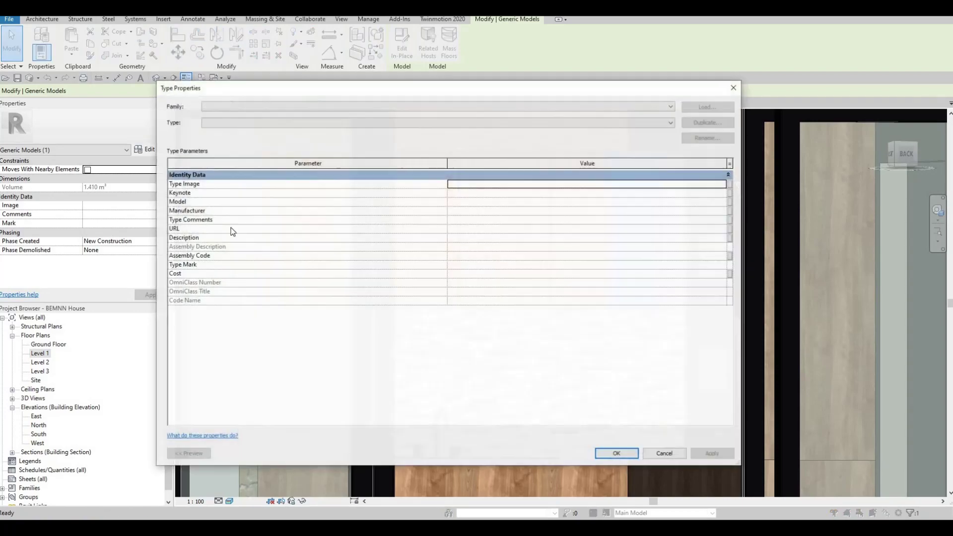
key("Escape")
key("Escape")
key("Escape")
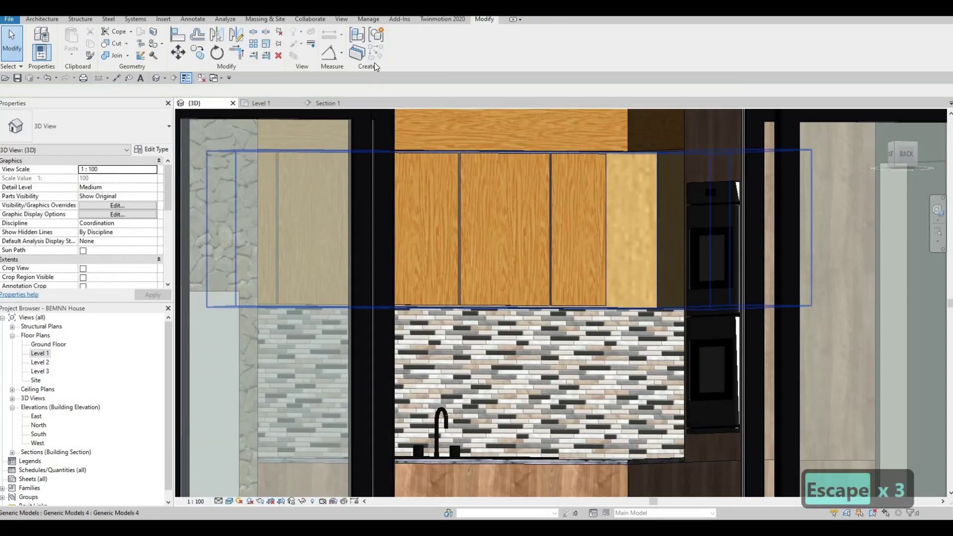
Step: Open the wall cabinet body for in-place editing, copy its extrusion's material name Douglas Fir and leave the edit
double_click(372, 207)
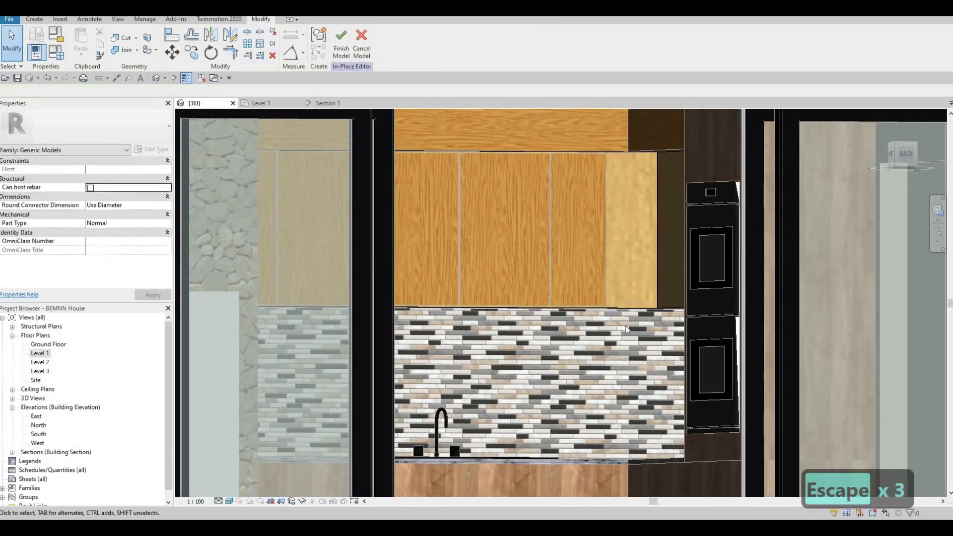
left_click(637, 308)
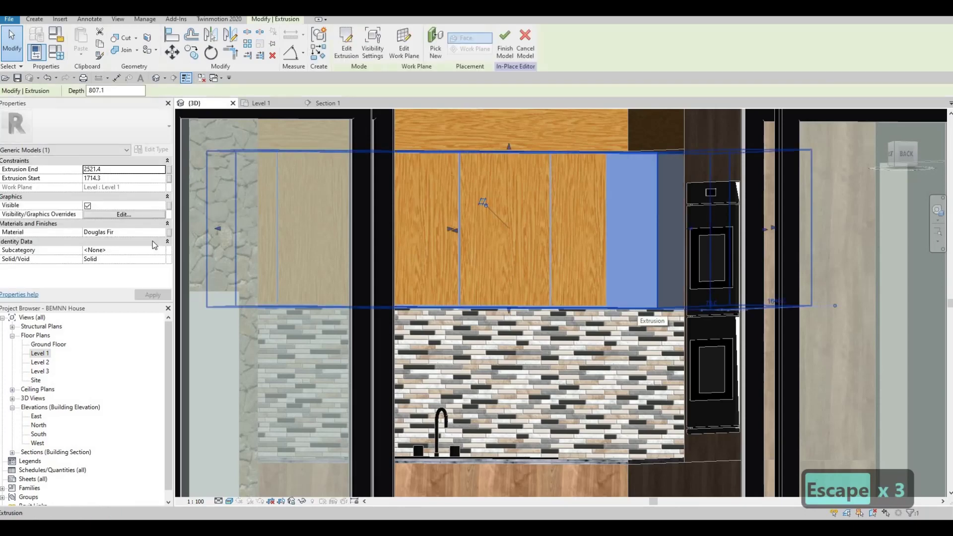
left_click(144, 232)
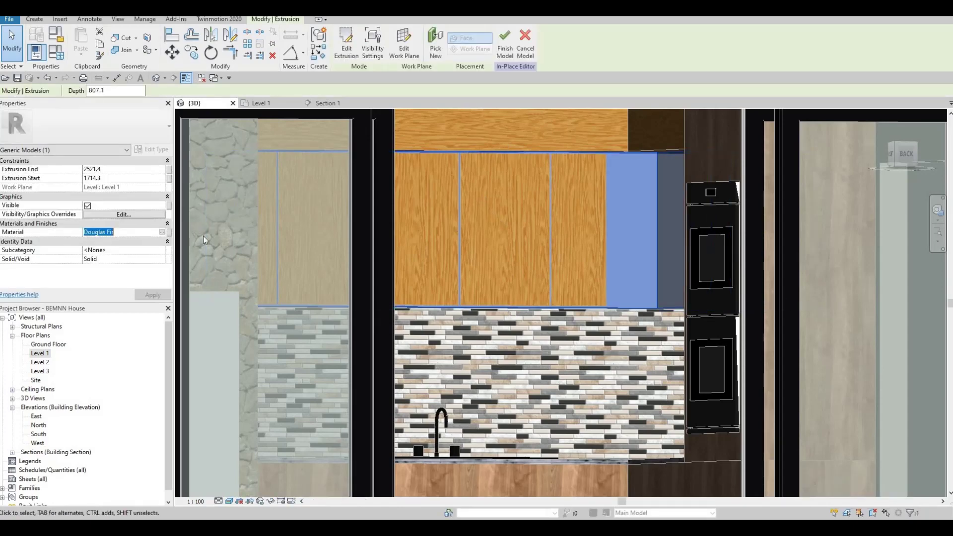
key("ctrl+c")
key("Escape")
key("Escape")
key("Escape")
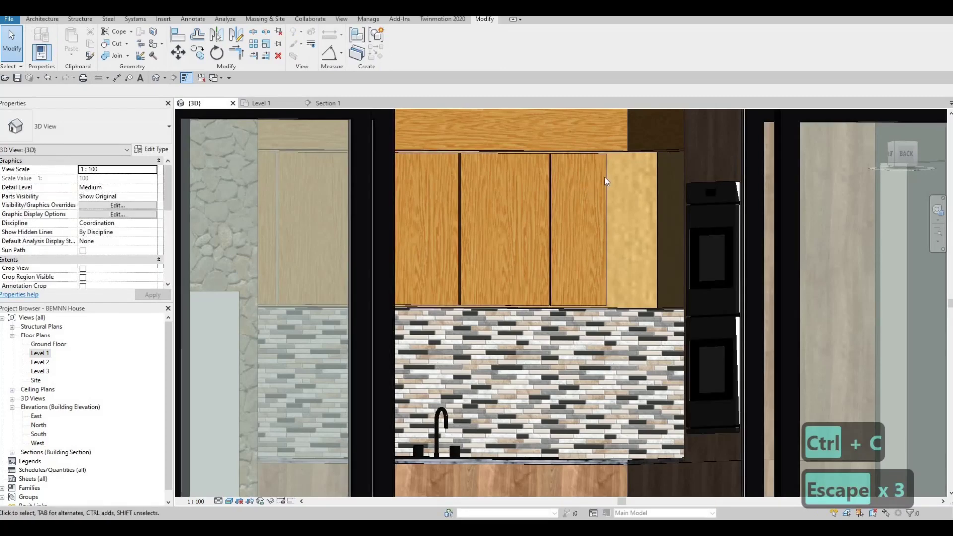
Step: Edit the door panels in place, set their extrusion's material to the copied Douglas Fir and finish the model
left_click(308, 207)
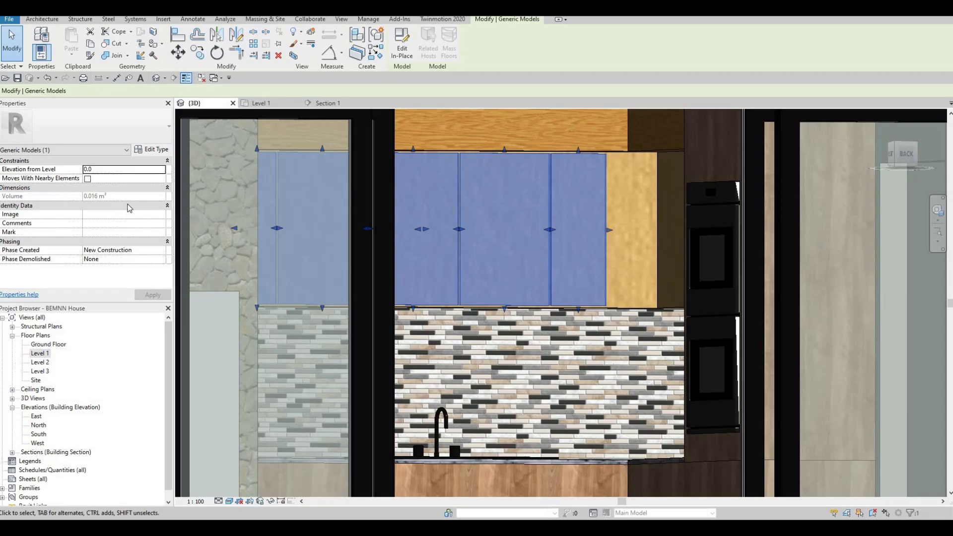
double_click(430, 215)
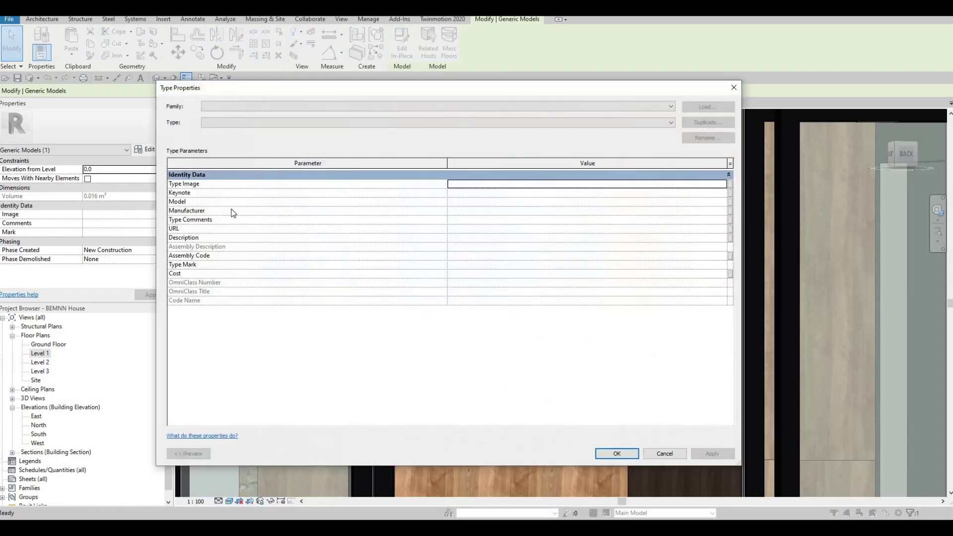
key("Escape")
left_click(402, 48)
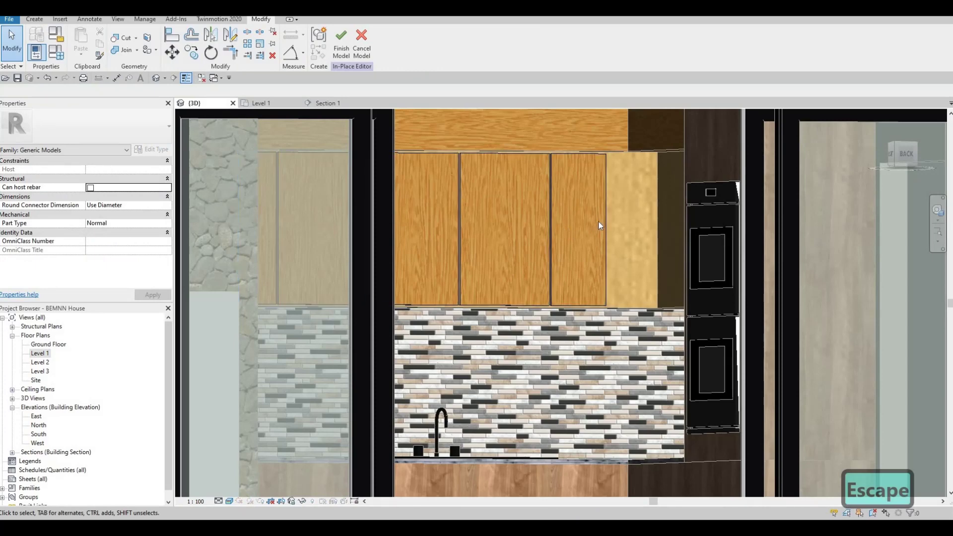
left_click(142, 173)
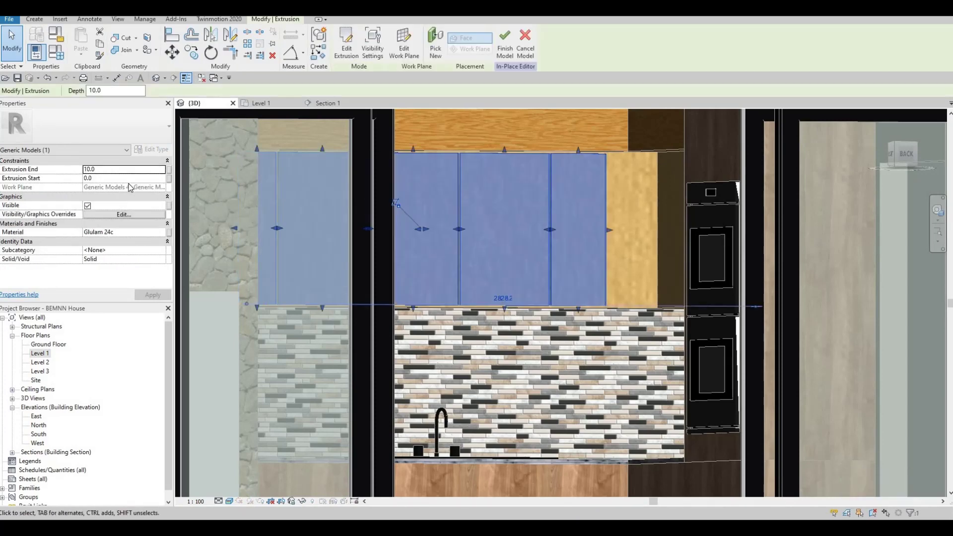
left_click(119, 232)
key("ctrl+v")
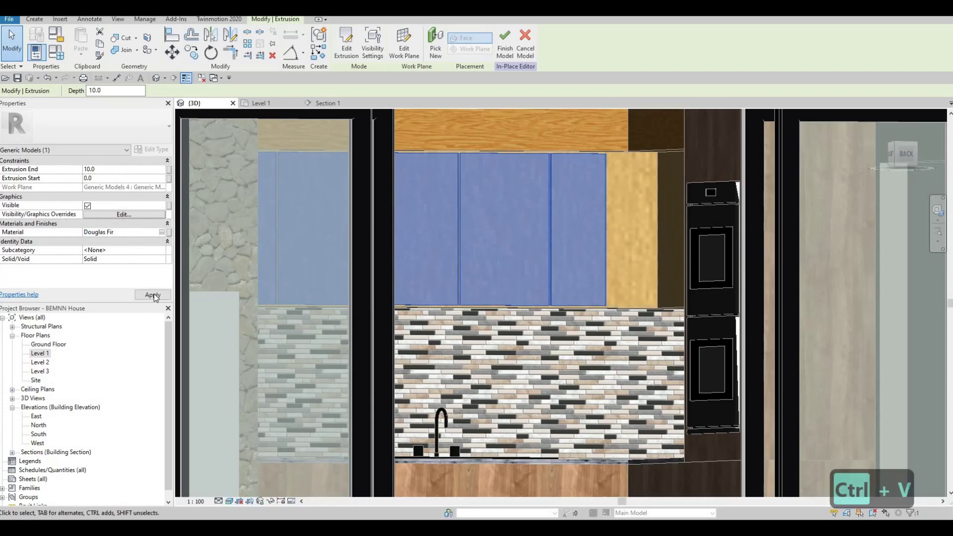
left_click(153, 295)
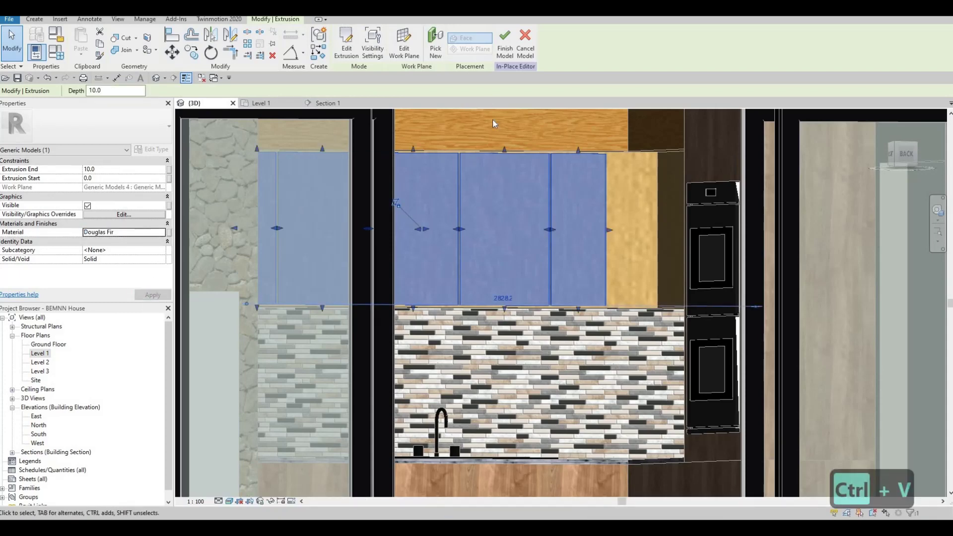
left_click(505, 44)
key("Escape")
key("Escape")
Step: Stretch the free side edge of the door panel nearest the ovens slightly toward the inside corner of the wall cabinets
scroll(510, 260, "down", 2)
middle_click_drag(512, 263, 598, 400, "shift")
scroll(497, 226, "up", 3)
middle_click_drag(496, 221, 444, 205, "shift")
middle_click_drag(462, 204, 516, 204)
middle_click_drag(456, 203, 495, 177, "shift")
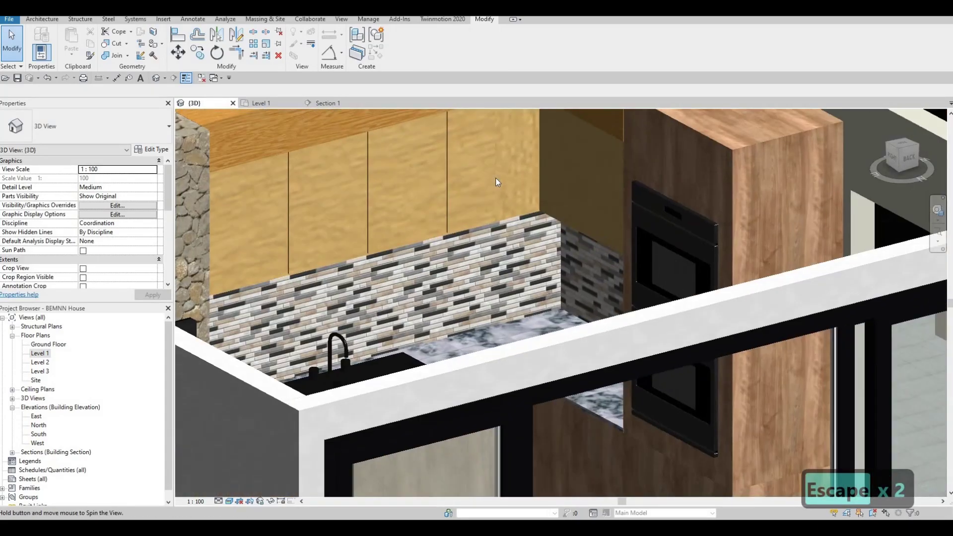
left_click(497, 169)
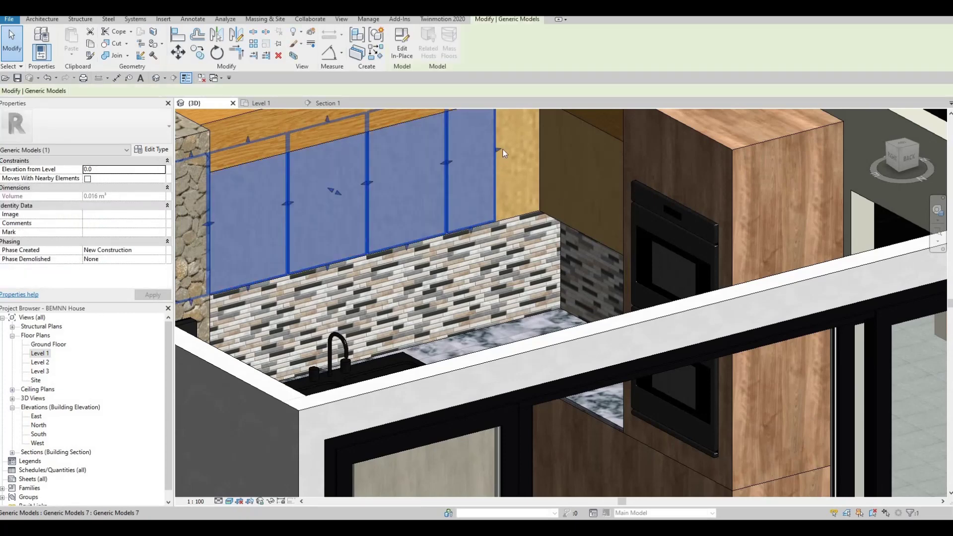
left_click_drag(502, 149, 508, 159)
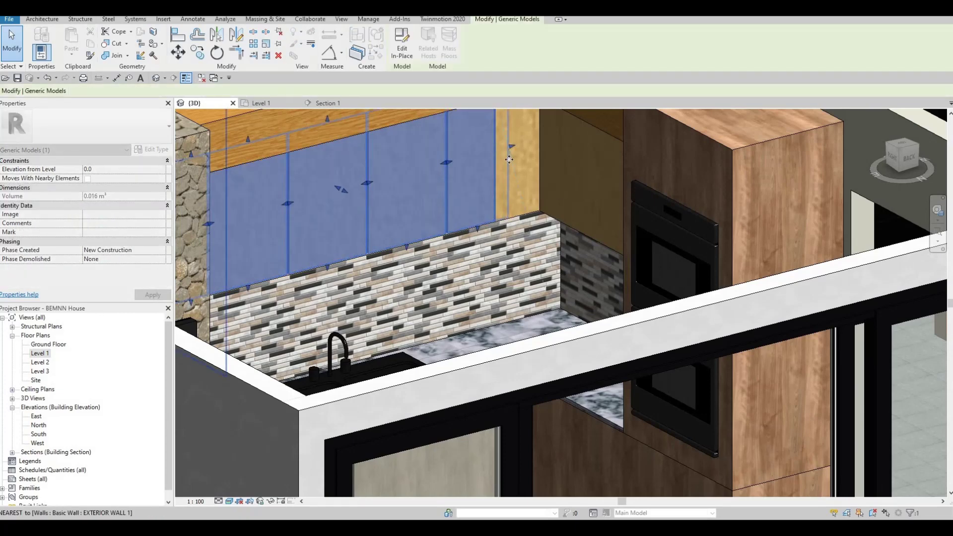
left_click_drag(492, 208, 501, 213)
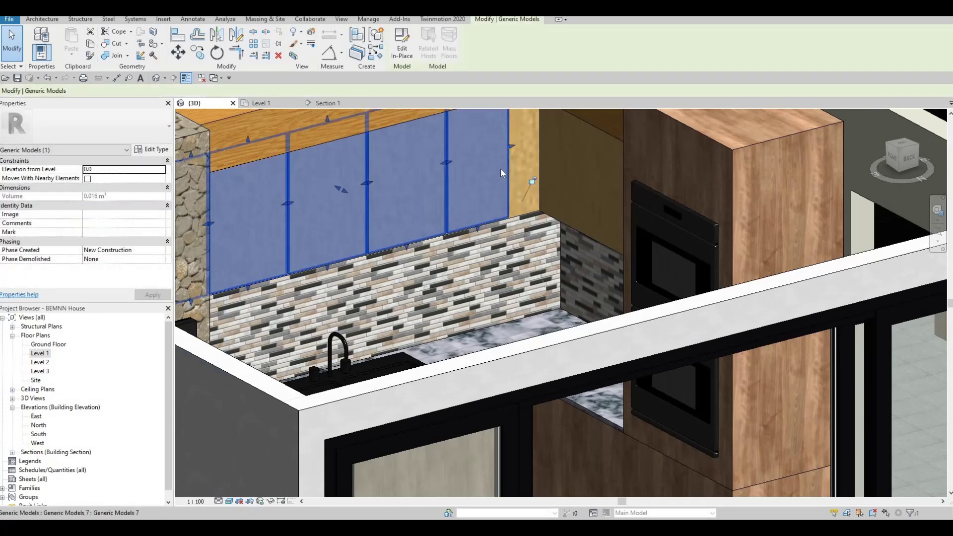
Step: Examine the wall cabinet door panels, their gaps and the end near the ovens in the 3D view
scroll(500, 215, "up", 2)
scroll(501, 218, "up", 2)
key("Escape")
key("Escape")
key("Escape")
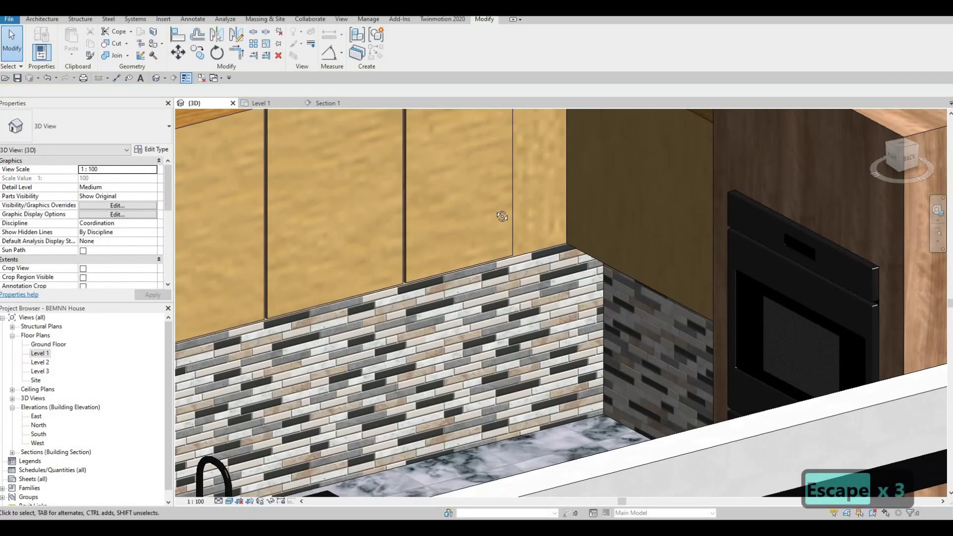
scroll(496, 206, "up", 2)
middle_click_drag(495, 199, 502, 267, "shift")
middle_click_drag(495, 186, 482, 272, "shift")
scroll(456, 218, "up", 2)
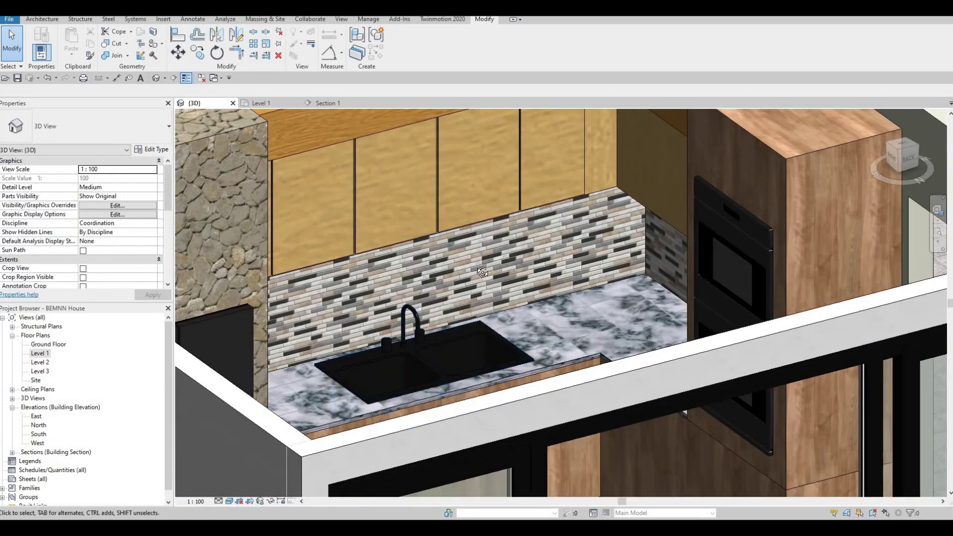
scroll(456, 253, "down", 5)
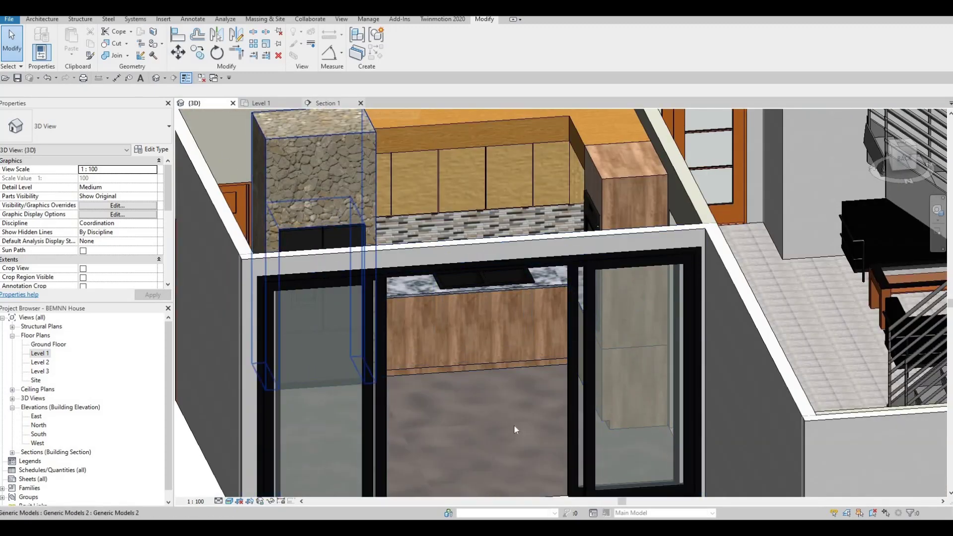
Step: Open the base cabinet body under the sink for in-place editing in Section 1 and select its extrusion
left_click(323, 103)
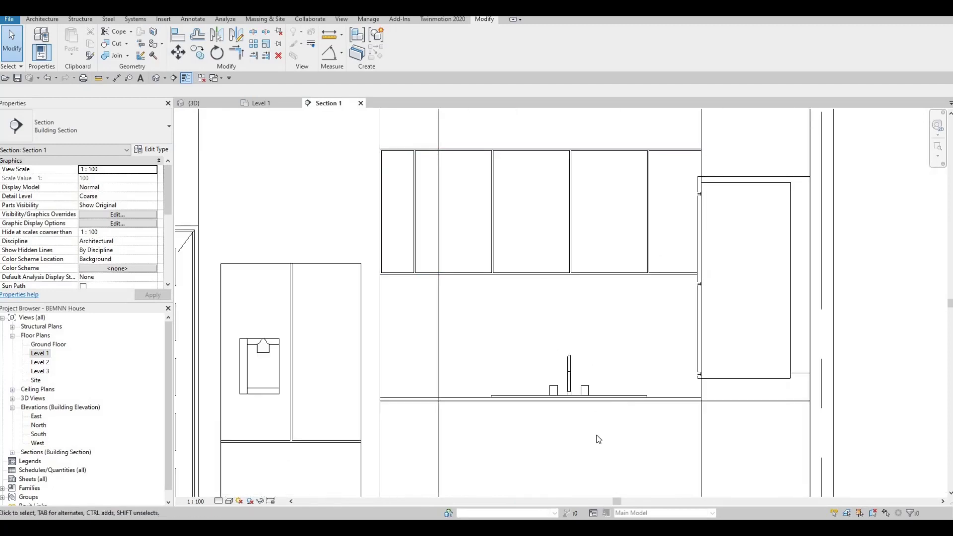
scroll(548, 362, "down", 2)
middle_click_drag(403, 327, 368, 182)
scroll(427, 213, "down", 1)
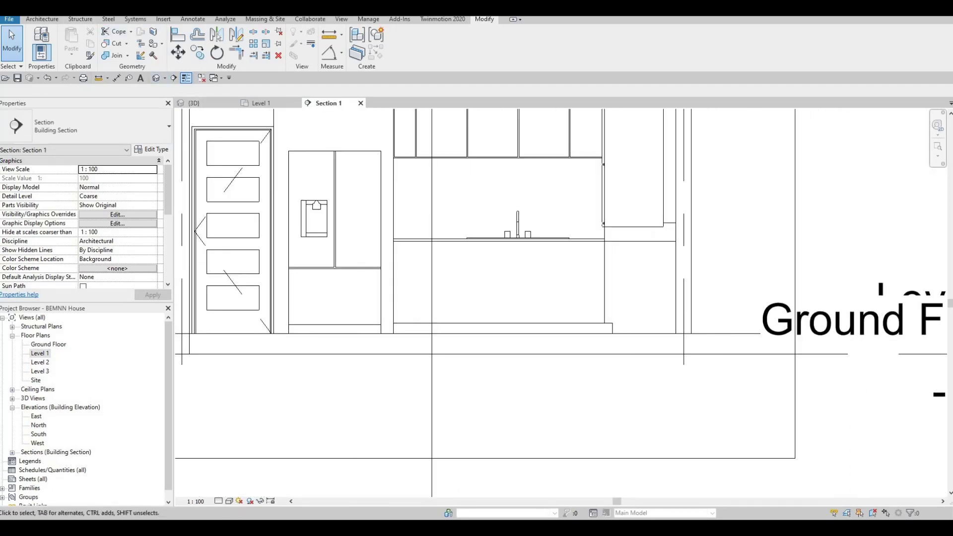
key("Escape")
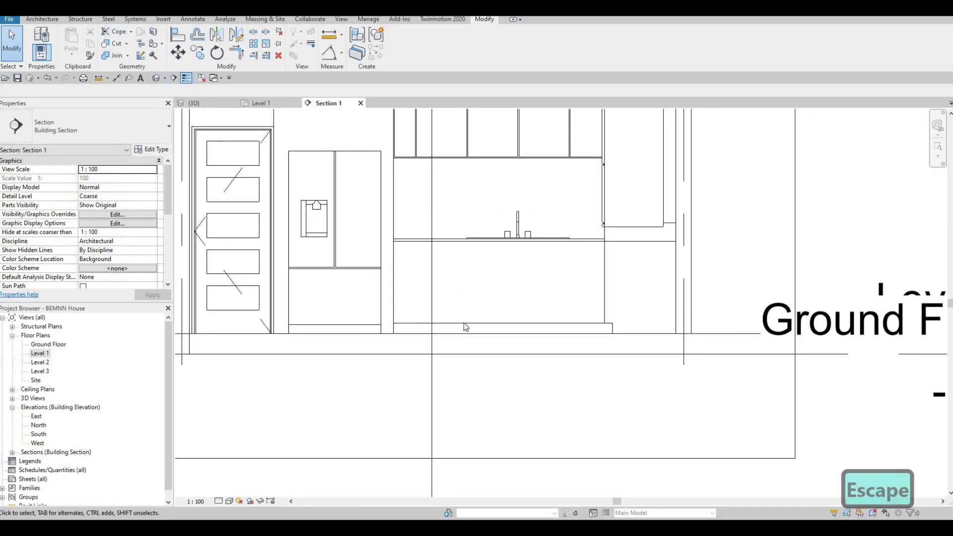
left_click(466, 325)
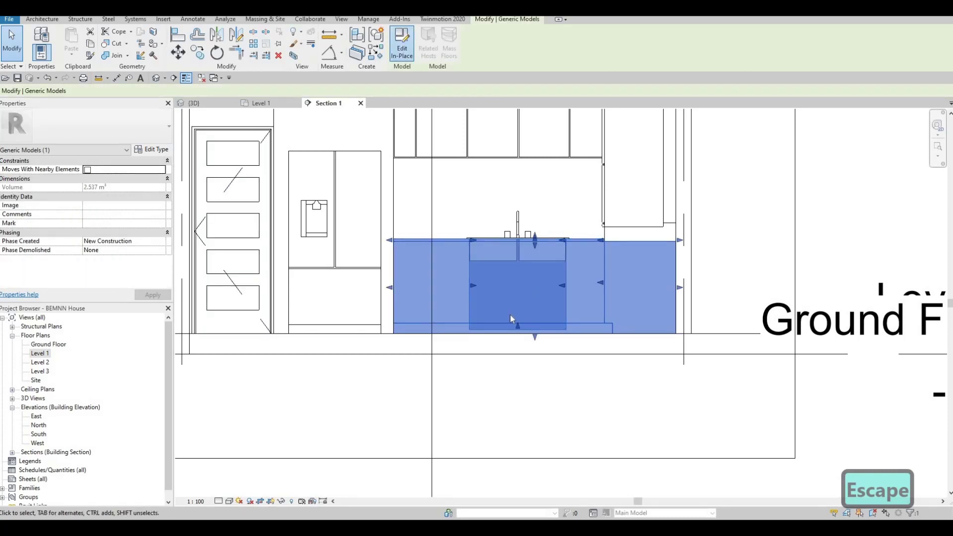
double_click(510, 314)
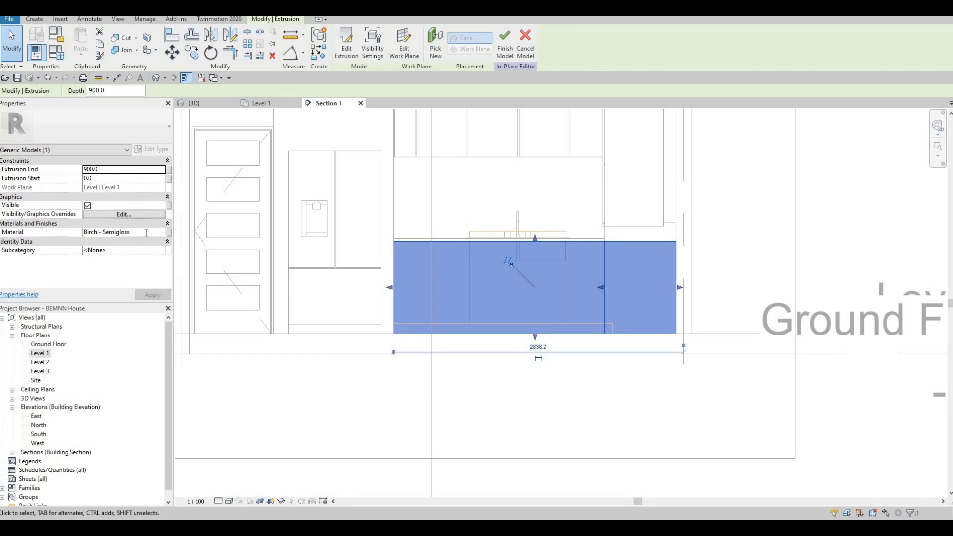
Step: Copy the base cabinet extrusion's material name Birch - Semigloss and leave the in-place edit
left_click(144, 232)
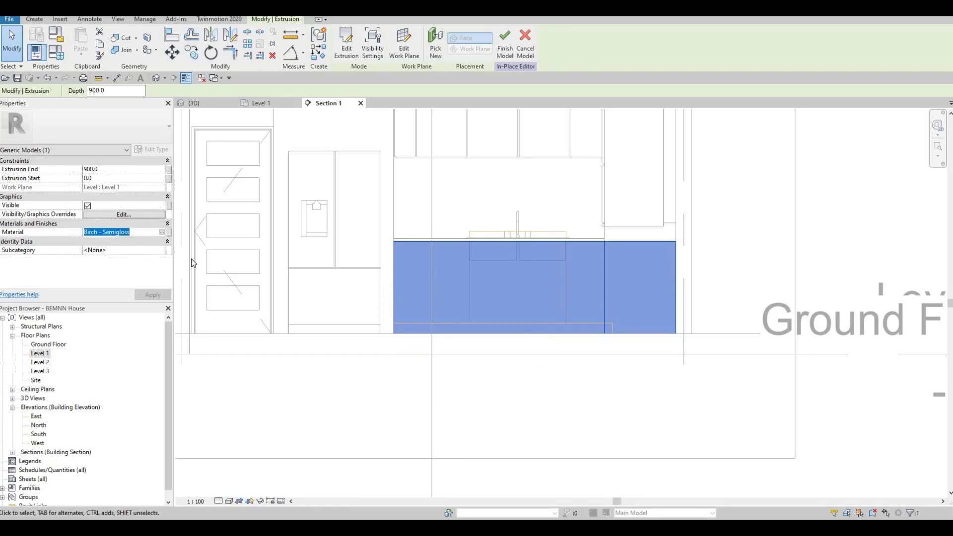
key("ctrl+c")
key("Escape")
key("Escape")
key("Escape")
left_click(368, 36)
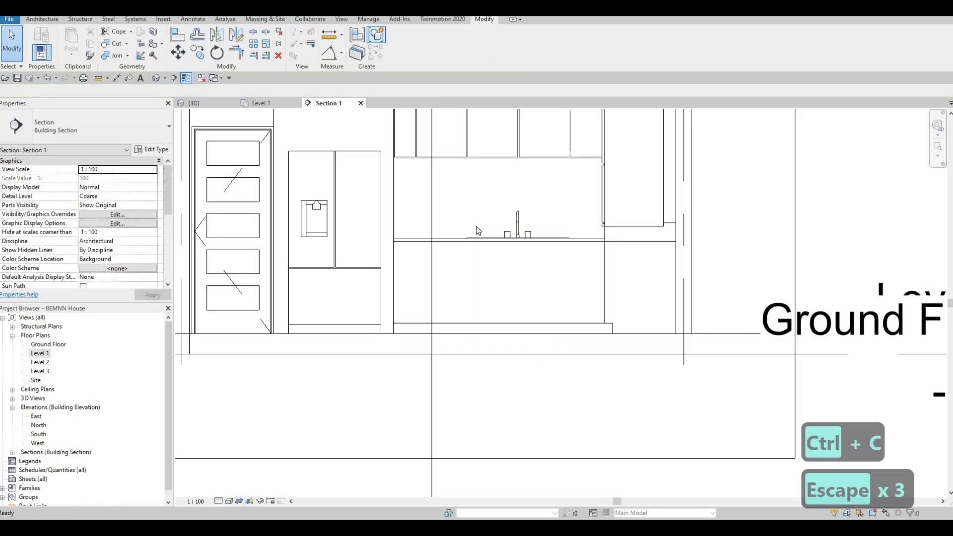
key("Escape")
key("Escape")
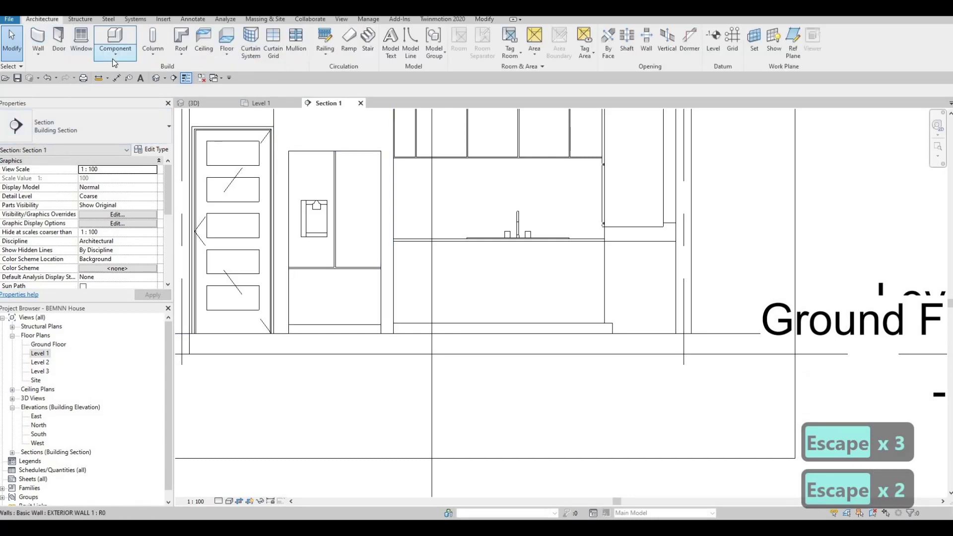
Step: Create an in-place Generic Models component with the suggested name and start an extrusion on the base cabinet's front face
left_click(115, 52)
left_click(133, 94)
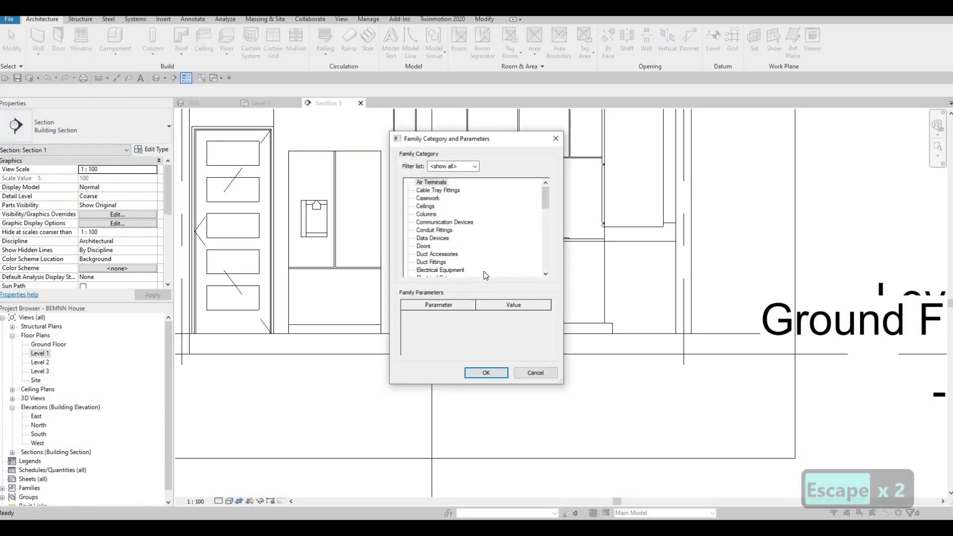
scroll(469, 264, "down", 3)
scroll(436, 259, "down", 2)
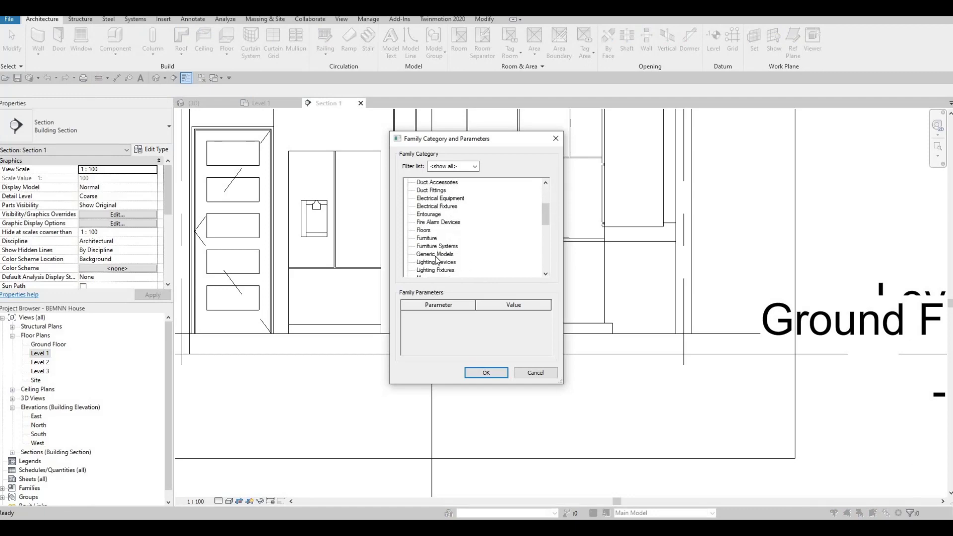
left_click(485, 372)
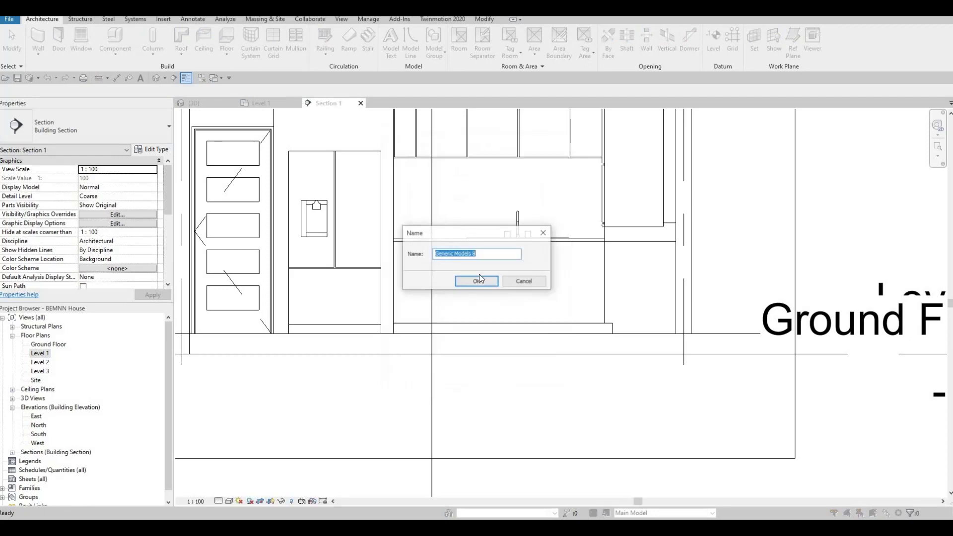
left_click(477, 281)
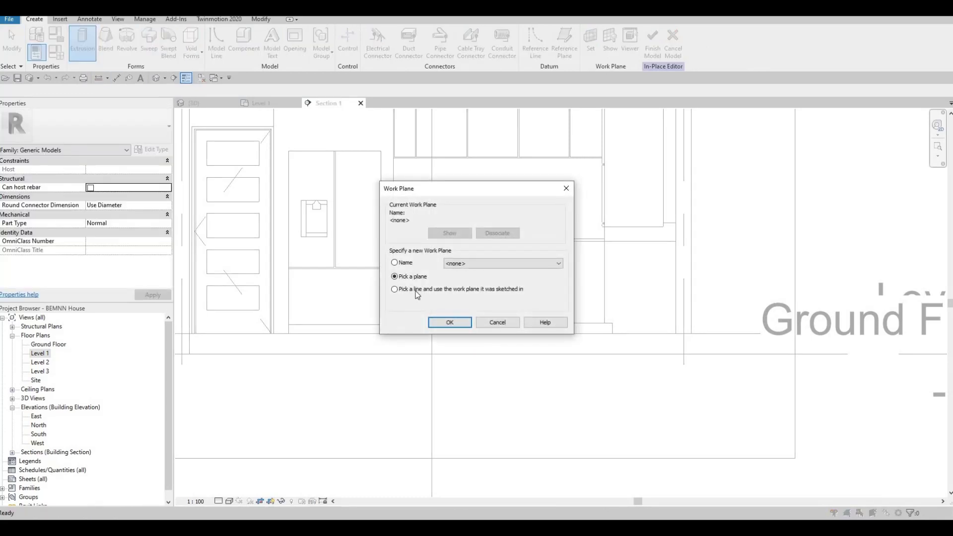
left_click(464, 321)
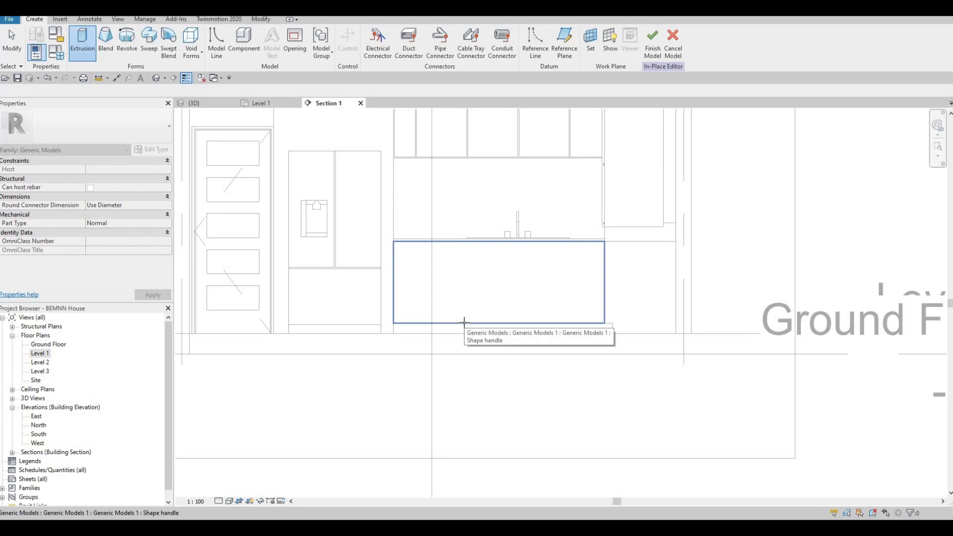
left_click(462, 320)
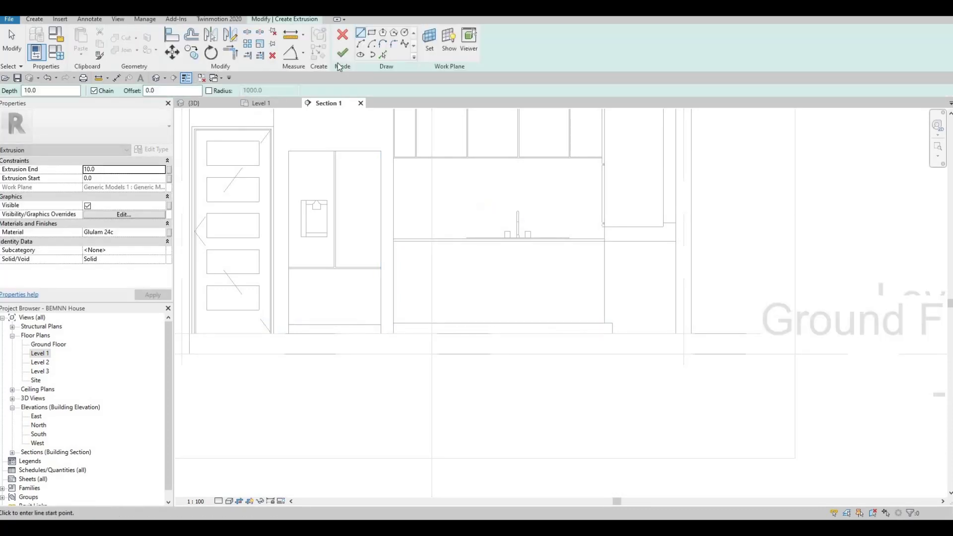
Step: Sketch a rectangle offset 10 mm inward from the edges of the base cabinet front, between the countertop and the plinth
left_click(372, 33)
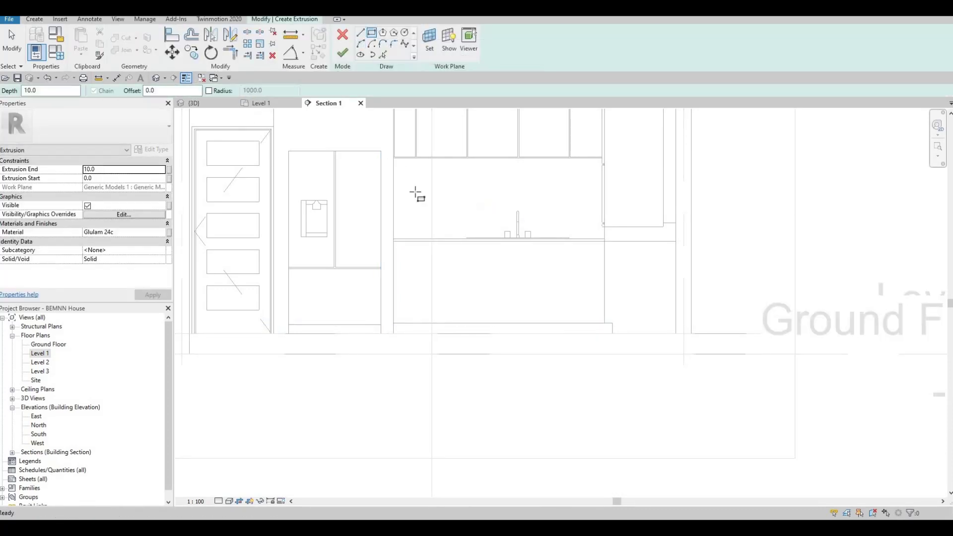
scroll(418, 259, "up", 5)
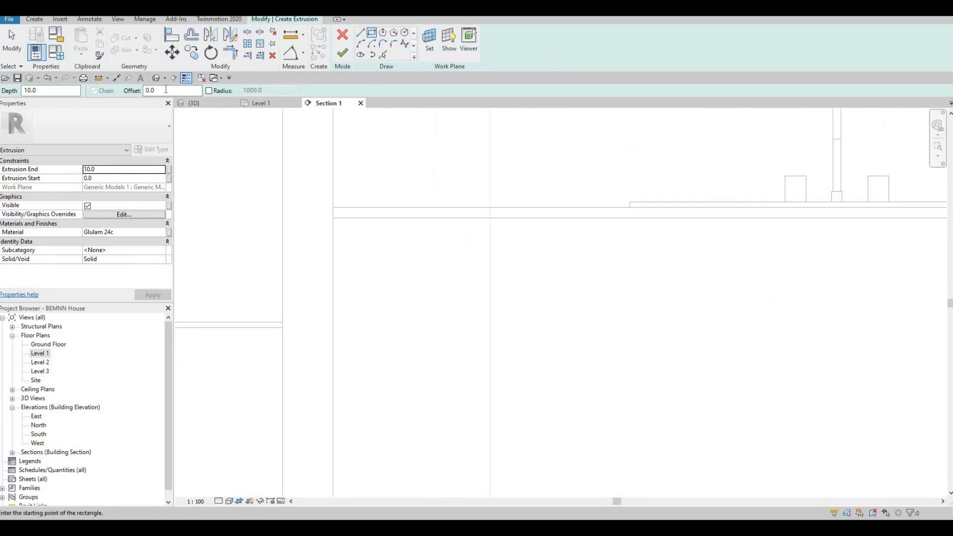
key("Tab")
type("10")
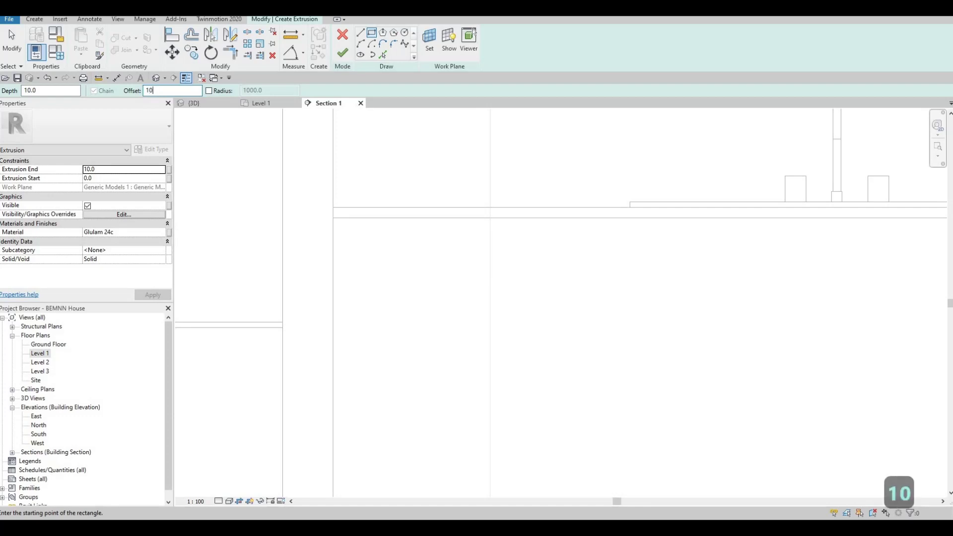
key("Return")
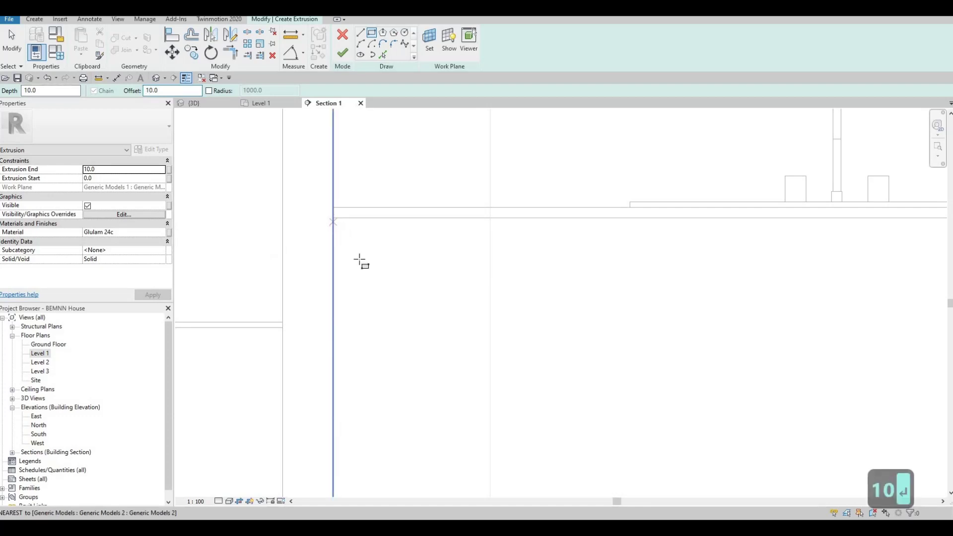
left_click(367, 275)
scroll(568, 236, "up", 5)
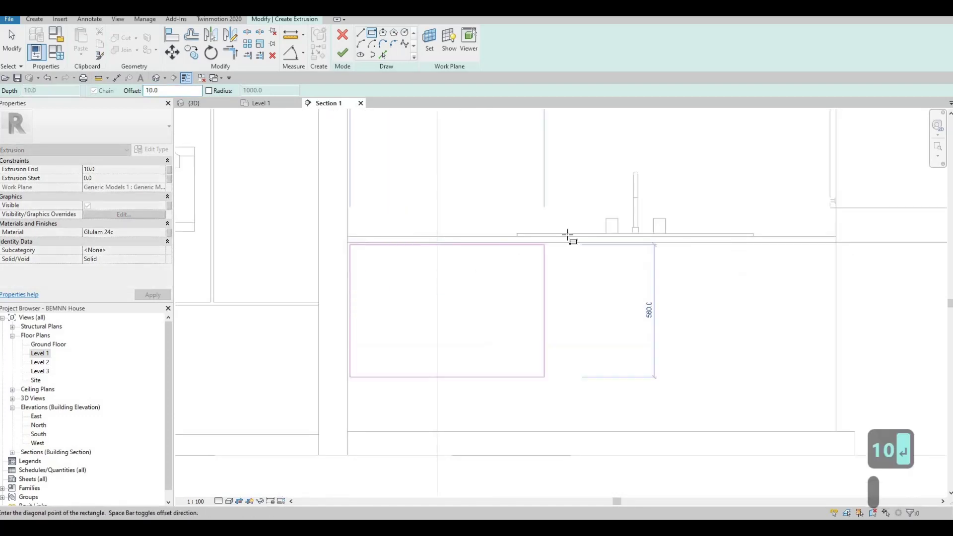
scroll(618, 305, "up", 3)
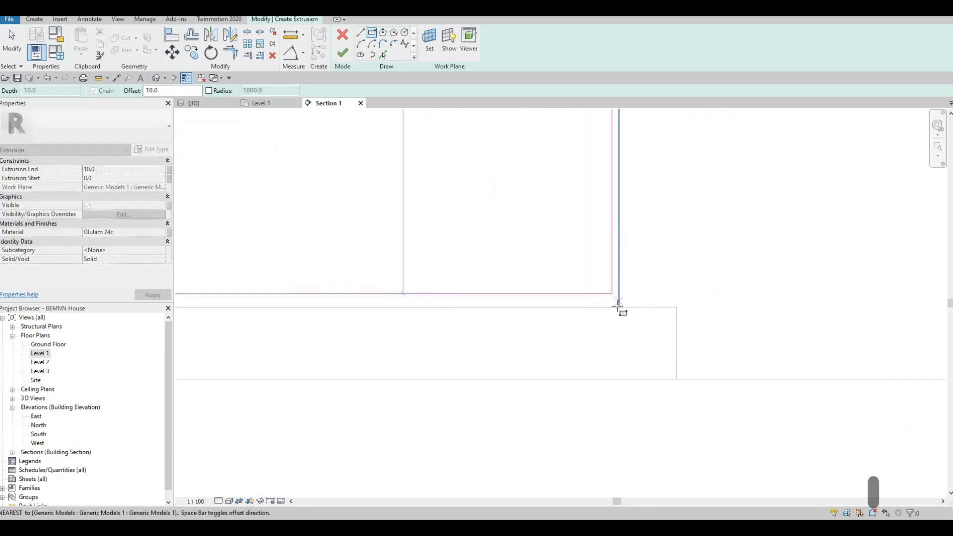
left_click(567, 301)
scroll(567, 301, "down", 4)
key("Escape")
key("Escape")
scroll(481, 271, "down", 1)
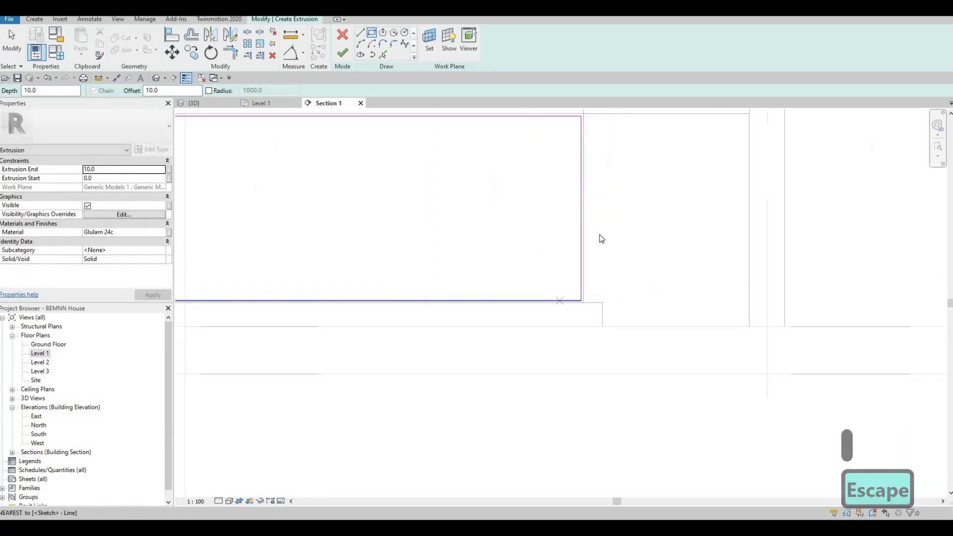
Step: Set the new extrusion's material to the copied Birch - Semigloss
scroll(357, 169, "down", 1)
scroll(355, 213, "up", 2)
scroll(350, 164, "up", 1)
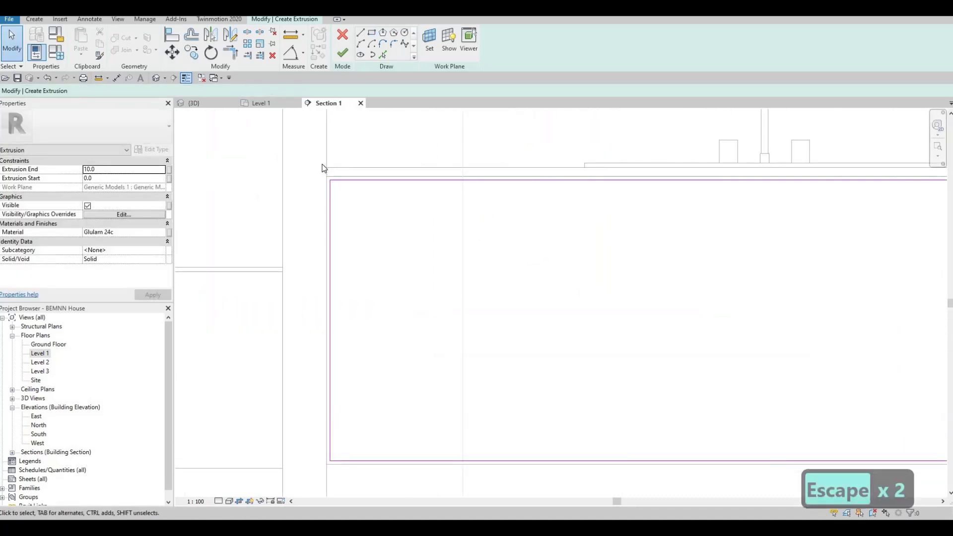
scroll(329, 186, "up", 3)
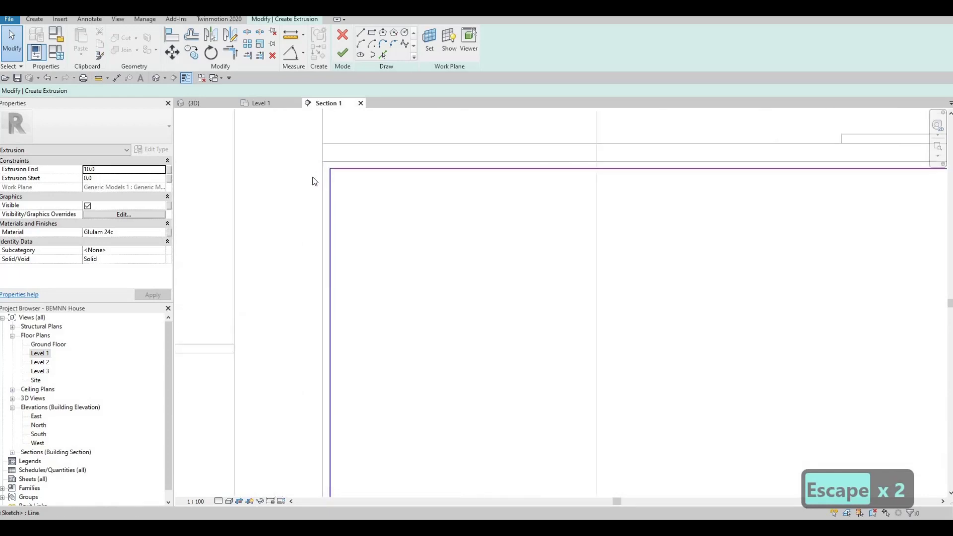
scroll(326, 191, "down", 1)
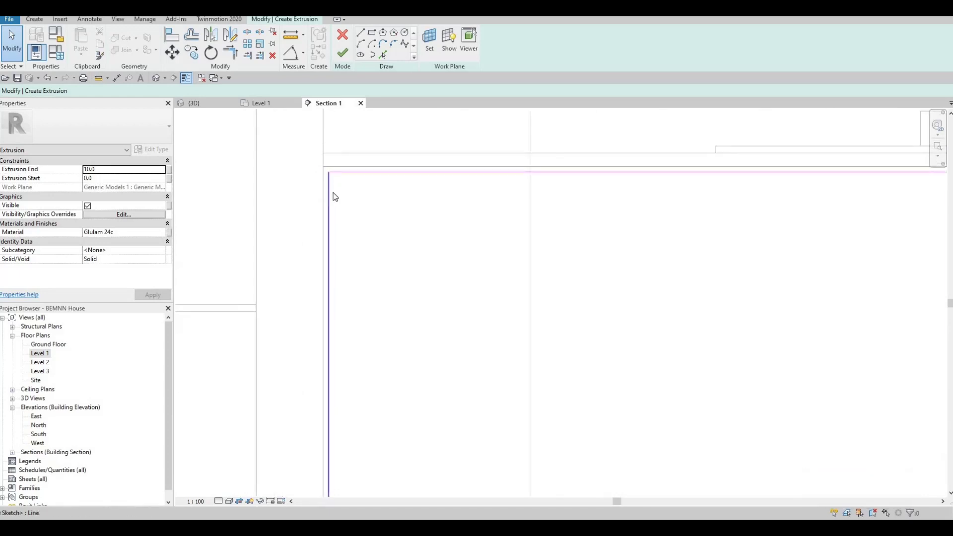
left_click(134, 236)
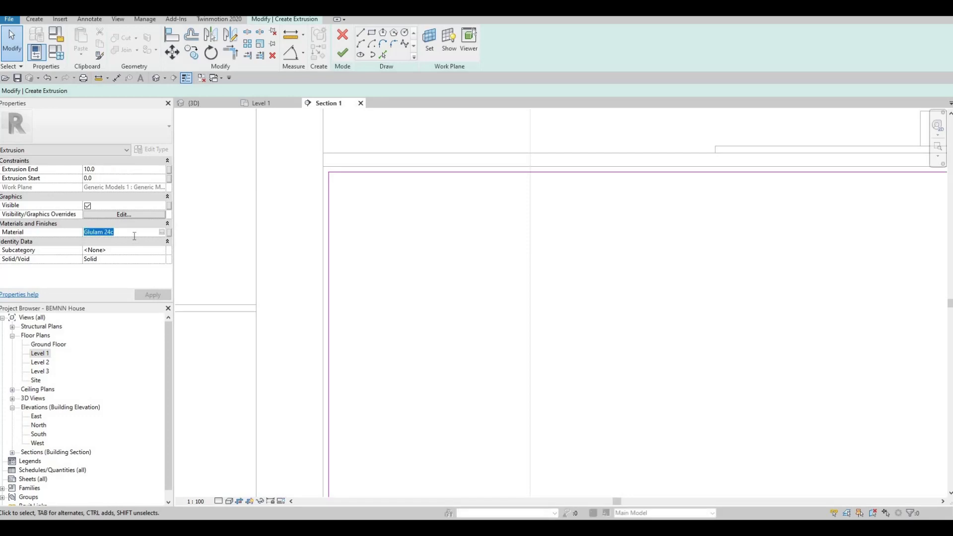
type("Birch - Semigloss")
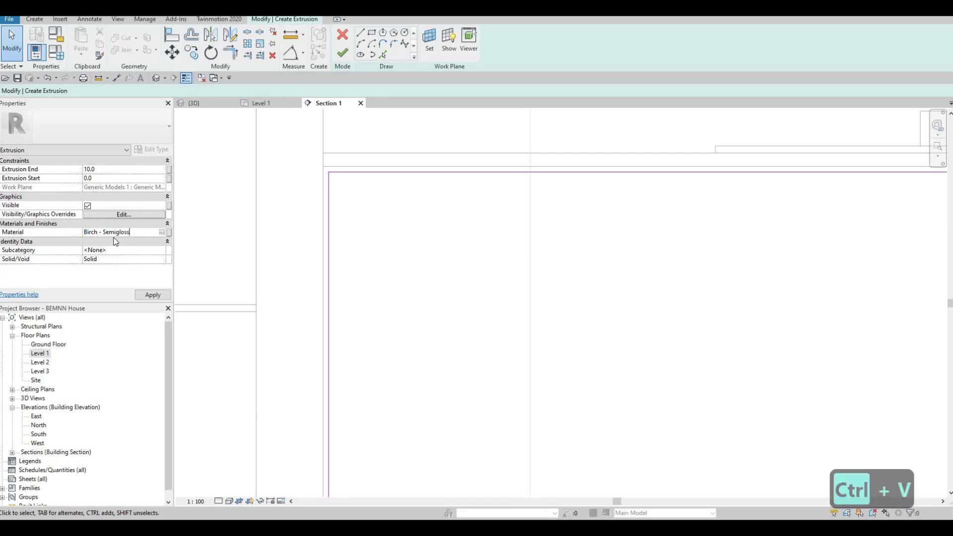
left_click(151, 296)
Step: Examine the base cabinet panel outline in relation to the sink, plinth and wall cabinet doors above
scroll(394, 310, "down", 2)
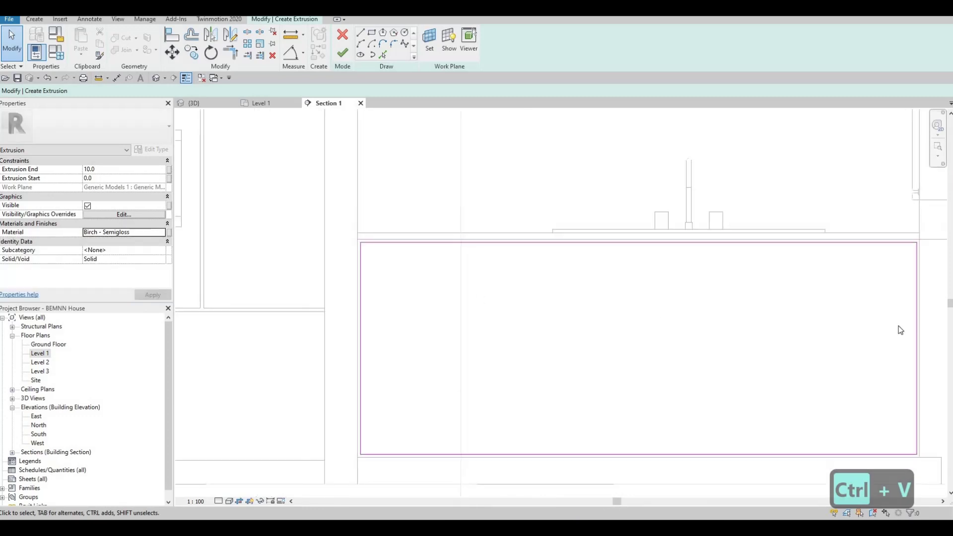
scroll(899, 328, "down", 1)
middle_click_drag(898, 327, 761, 183)
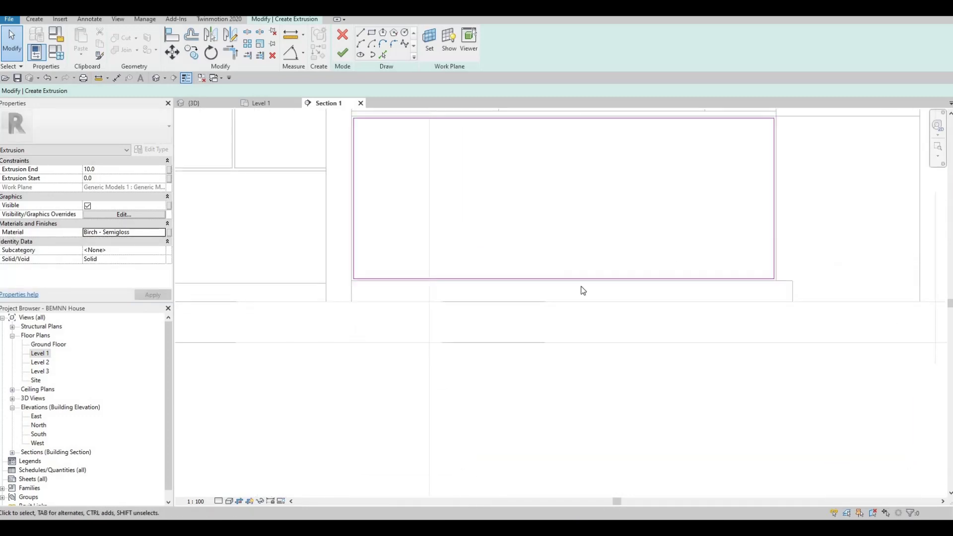
scroll(711, 166, "down", 1)
middle_click_drag(608, 261, 514, 322)
scroll(514, 322, "down", 1)
middle_click_drag(603, 248, 616, 314)
middle_click_drag(568, 355, 628, 345)
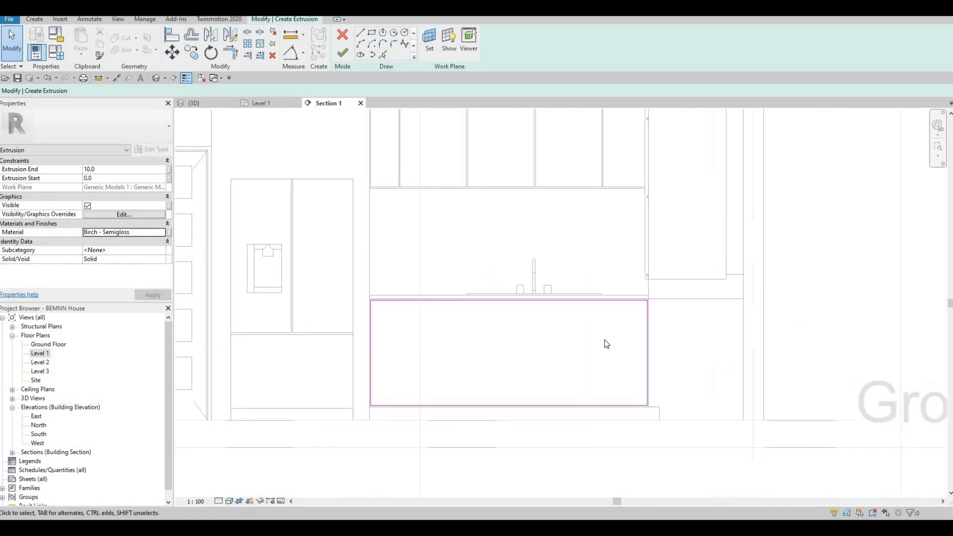
Step: Sketch a 780 mm vertical line below the sink, from the top edge to the bottom edge of the base cabinet panel outline
scroll(606, 343, "up", 2)
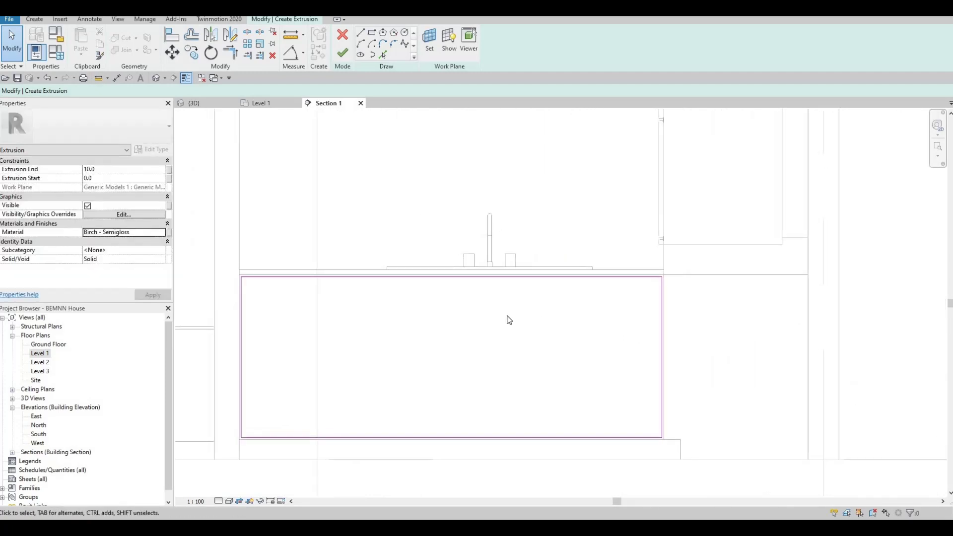
scroll(500, 293, "down", 3)
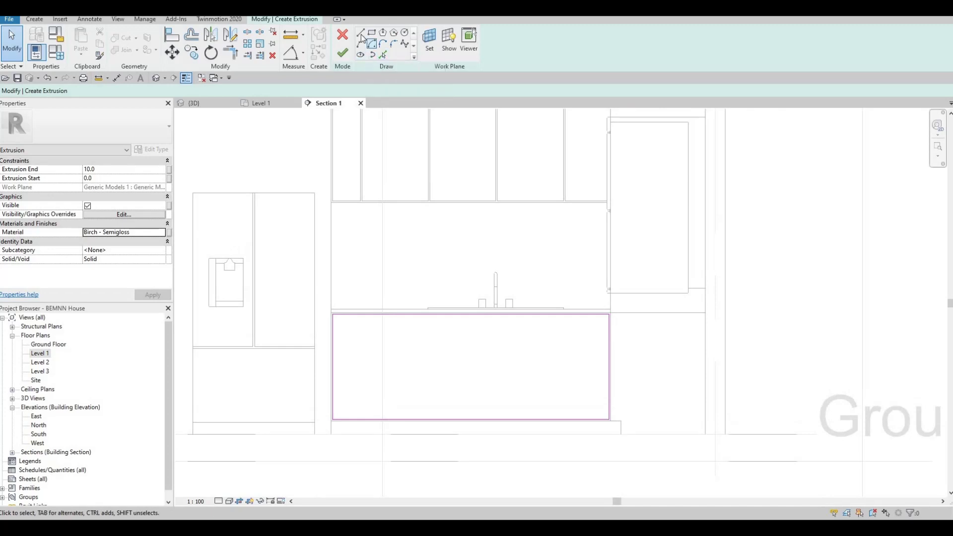
scroll(503, 306, "up", 2)
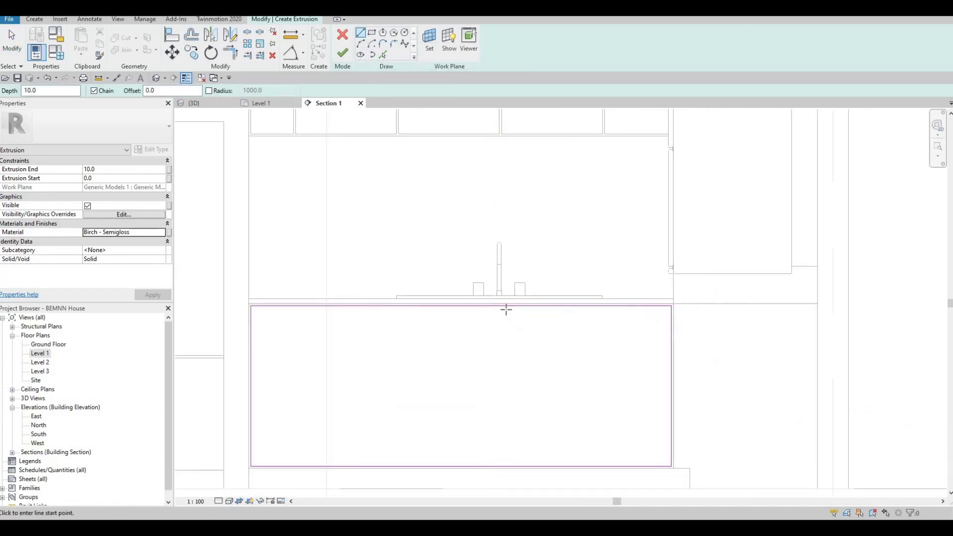
left_click(502, 305)
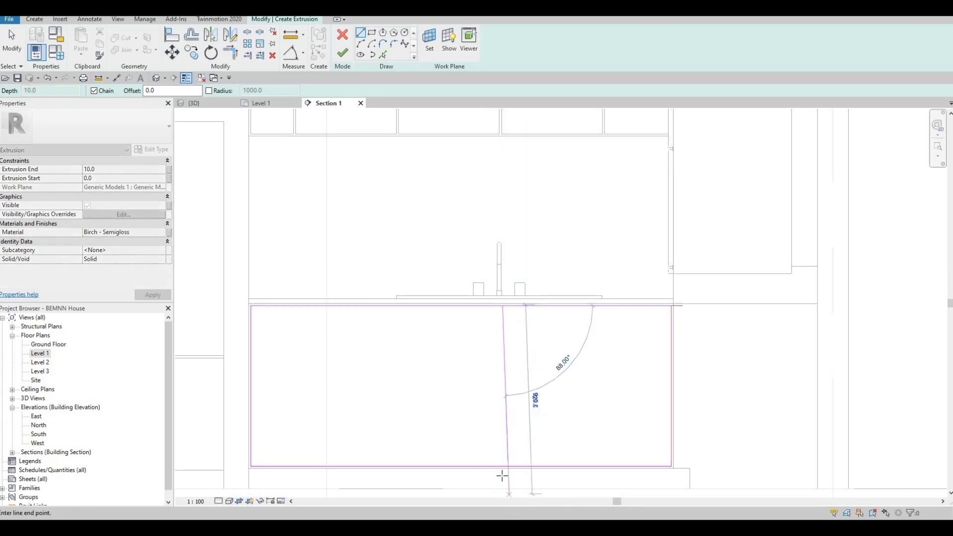
left_click(494, 420)
scroll(438, 182, "down", 2)
key("Escape")
key("Escape")
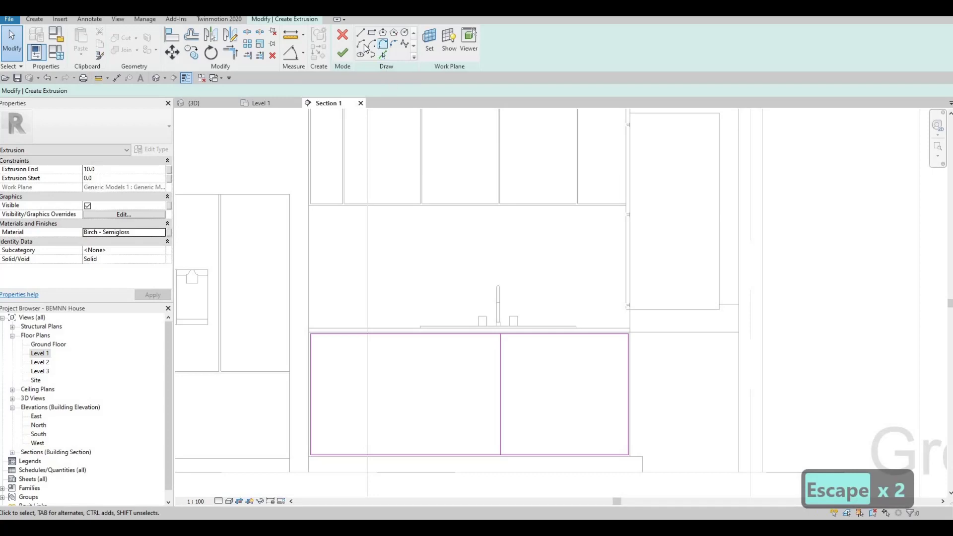
Step: Sketch a second full-height vertical line just left of the first one within the base cabinet panel outline
key("l")
key("i")
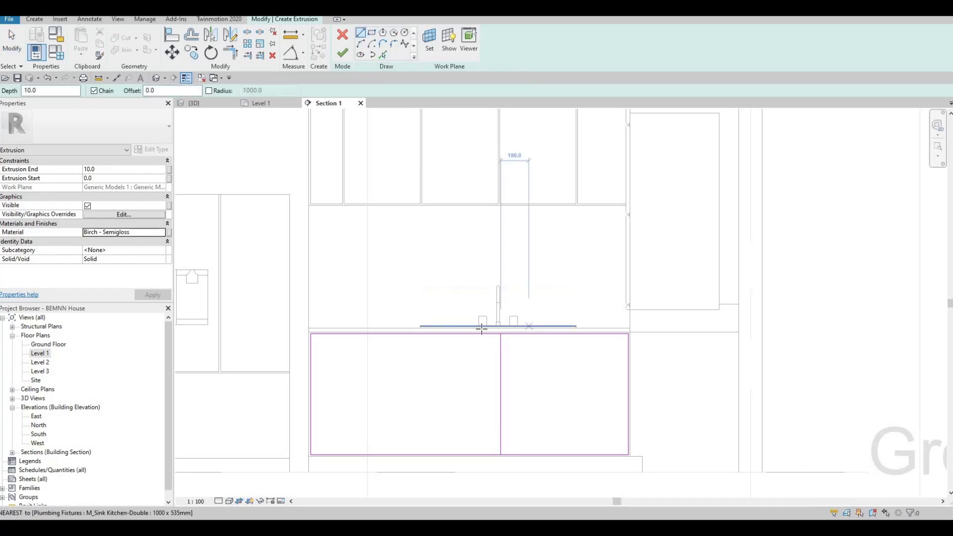
scroll(480, 327, "up", 4)
left_click(481, 330)
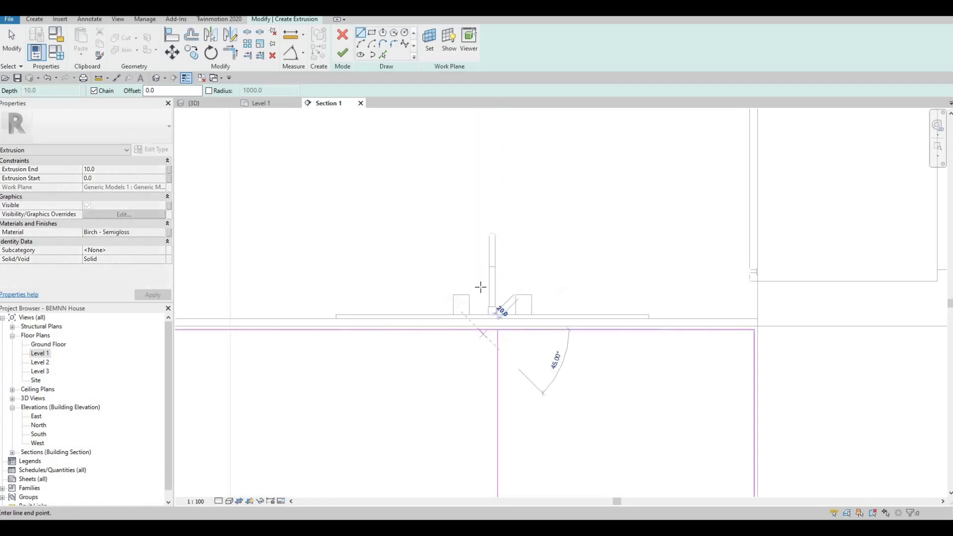
scroll(481, 315, "down", 3)
key("Escape")
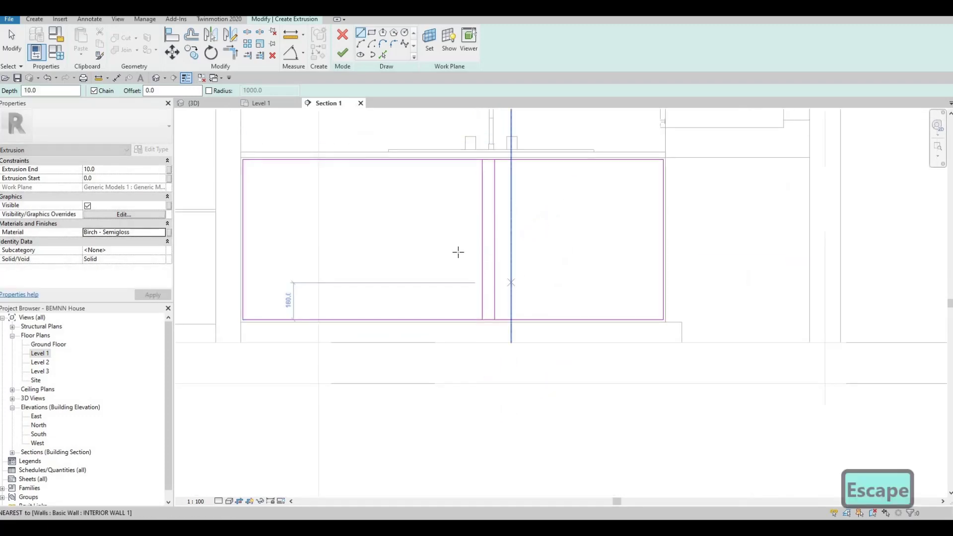
left_click(491, 268)
key("Escape")
key("Escape")
Step: Copy the pair of vertical lines with the Multiple option, placing one copy toward the outline's right end and two toward its left end
left_click_drag(502, 238, 451, 248)
left_click(501, 223)
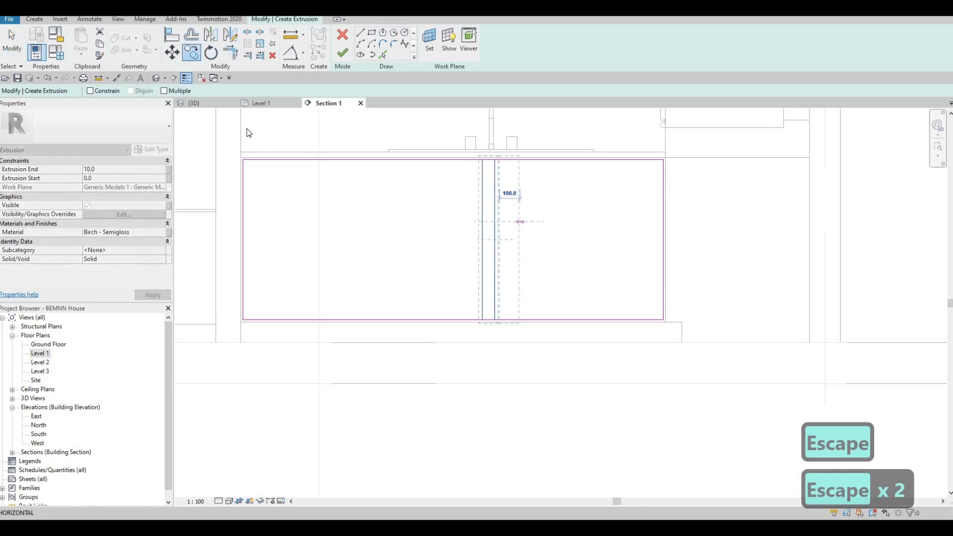
left_click(159, 91)
key("Escape")
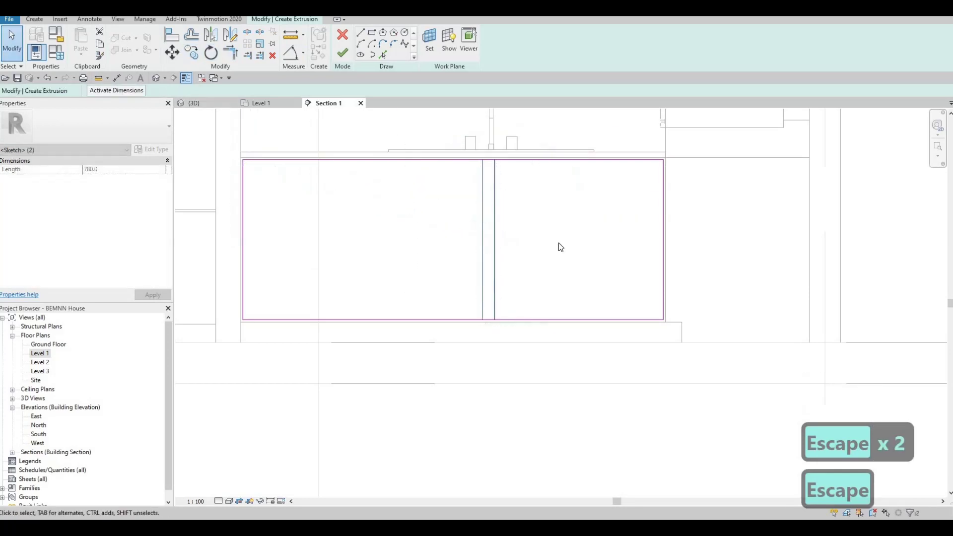
left_click(188, 52)
key("Escape")
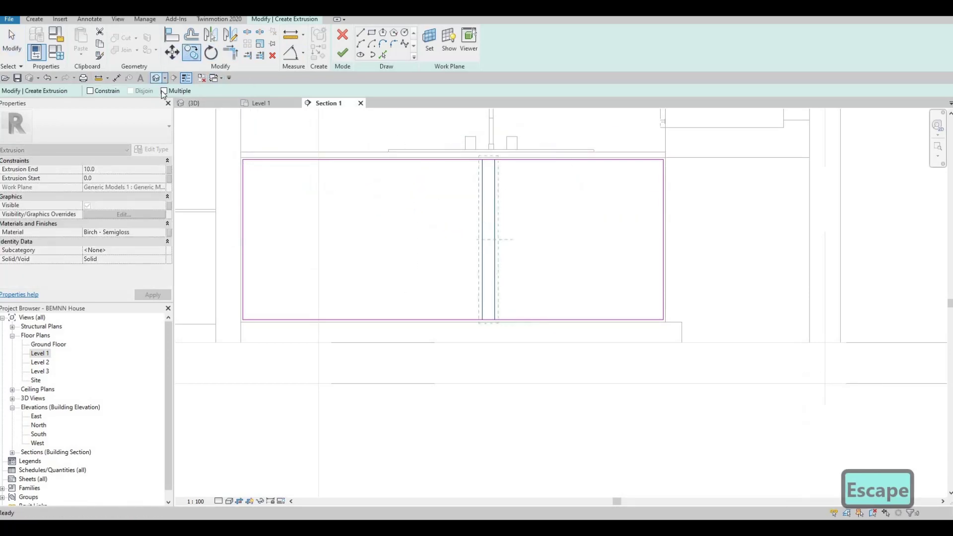
left_click(506, 213)
left_click(609, 212)
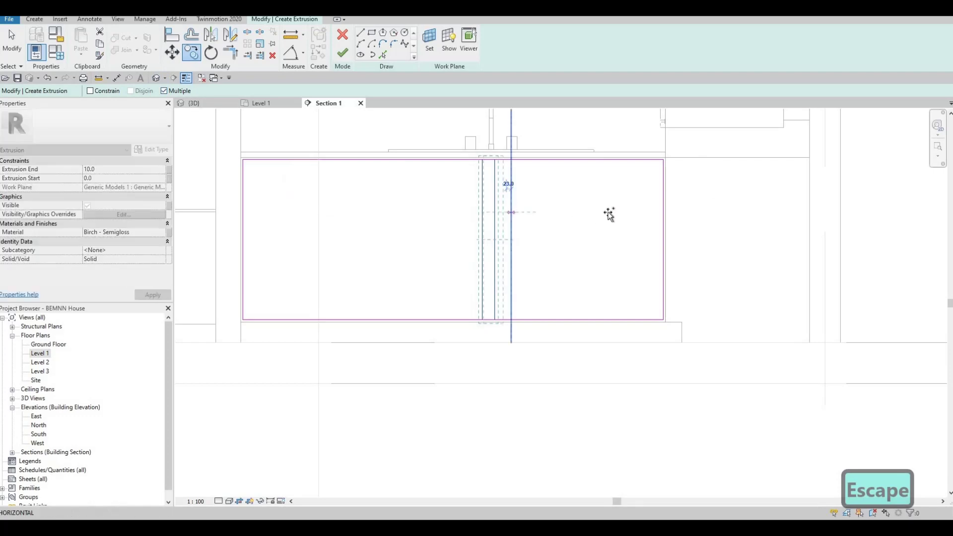
left_click(432, 207)
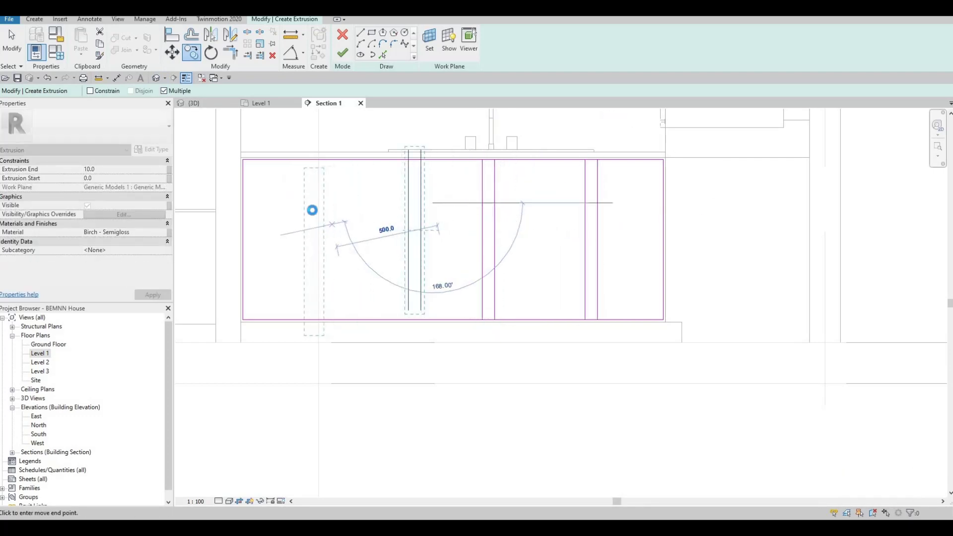
left_click(312, 210)
key("Escape")
scroll(389, 280, "down", 2)
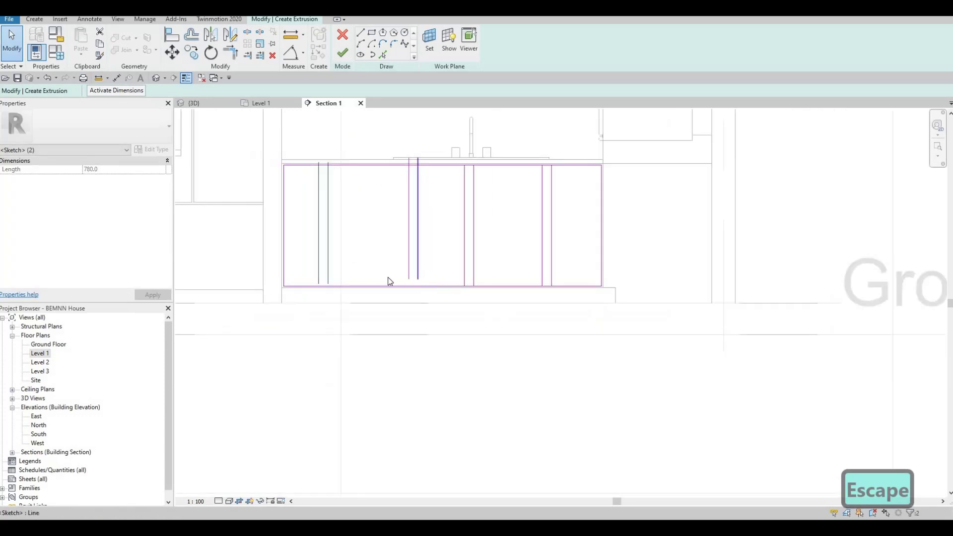
Step: Align the two left pairs of vertical sketch lines with the edges of the wall cabinet door gaps above them
scroll(387, 281, "down", 2)
key("a")
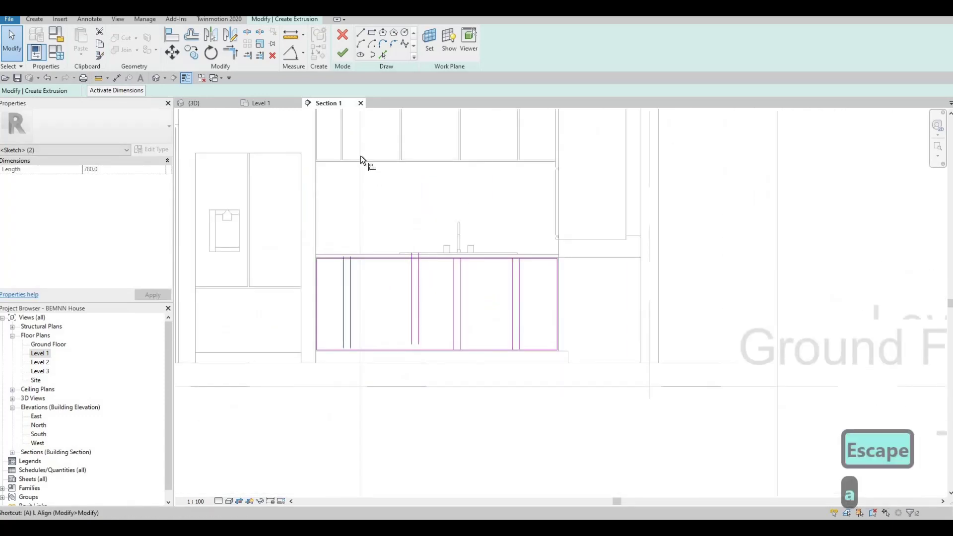
key("l")
scroll(336, 139, "up", 1)
left_click(339, 318)
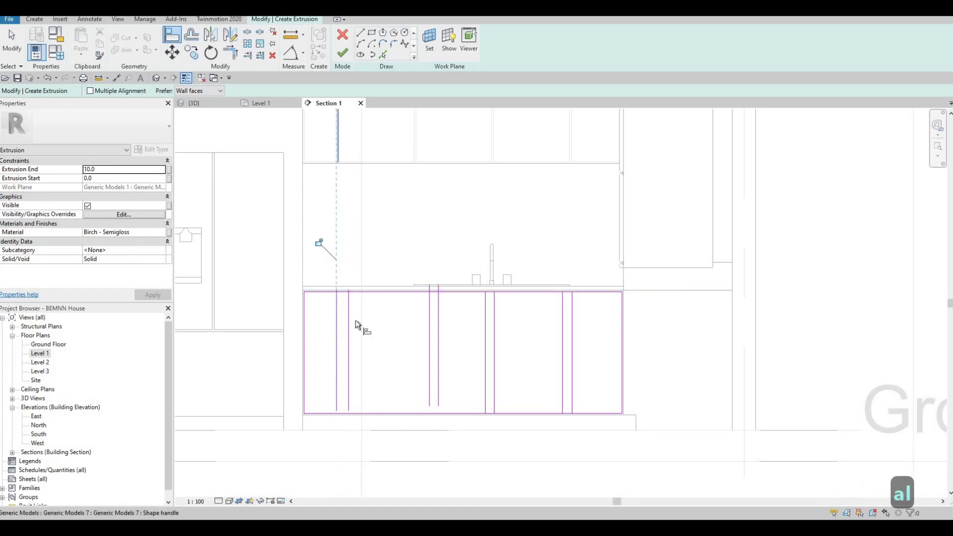
left_click(349, 298)
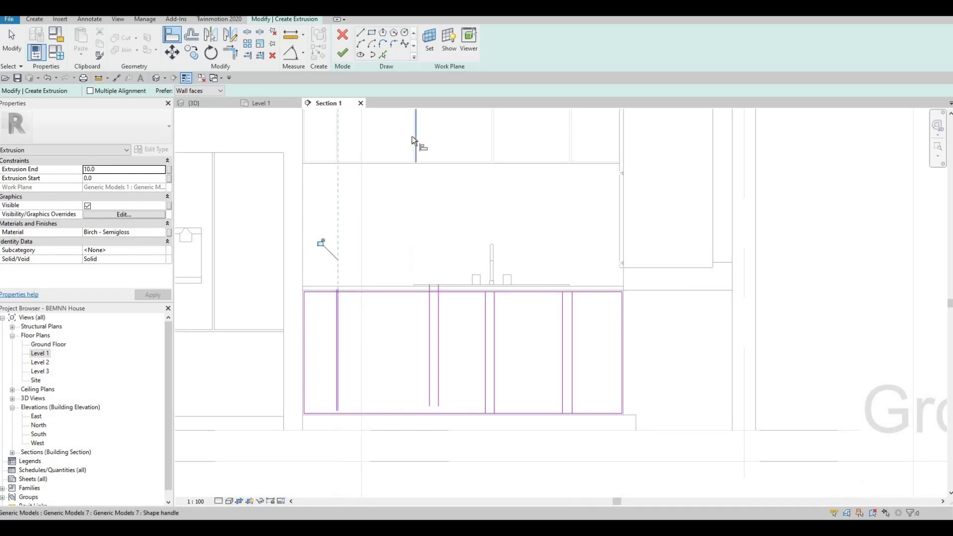
left_click(430, 292)
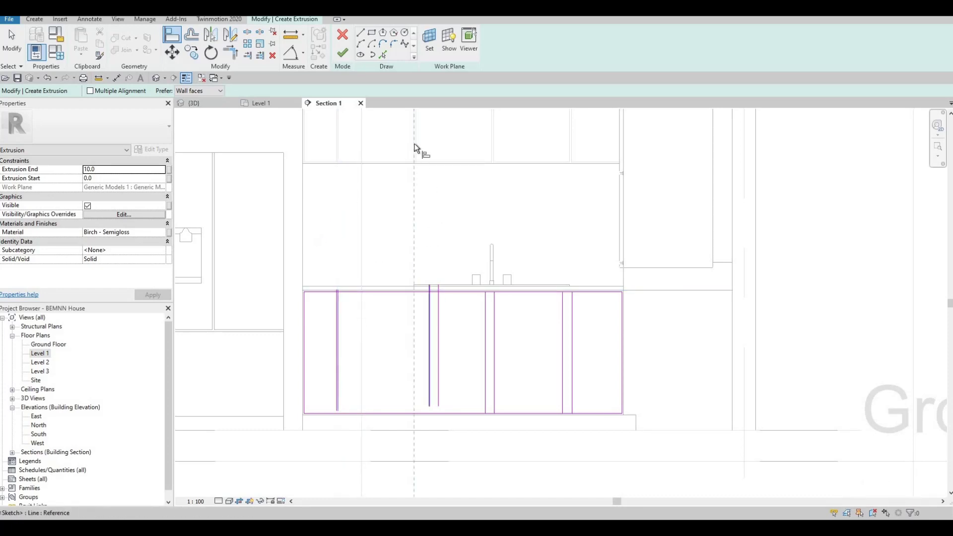
left_click(444, 298)
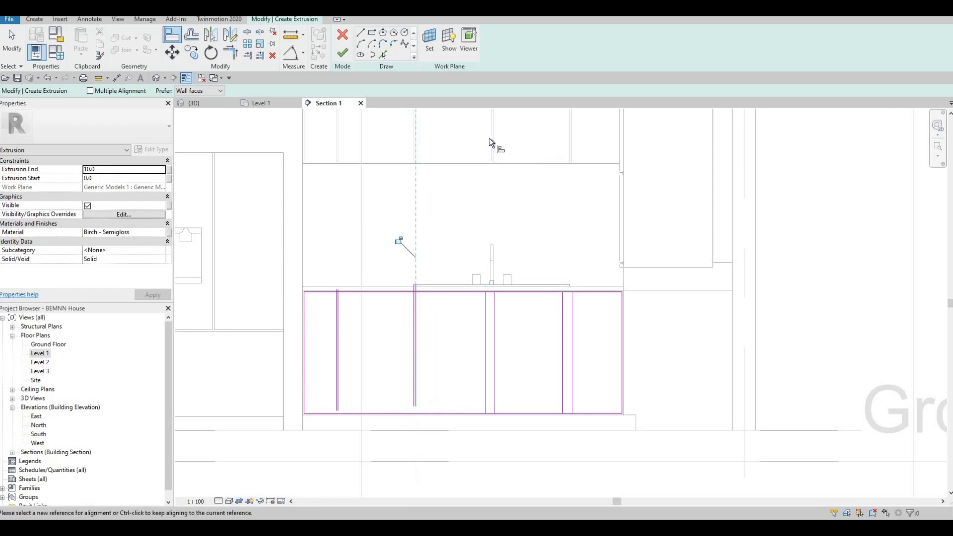
Step: Align the pair of vertical lines below the sink with both edges of the wall cabinet door gap above
left_click(490, 282)
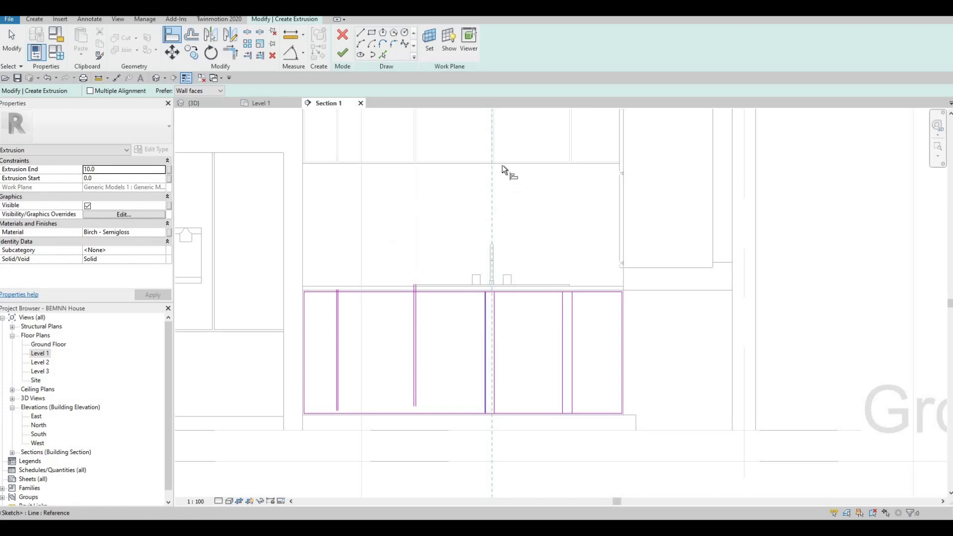
left_click(486, 308)
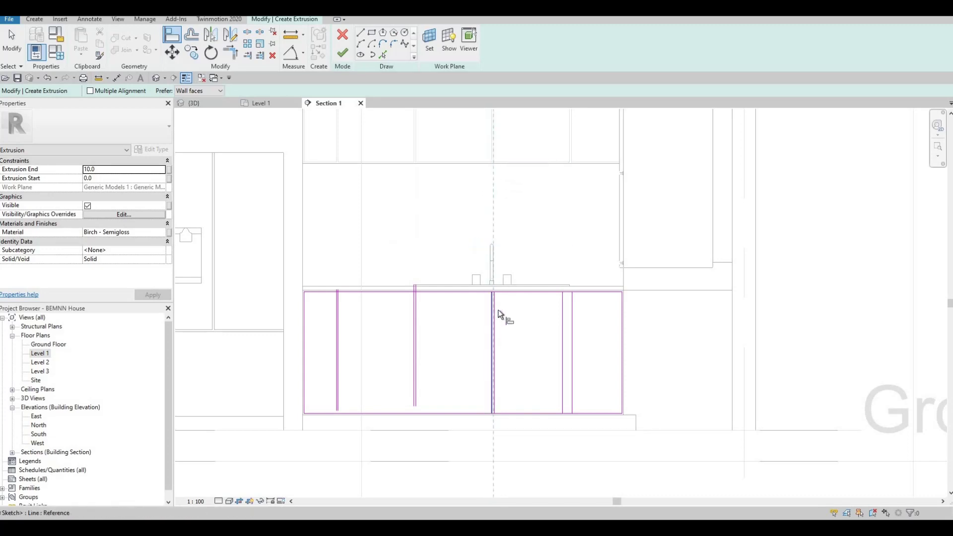
key("Escape")
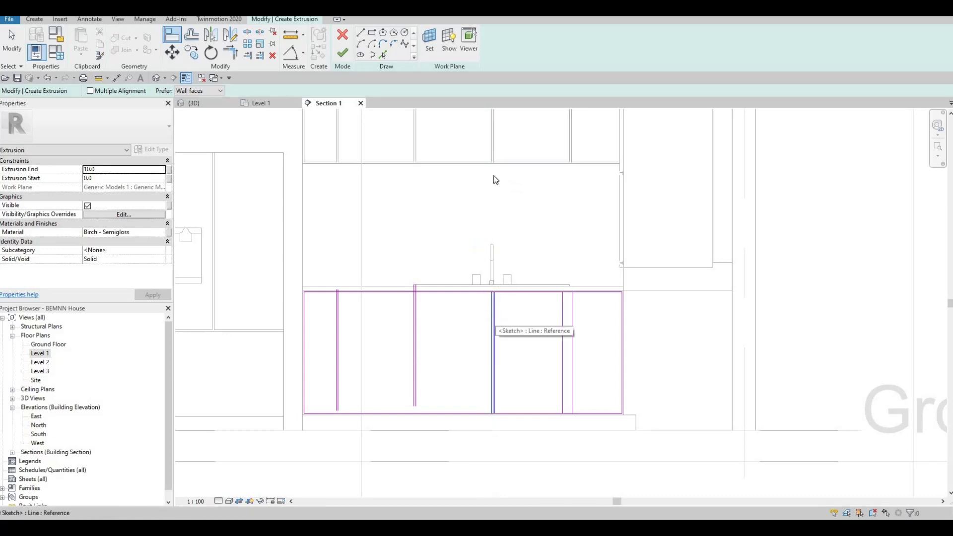
key("Escape")
key("a")
key("l")
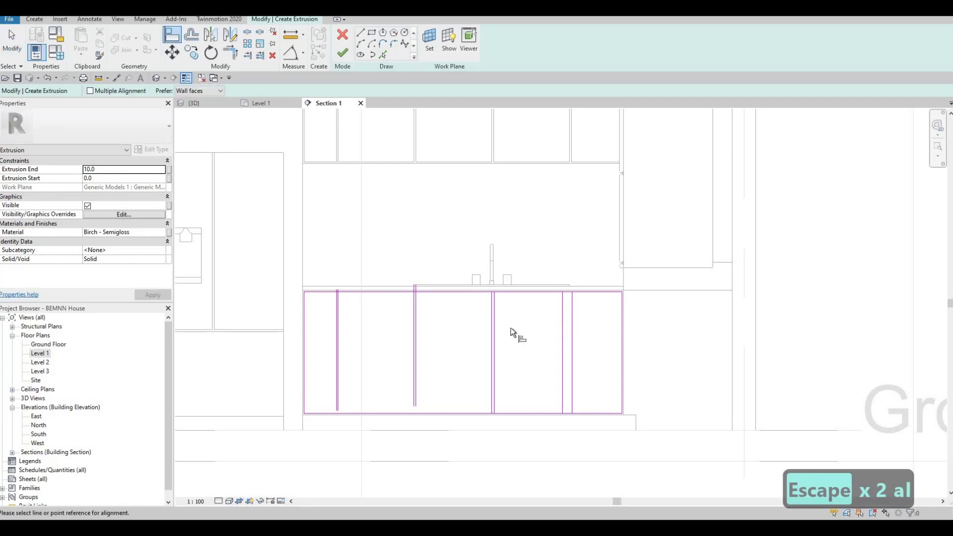
left_click(498, 321)
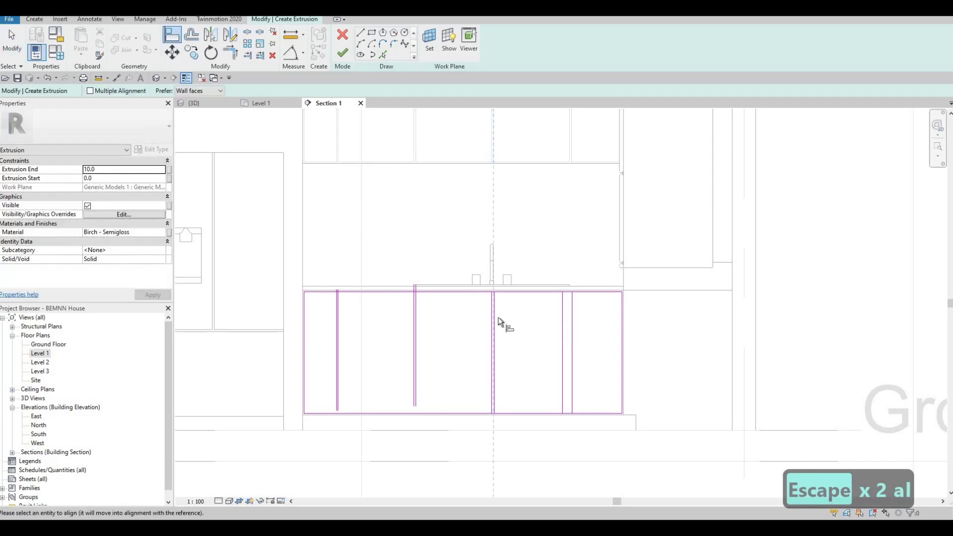
Step: Align the rightmost pair of vertical lines with the edges of the last wall cabinet door gap above
left_click(567, 149)
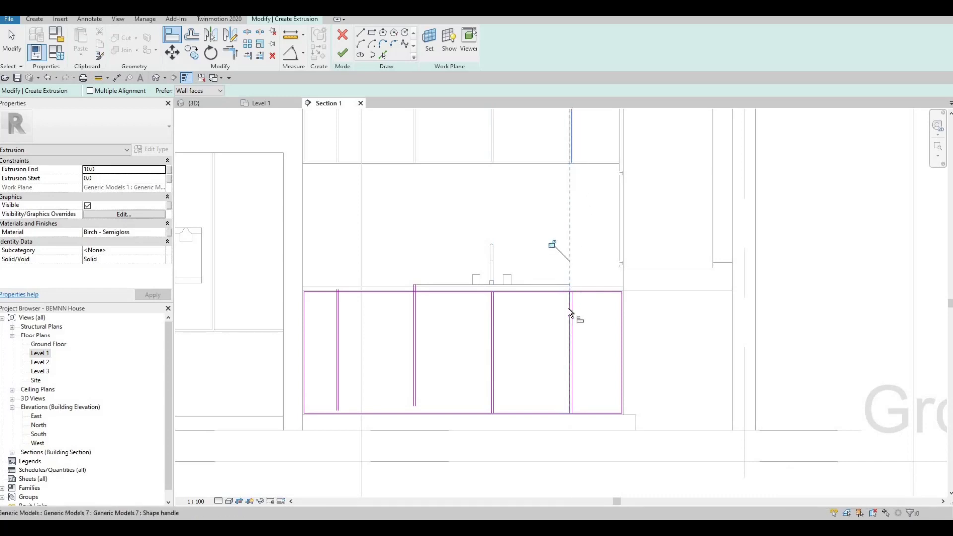
left_click(566, 308)
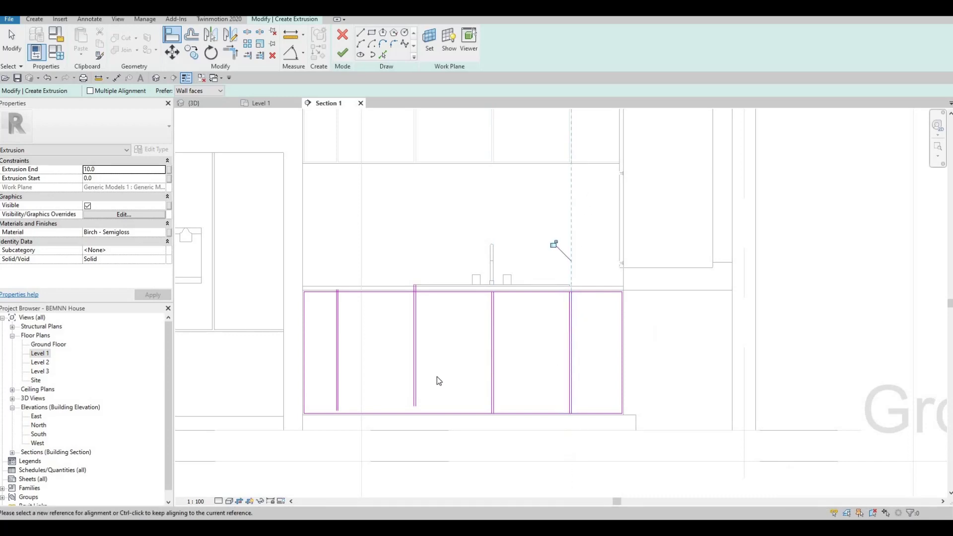
key("Escape")
key("Escape")
Step: Split the panel outline's top edge at the two left pairs of vertical lines, keeping Delete Inner Segment off
scroll(424, 312, "up", 2)
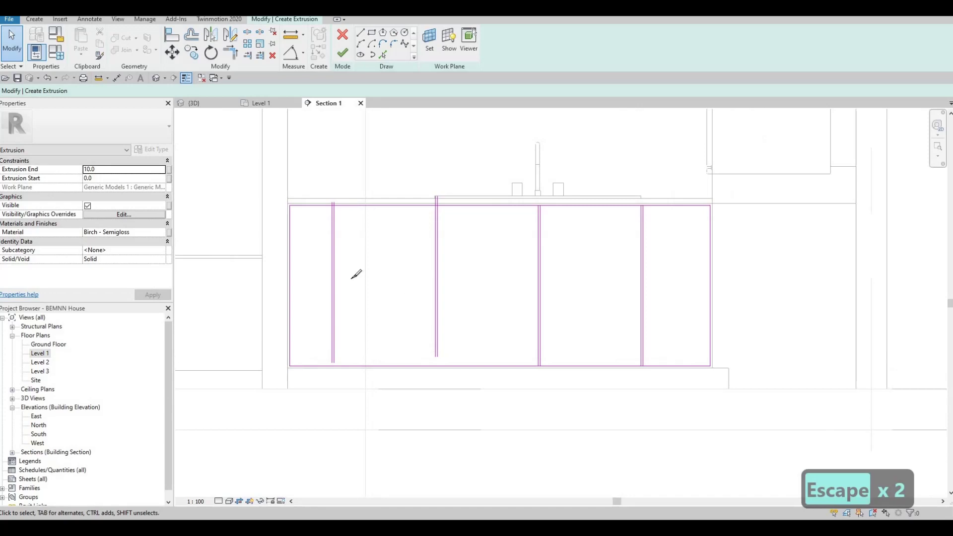
key("s")
key("l")
scroll(329, 195, "up", 3)
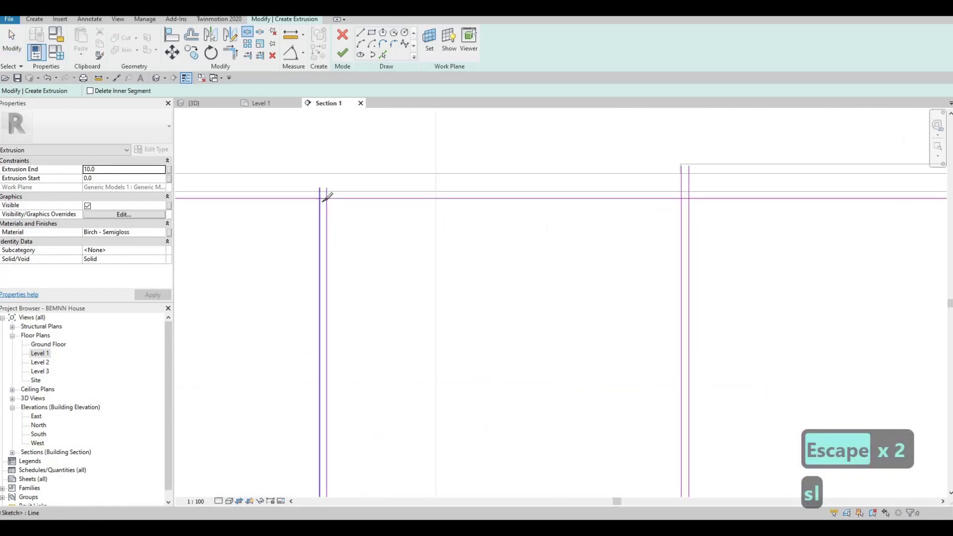
scroll(324, 200, "up", 4)
left_click(324, 199)
scroll(717, 197, "down", 4)
middle_click_drag(858, 186, 719, 184)
scroll(718, 184, "up", 3)
left_click(718, 188)
scroll(717, 188, "down", 6)
middle_click_drag(794, 211, 329, 206)
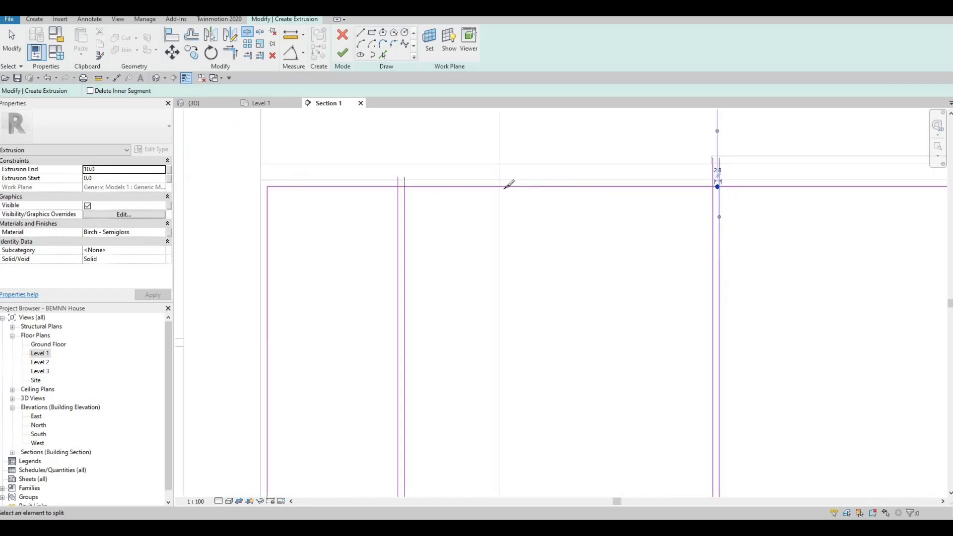
Step: Split the panel outline's top edge at the two right pairs of vertical lines
scroll(486, 176, "up", 3)
scroll(484, 177, "up", 3)
left_click(486, 174)
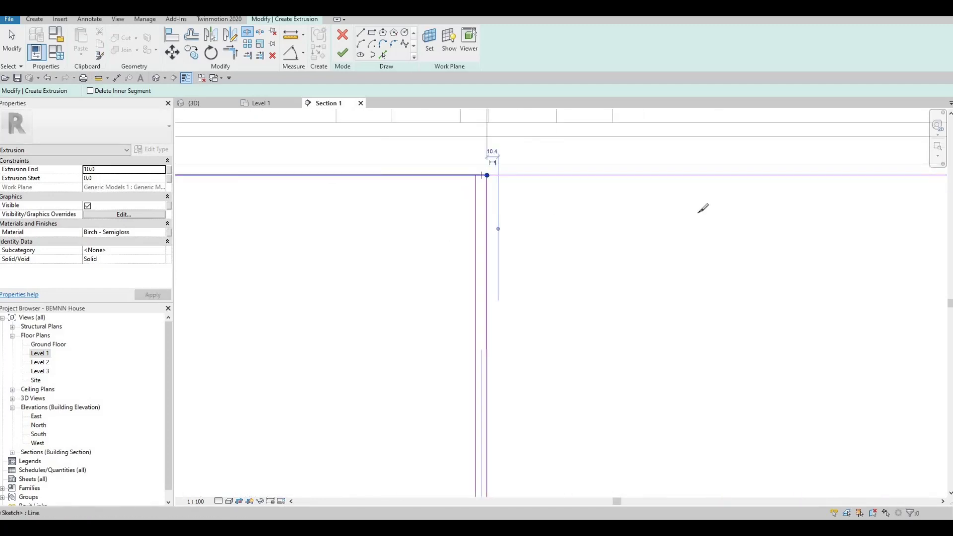
scroll(698, 212, "down", 4)
middle_click_drag(882, 200, 777, 194)
scroll(780, 188, "up", 2)
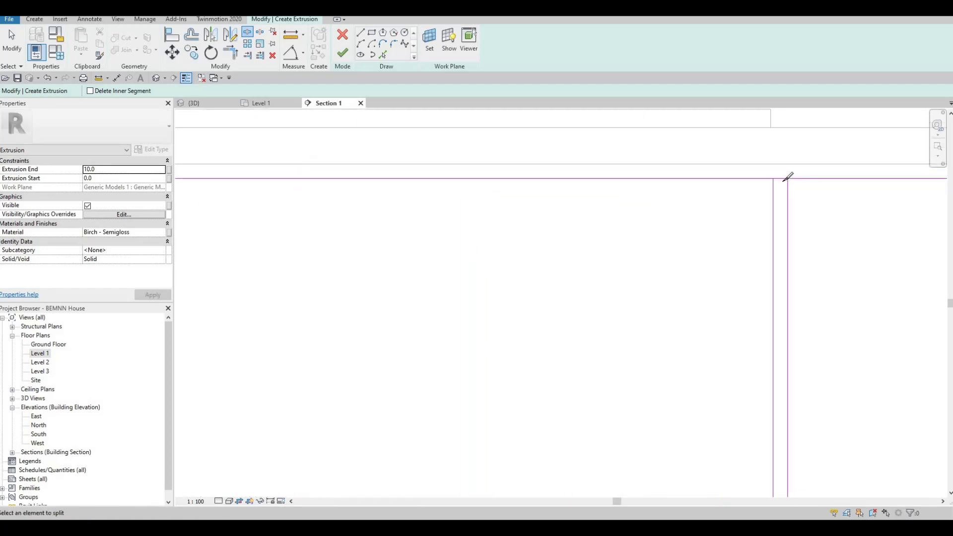
left_click(781, 179)
scroll(680, 253, "down", 4)
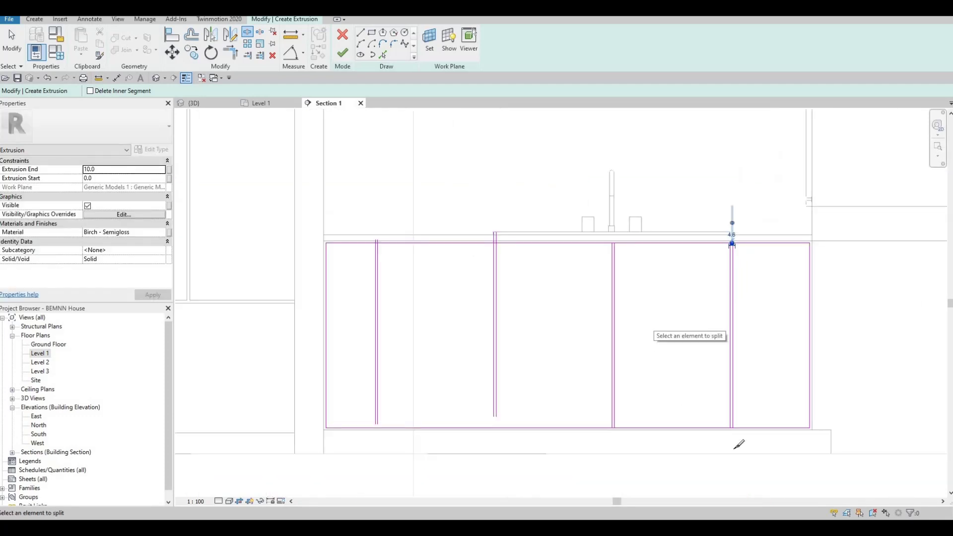
Step: Split the panel outline's bottom edge between the lines of the two right pairs
scroll(778, 389, "up", 2)
scroll(730, 362, "up", 4)
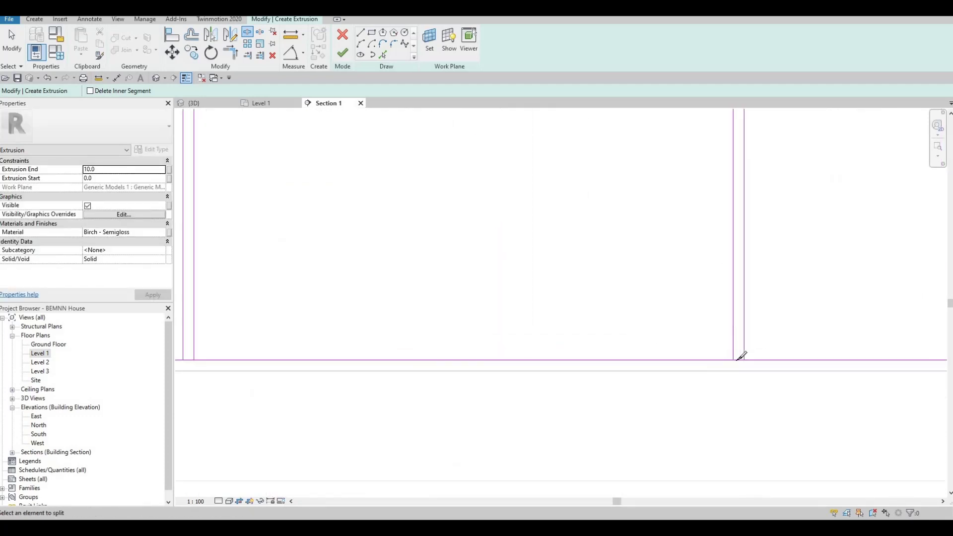
scroll(739, 361, "up", 2)
left_click(739, 360)
scroll(738, 361, "down", 4)
middle_click_drag(376, 360, 644, 321)
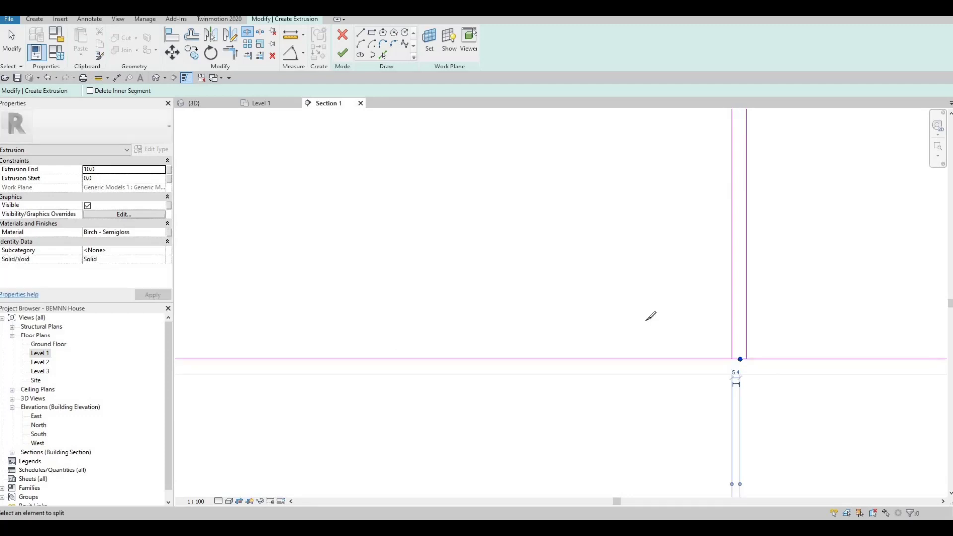
scroll(643, 321, "up", 4)
scroll(461, 323, "down", 2)
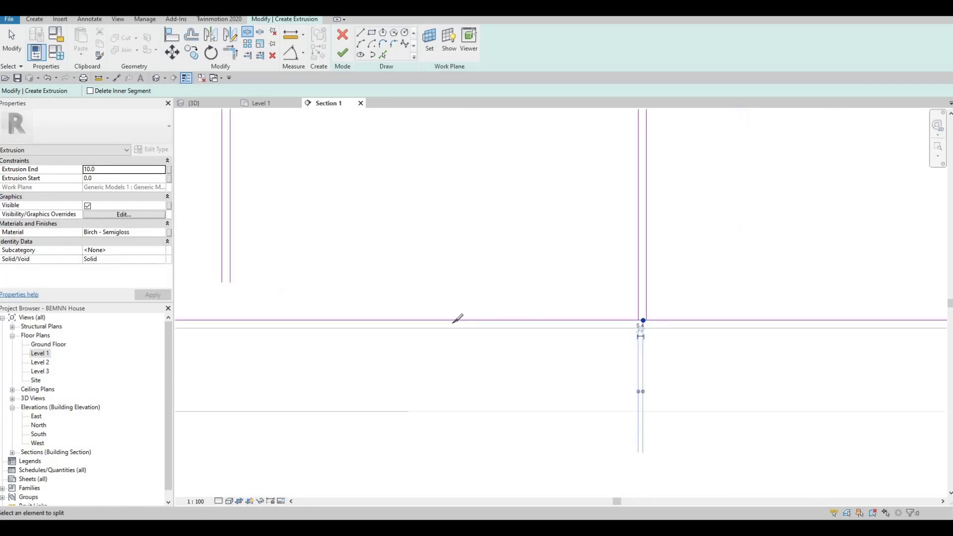
Step: Split the panel outline's bottom edge between the lines of the two left pairs
scroll(506, 334, "up", 3)
left_click(501, 336)
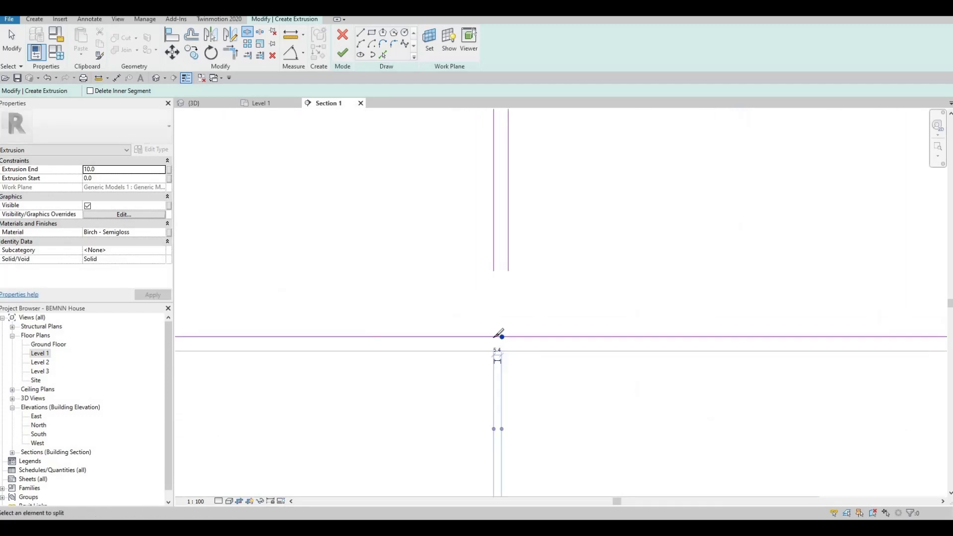
scroll(437, 327, "down", 3)
scroll(446, 335, "up", 2)
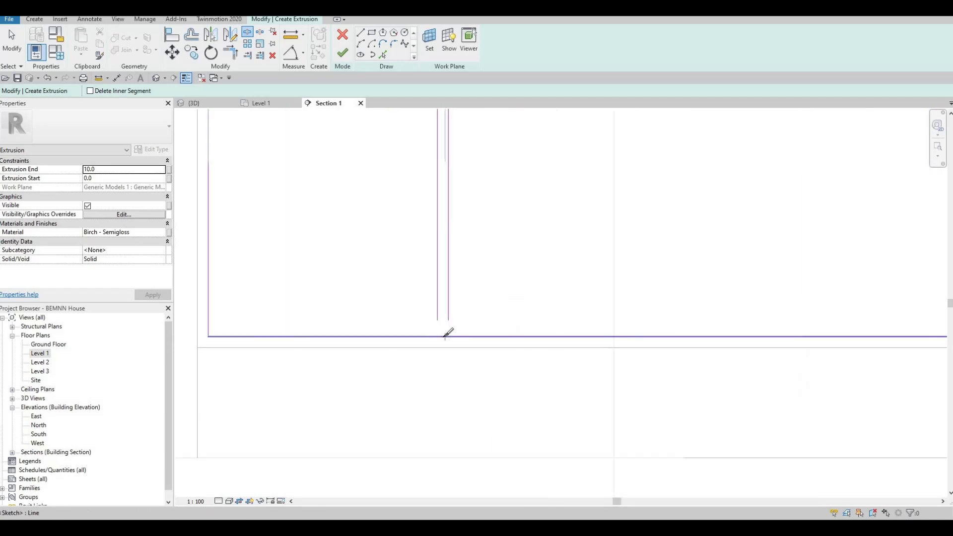
scroll(445, 305, "down", 3)
key("Escape")
key("Escape")
key("Escape")
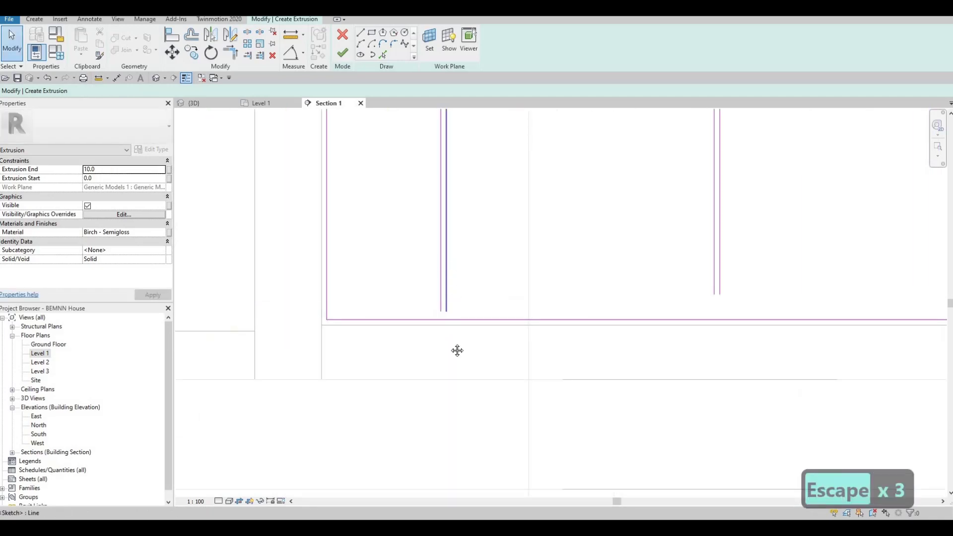
Step: Trim the leftmost pair of vertical lines to corners with the outline's top edge, opening the first door gap
scroll(464, 244, "down", 3)
scroll(459, 219, "up", 3)
scroll(466, 288, "down", 3)
scroll(470, 268, "up", 2)
scroll(467, 271, "up", 2)
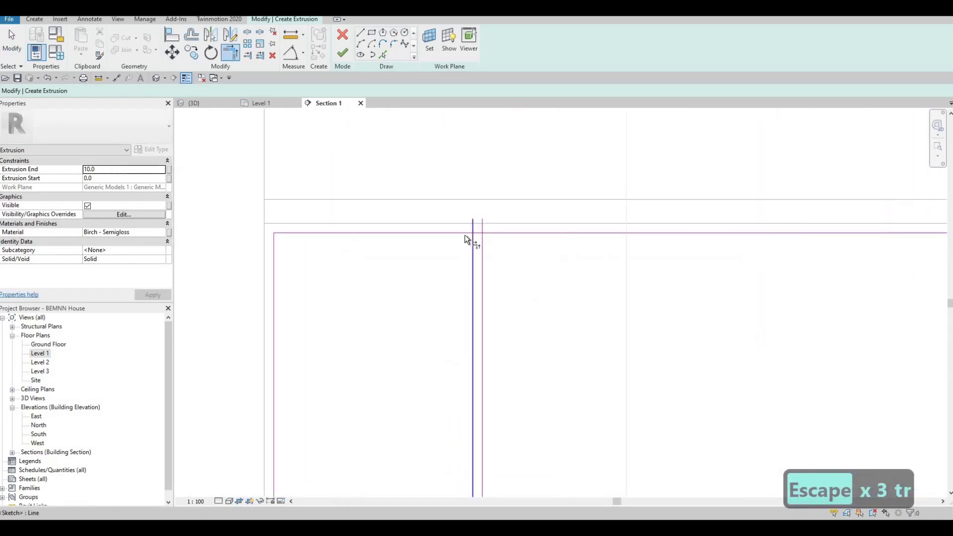
left_click(470, 240)
left_click(484, 252)
left_click(493, 235)
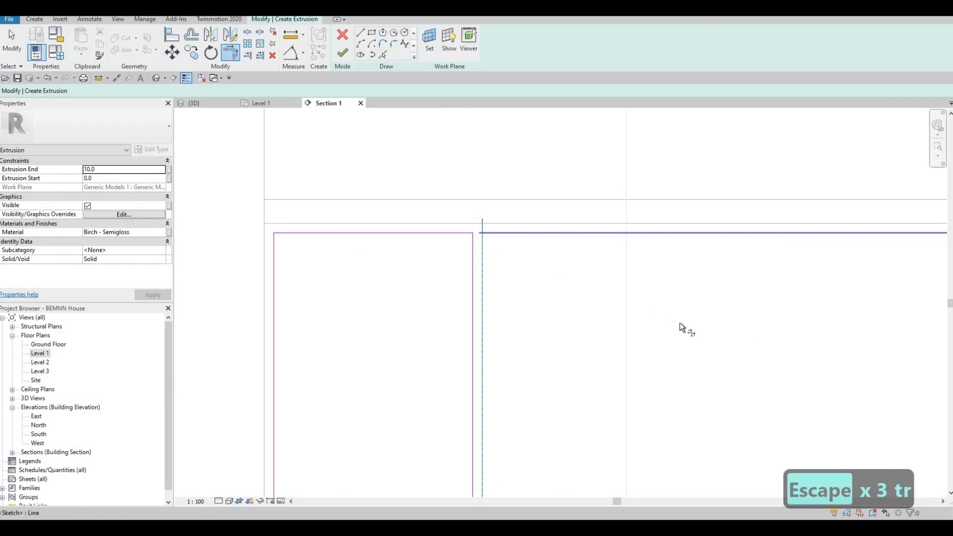
Step: Trim the second pair of vertical lines from the left to corners with the outline's top edge
scroll(640, 284, "down", 1)
scroll(610, 268, "down", 1)
middle_click_drag(803, 245, 597, 205)
left_click(598, 204)
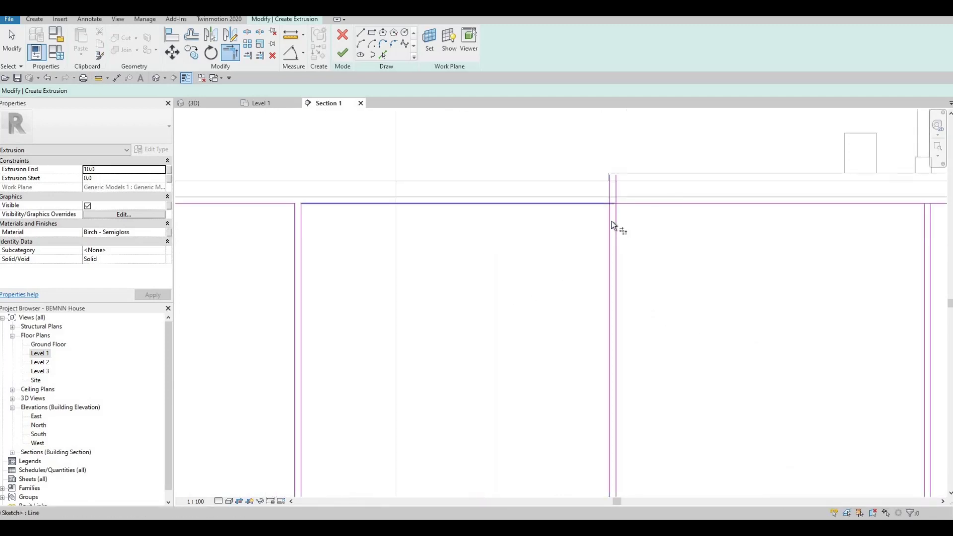
left_click(608, 219)
left_click(617, 211)
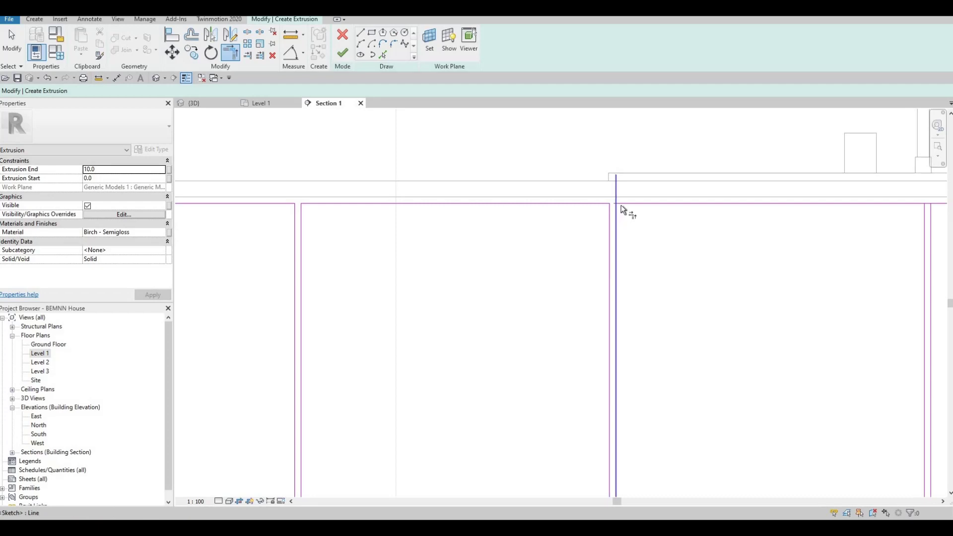
Step: Trim the two right pairs of vertical lines to corners with the outline's top edge
left_click(913, 204)
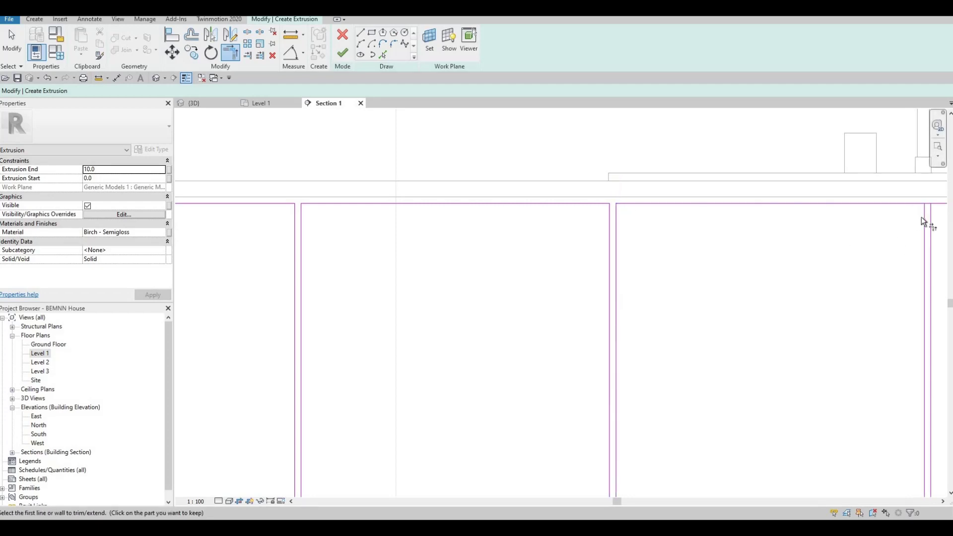
left_click(922, 217)
middle_click_drag(905, 254, 609, 245)
middle_click_drag(797, 272, 395, 273)
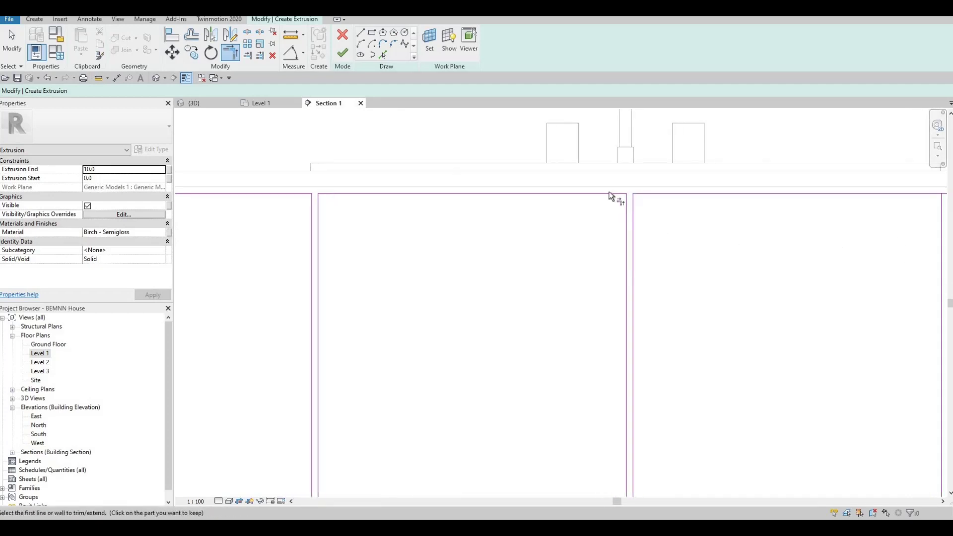
left_click(545, 215)
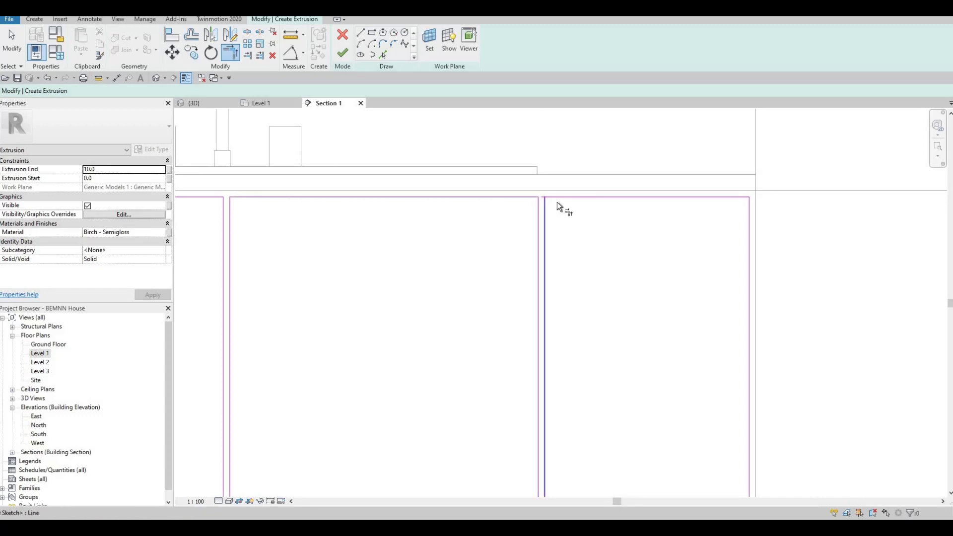
left_click(559, 197)
Step: Trim the two right pairs of vertical lines to corners with the outline's bottom edge
middle_click_drag(573, 346, 602, 174)
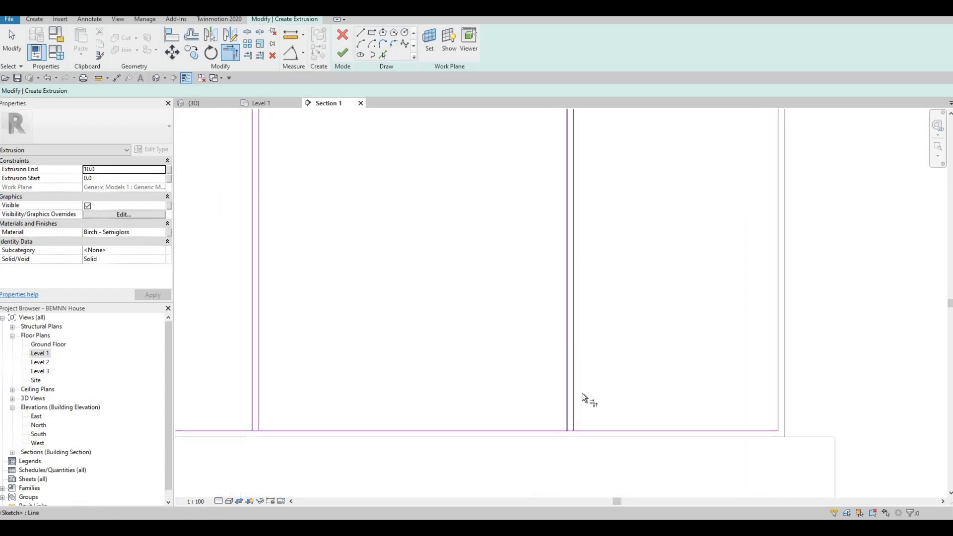
left_click(575, 396)
left_click(588, 431)
left_click(546, 430)
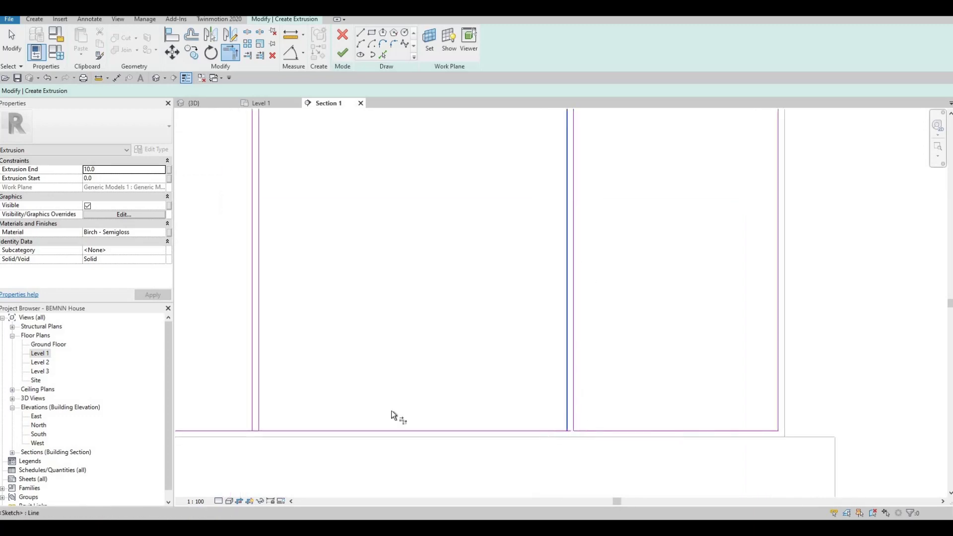
middle_click_drag(274, 428, 531, 421)
left_click(530, 423)
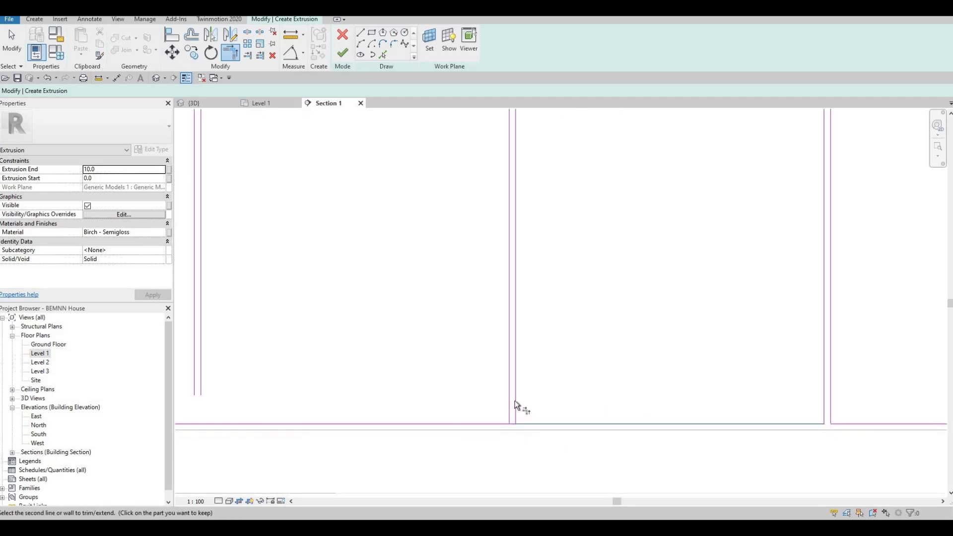
left_click(508, 400)
left_click(488, 424)
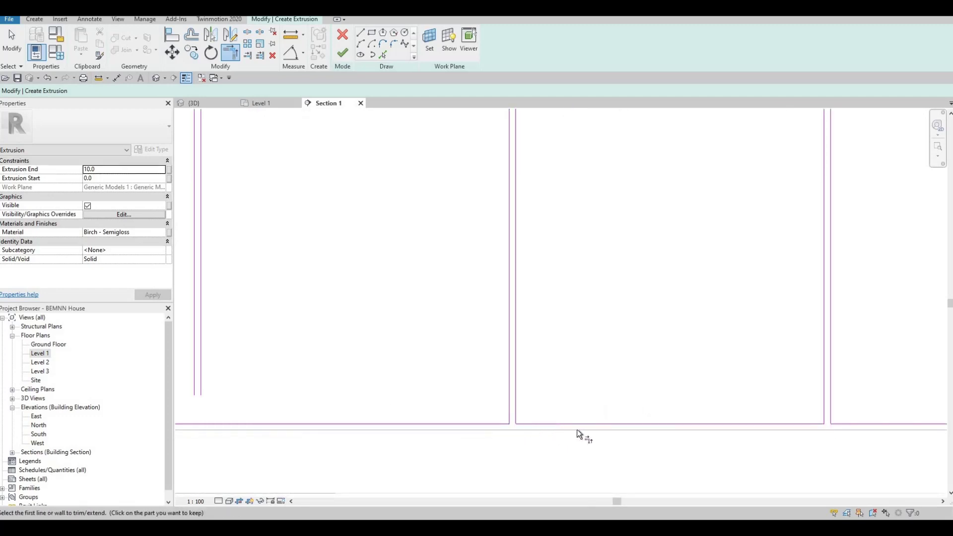
Step: Extend the second pair of vertical lines from the left to corners with the outline's bottom edge
middle_click_drag(230, 425, 562, 426)
left_click(559, 426)
left_click(534, 370)
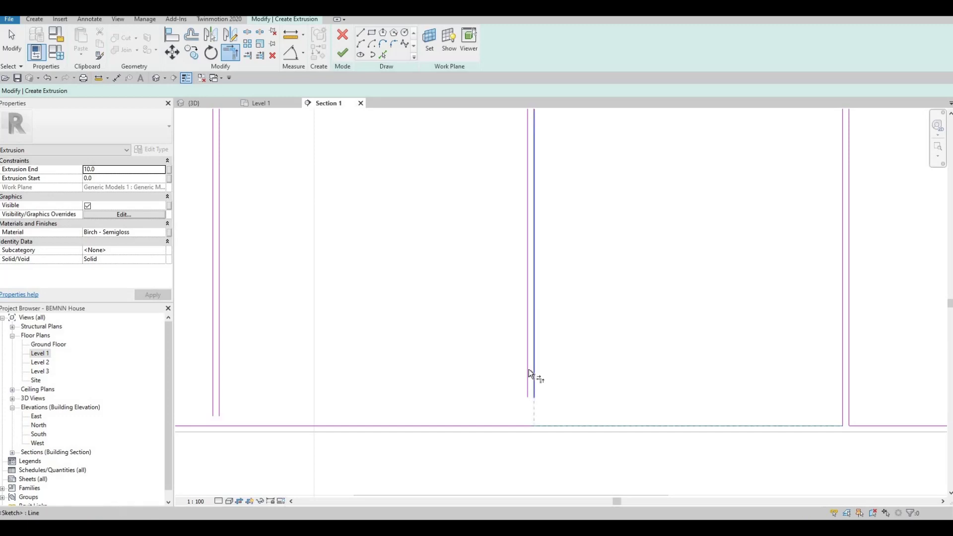
left_click(528, 371)
left_click(496, 426)
Step: Extend the leftmost pair of vertical lines to corners with the outline's bottom edge, closing the last panel loops
scroll(616, 423, "left", 5, "shift")
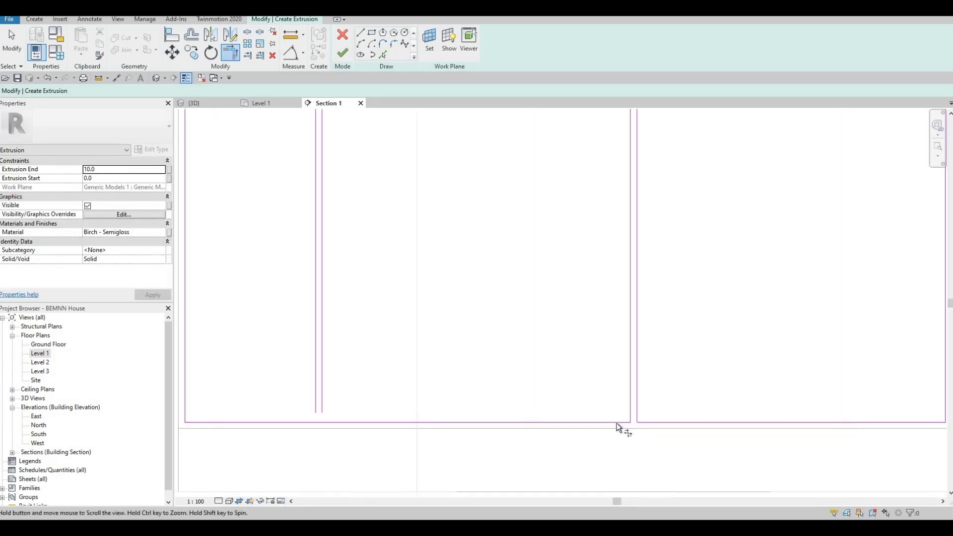
left_click(577, 380)
left_click(569, 378)
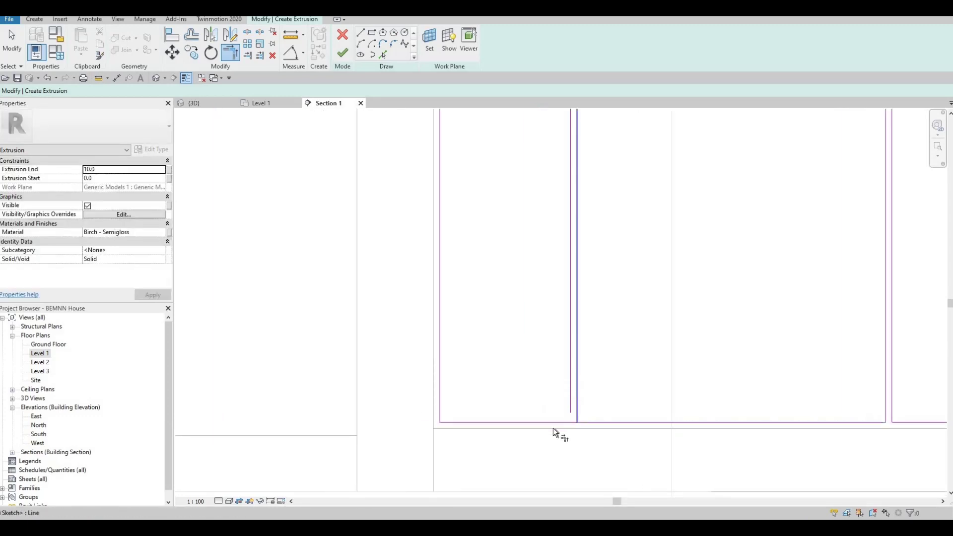
left_click(546, 420)
scroll(516, 407, "down", 3)
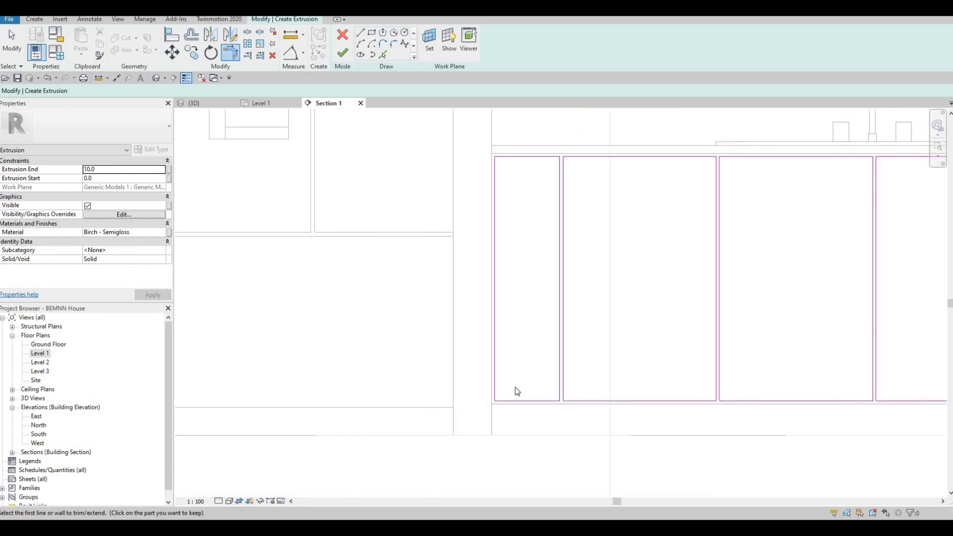
key("Escape")
key("Escape")
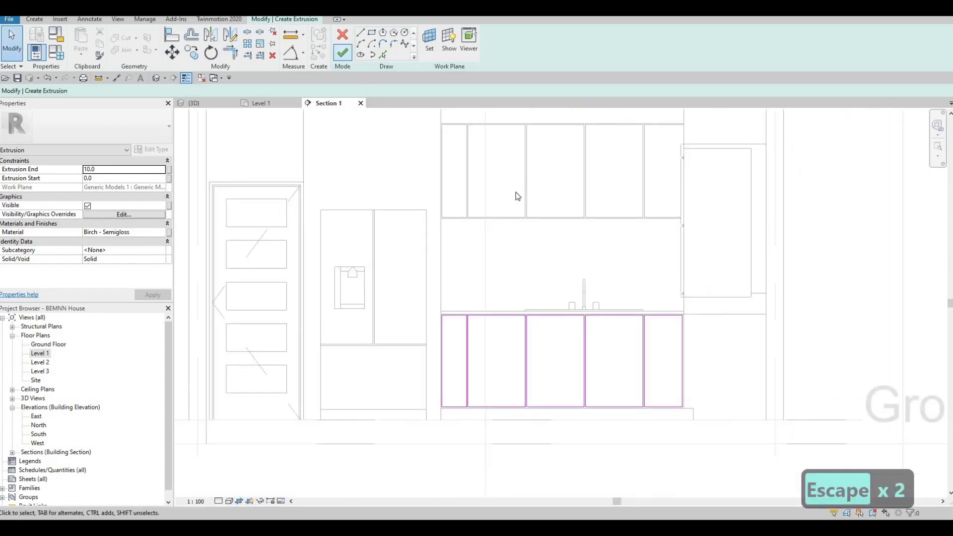
Step: Finish the door panel extrusion and the in-place model, and check the base cabinet doors in the 3D view
left_click(342, 52)
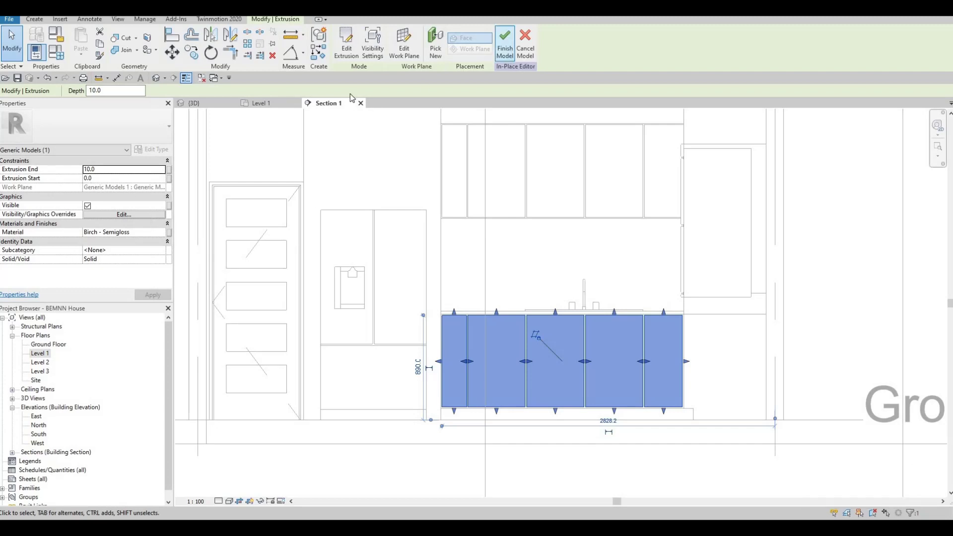
left_click(504, 45)
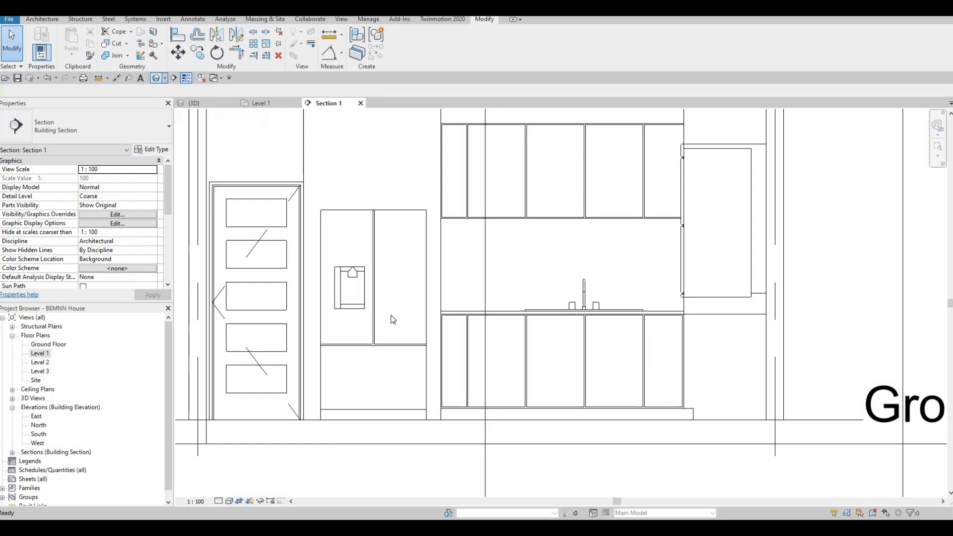
scroll(456, 357, "up", 10)
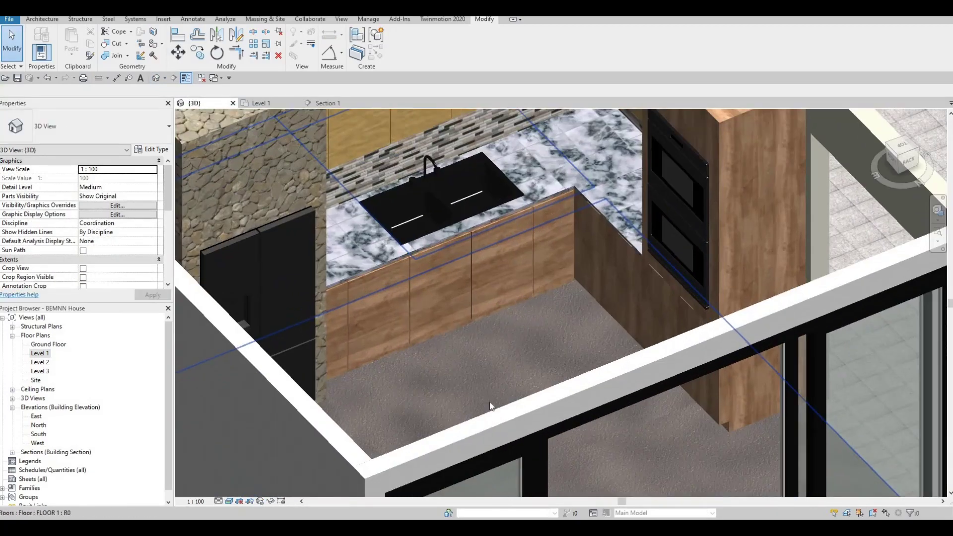
scroll(480, 367, "down", 5)
scroll(437, 404, "up", 7)
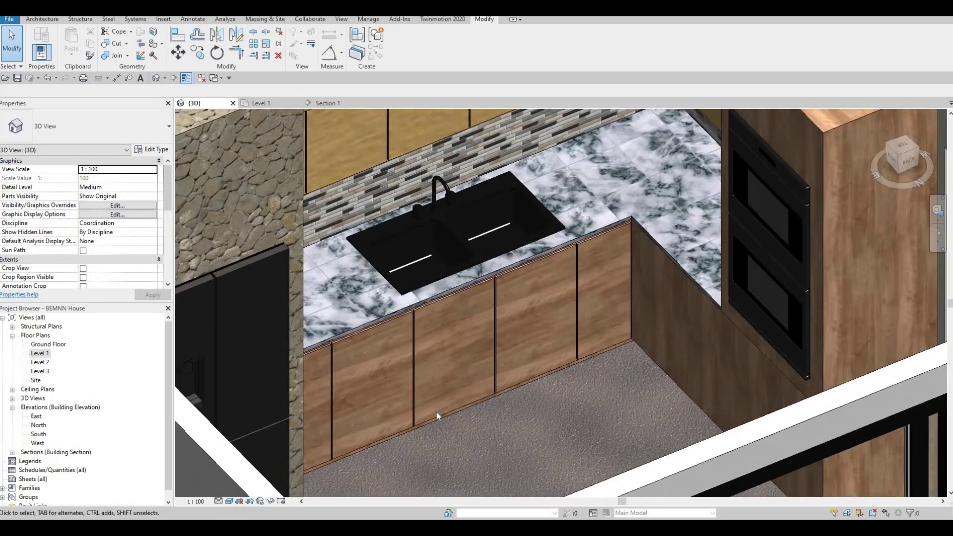
scroll(506, 429, "down", 4)
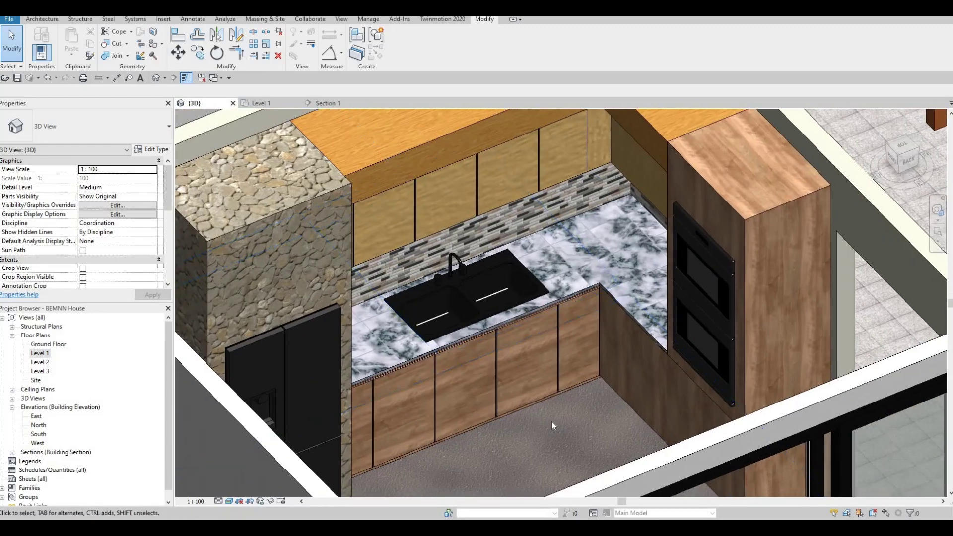
scroll(551, 421, "up", 1)
scroll(576, 356, "up", 4)
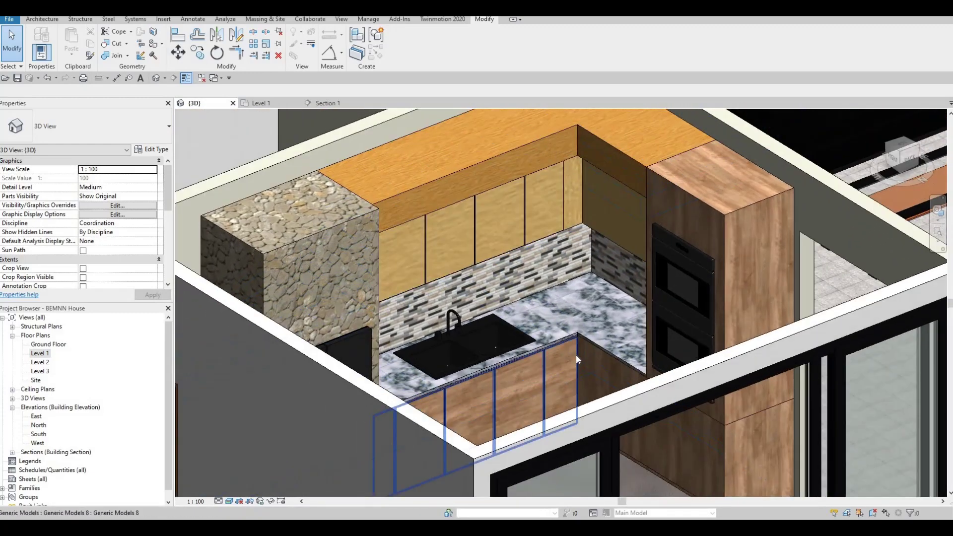
scroll(566, 397, "down", 6)
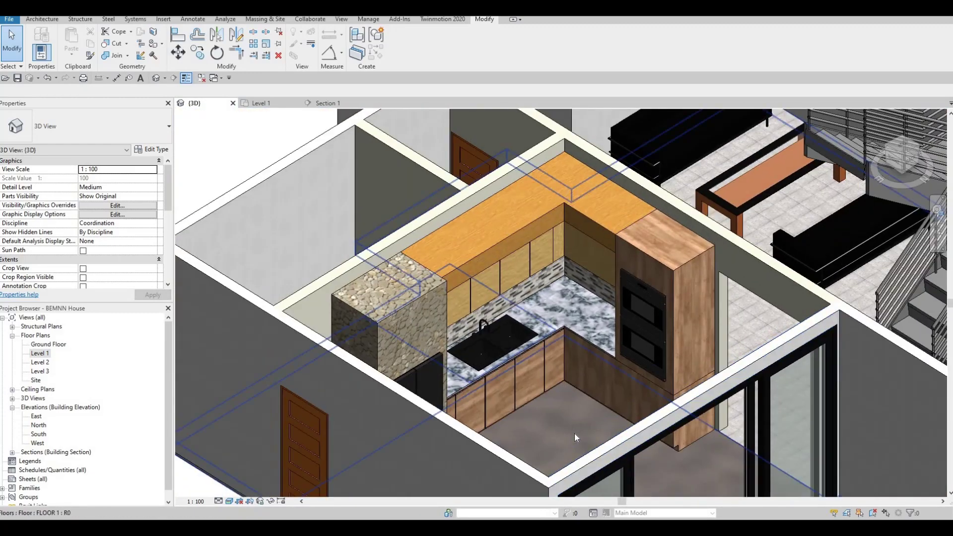